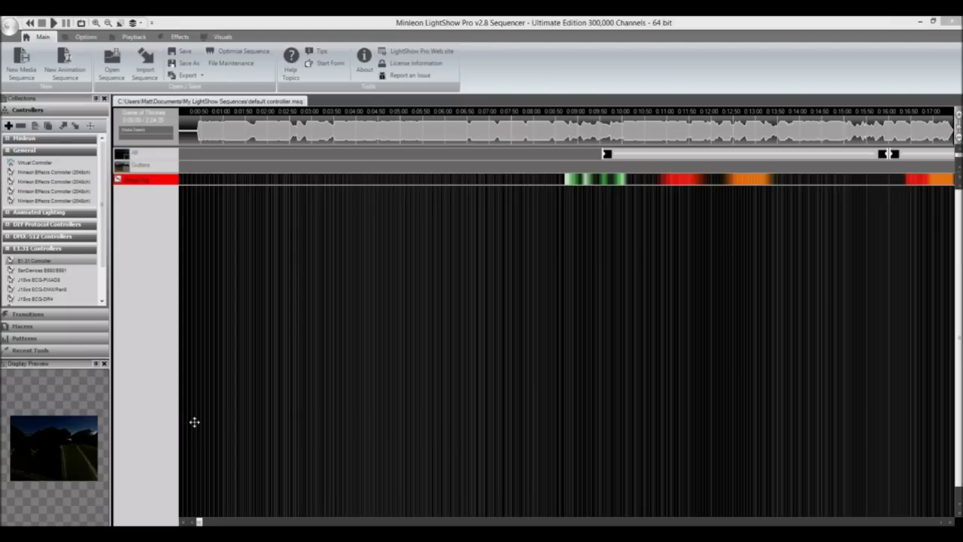
{"action": "left_click", "coordinate": [677, 324]}
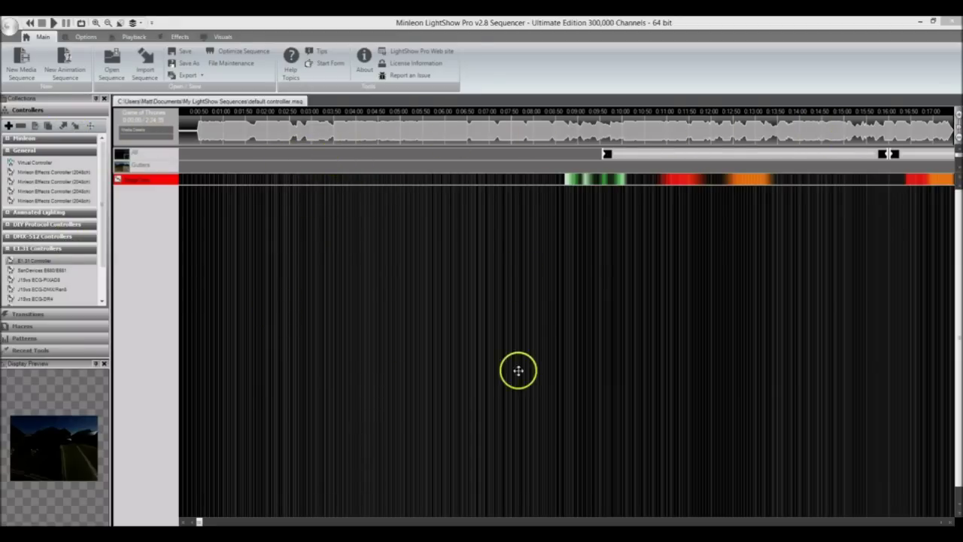
{"action": "left_click", "coordinate": [55, 368]}
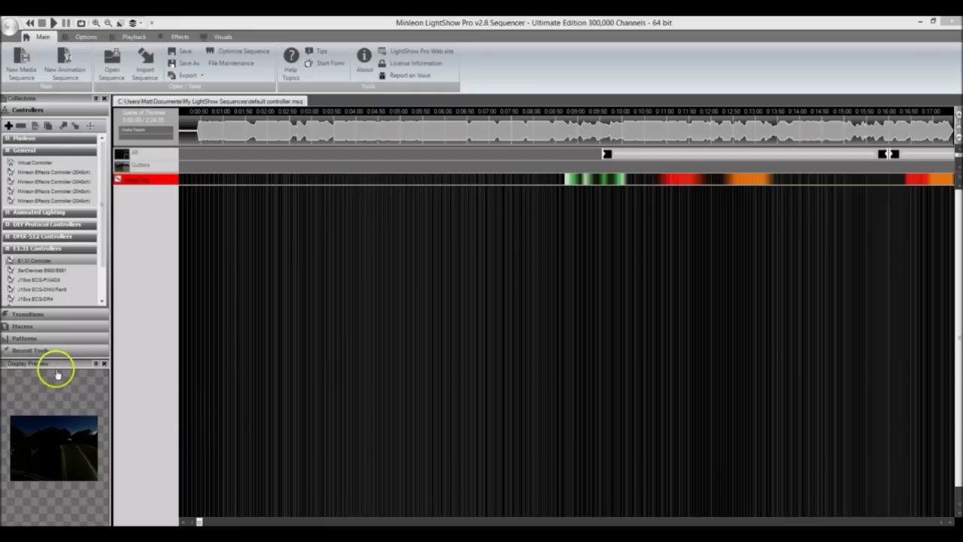
{"action": "left_click", "coordinate": [323, 325]}
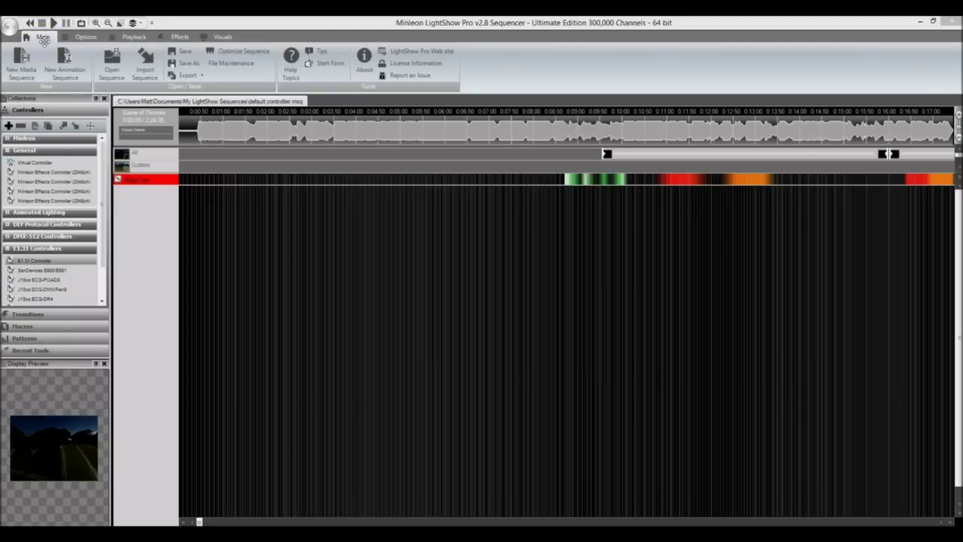
Review the global options and the playback tools, including the playback rates, output and sequence settings
{"action": "left_click", "coordinate": [86, 36]}
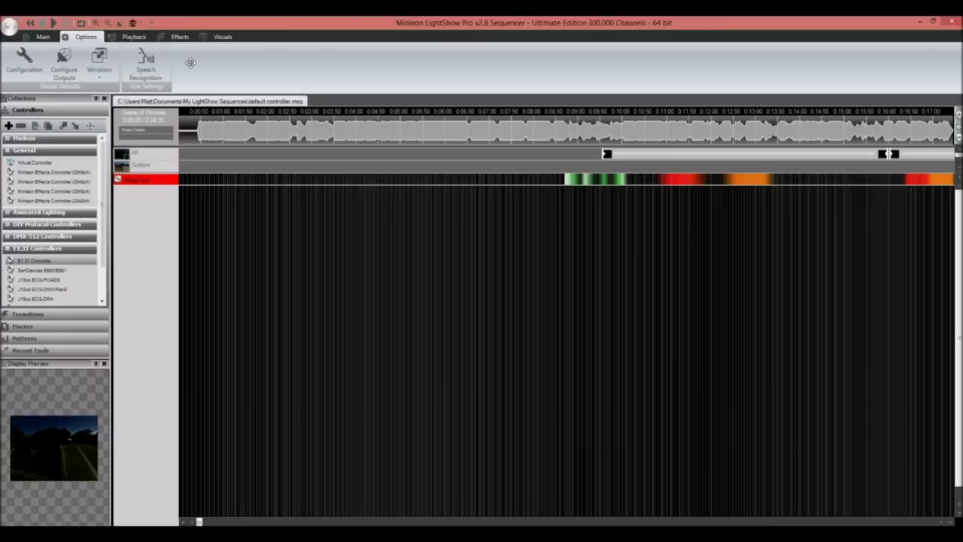
{"action": "left_click", "coordinate": [132, 36]}
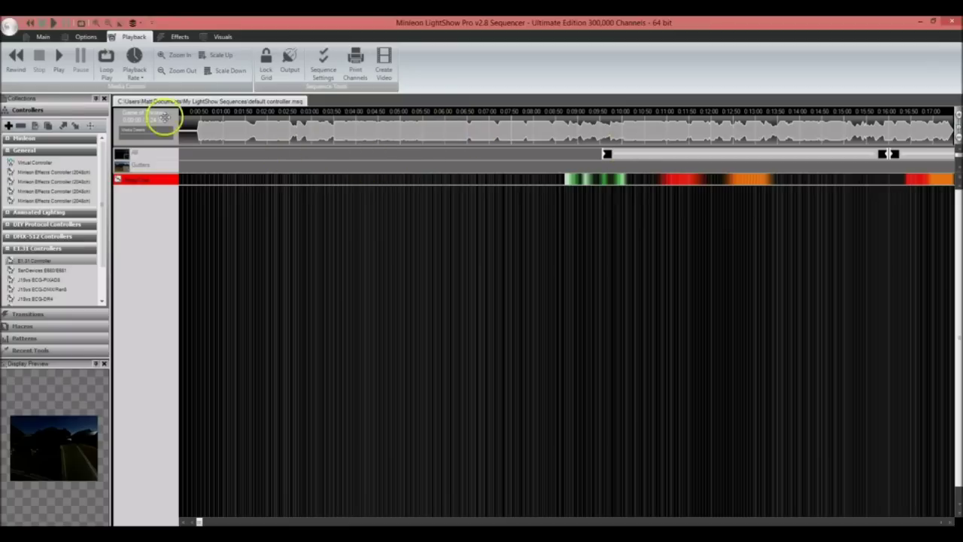
{"action": "left_click", "coordinate": [136, 64]}
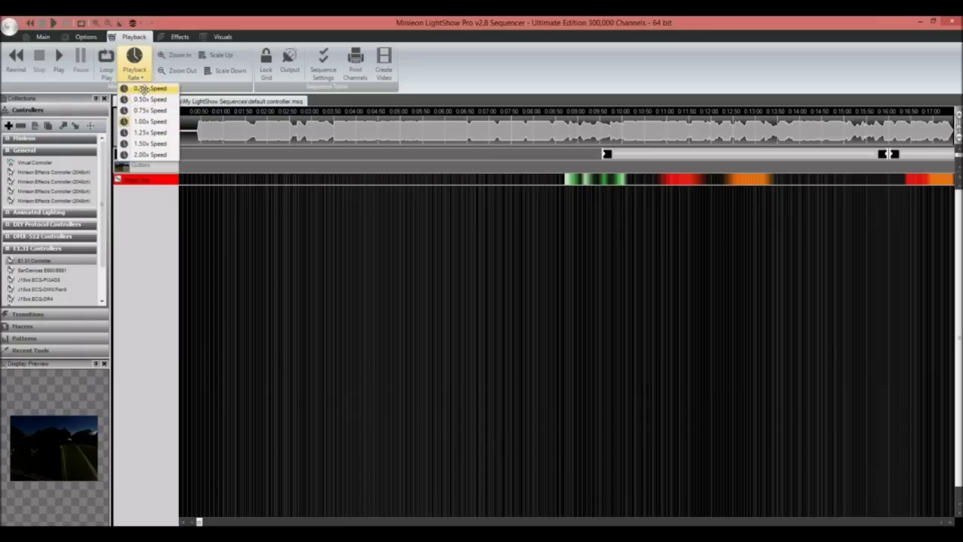
{"action": "left_click", "coordinate": [91, 86]}
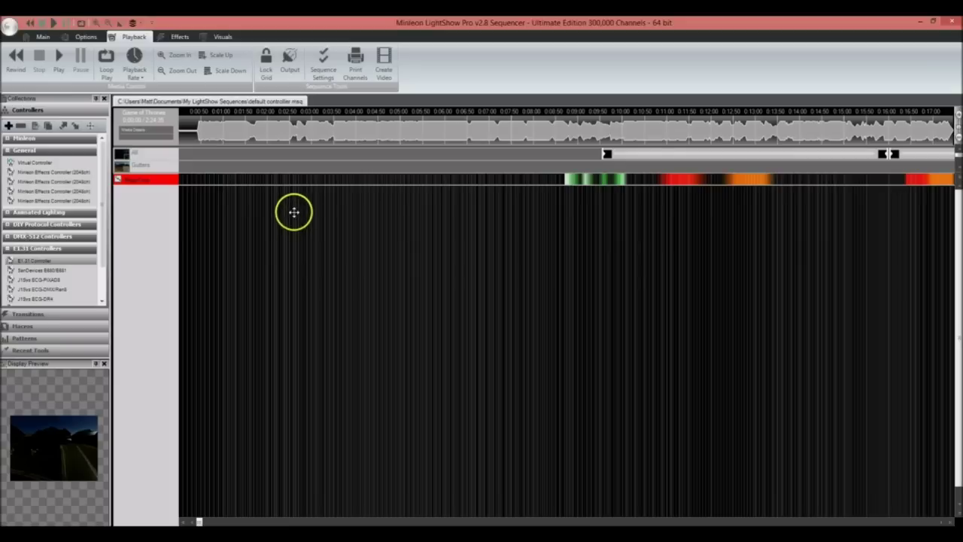
{"action": "left_click", "coordinate": [290, 60]}
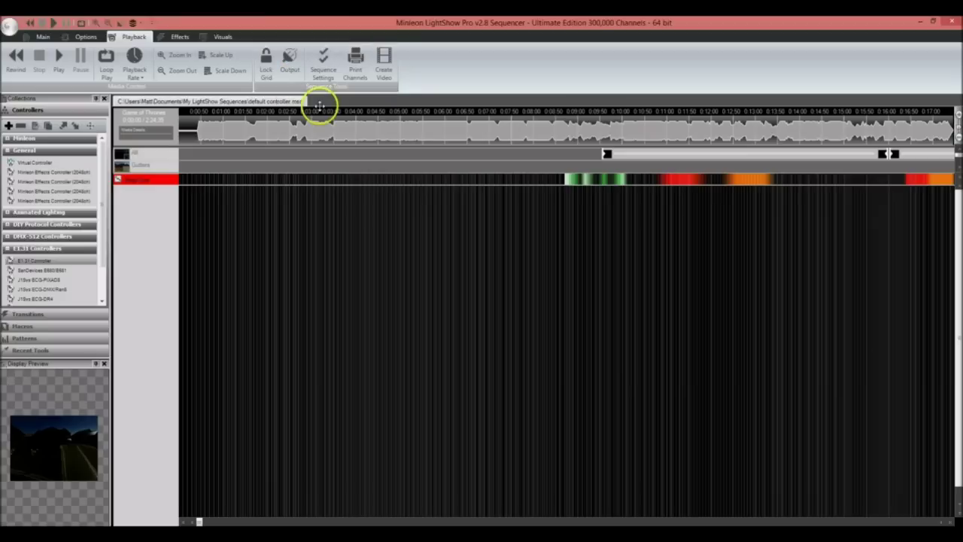
{"action": "left_click", "coordinate": [325, 60]}
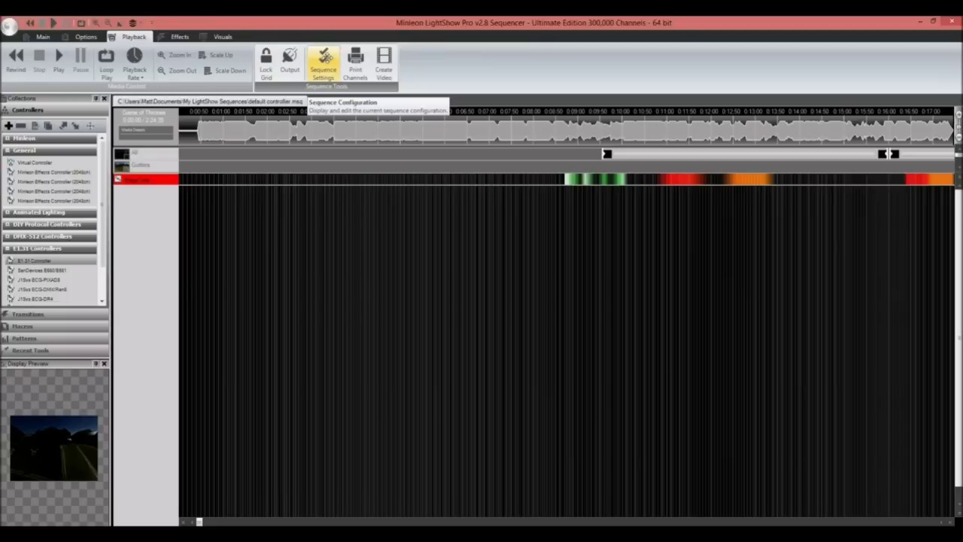
{"action": "left_click", "coordinate": [324, 60]}
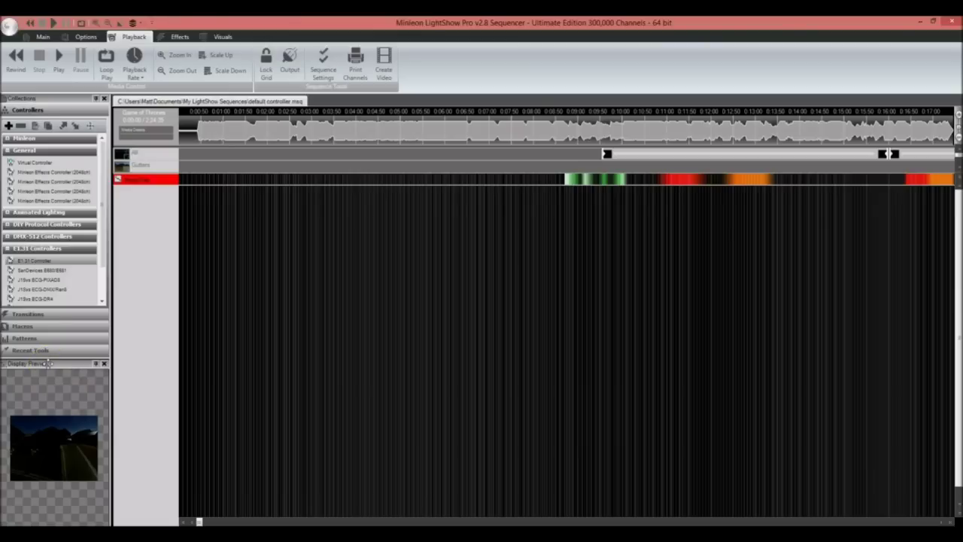
Select the green effect block on the red-labelled channel with the Select tool, copy it, and clear the selection
{"action": "left_click", "coordinate": [177, 36]}
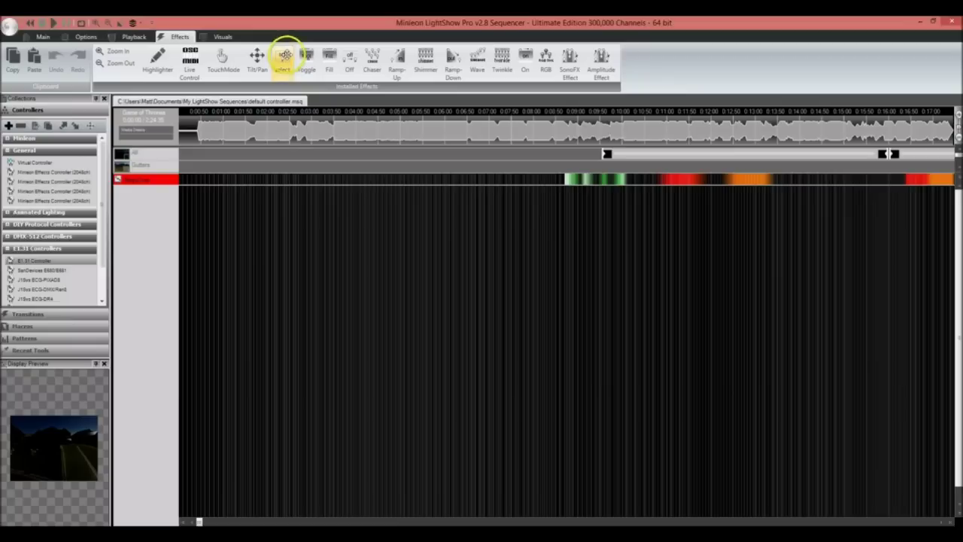
{"action": "left_click", "coordinate": [283, 60]}
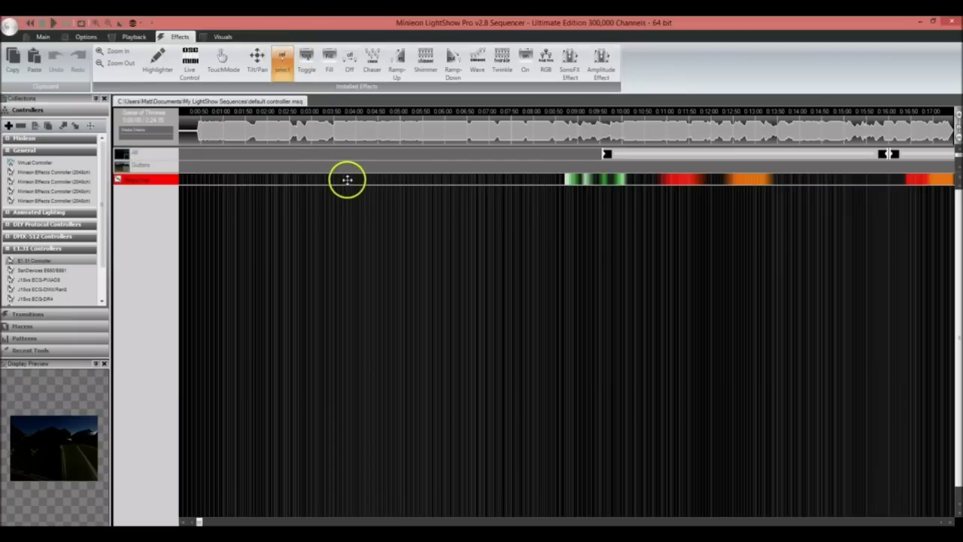
{"action": "left_click_drag", "start_coordinate": [349, 179], "coordinate": [437, 178]}
{"action": "left_click_drag", "start_coordinate": [298, 178], "coordinate": [624, 178]}
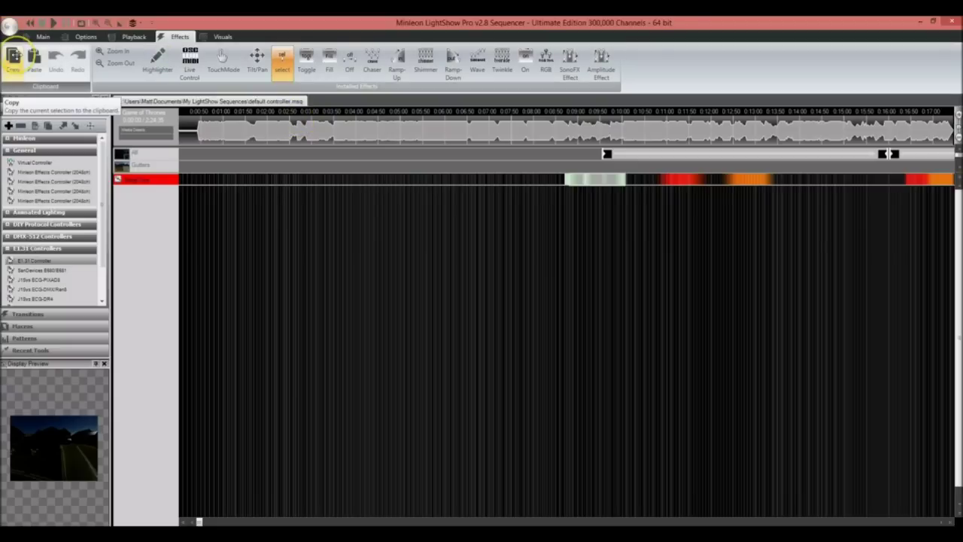
{"action": "left_click", "coordinate": [14, 60]}
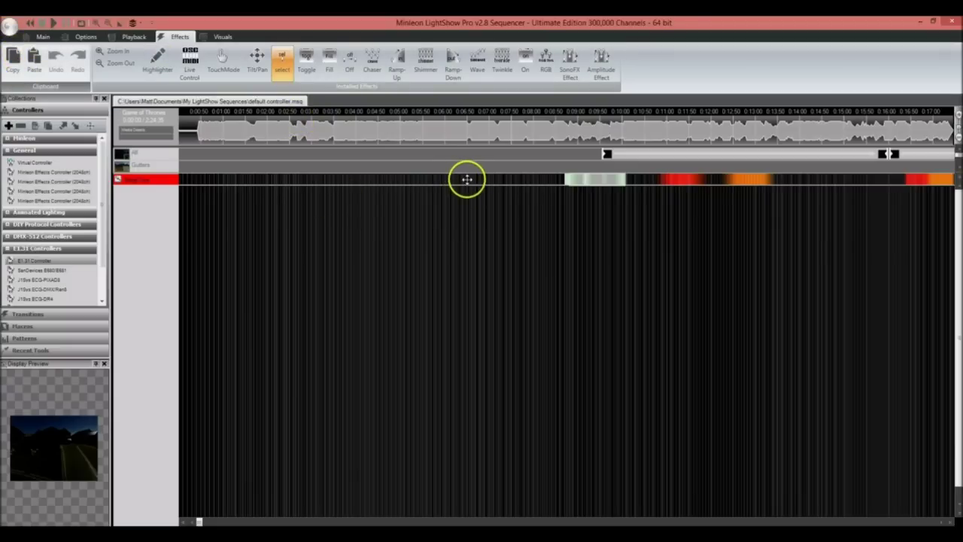
{"action": "left_click", "coordinate": [467, 179]}
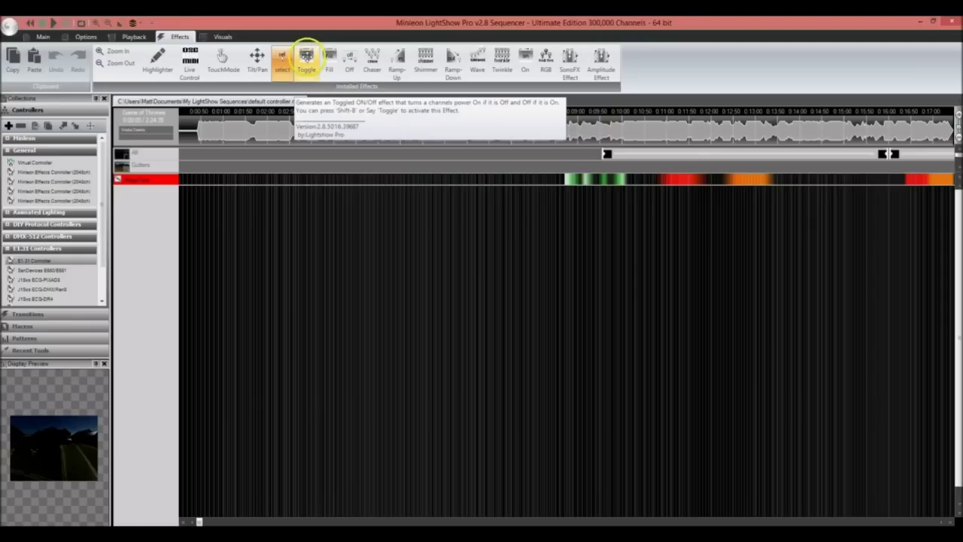
Apply the Off effect to the opening part of the green block on the red-labelled channel, and stop playback
{"action": "left_click", "coordinate": [280, 60]}
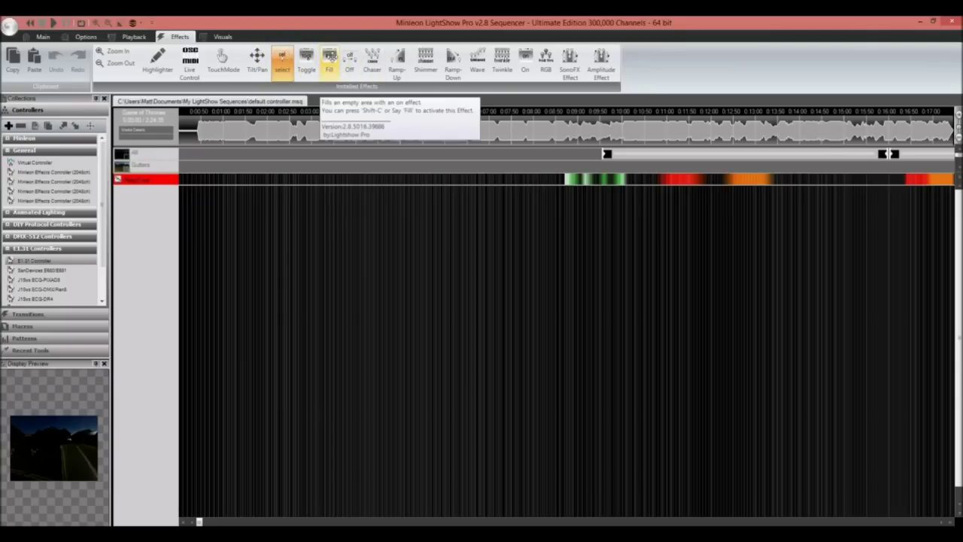
{"action": "left_click", "coordinate": [362, 207]}
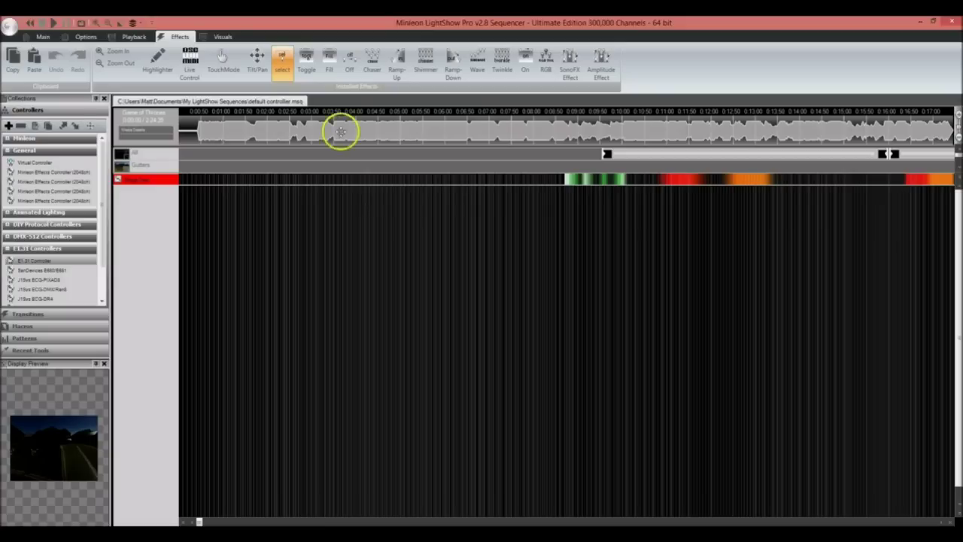
{"action": "left_click", "coordinate": [351, 64]}
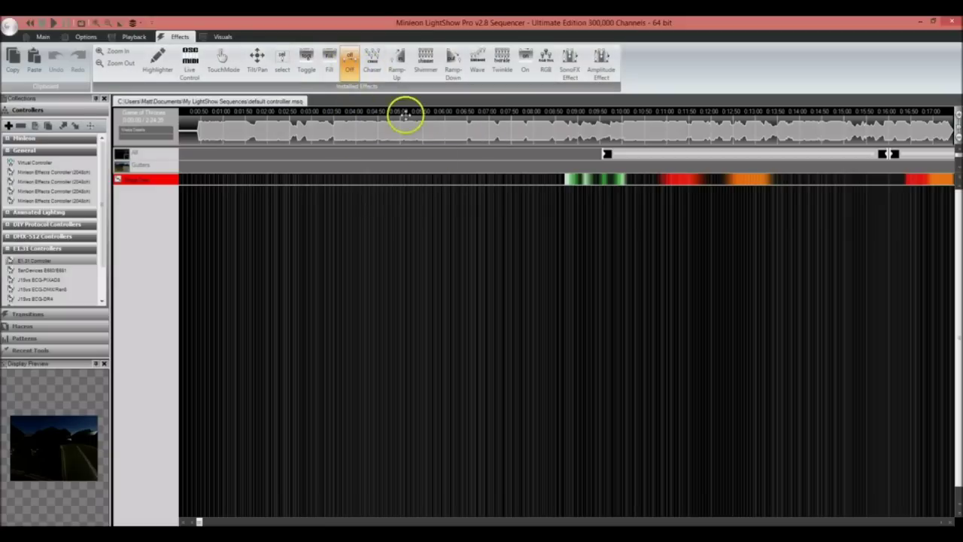
{"action": "left_click_drag", "start_coordinate": [564, 177], "coordinate": [576, 176]}
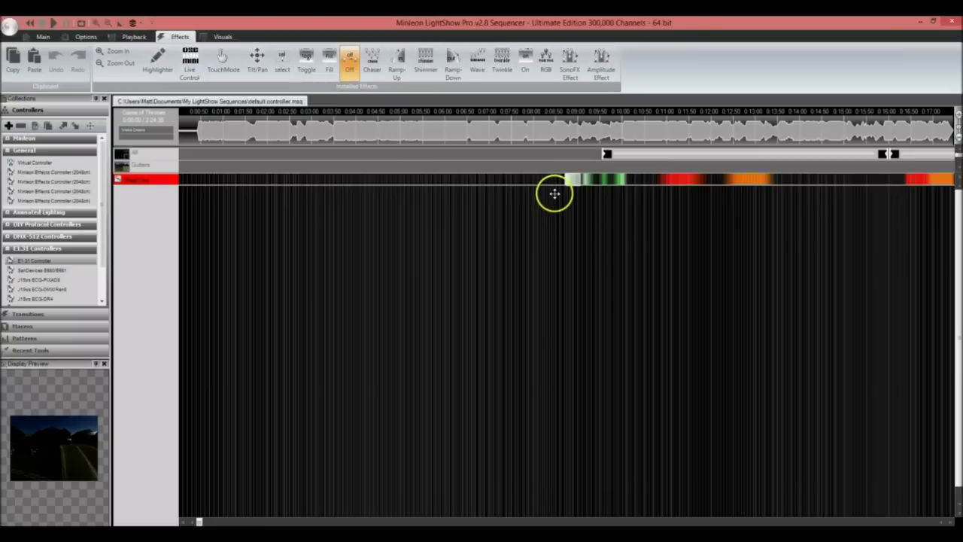
{"action": "left_click", "coordinate": [565, 178]}
{"action": "left_click", "coordinate": [563, 187]}
{"action": "left_click", "coordinate": [443, 115]}
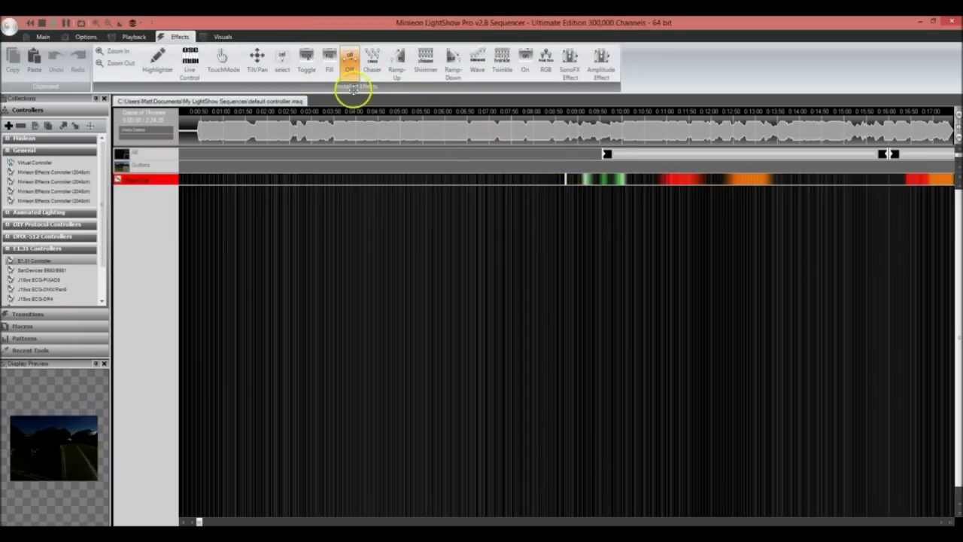
{"action": "left_click", "coordinate": [41, 24]}
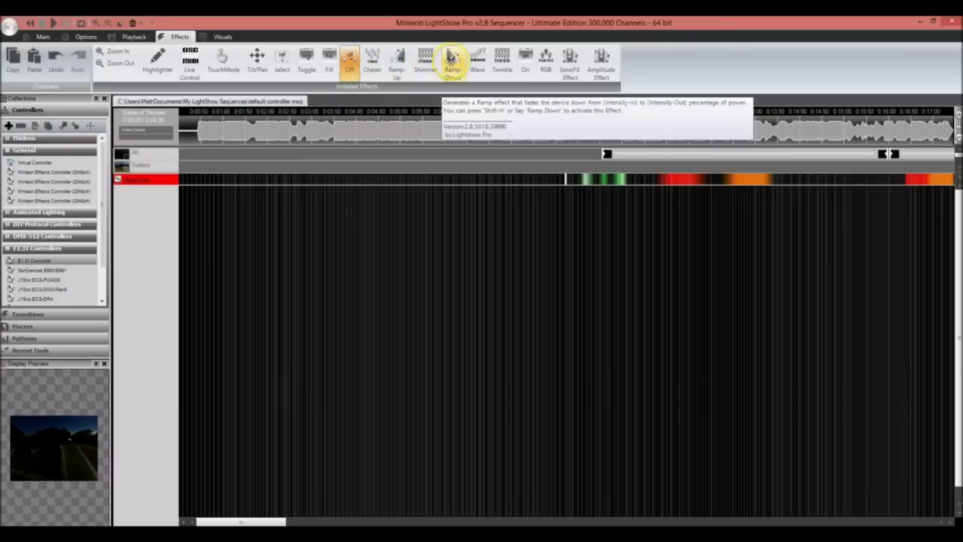
Review the Ramp-Down, SonoFX and Amplitude effects and the grid, sonogram and virtualizer display options
{"action": "left_click", "coordinate": [451, 57]}
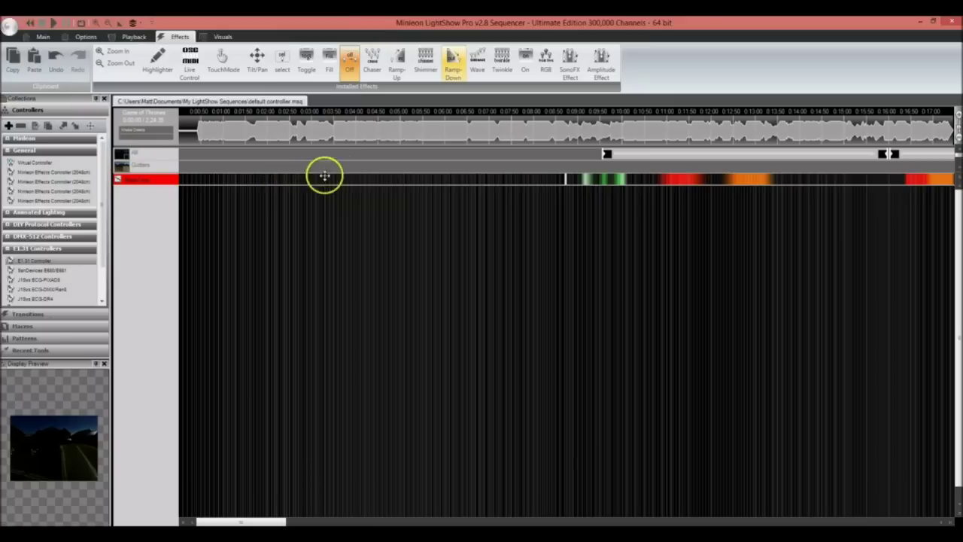
{"action": "left_click", "coordinate": [391, 173]}
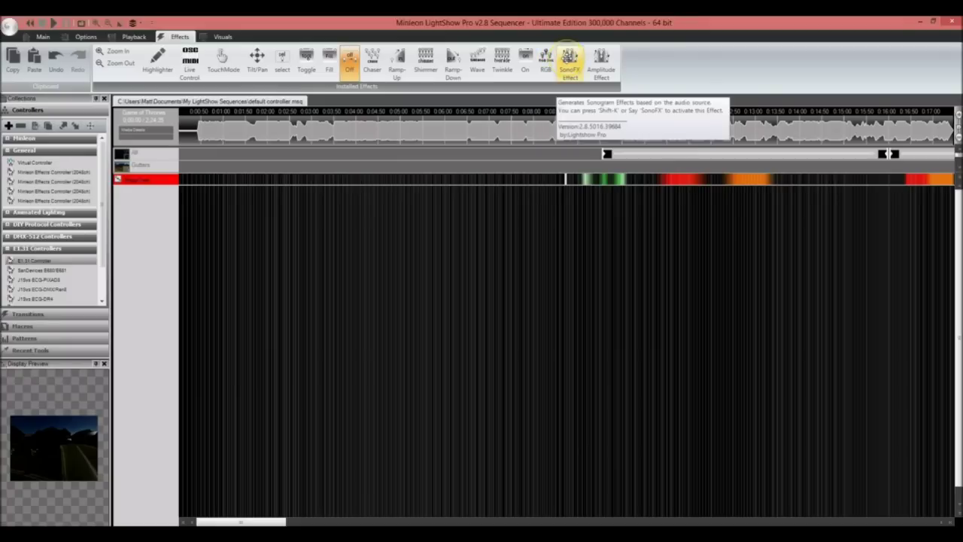
{"action": "left_click", "coordinate": [599, 60]}
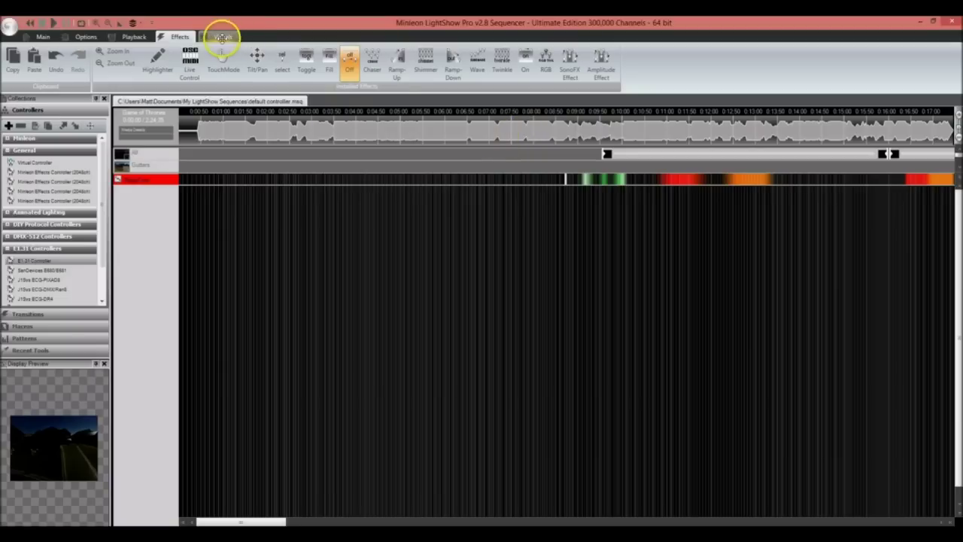
{"action": "left_click", "coordinate": [223, 37]}
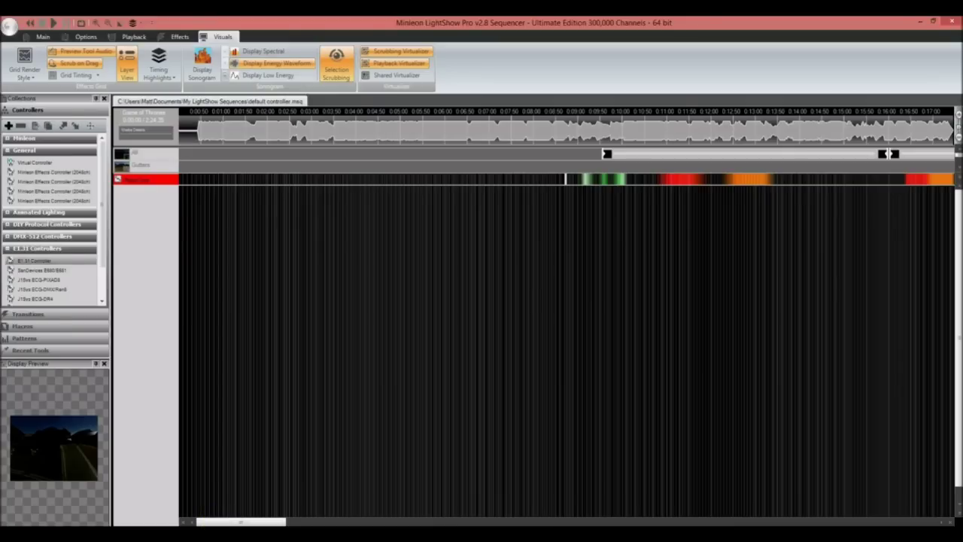
Start adding the J1Sys ECG-PIXAD8 controller from the E1.31 controllers group to the sequence, and decline the confirmation
{"action": "left_click", "coordinate": [24, 149]}
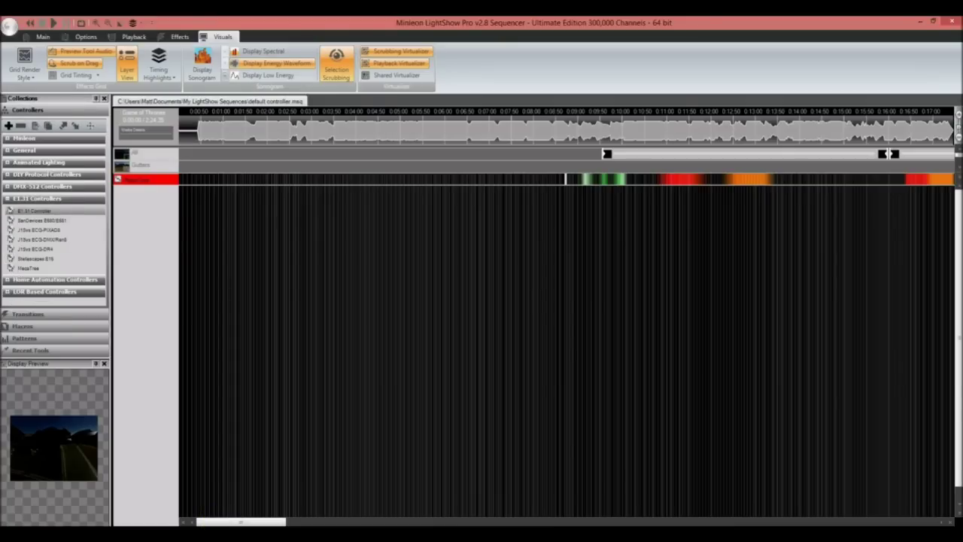
{"action": "left_click", "coordinate": [38, 198]}
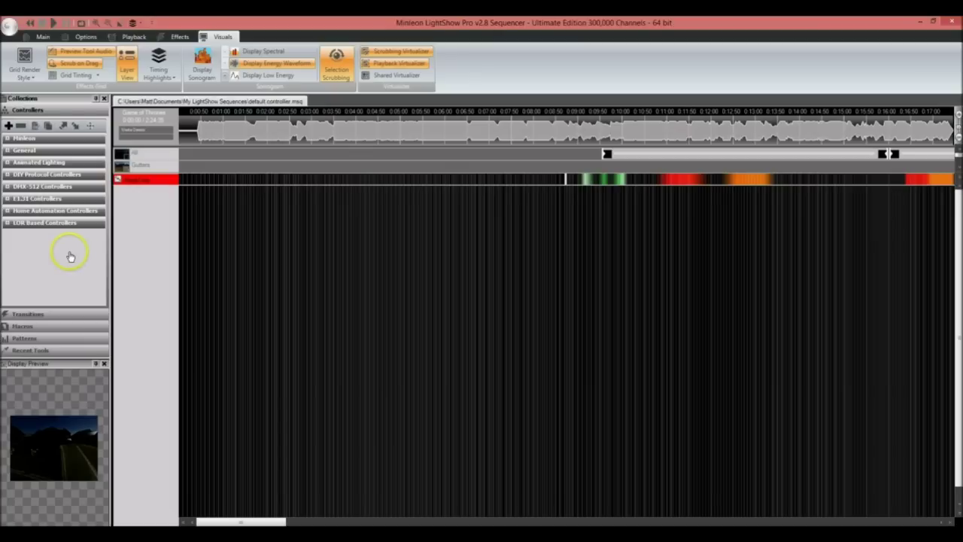
{"action": "left_click", "coordinate": [7, 199]}
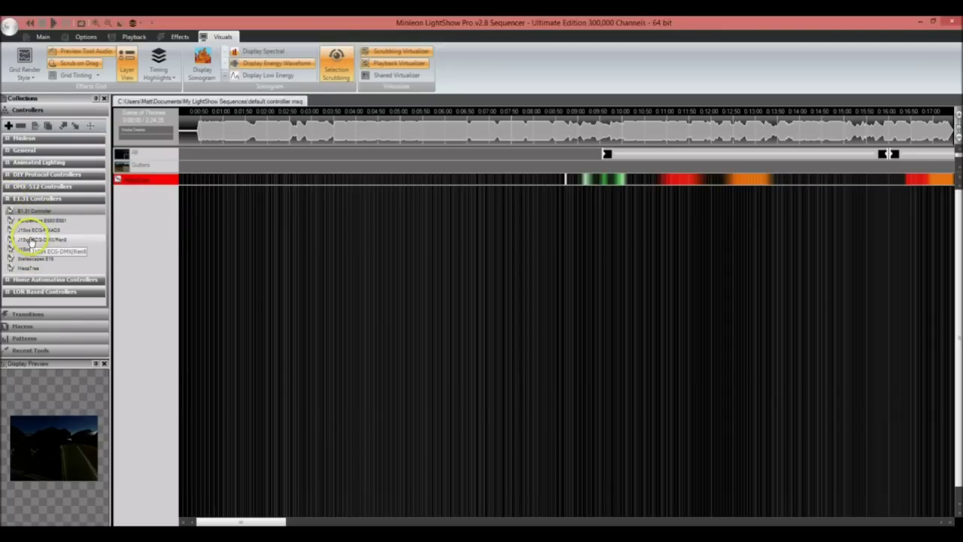
{"action": "left_click_drag", "start_coordinate": [33, 235], "coordinate": [136, 228]}
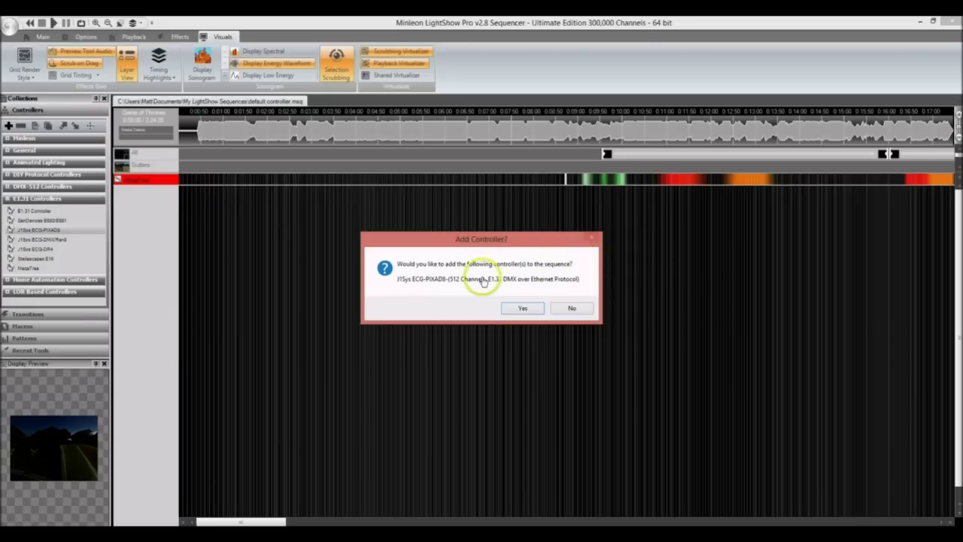
{"action": "left_click", "coordinate": [570, 308]}
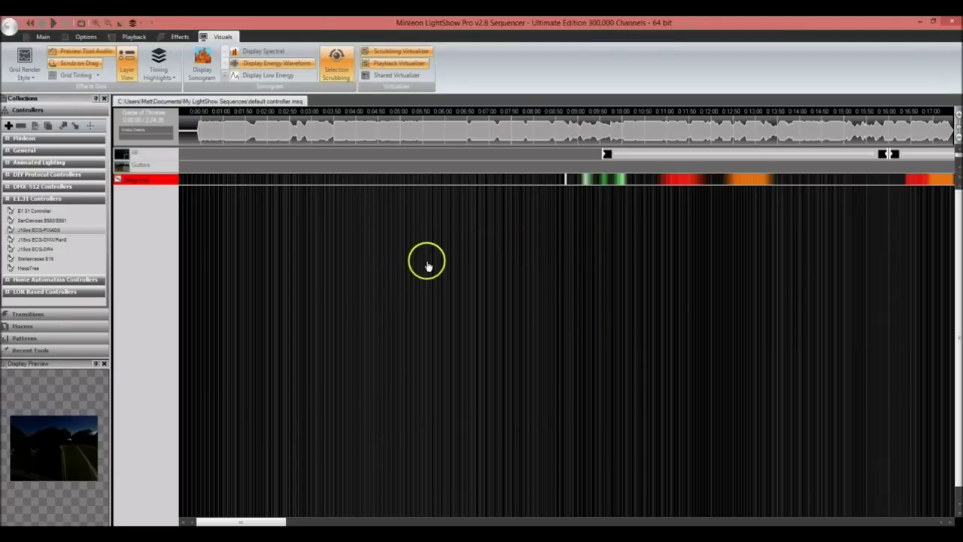
Look through the RGB, Live and Mono transition groups in the transitions collection
{"action": "left_click", "coordinate": [19, 316]}
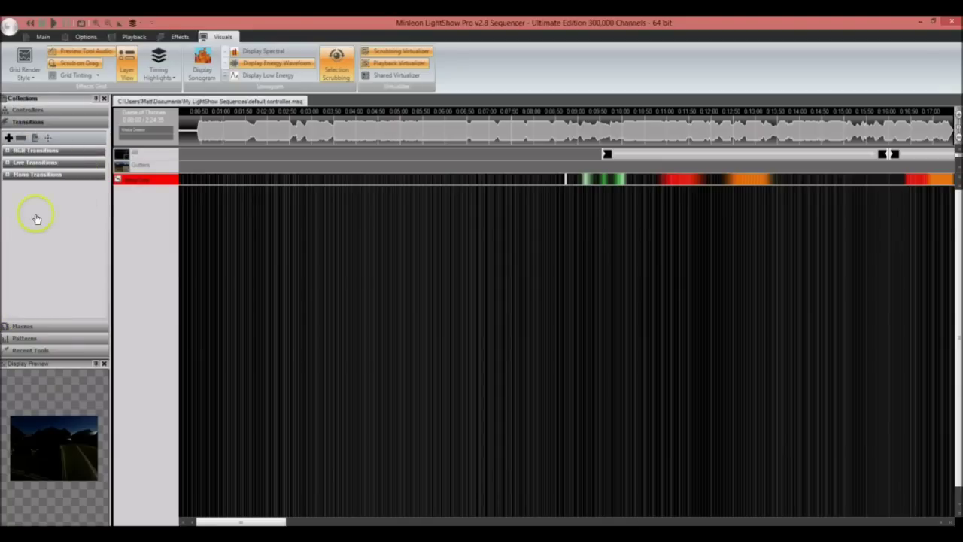
{"action": "left_click", "coordinate": [8, 152]}
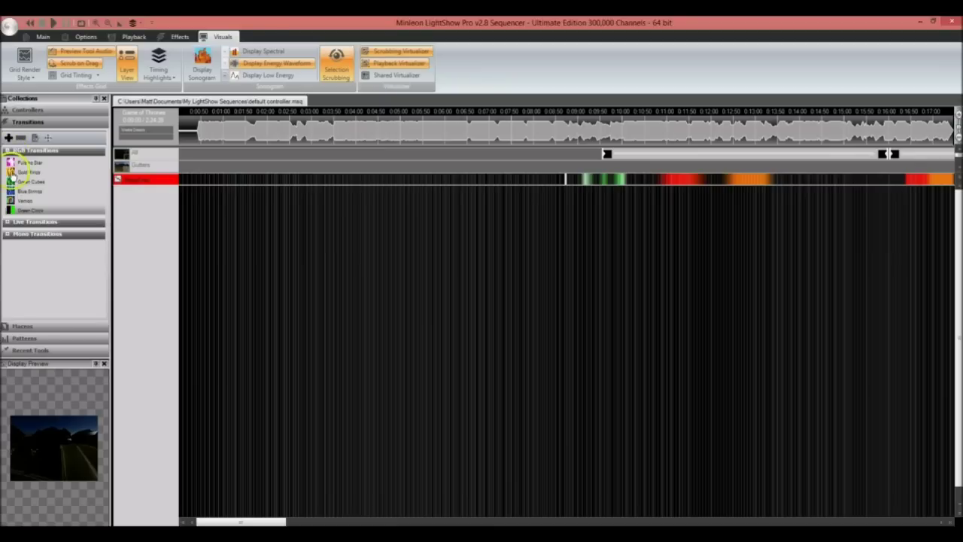
{"action": "left_click", "coordinate": [7, 152]}
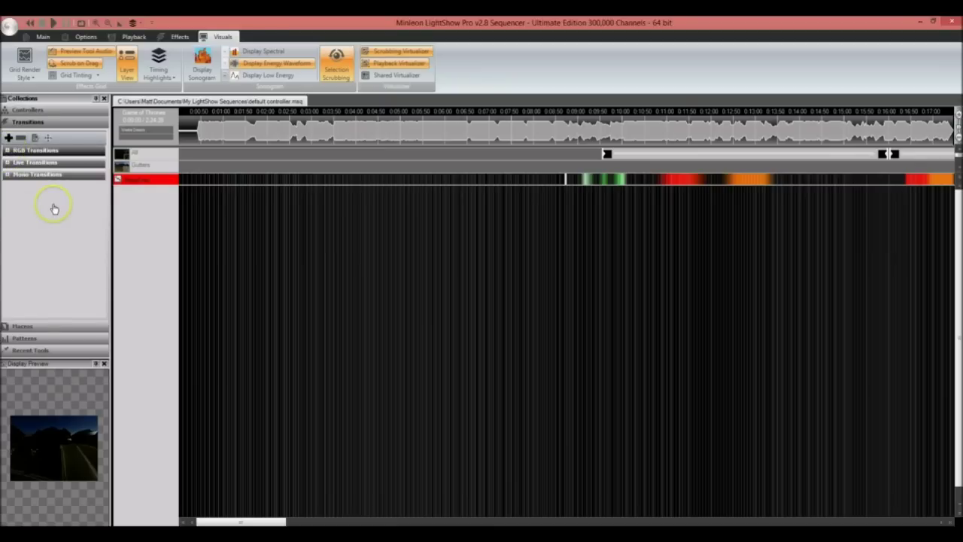
{"action": "left_click", "coordinate": [8, 151]}
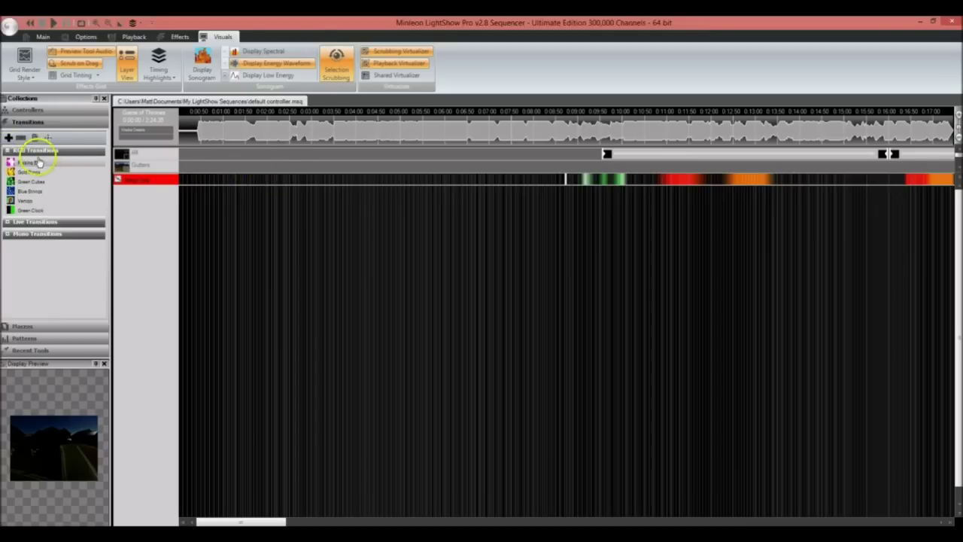
{"action": "left_click", "coordinate": [7, 224]}
{"action": "left_click", "coordinate": [15, 293]}
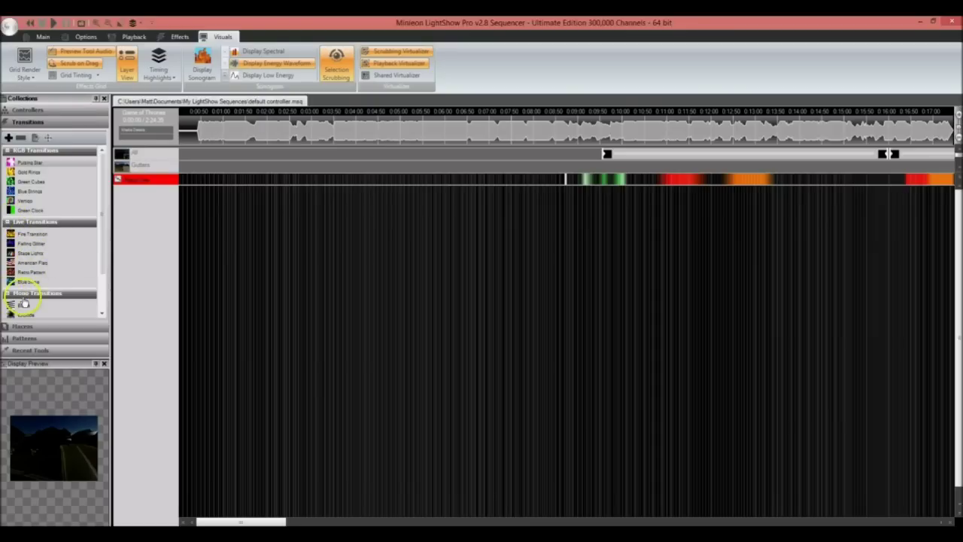
Collapse the RGB, Live and Mono transition groups in the transitions collection
{"action": "left_click", "coordinate": [7, 151]}
{"action": "left_click", "coordinate": [7, 162]}
{"action": "left_click", "coordinate": [7, 175]}
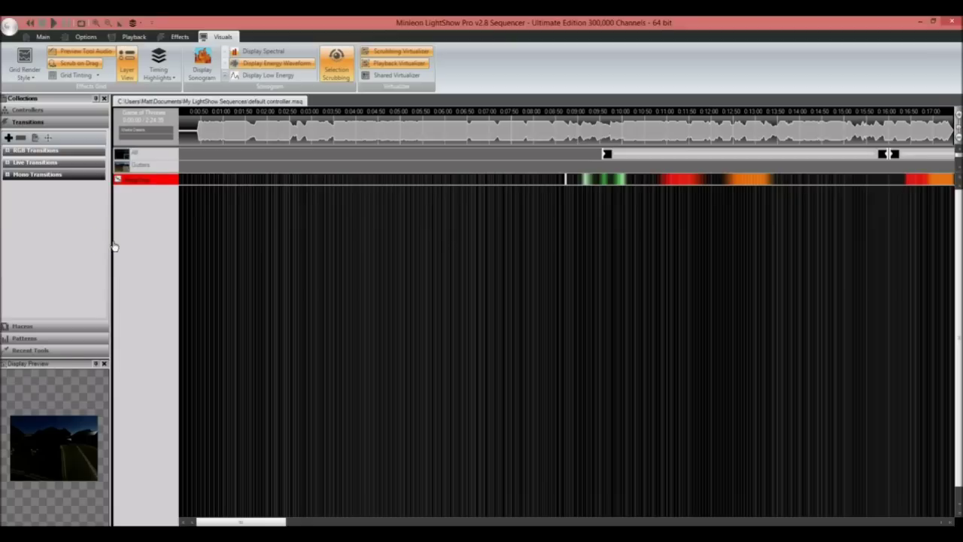
{"action": "left_click", "coordinate": [149, 238]}
Show the macros collection and expand its Marquees group alongside the Rings and Sparkles macros
{"action": "left_click", "coordinate": [26, 327]}
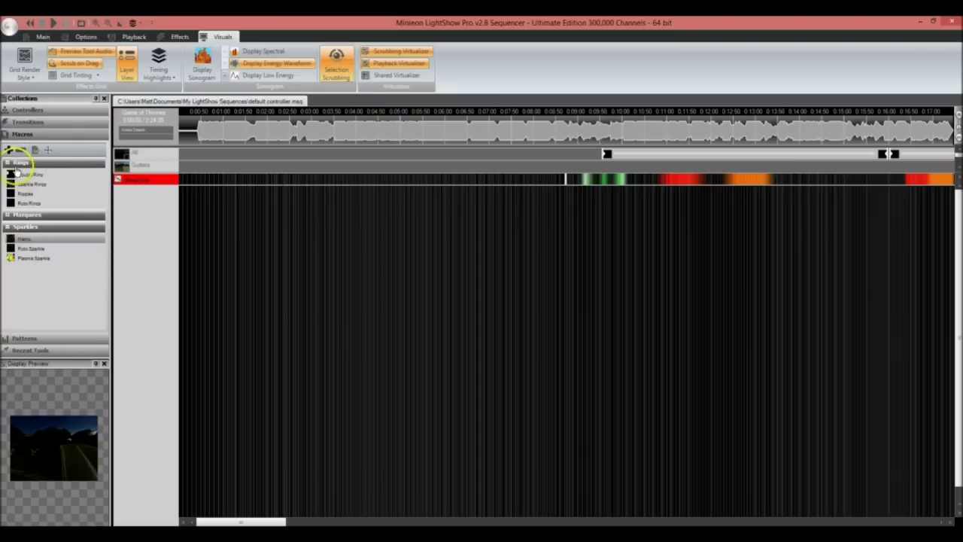
{"action": "left_click", "coordinate": [7, 216]}
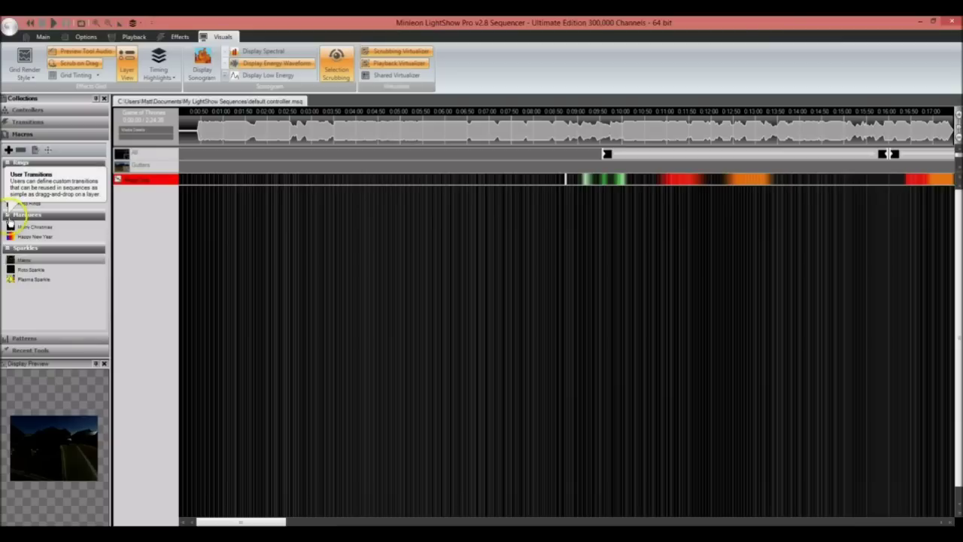
{"action": "left_click", "coordinate": [50, 298]}
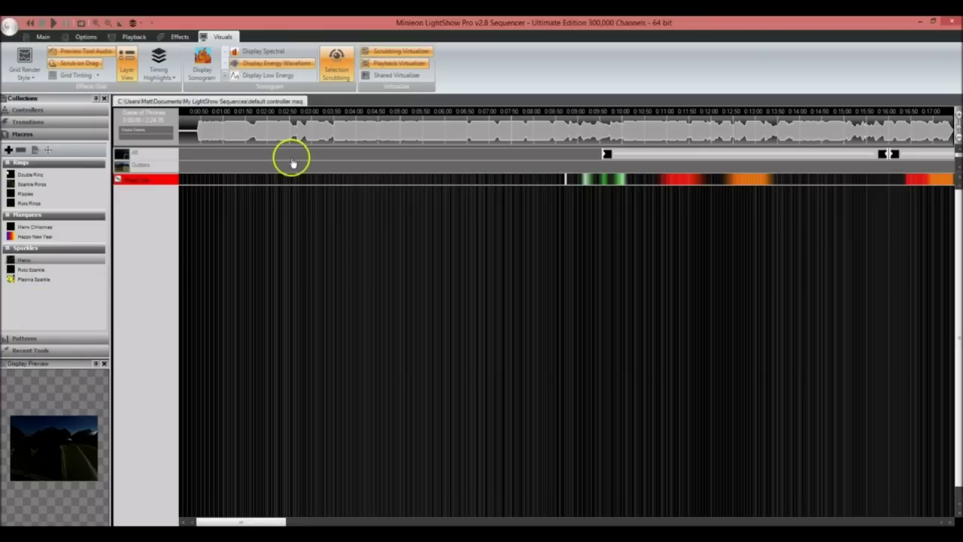
Start creating a layer effect on the All layer from about 0:01.50 to 0:02.50, and cancel at the effect type choice
{"action": "left_click_drag", "start_coordinate": [258, 155], "coordinate": [286, 155]}
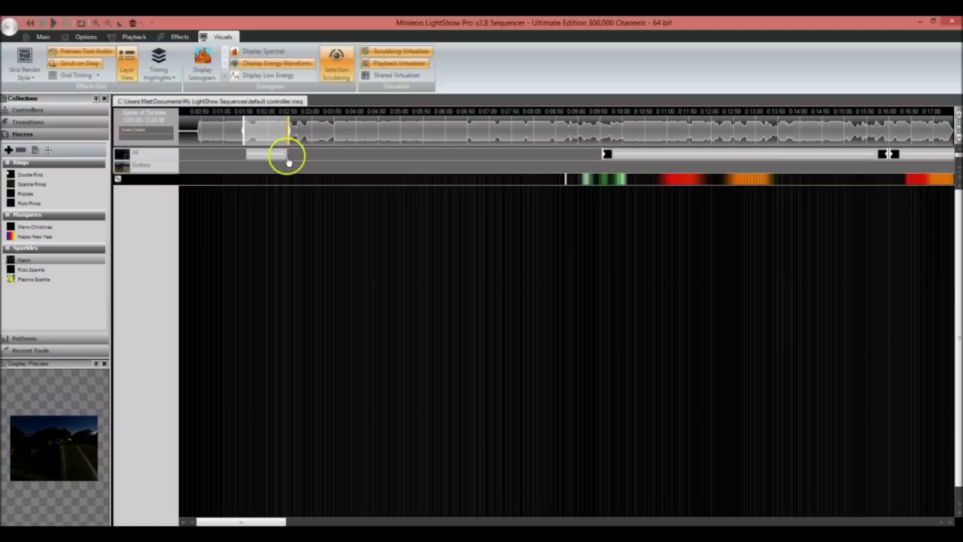
{"action": "left_click", "coordinate": [464, 290]}
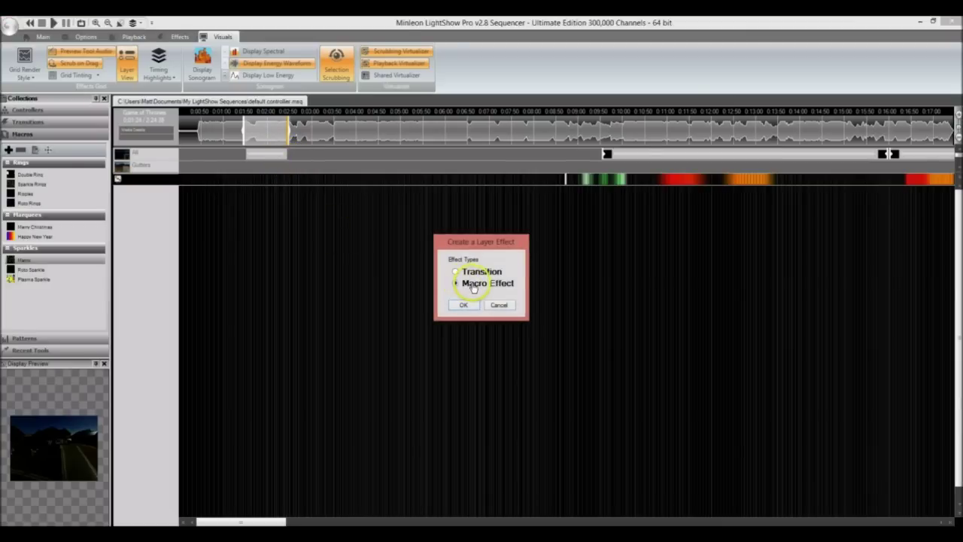
{"action": "left_click", "coordinate": [499, 306]}
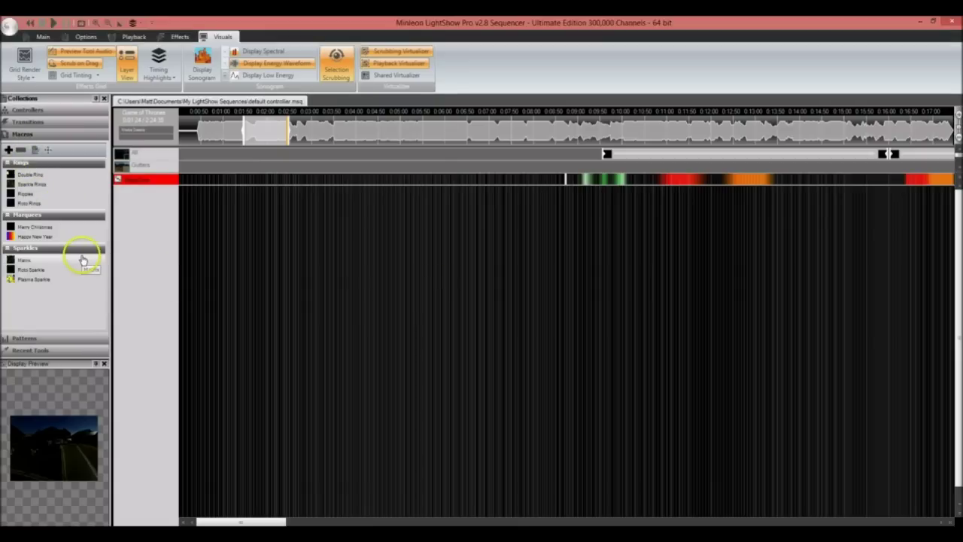
Show the saved patterns, expand the red-labelled channel group, and select its dim multicoloured block to review the Copy To New Pattern option
{"action": "left_click", "coordinate": [30, 338]}
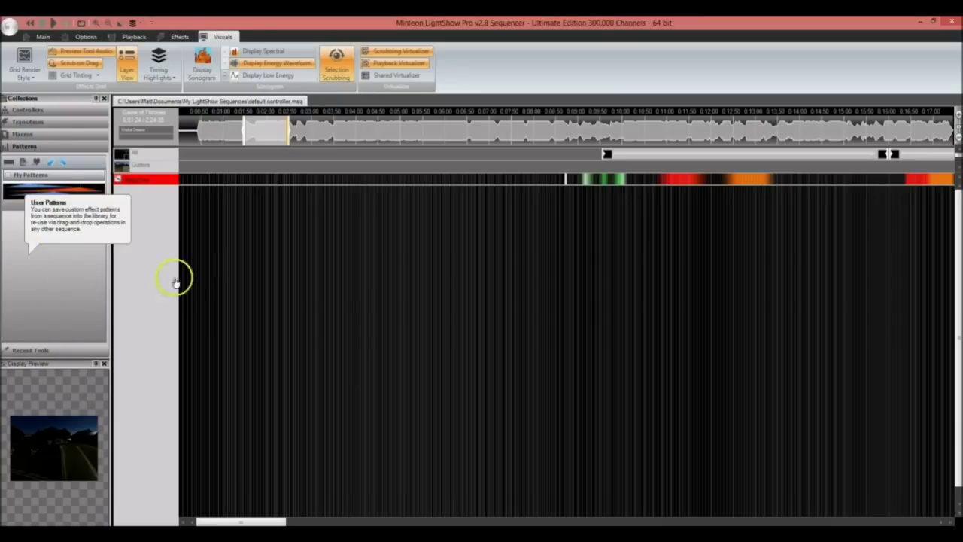
{"action": "left_click", "coordinate": [147, 184]}
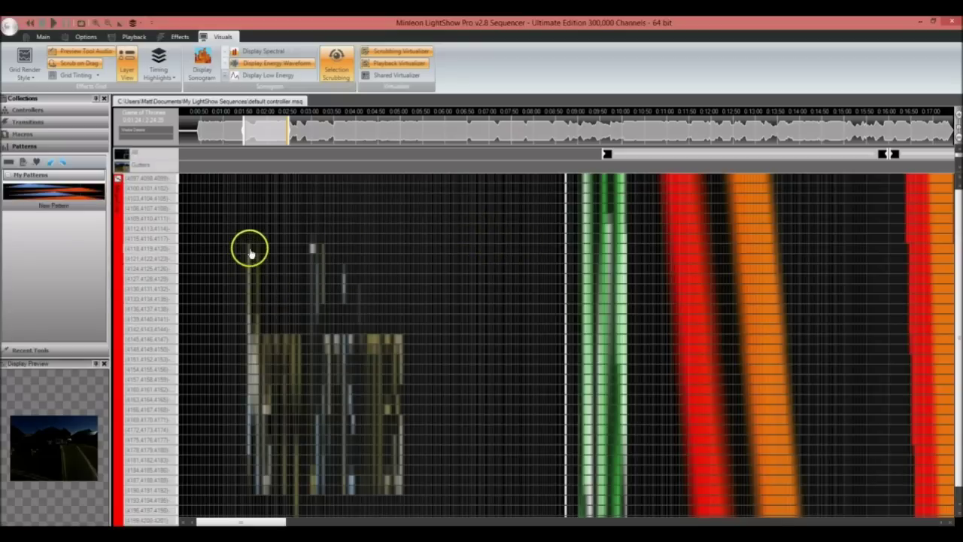
{"action": "left_click_drag", "start_coordinate": [248, 252], "coordinate": [404, 496]}
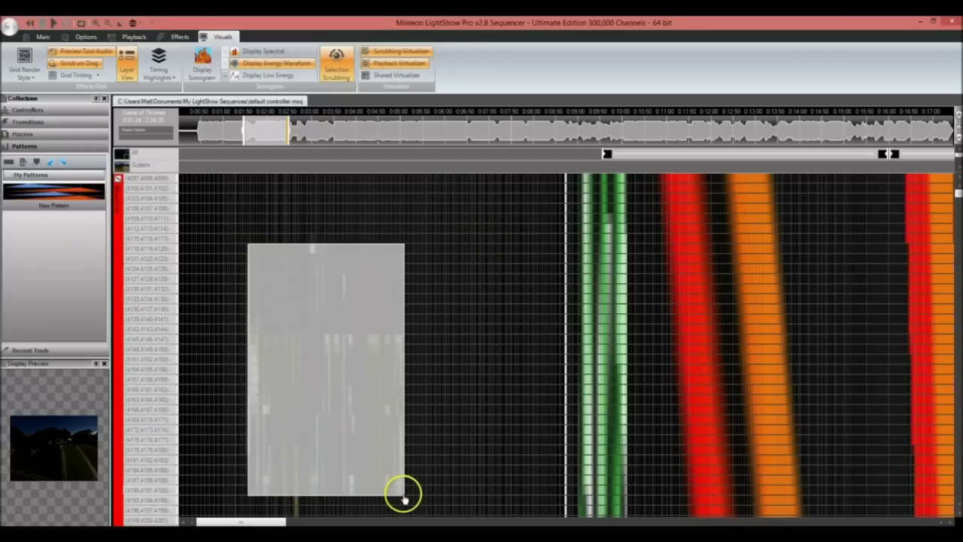
{"action": "right_click", "coordinate": [326, 394]}
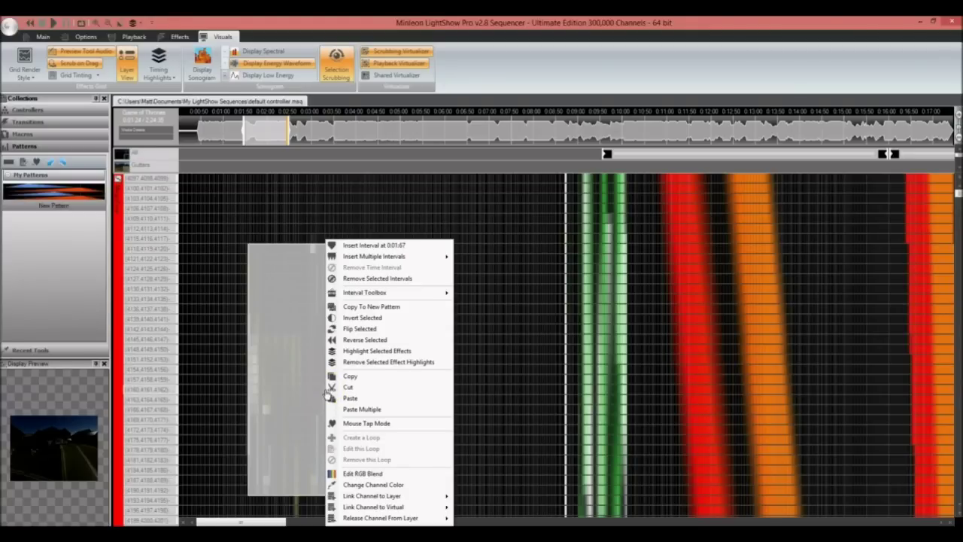
{"action": "left_click", "coordinate": [64, 259]}
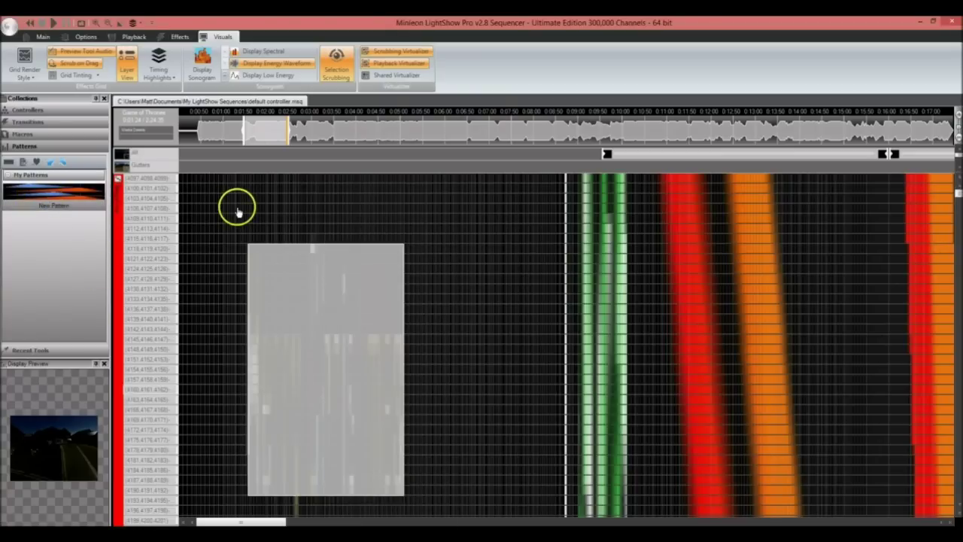
{"action": "left_click", "coordinate": [189, 215]}
Place New Pattern from My Patterns on the grid above the multicoloured block, and cancel the paste options
{"action": "left_click", "coordinate": [35, 193]}
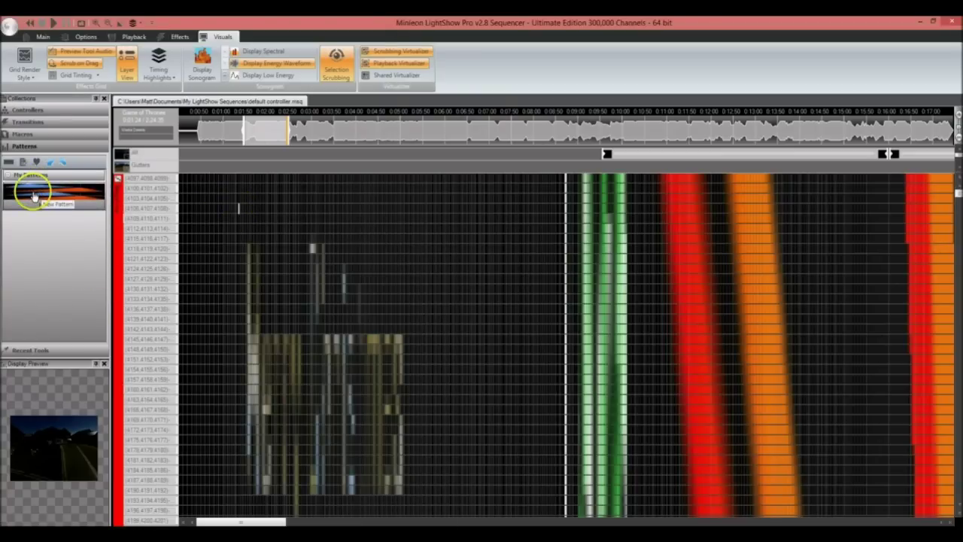
{"action": "left_click_drag", "start_coordinate": [35, 193], "coordinate": [352, 198]}
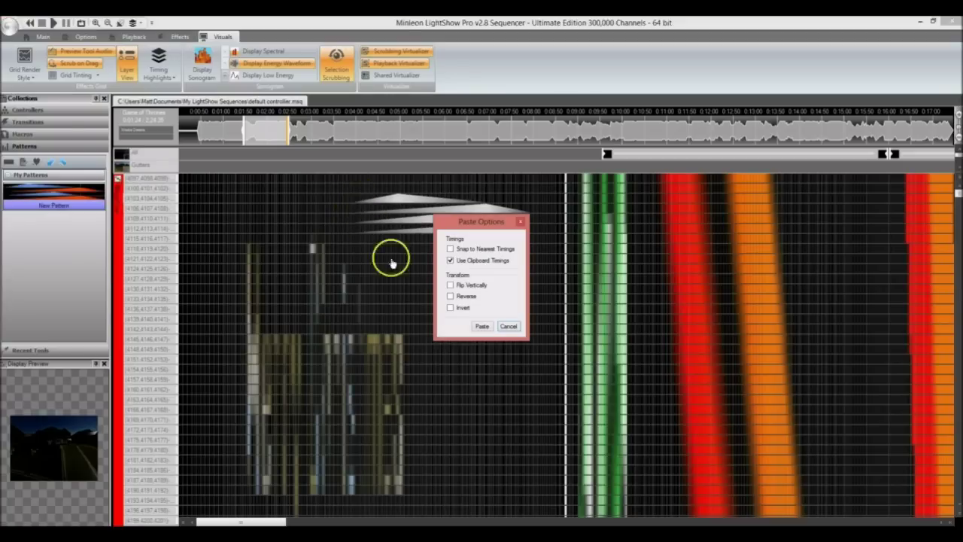
{"action": "left_click", "coordinate": [501, 323]}
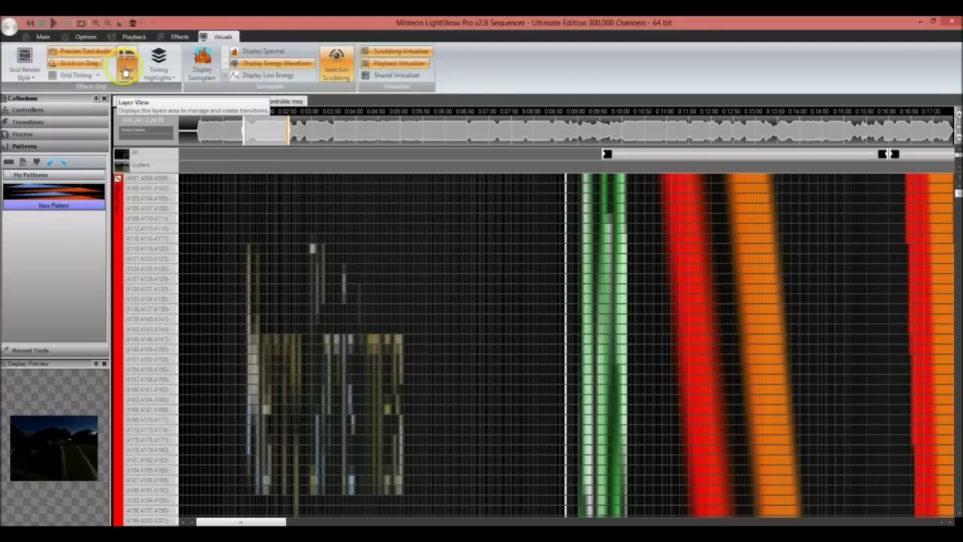
Try out the recent tools by activating Wave, Ramp-Down, Ramp-Up, Toggle and Chaser in turn, and return to the Select tool
{"action": "left_click", "coordinate": [32, 349]}
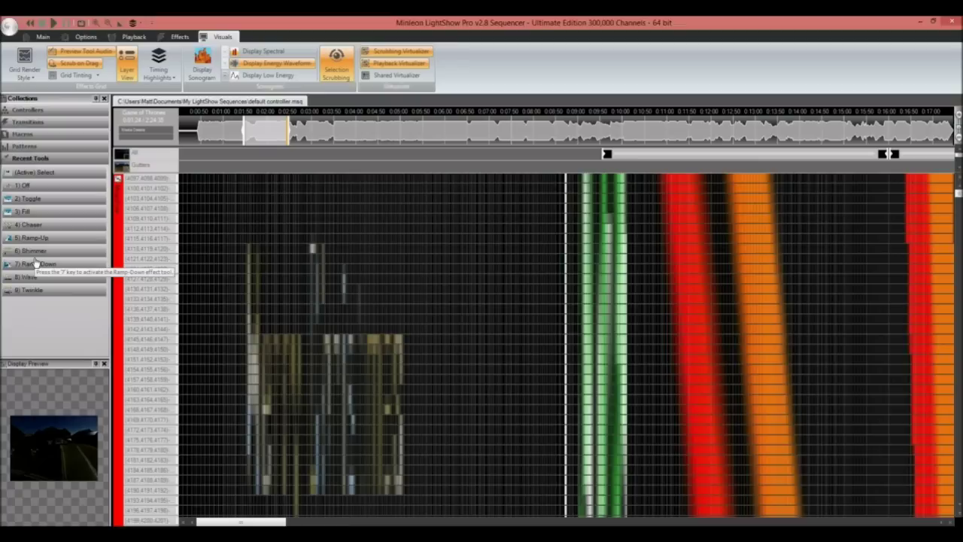
{"action": "left_click", "coordinate": [31, 188]}
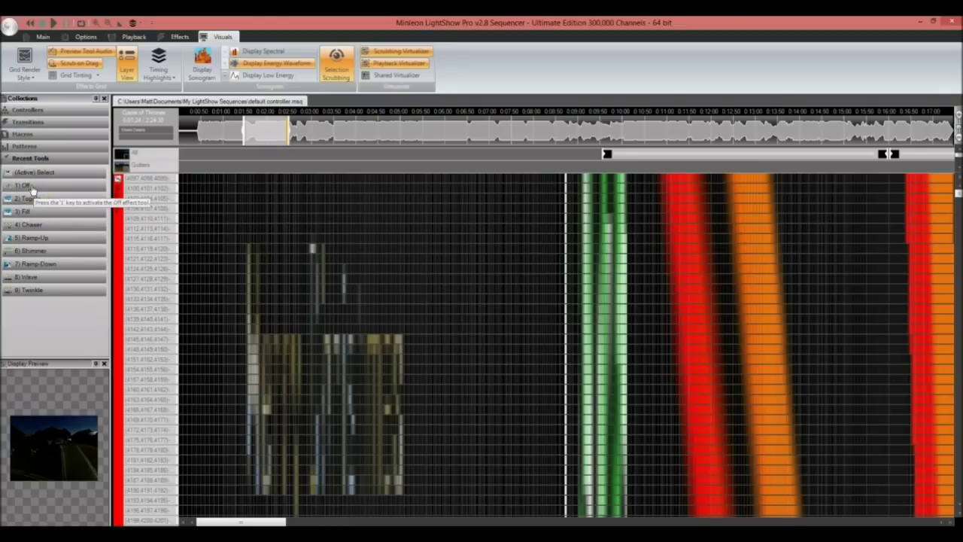
{"action": "left_click", "coordinate": [29, 199]}
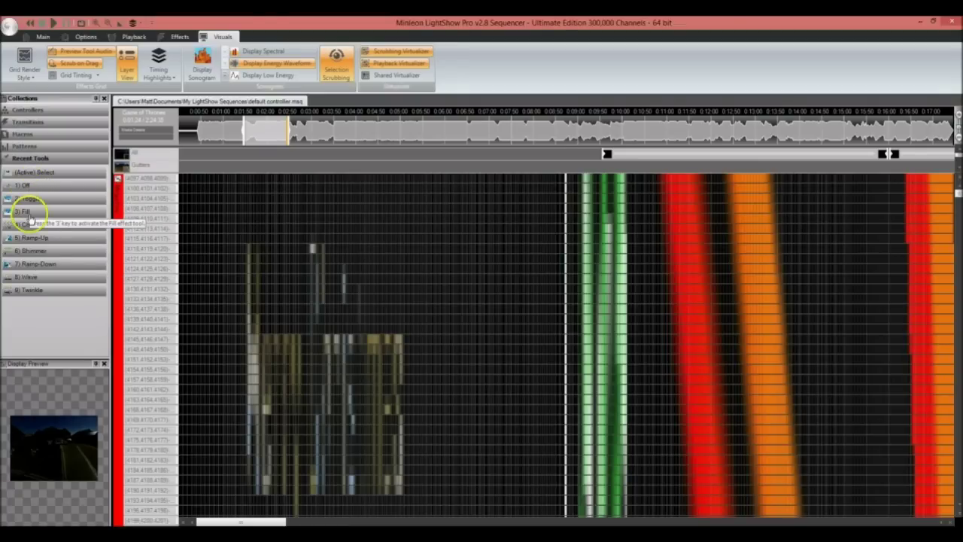
{"action": "left_click", "coordinate": [30, 276]}
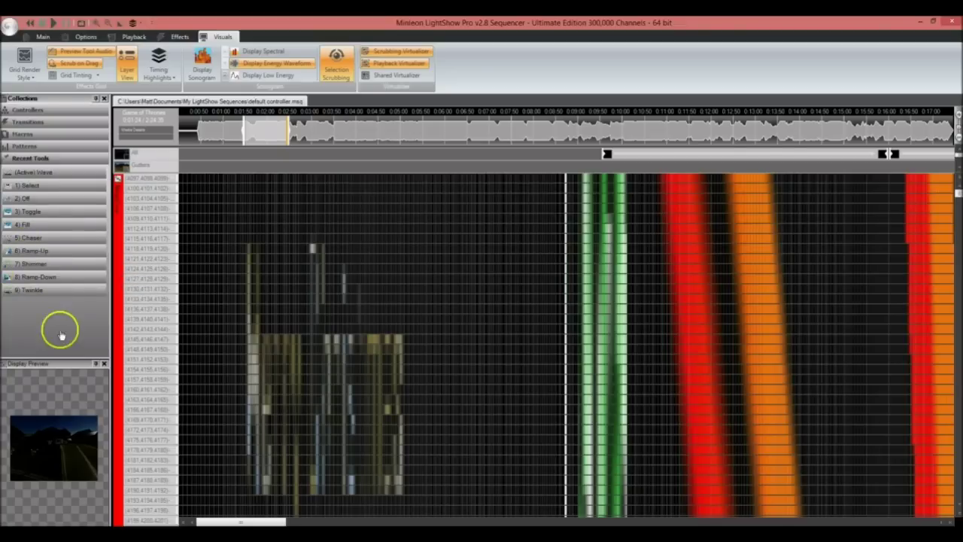
{"action": "key", "text": "8"}
{"action": "left_click", "coordinate": [26, 263]}
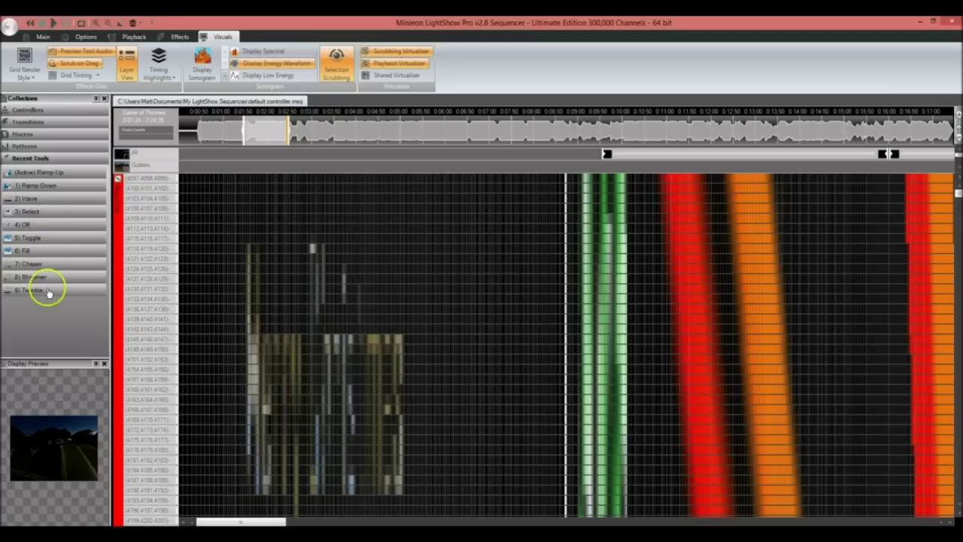
{"action": "left_click", "coordinate": [23, 237]}
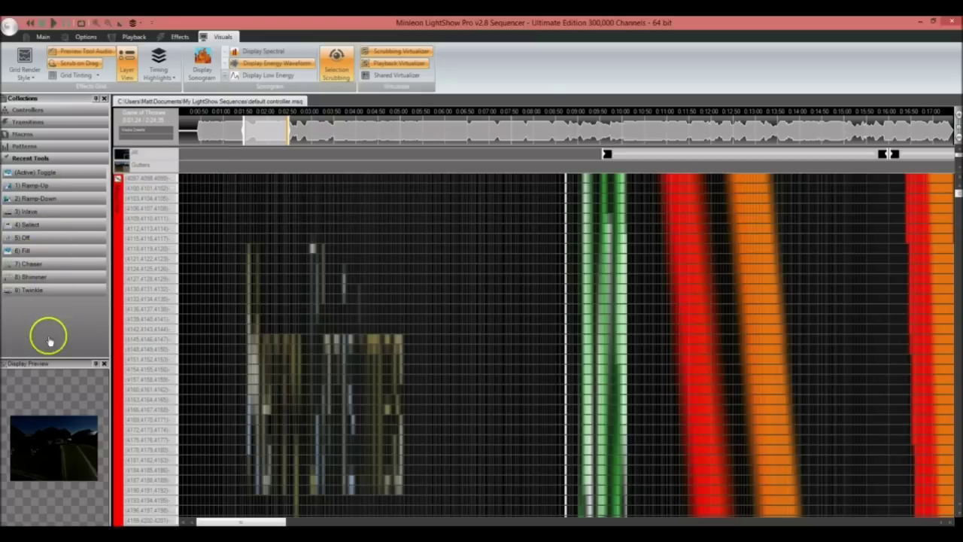
{"action": "key", "text": "7"}
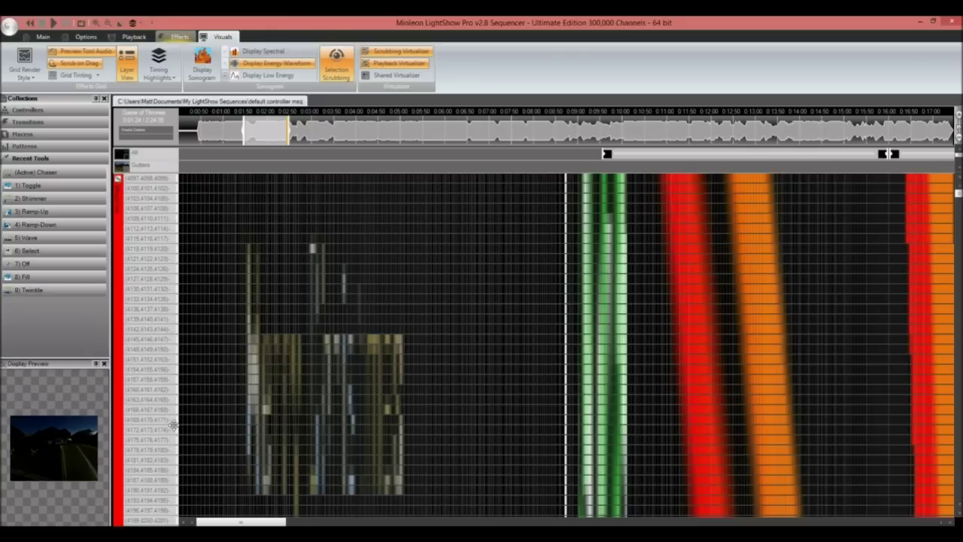
{"action": "left_click", "coordinate": [179, 36]}
{"action": "left_click", "coordinate": [289, 57]}
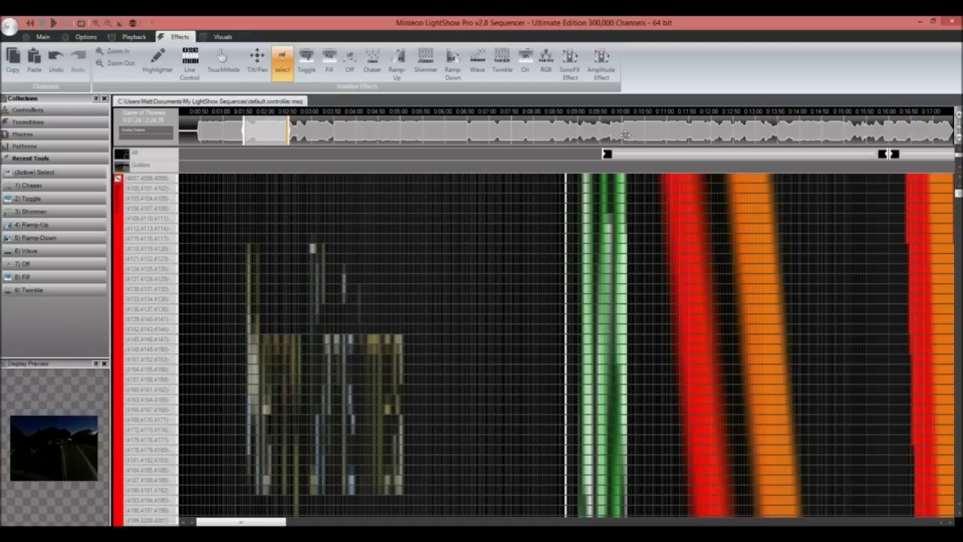
Try the spectral display on the sonogram, and turn on the low energy display over the waveform
{"action": "left_click", "coordinate": [219, 36]}
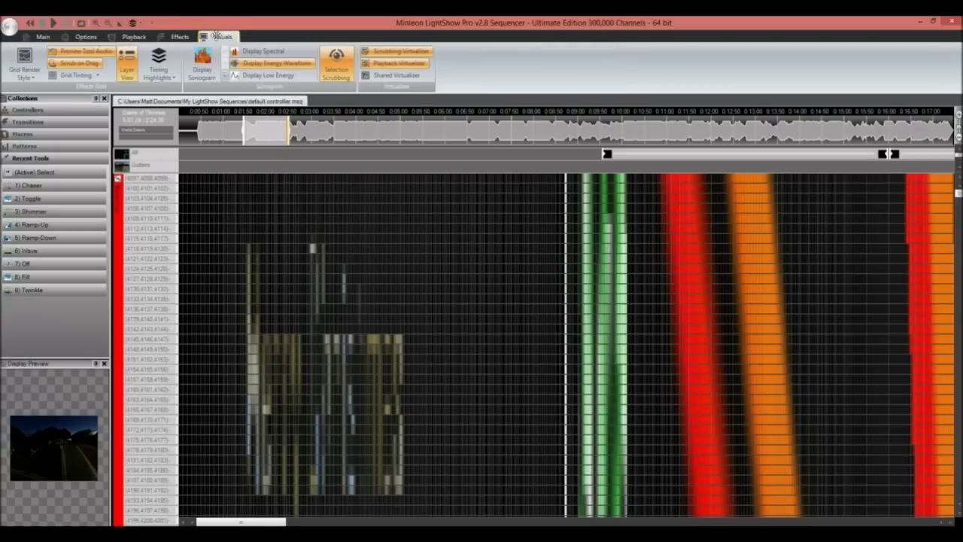
{"action": "left_click", "coordinate": [250, 50]}
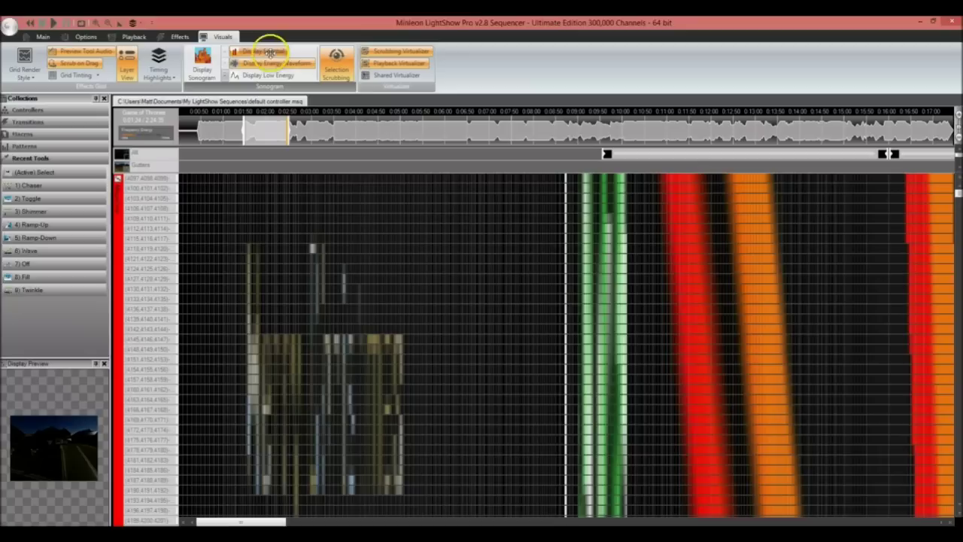
{"action": "left_click", "coordinate": [250, 75]}
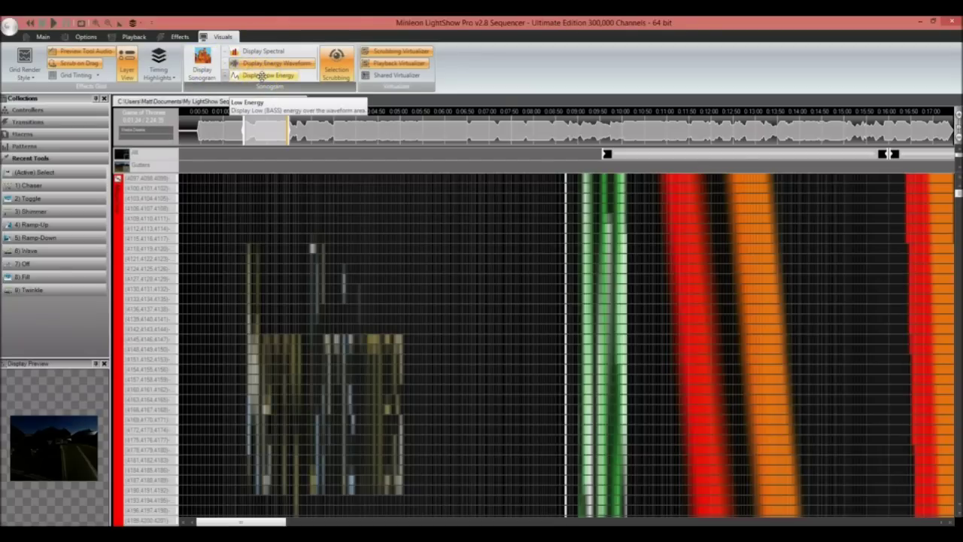
{"action": "left_click", "coordinate": [261, 76]}
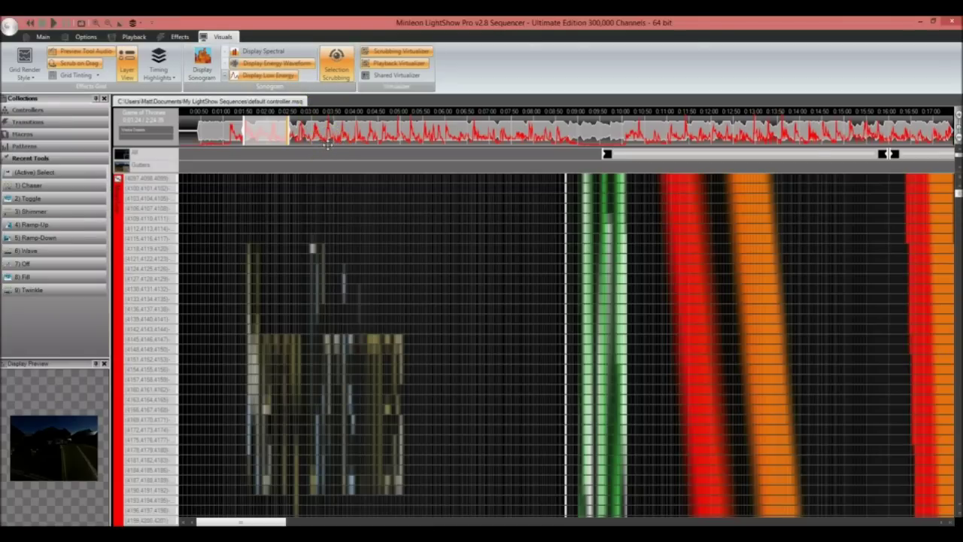
Mark a short section of the waveform just before 0:04.00 around a low energy peak
{"action": "left_click", "coordinate": [329, 117]}
{"action": "left_click", "coordinate": [349, 132]}
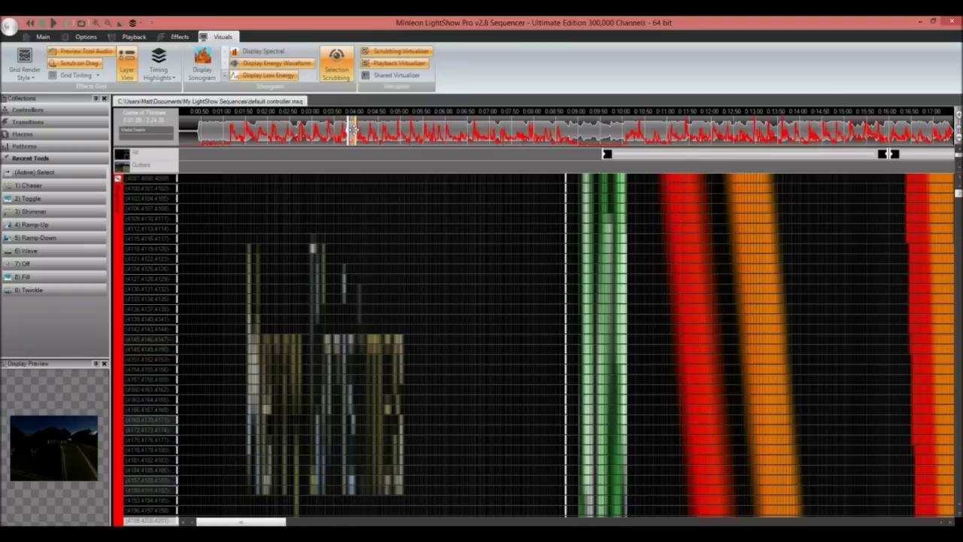
{"action": "left_click", "coordinate": [346, 203]}
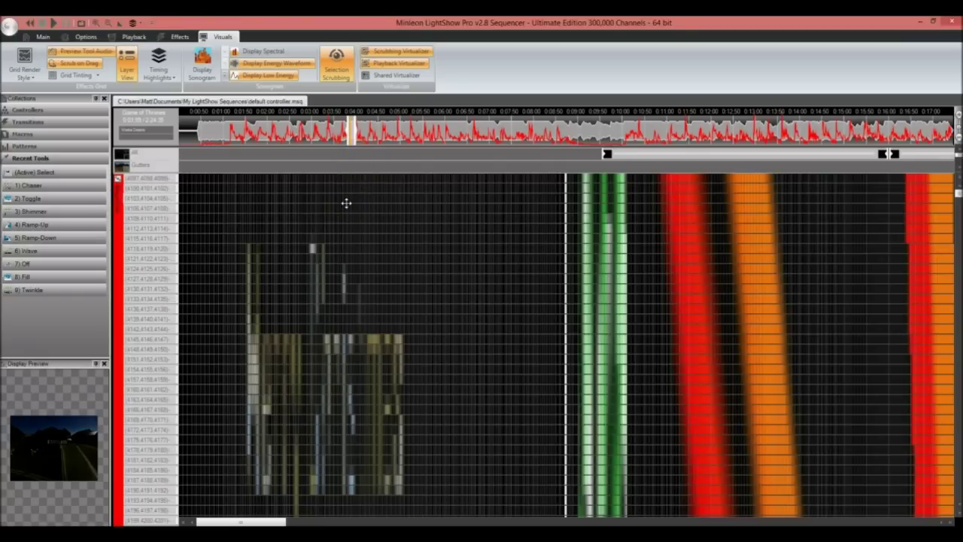
{"action": "left_click", "coordinate": [199, 339]}
{"action": "left_click", "coordinate": [64, 477]}
{"action": "left_click", "coordinate": [138, 502]}
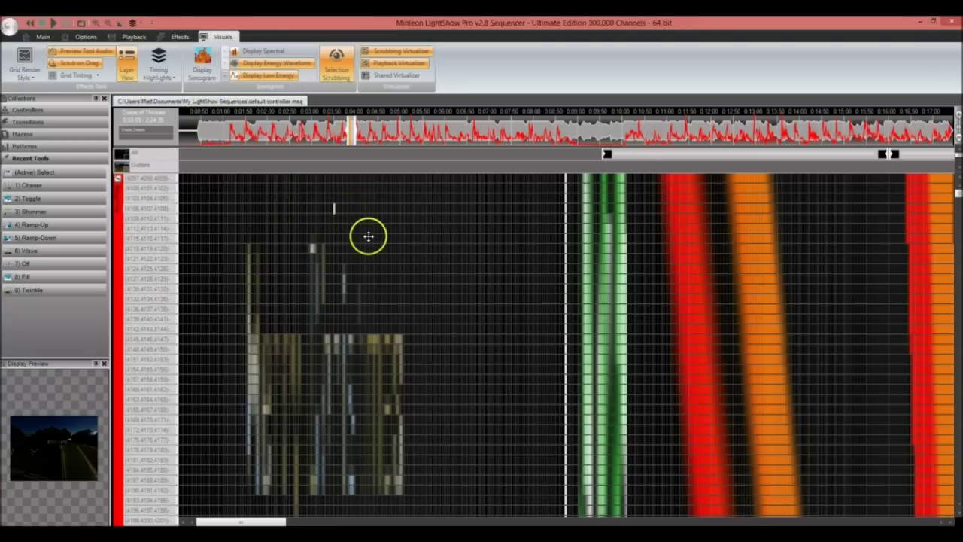
Collapse the red-labelled channel group and examine its green and red effects around 0:09.00 to 0:12.00 in close-up
{"action": "scroll", "coordinate": [368, 235], "scroll_direction": "down", "scroll_amount": 3}
{"action": "scroll", "coordinate": [339, 218], "scroll_direction": "up", "scroll_amount": 2}
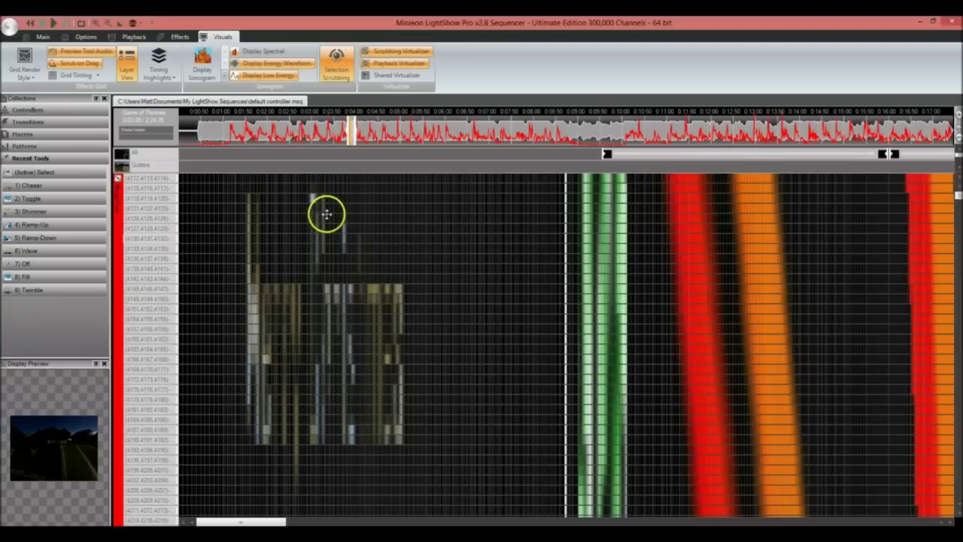
{"action": "scroll", "coordinate": [120, 206], "scroll_direction": "up", "scroll_amount": 1}
{"action": "scroll", "coordinate": [353, 219], "scroll_direction": "up", "scroll_amount": 5}
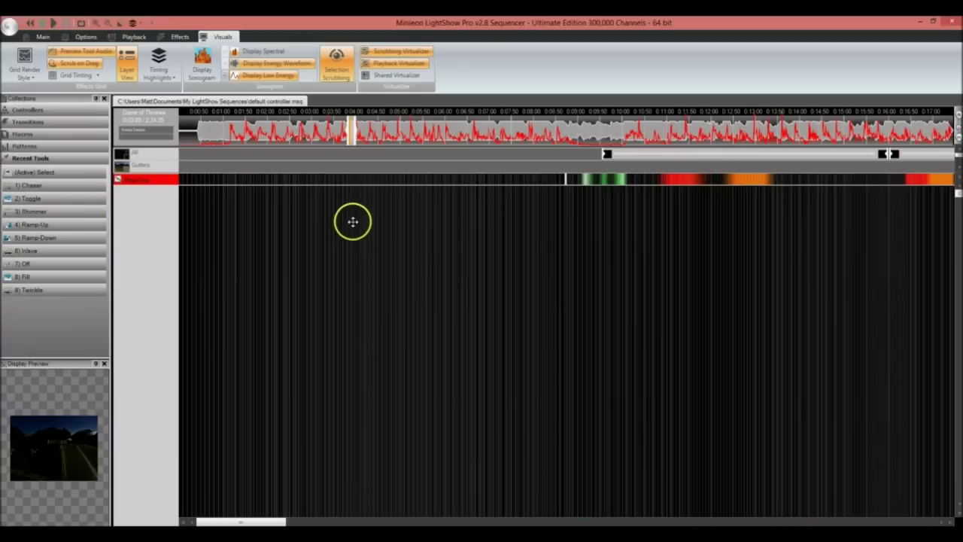
{"action": "scroll", "coordinate": [353, 221], "scroll_direction": "up", "scroll_amount": 1}
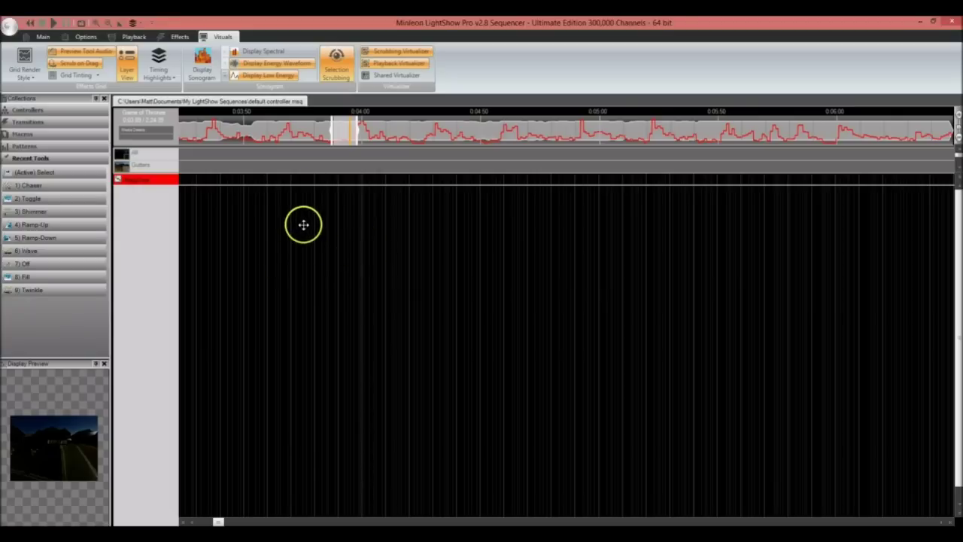
{"action": "left_click_drag", "start_coordinate": [218, 521], "coordinate": [246, 521]}
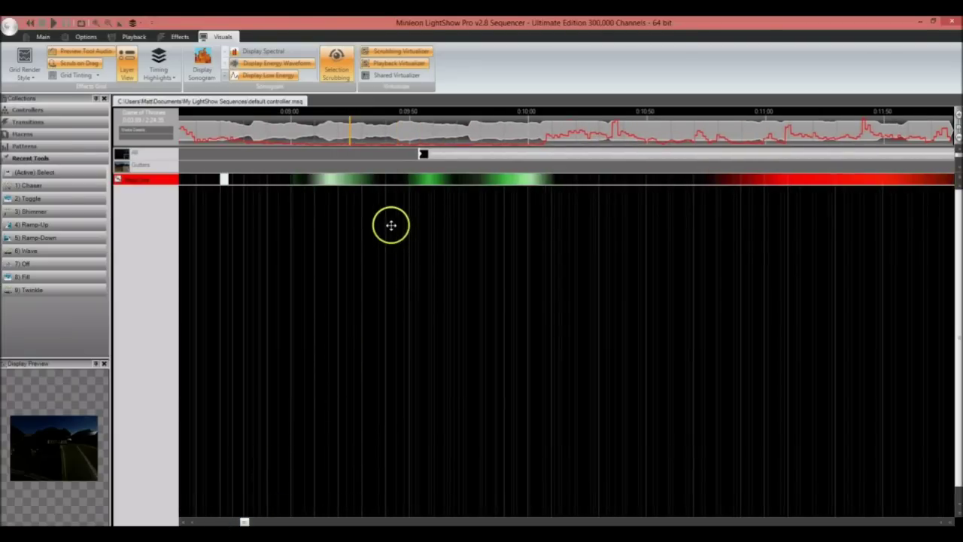
{"action": "scroll", "coordinate": [391, 225], "scroll_direction": "down", "scroll_amount": 3}
{"action": "scroll", "coordinate": [391, 225], "scroll_direction": "up", "scroll_amount": 4}
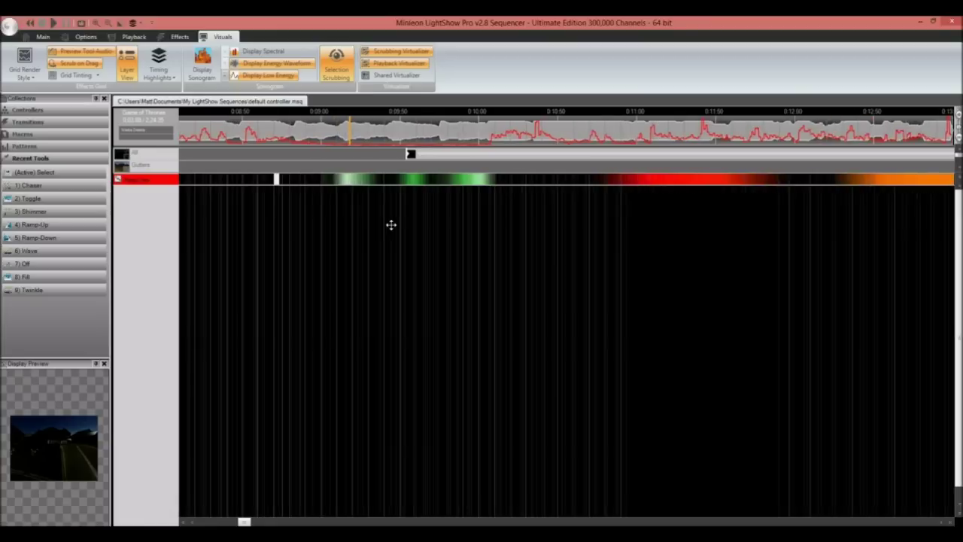
Enlarge the layer area to show the layers down to Roof Right, and show the All layer's channel groups in the grid
{"action": "scroll", "coordinate": [391, 225], "scroll_direction": "down", "scroll_amount": 3}
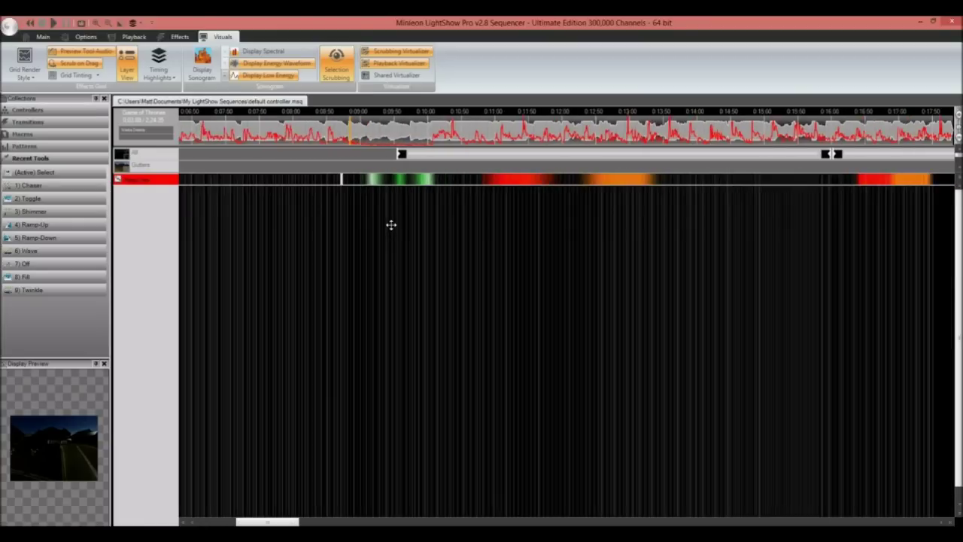
{"action": "scroll", "coordinate": [391, 225], "scroll_direction": "up", "scroll_amount": 2}
{"action": "scroll", "coordinate": [391, 225], "scroll_direction": "up", "scroll_amount": 1}
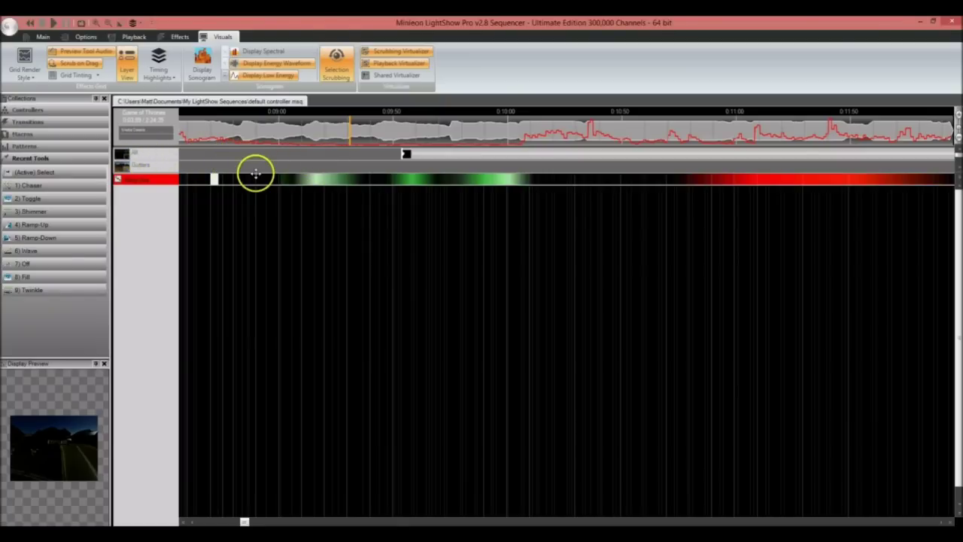
{"action": "left_click_drag", "start_coordinate": [254, 171], "coordinate": [256, 259]}
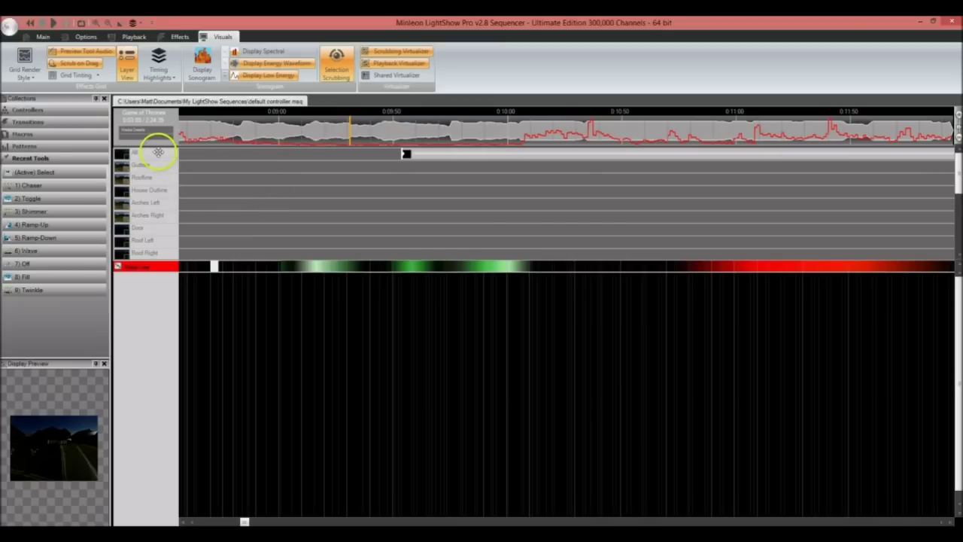
{"action": "left_click_drag", "start_coordinate": [71, 439], "coordinate": [43, 443]}
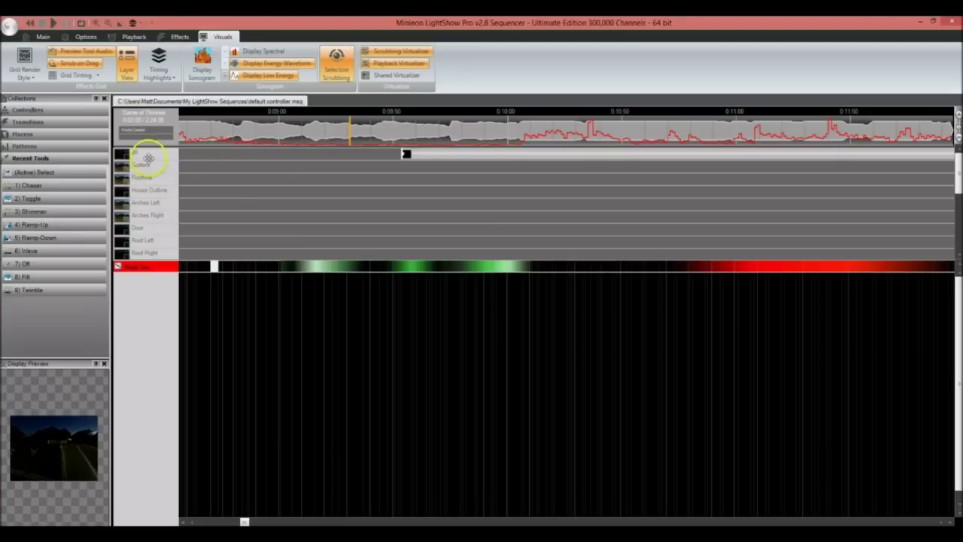
{"action": "left_click", "coordinate": [124, 154]}
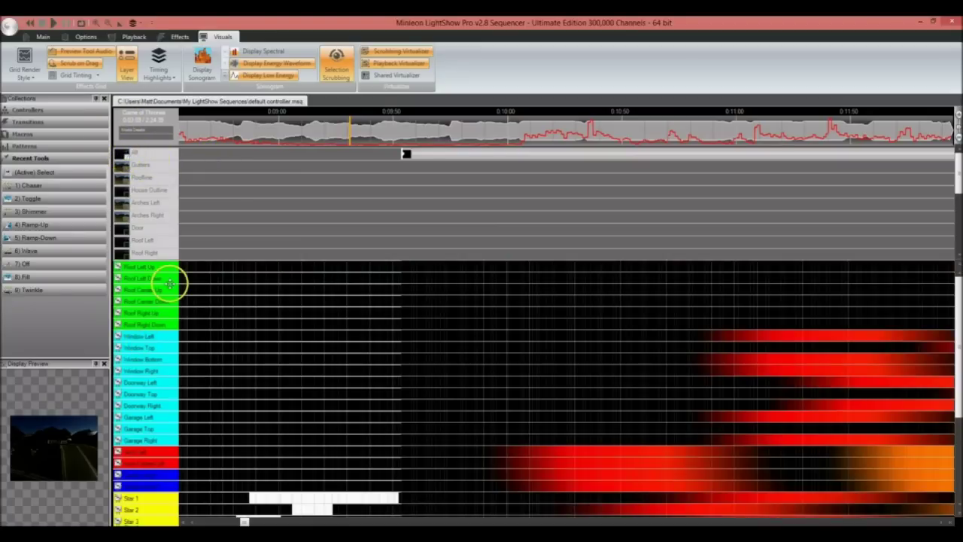
{"action": "scroll", "coordinate": [163, 306], "scroll_direction": "down", "scroll_amount": 3}
{"action": "scroll", "coordinate": [160, 313], "scroll_direction": "up", "scroll_amount": 3}
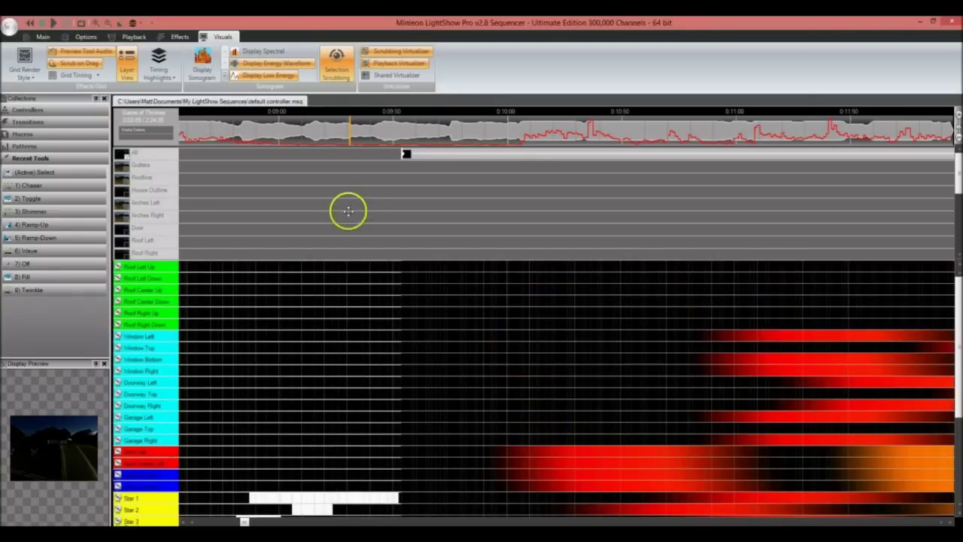
Try out creating a layer effect on the All layer and one on House Outline from about 0:08.70 to 0:09.20, cancelling each
{"action": "left_click", "coordinate": [232, 153]}
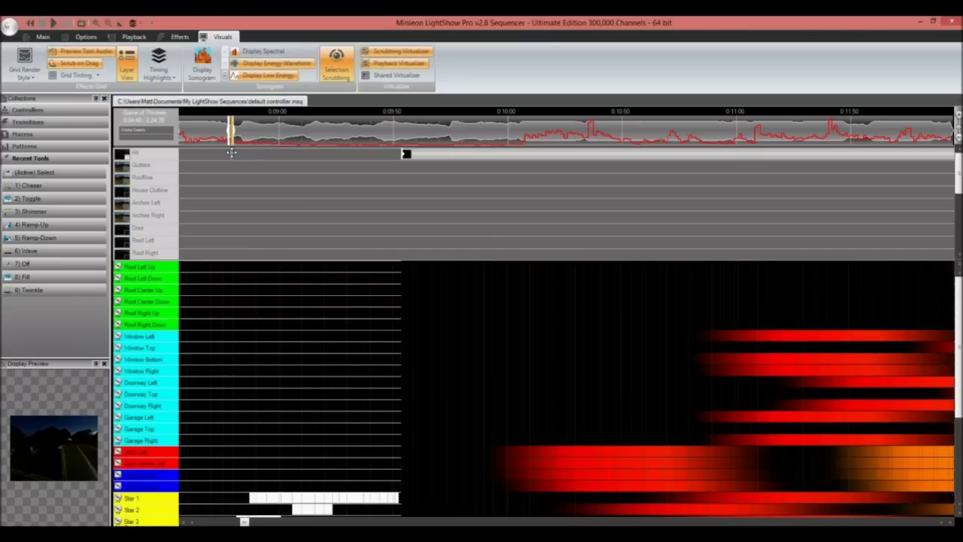
{"action": "left_click_drag", "start_coordinate": [231, 153], "coordinate": [278, 155]}
{"action": "left_click", "coordinate": [499, 308]}
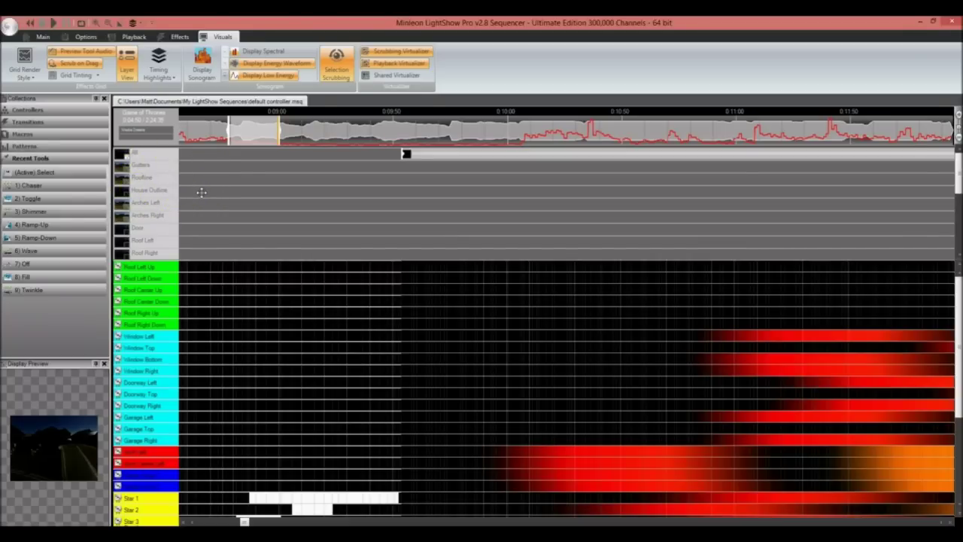
{"action": "left_click_drag", "start_coordinate": [203, 192], "coordinate": [350, 191]}
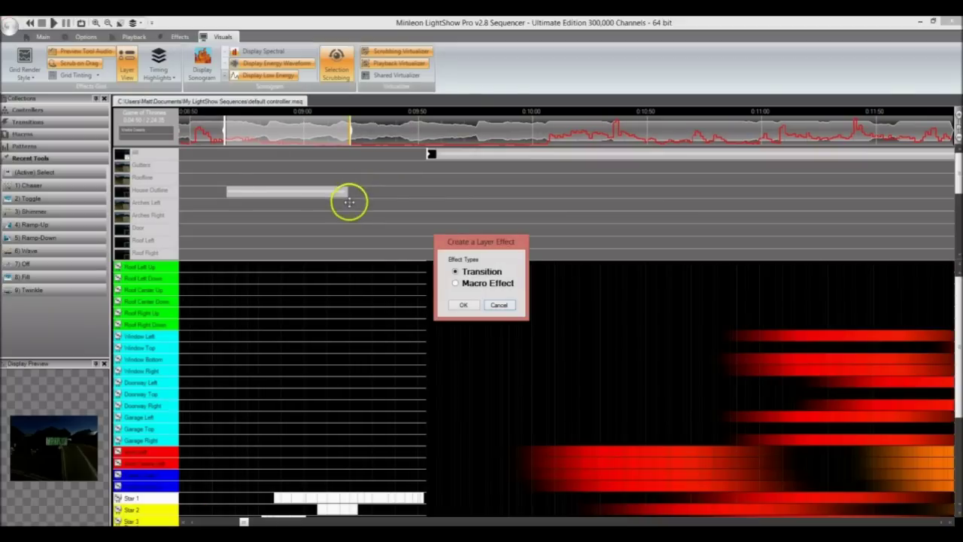
{"action": "left_click", "coordinate": [499, 305]}
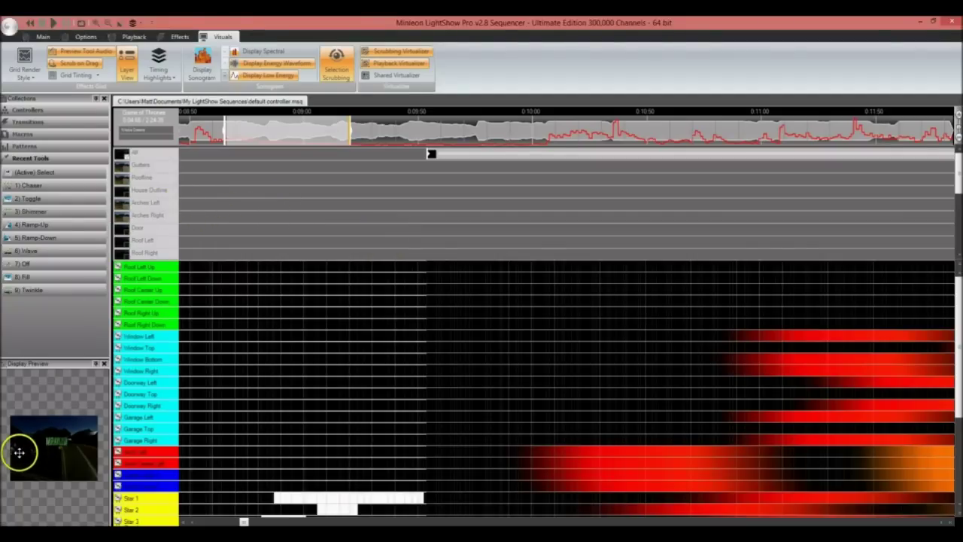
Look through the layer list down to House Right, including the effect on Mega Tree, and mark about 0:09.05 on the timeline
{"action": "left_click_drag", "start_coordinate": [19, 452], "coordinate": [92, 449]}
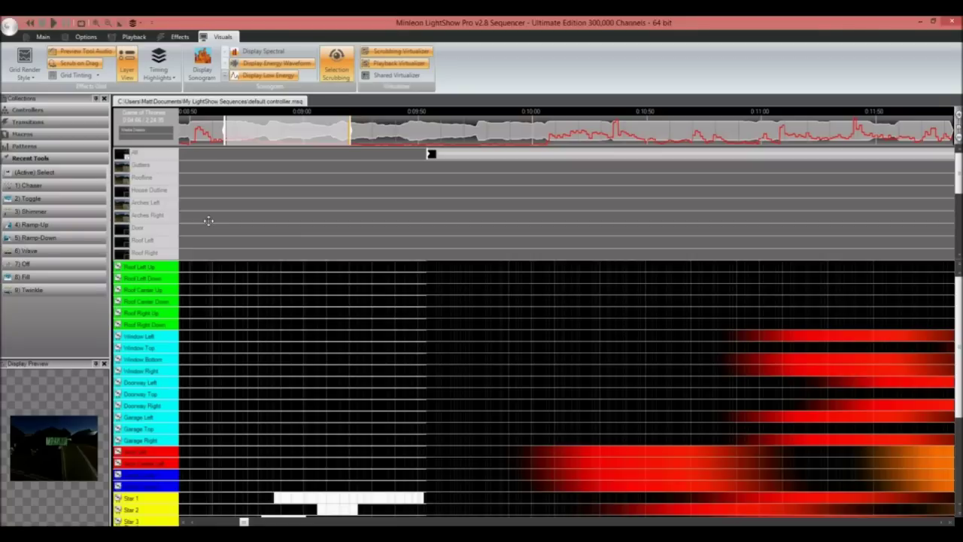
{"action": "scroll", "coordinate": [229, 212], "scroll_direction": "down", "scroll_amount": 5}
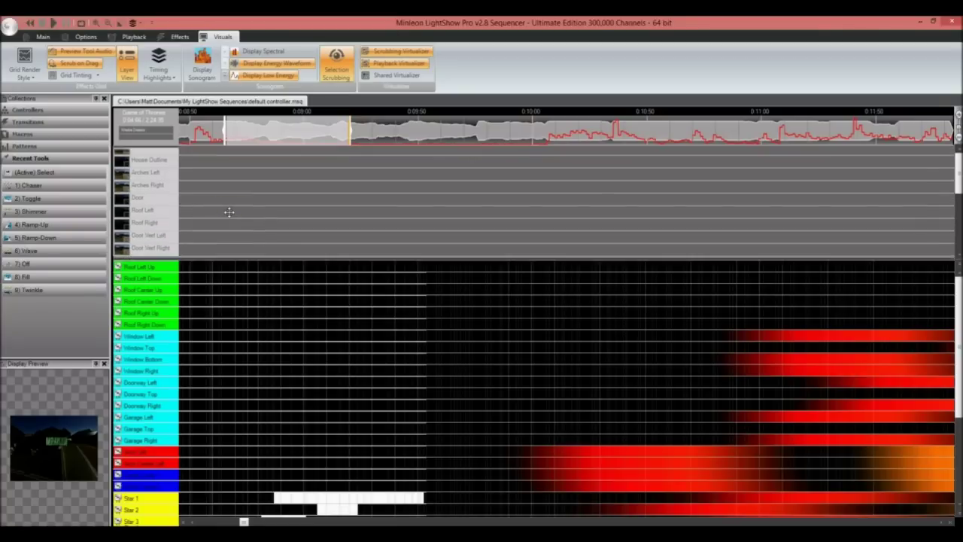
{"action": "scroll", "coordinate": [229, 211], "scroll_direction": "down", "scroll_amount": 3}
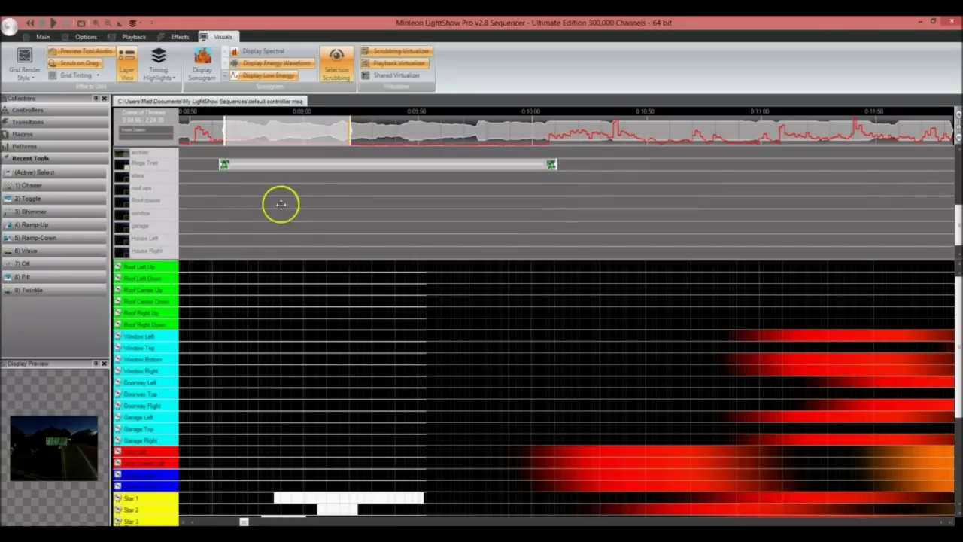
{"action": "left_click", "coordinate": [313, 215]}
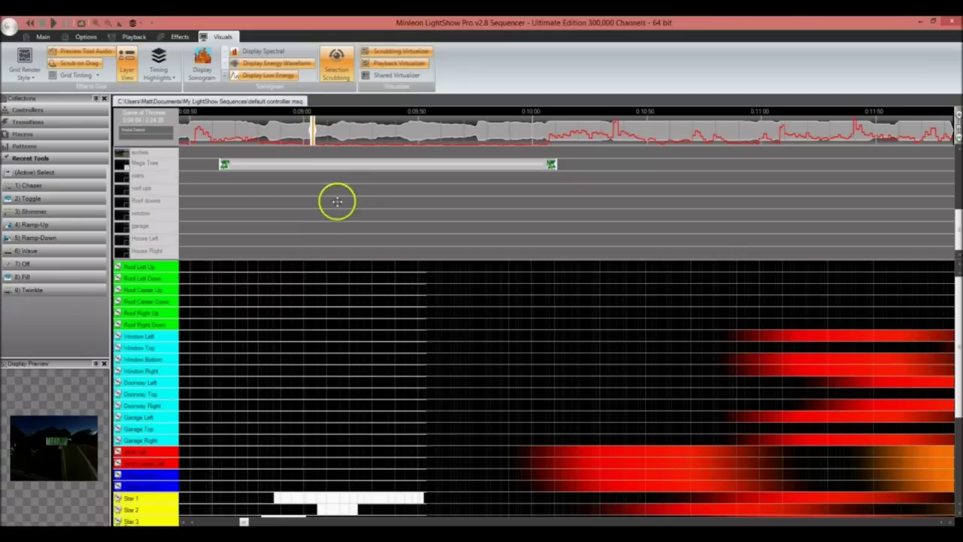
{"action": "scroll", "coordinate": [342, 198], "scroll_direction": "up", "scroll_amount": 6}
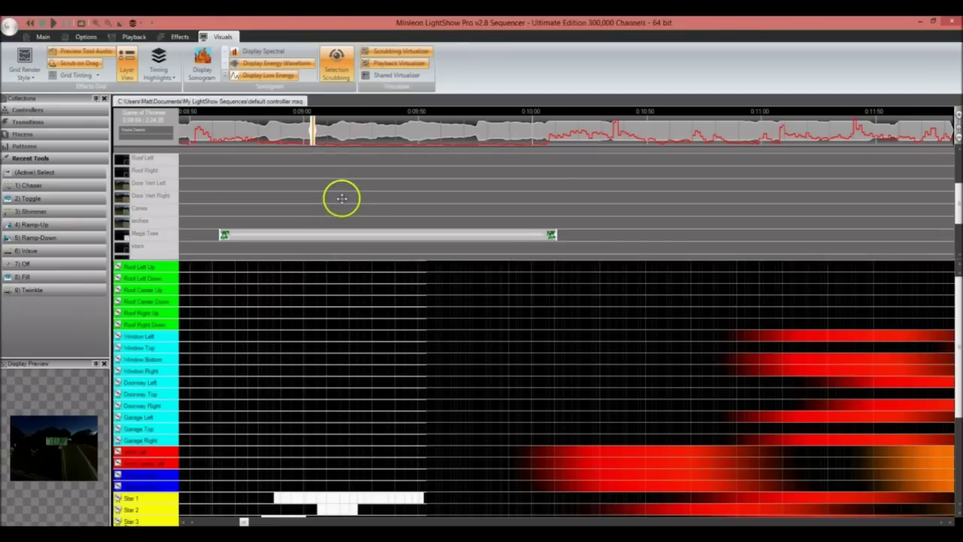
{"action": "scroll", "coordinate": [686, 185], "scroll_direction": "down", "scroll_amount": 2}
{"action": "left_click_drag", "start_coordinate": [953, 214], "coordinate": [952, 185]}
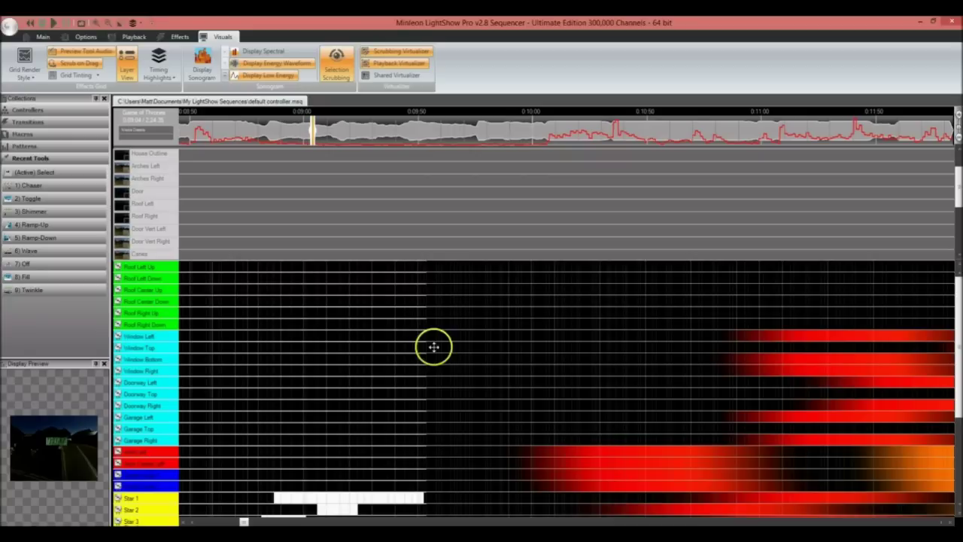
Expand Roof Left Up into its channels and add short orange On effects to channel 4,5,6 and channel 10,11,12
{"action": "left_click", "coordinate": [181, 36]}
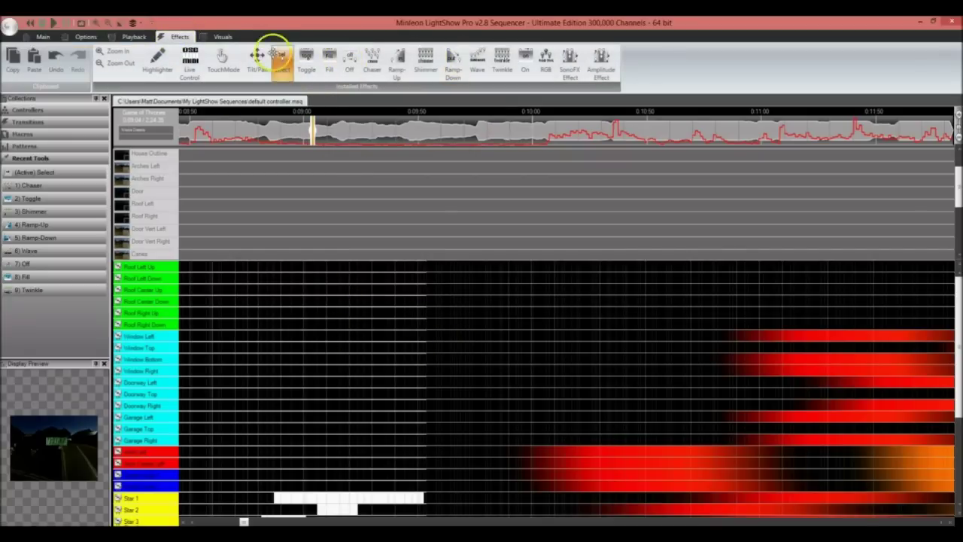
{"action": "left_click", "coordinate": [525, 60]}
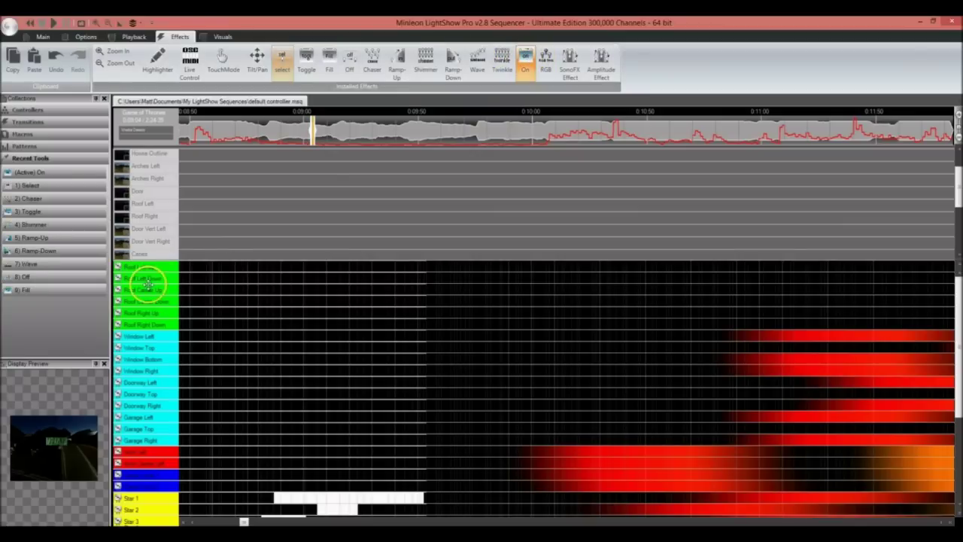
{"action": "left_click", "coordinate": [139, 265]}
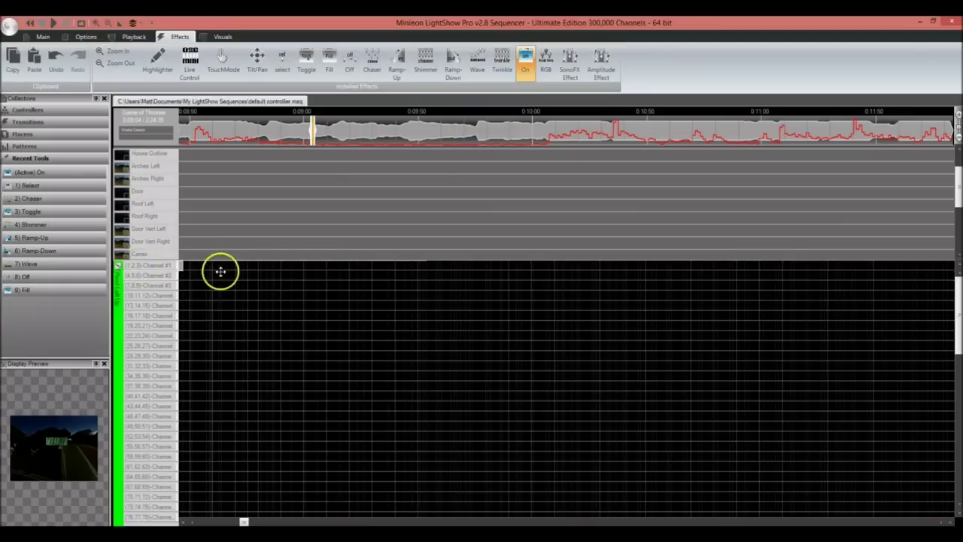
{"action": "left_click", "coordinate": [228, 275]}
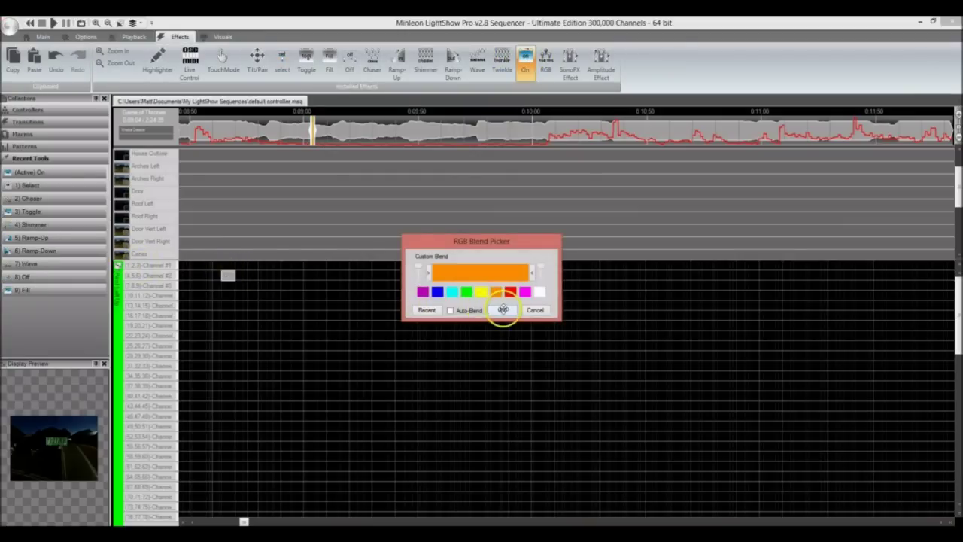
{"action": "left_click", "coordinate": [502, 309]}
{"action": "left_click", "coordinate": [264, 295]}
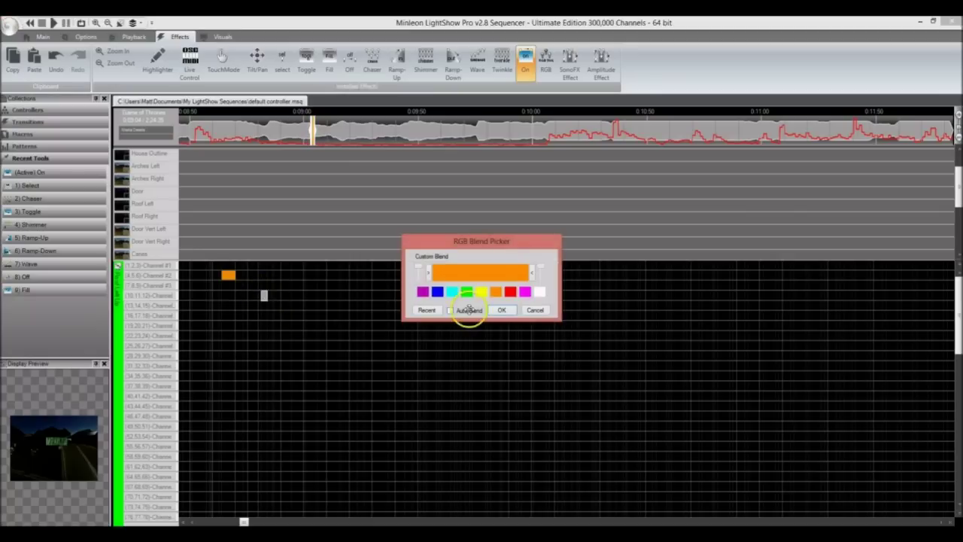
{"action": "left_click", "coordinate": [506, 310]}
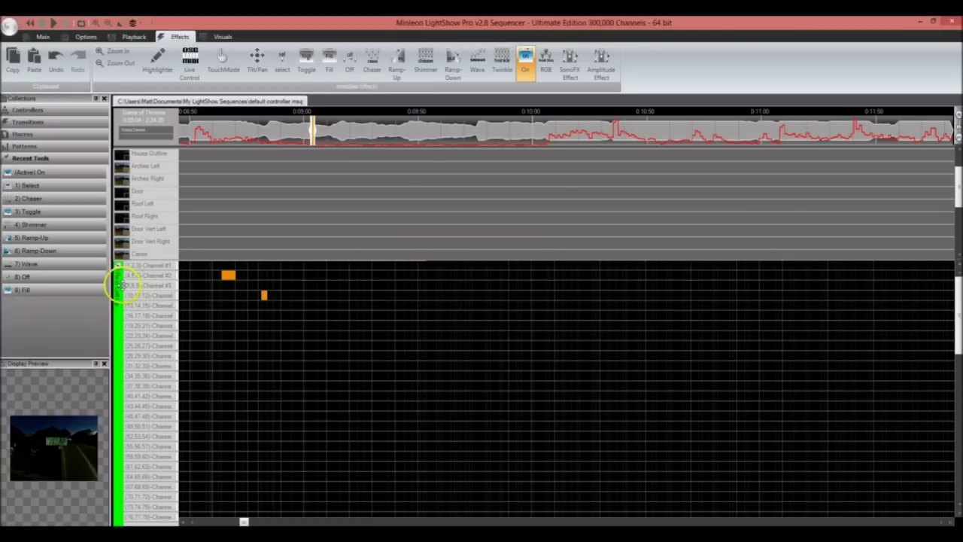
Add an orange On effect to the whole collapsed Roof Left Up group around 0:08.70, and check it on the individual channels
{"action": "left_click", "coordinate": [117, 285]}
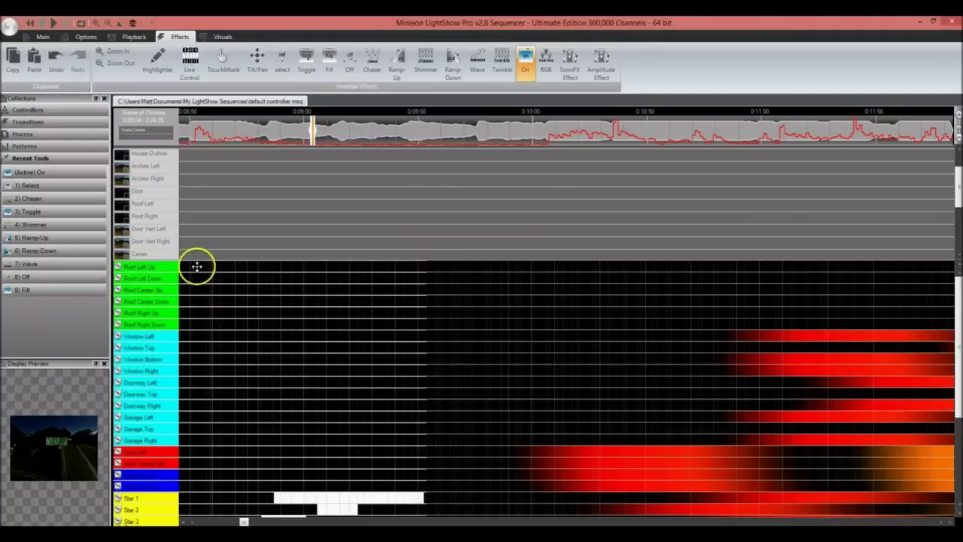
{"action": "left_click", "coordinate": [229, 271]}
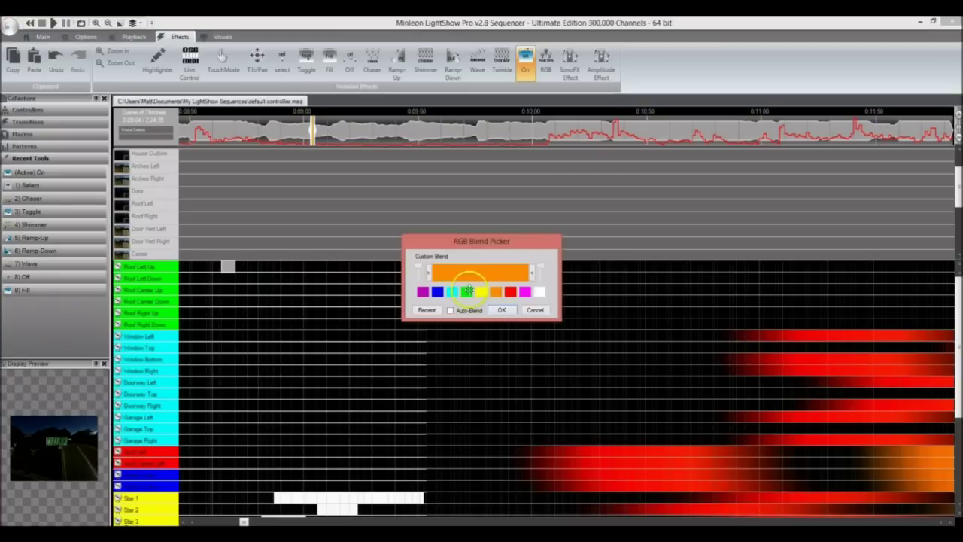
{"action": "left_click", "coordinate": [498, 309]}
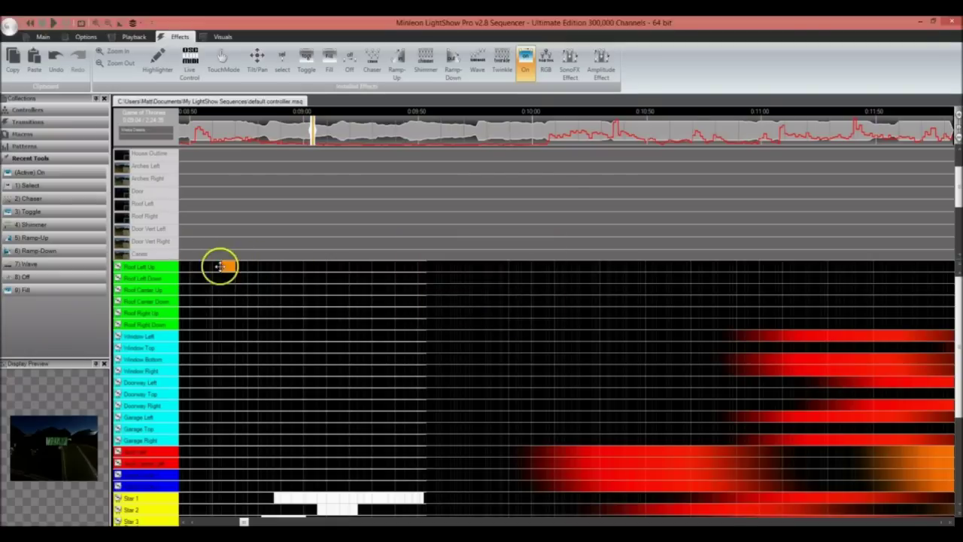
{"action": "double_click", "coordinate": [156, 265]}
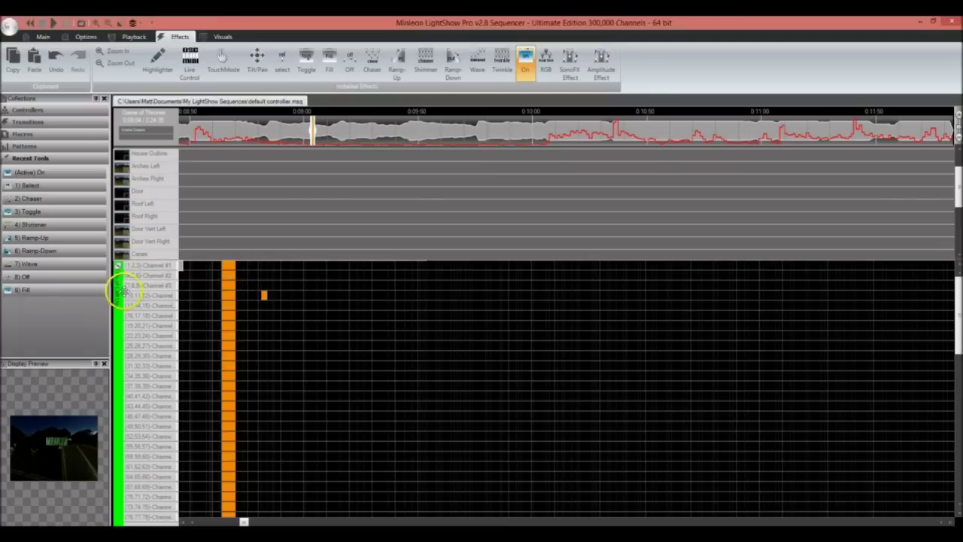
{"action": "left_click", "coordinate": [119, 301]}
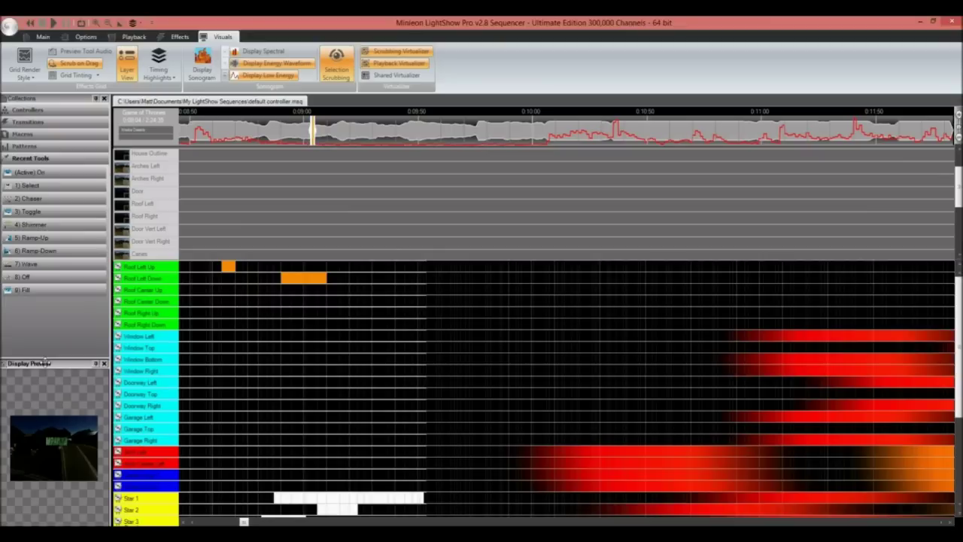
Undock the display preview as a floating window, enlarge it over the grid, and zoom the house picture to fill its height
{"action": "left_click_drag", "start_coordinate": [45, 362], "coordinate": [352, 177]}
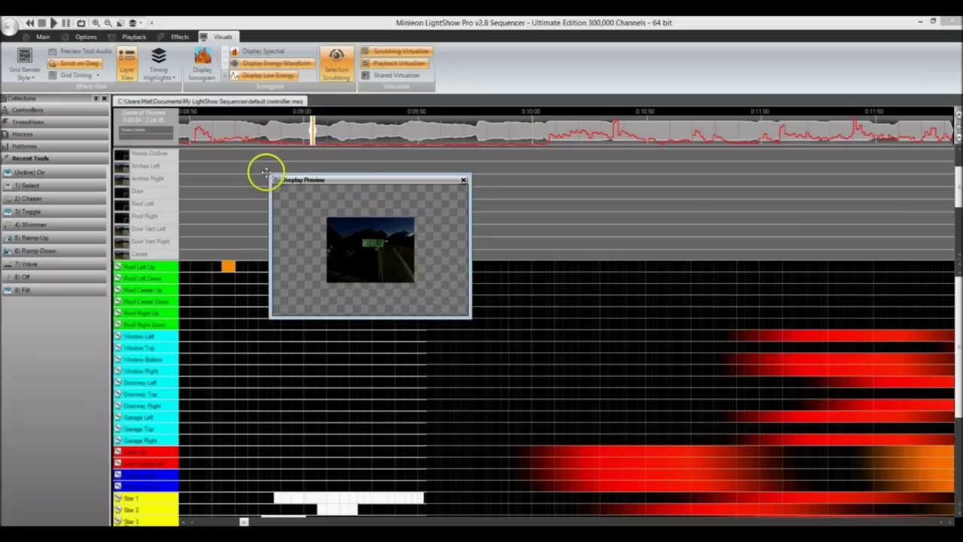
{"action": "left_click_drag", "start_coordinate": [469, 315], "coordinate": [780, 471]}
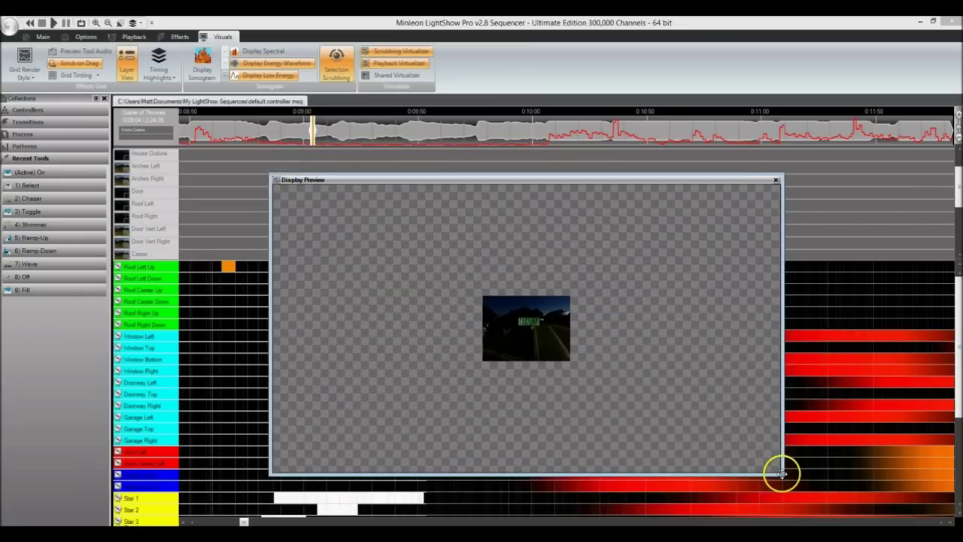
{"action": "scroll", "coordinate": [606, 344], "scroll_direction": "up", "scroll_amount": 1}
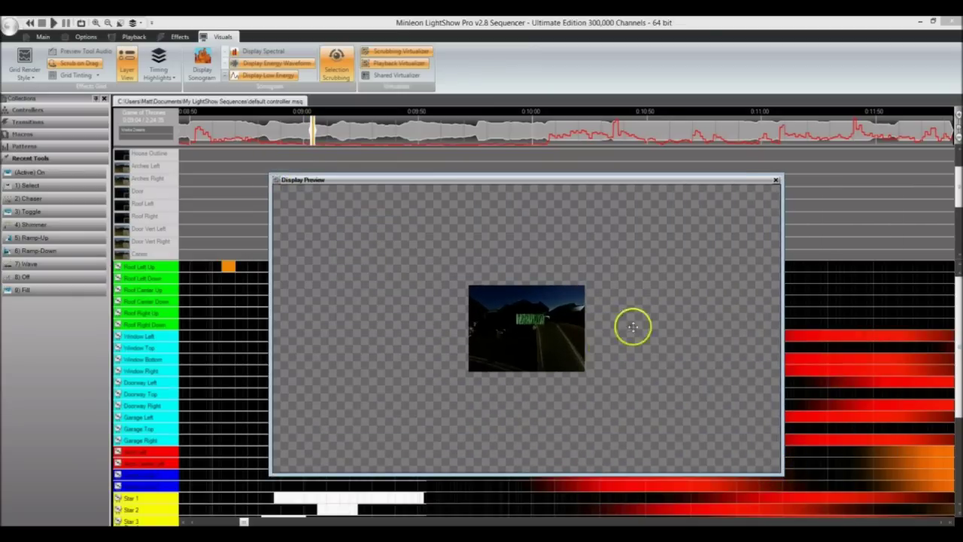
{"action": "scroll", "coordinate": [640, 324], "scroll_direction": "up", "scroll_amount": 1}
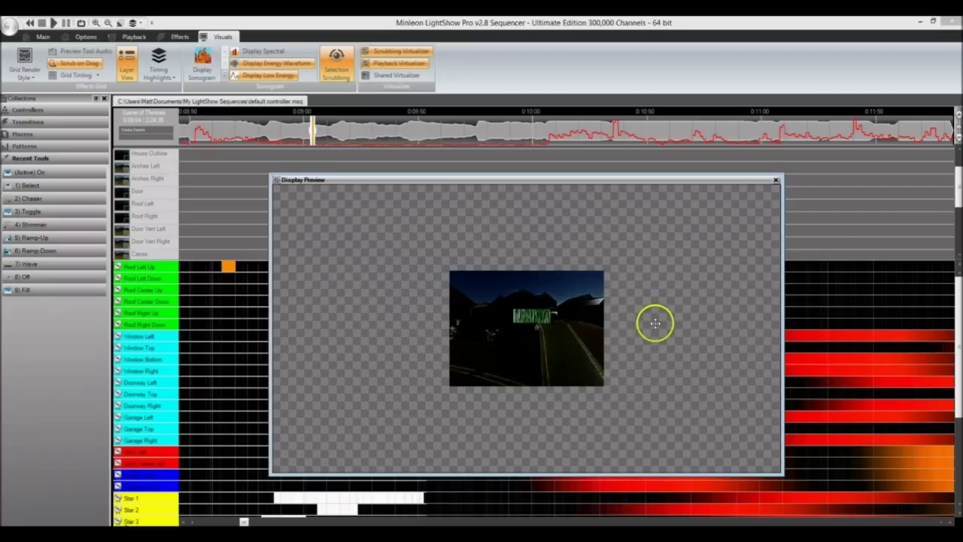
{"action": "scroll", "coordinate": [664, 378], "scroll_direction": "up", "scroll_amount": 3}
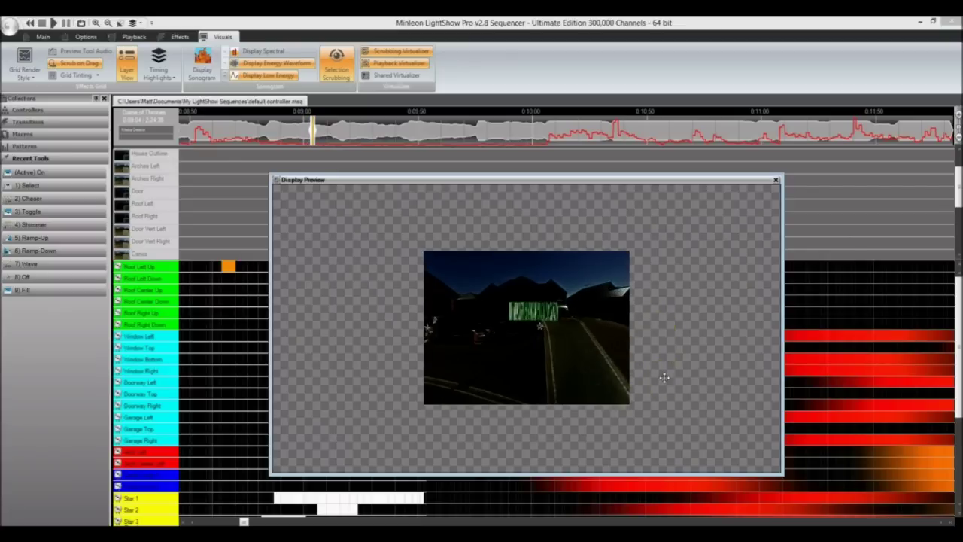
{"action": "scroll", "coordinate": [664, 378], "scroll_direction": "down", "scroll_amount": 4}
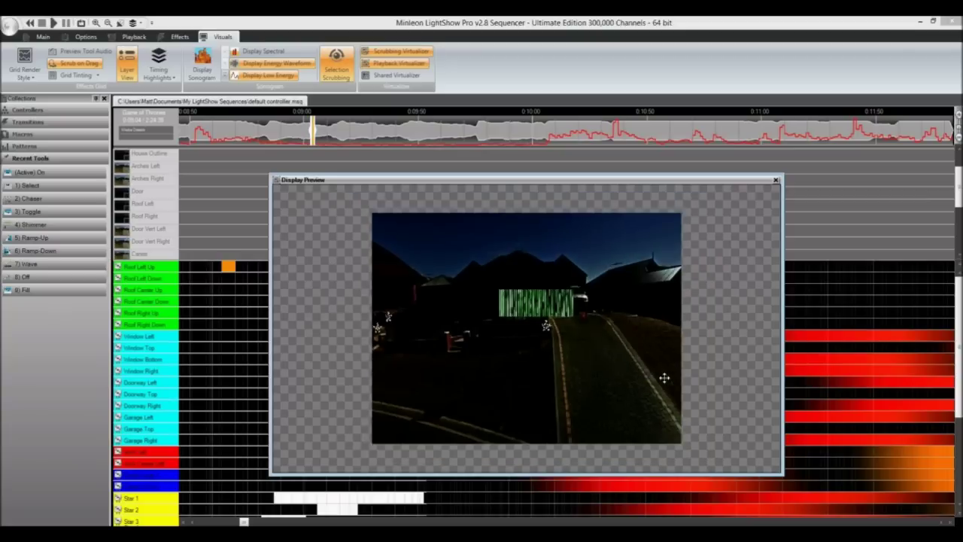
{"action": "scroll", "coordinate": [665, 377], "scroll_direction": "up", "scroll_amount": 3}
{"action": "scroll", "coordinate": [664, 378], "scroll_direction": "down", "scroll_amount": 4}
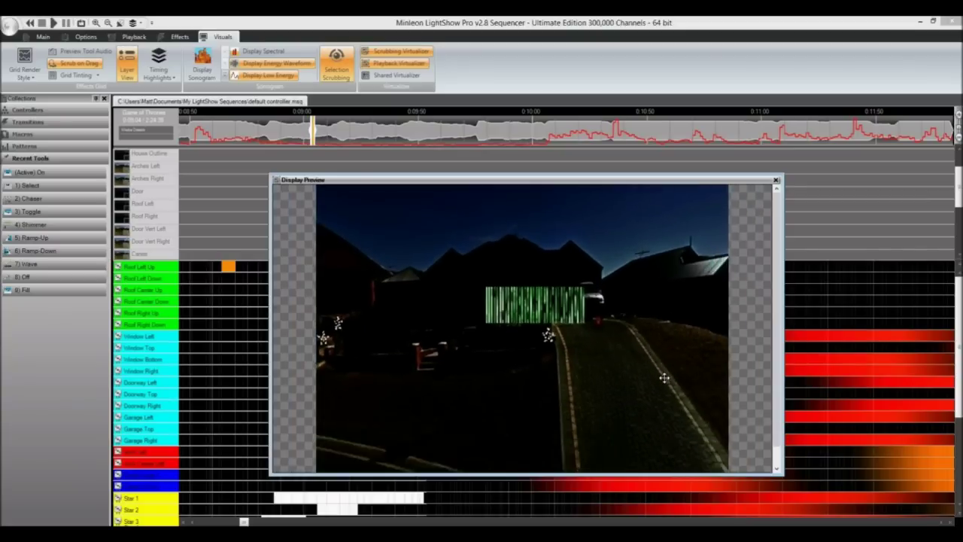
{"action": "scroll", "coordinate": [665, 377], "scroll_direction": "up", "scroll_amount": 4}
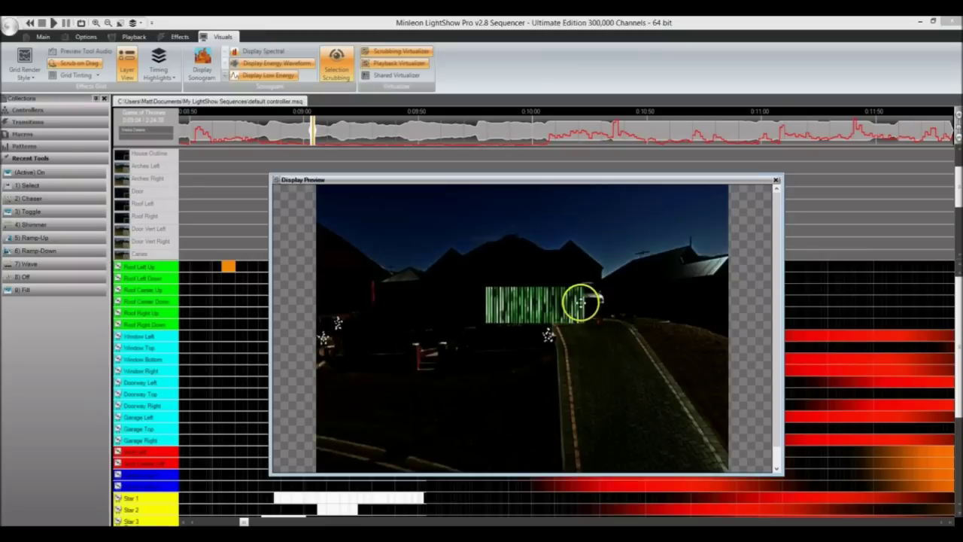
Zoom the house picture out slightly and try docking the display preview above the effects grid and beside it
{"action": "scroll", "coordinate": [580, 302], "scroll_direction": "down", "scroll_amount": 1}
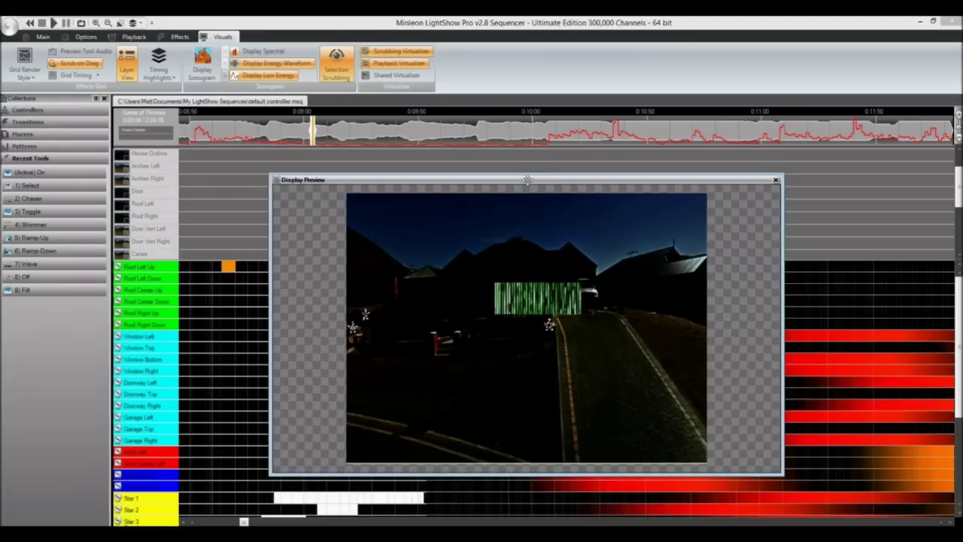
{"action": "left_click_drag", "start_coordinate": [461, 179], "coordinate": [492, 172]}
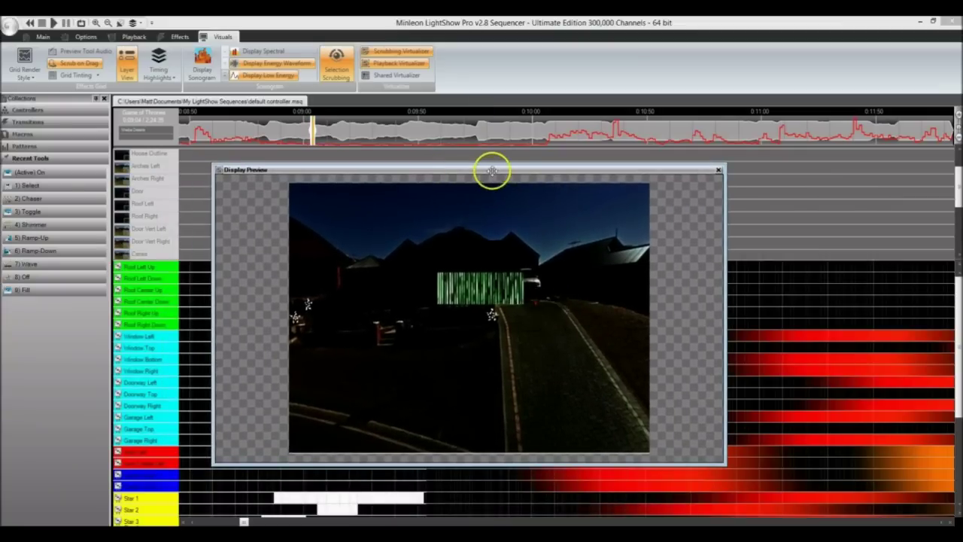
{"action": "left_click_drag", "start_coordinate": [456, 170], "coordinate": [480, 118]}
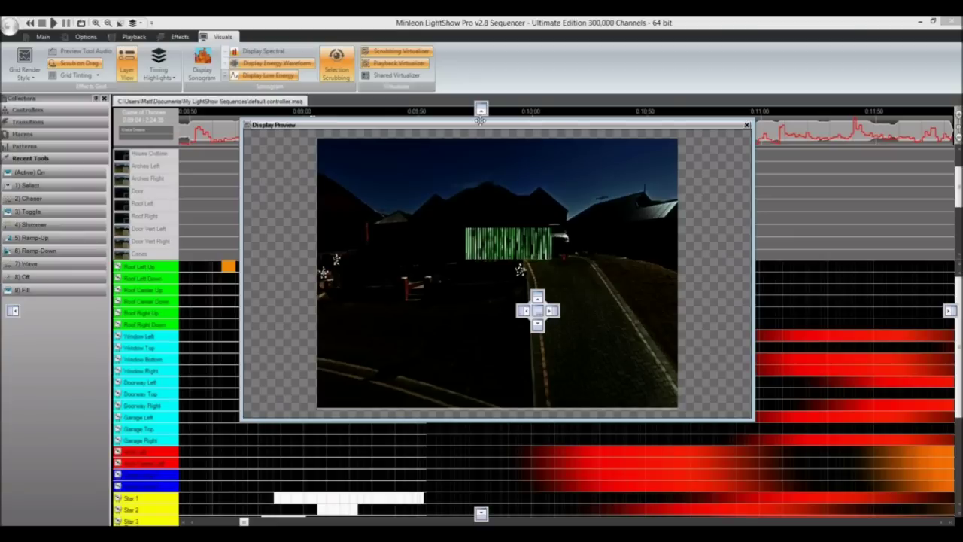
{"action": "left_click_drag", "start_coordinate": [480, 120], "coordinate": [482, 111]}
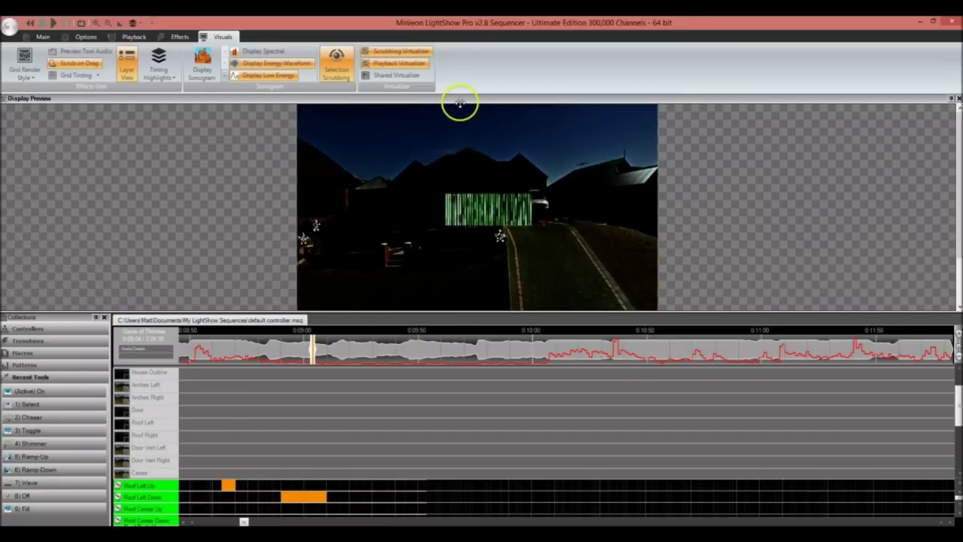
{"action": "left_click_drag", "start_coordinate": [460, 101], "coordinate": [942, 304]}
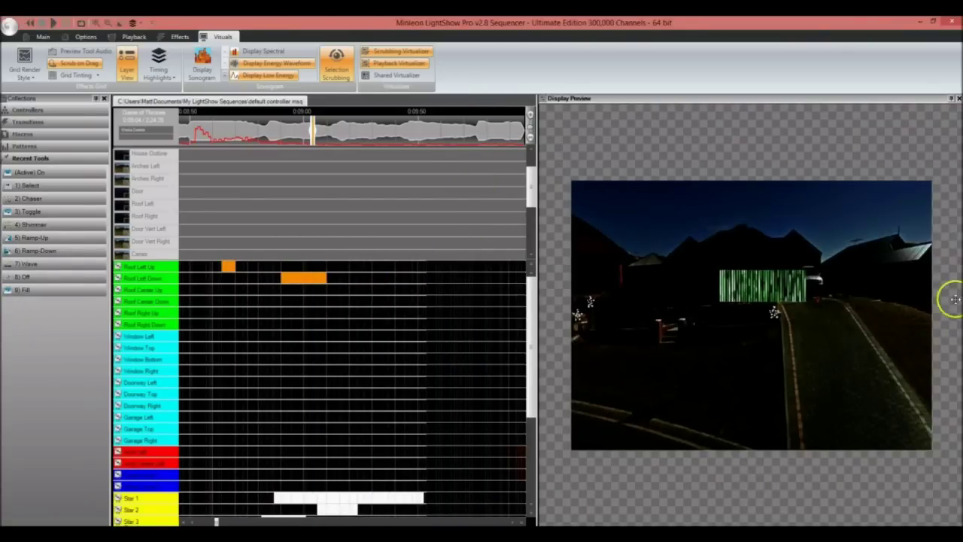
Undock the display preview and dock it beneath the Collections panel
{"action": "left_click_drag", "start_coordinate": [679, 99], "coordinate": [407, 195]}
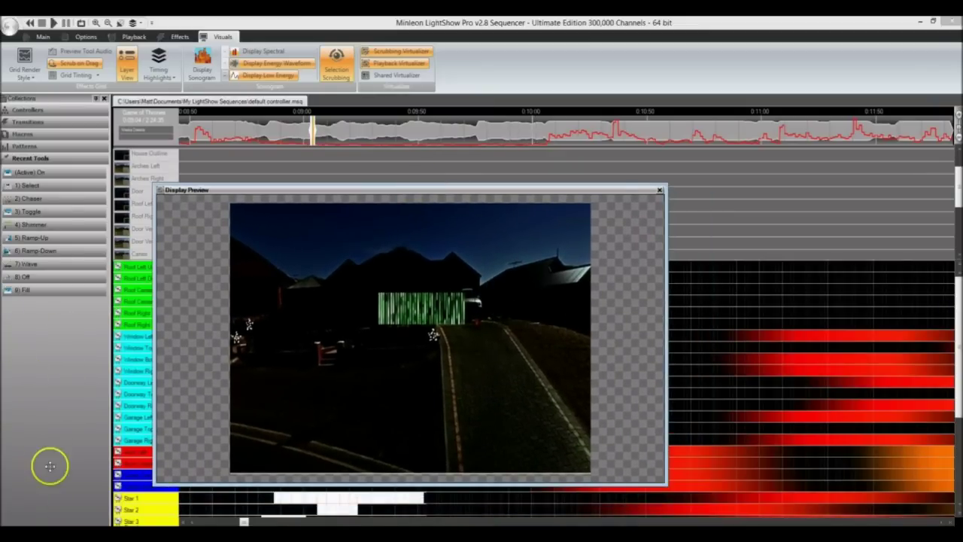
{"action": "double_click", "coordinate": [422, 188]}
{"action": "left_click_drag", "start_coordinate": [797, 146], "coordinate": [53, 329]}
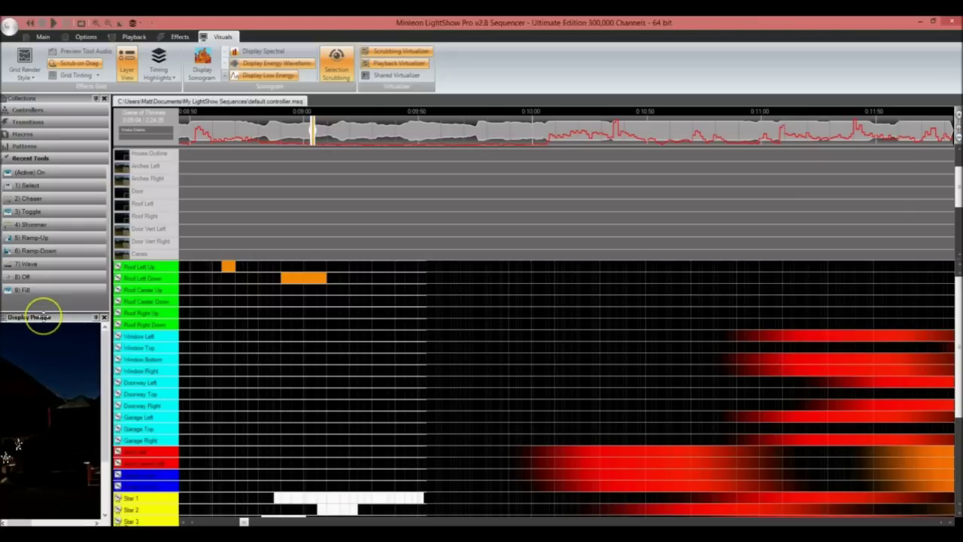
{"action": "left_click_drag", "start_coordinate": [44, 316], "coordinate": [655, 136]}
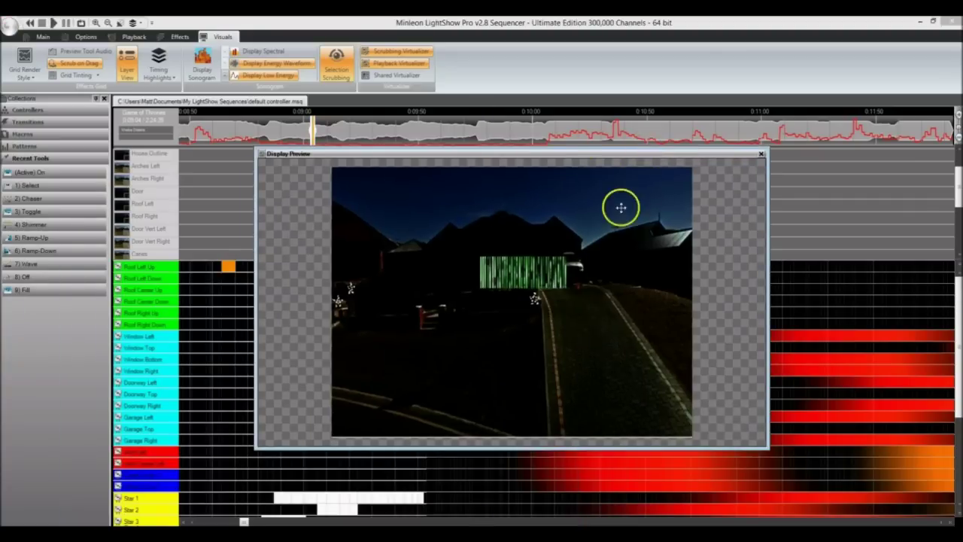
{"action": "double_click", "coordinate": [549, 155]}
{"action": "left_click_drag", "start_coordinate": [44, 363], "coordinate": [288, 161]}
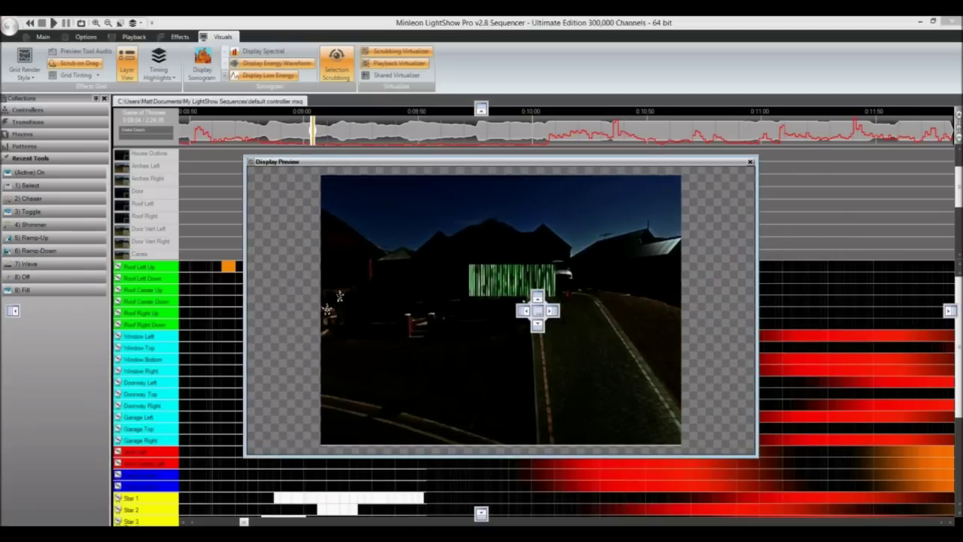
{"action": "left_click_drag", "start_coordinate": [537, 310], "coordinate": [592, 342]}
{"action": "double_click", "coordinate": [438, 194]}
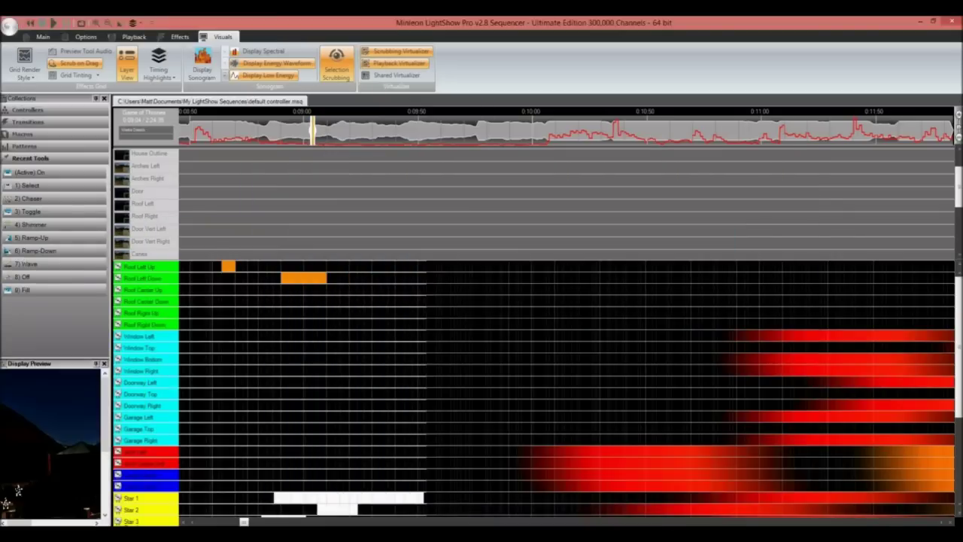
Show the controller library in Collections and find J1Sys ECG-PIXAD8 among the E1.31 controllers
{"action": "left_click", "coordinate": [181, 290]}
{"action": "left_click", "coordinate": [169, 462]}
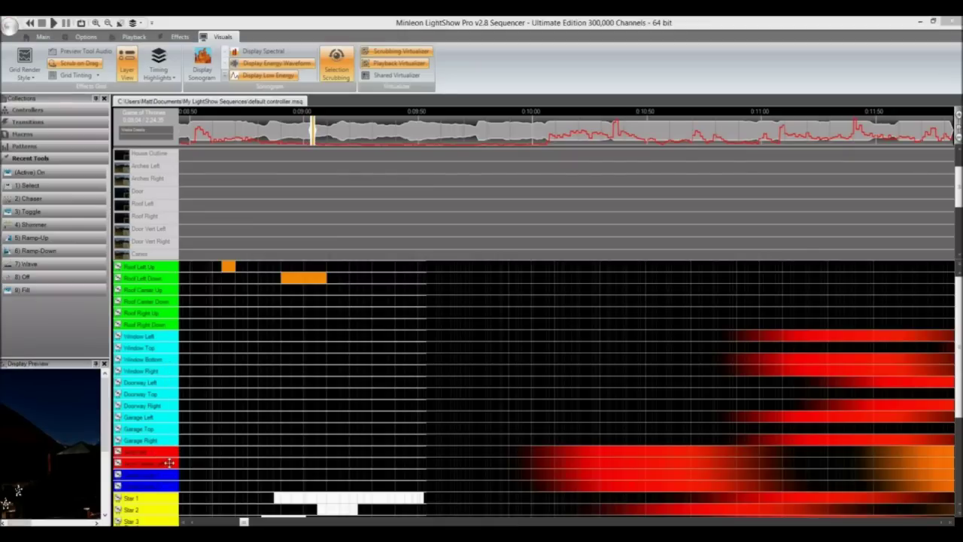
{"action": "left_click", "coordinate": [144, 299]}
{"action": "left_click", "coordinate": [147, 277]}
{"action": "left_click", "coordinate": [29, 110]}
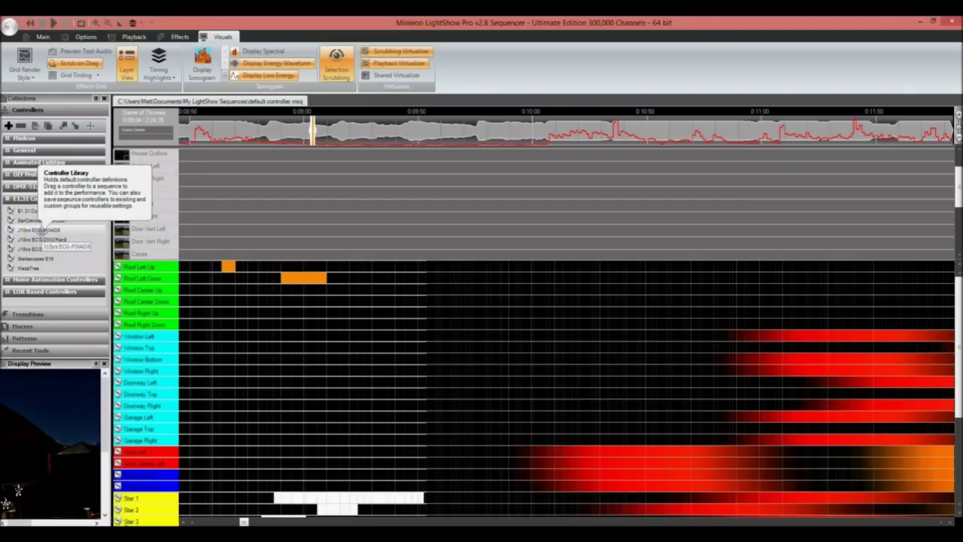
{"action": "left_click_drag", "start_coordinate": [42, 229], "coordinate": [140, 265]}
Expand Roof Left Up and Roof Left Down to examine their individual channels, and collapse both groups again
{"action": "left_click_drag", "start_coordinate": [141, 314], "coordinate": [132, 278]}
{"action": "double_click", "coordinate": [131, 266]}
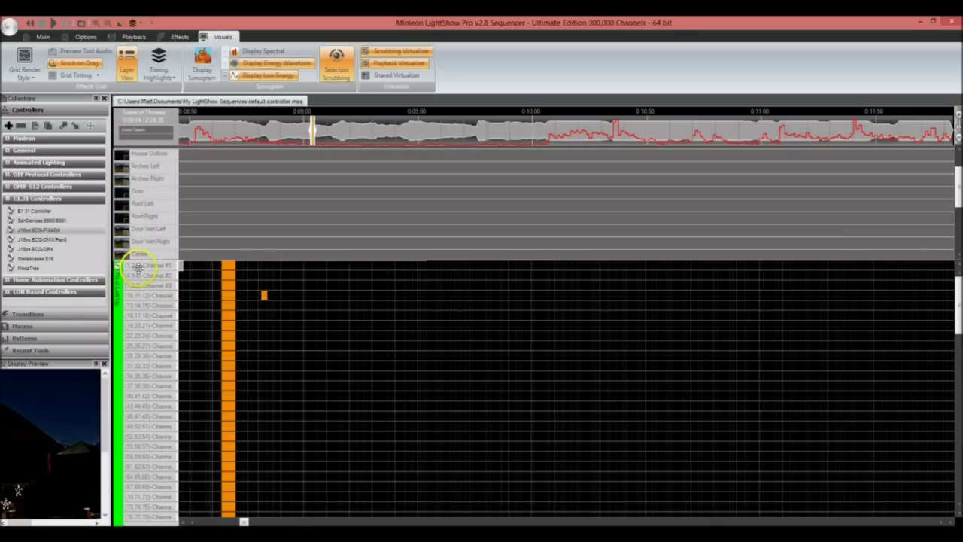
{"action": "scroll", "coordinate": [142, 331], "scroll_direction": "down", "scroll_amount": 5}
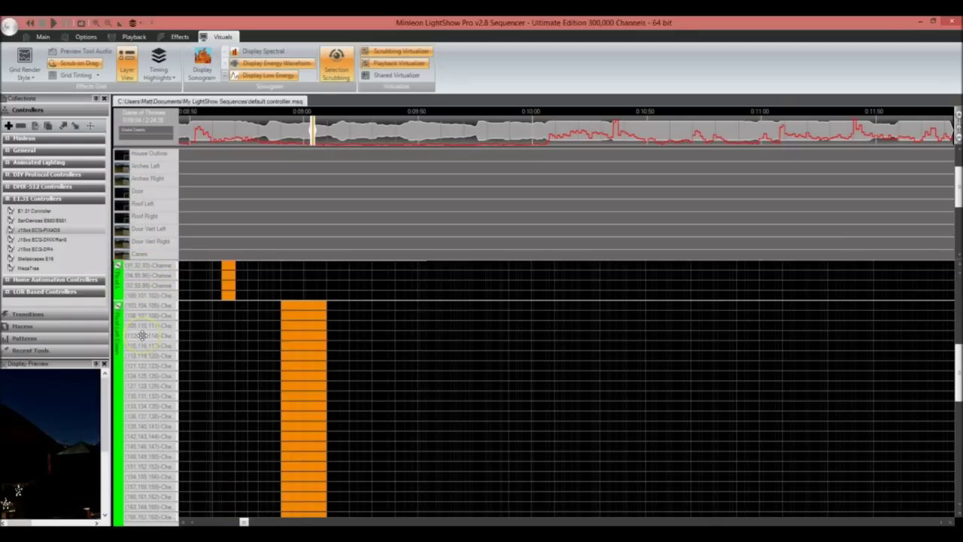
{"action": "scroll", "coordinate": [143, 335], "scroll_direction": "up", "scroll_amount": 1}
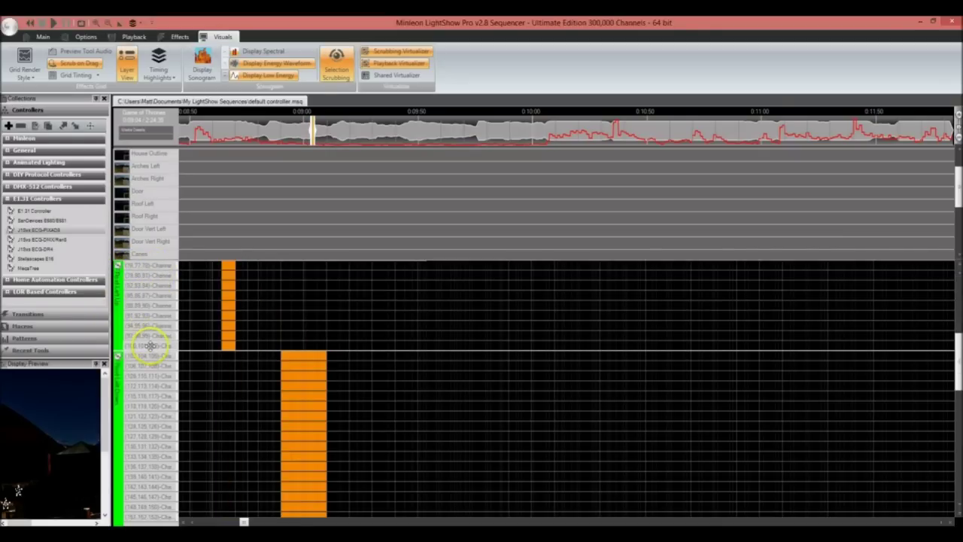
{"action": "left_click", "coordinate": [117, 297]}
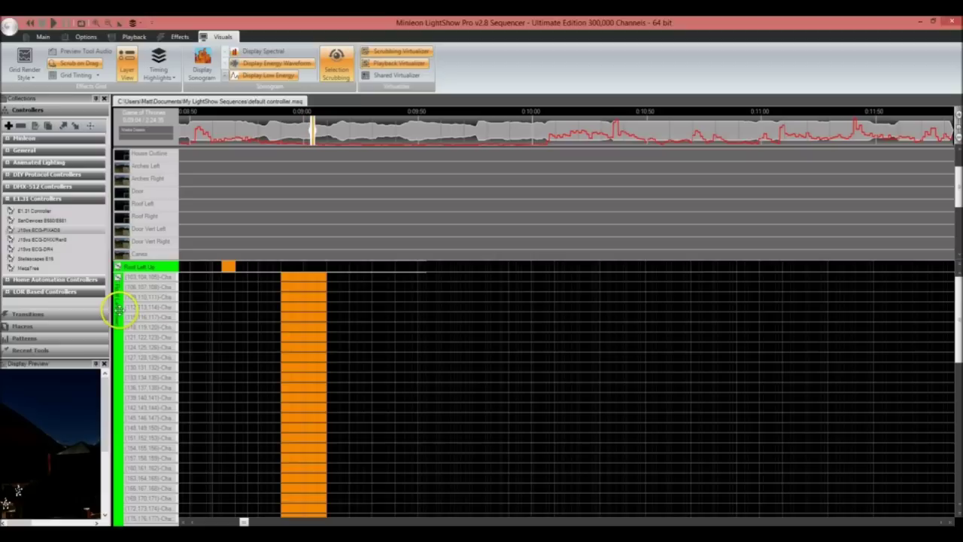
{"action": "left_click", "coordinate": [118, 309]}
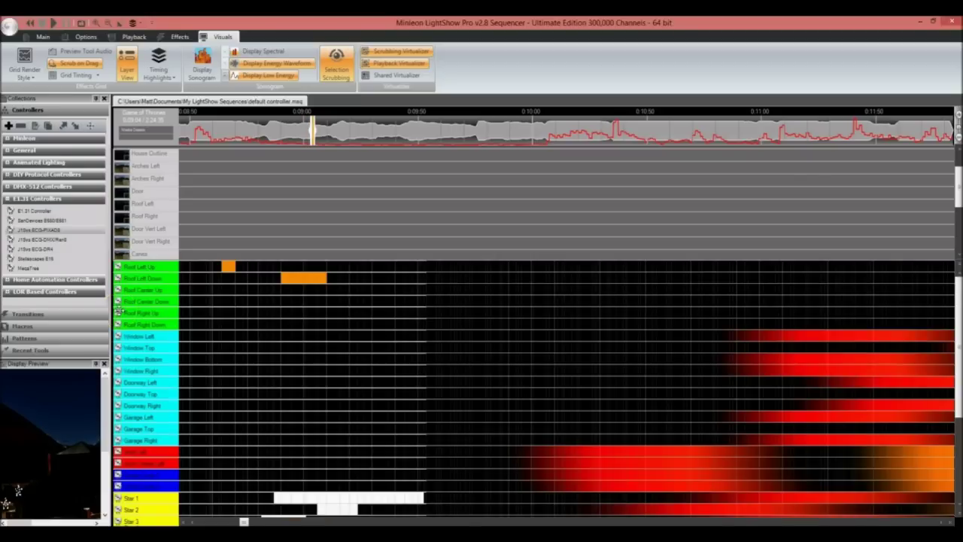
{"action": "left_click", "coordinate": [151, 290]}
{"action": "left_click", "coordinate": [141, 265]}
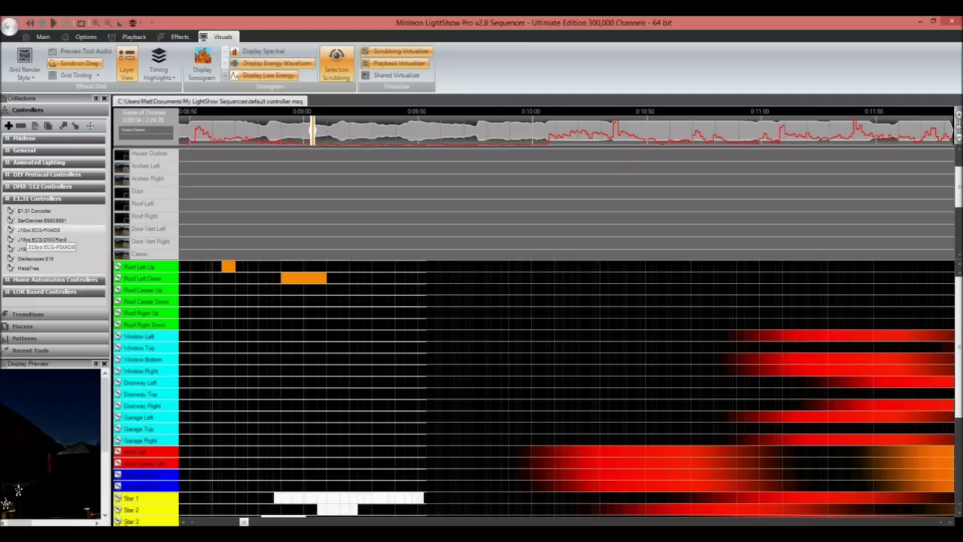
Add a J1Sys ECG-PIXAD8 controller to the sequence with starting channel number 1
{"action": "double_click", "coordinate": [41, 230]}
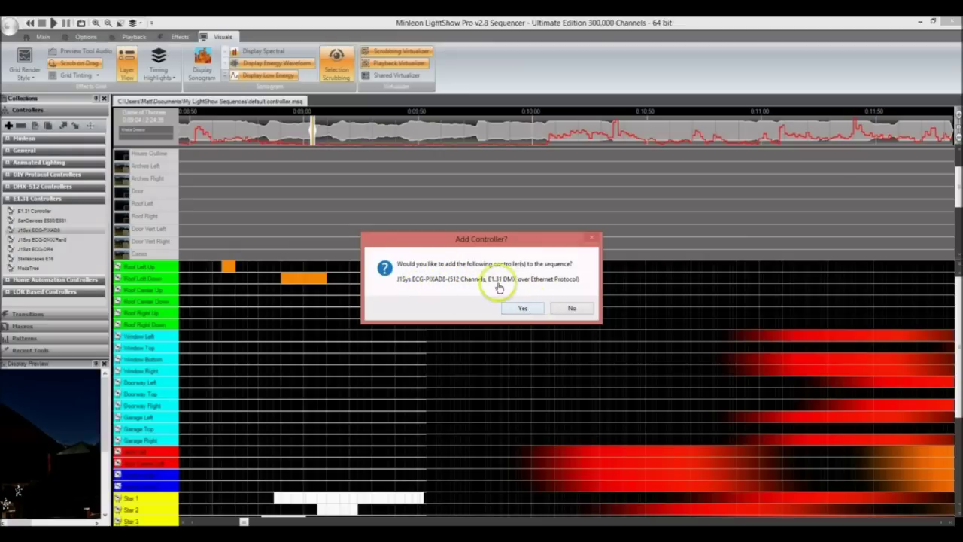
{"action": "left_click", "coordinate": [522, 308]}
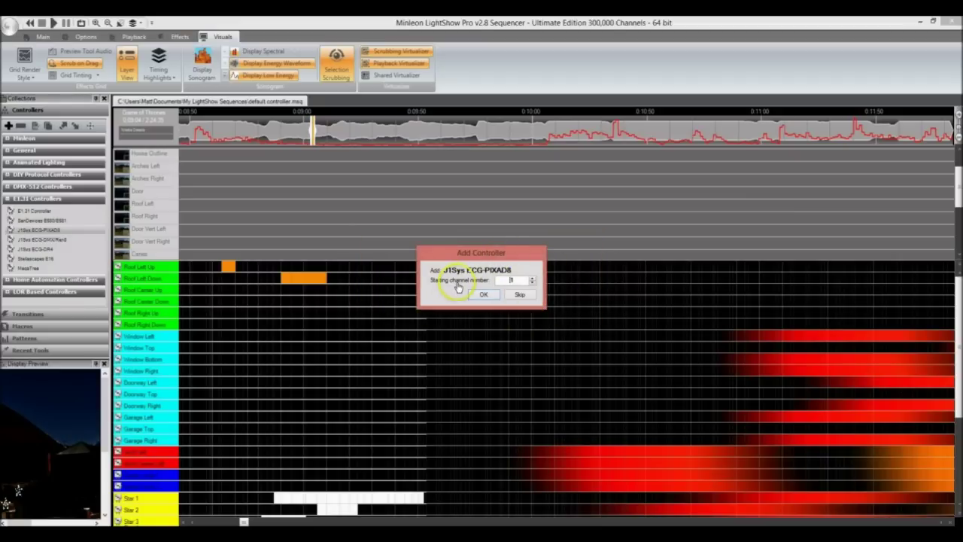
{"action": "left_click_drag", "start_coordinate": [522, 283], "coordinate": [512, 287]}
{"action": "left_click", "coordinate": [485, 292]}
{"action": "left_click", "coordinate": [487, 295]}
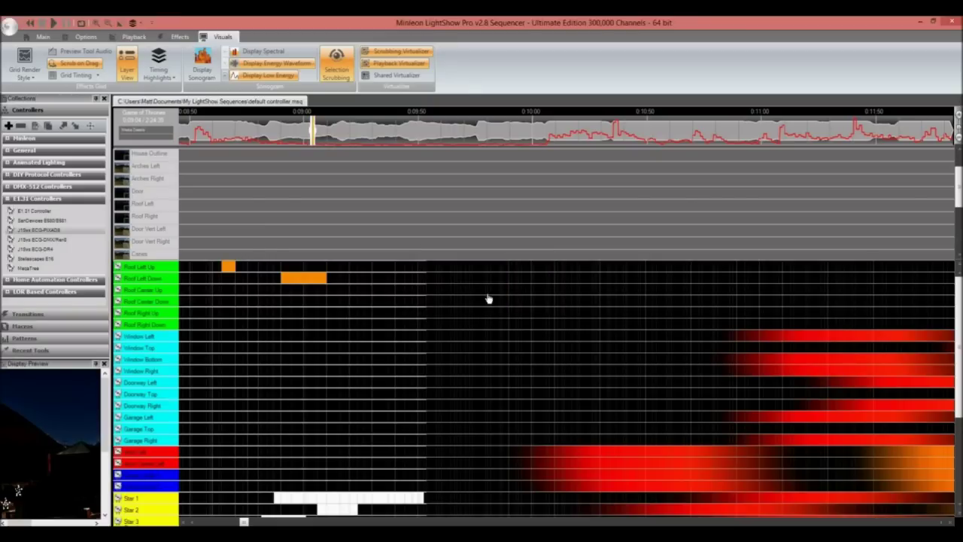
Set the new controller's logical channels to 100
{"action": "left_click", "coordinate": [462, 245]}
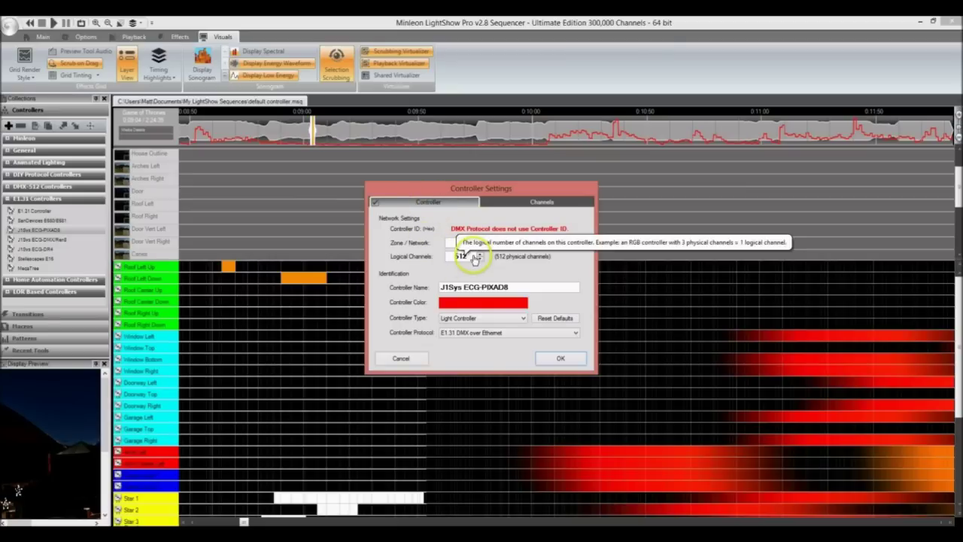
{"action": "double_click", "coordinate": [462, 256]}
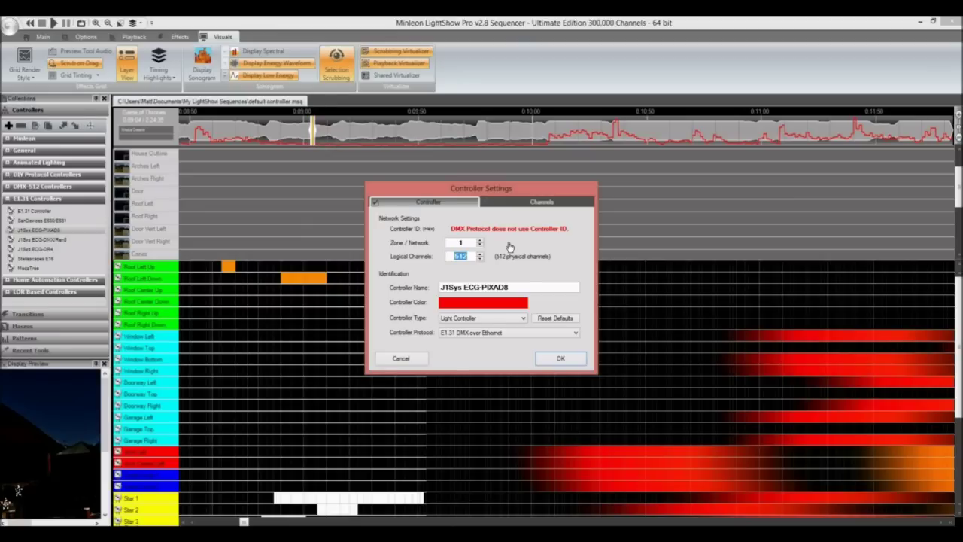
{"action": "type", "text": "100"}
{"action": "left_click", "coordinate": [477, 291]}
Set the controller type to RGB Light Controller with RGB,RGB,RGB channel ordering starting at channel 1
{"action": "left_click", "coordinate": [522, 321]}
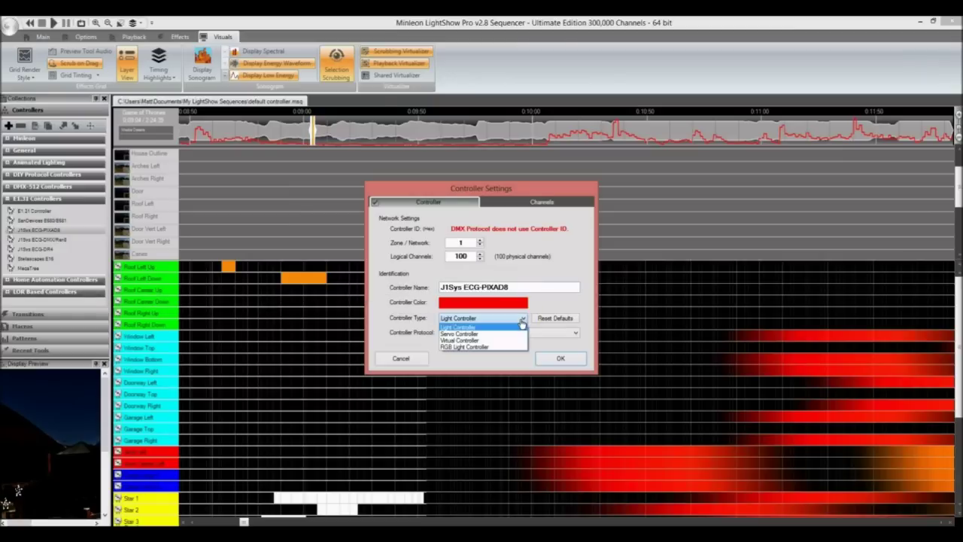
{"action": "left_click", "coordinate": [472, 349]}
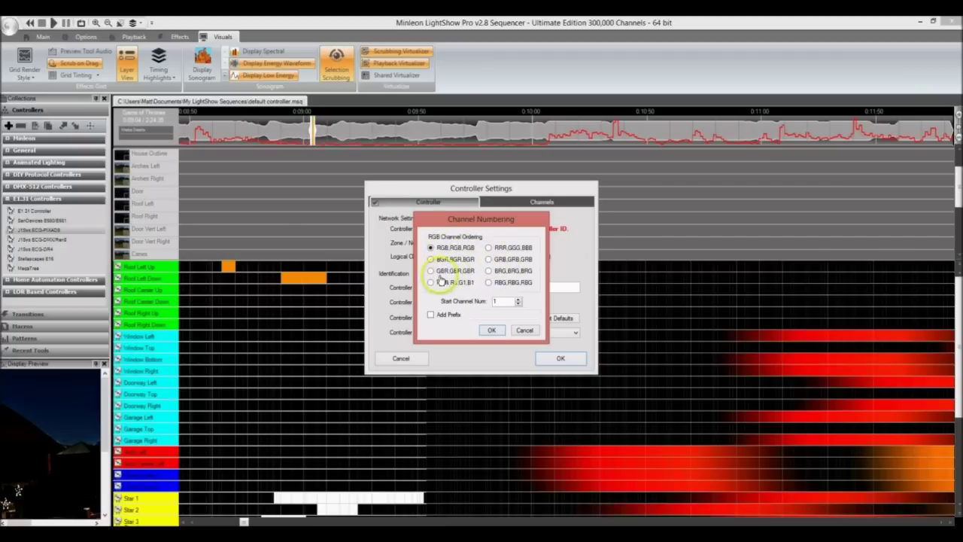
{"action": "left_click", "coordinate": [490, 332]}
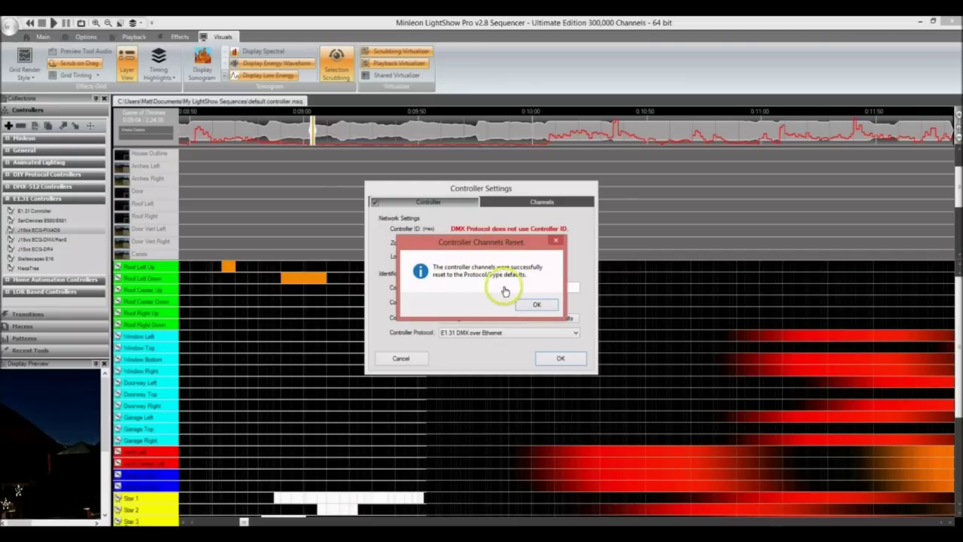
{"action": "left_click", "coordinate": [538, 303]}
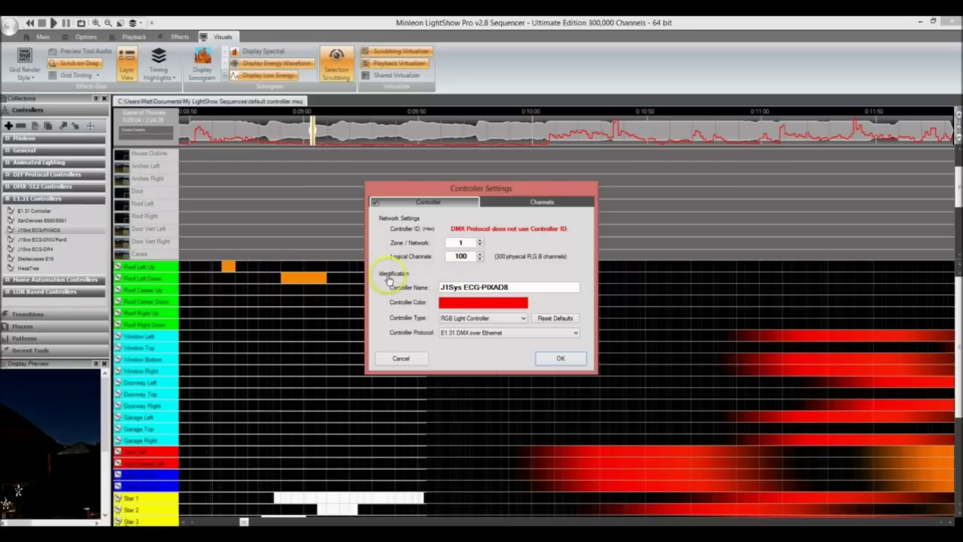
Name the controller "icicles gutter left" and give it the light blue color 4EDBE8
{"action": "triple_click", "coordinate": [479, 288]}
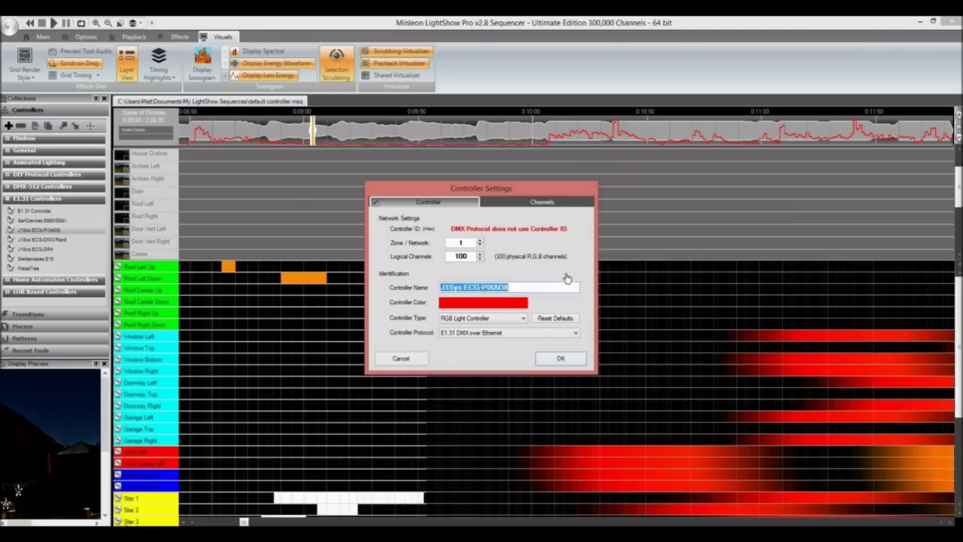
{"action": "type", "text": "Ecicles"}
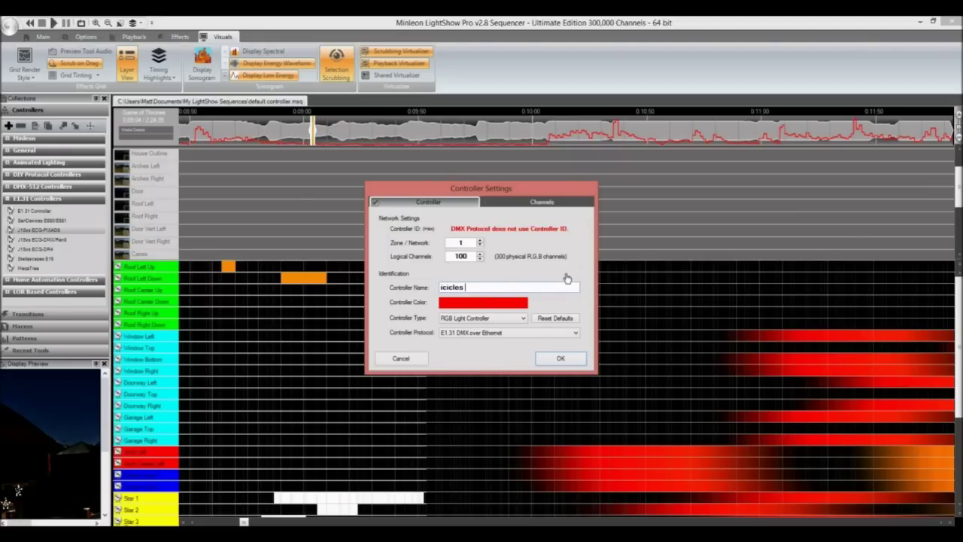
{"action": "type", "text": " gutter le"}
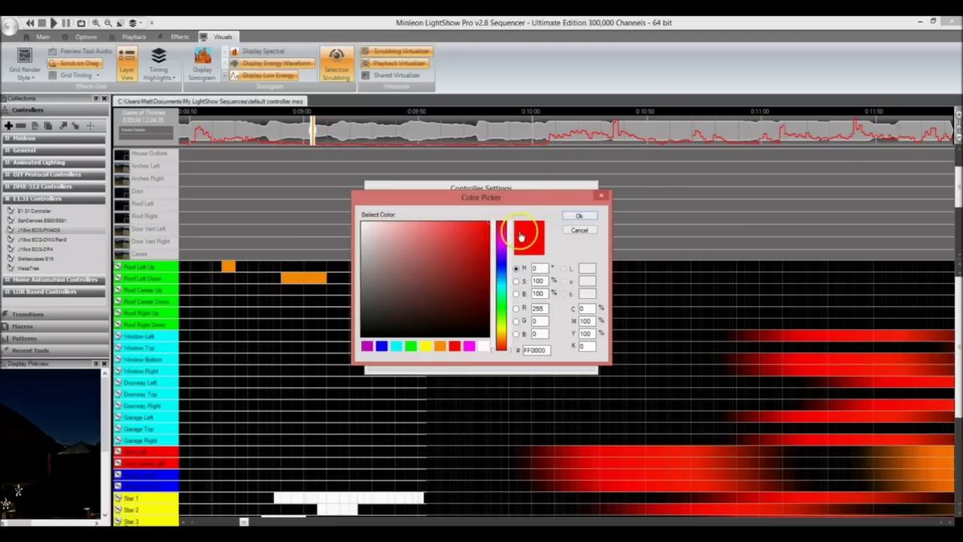
{"action": "left_click_drag", "start_coordinate": [499, 299], "coordinate": [499, 285]}
{"action": "left_click_drag", "start_coordinate": [447, 248], "coordinate": [446, 232]}
{"action": "left_click", "coordinate": [577, 217]}
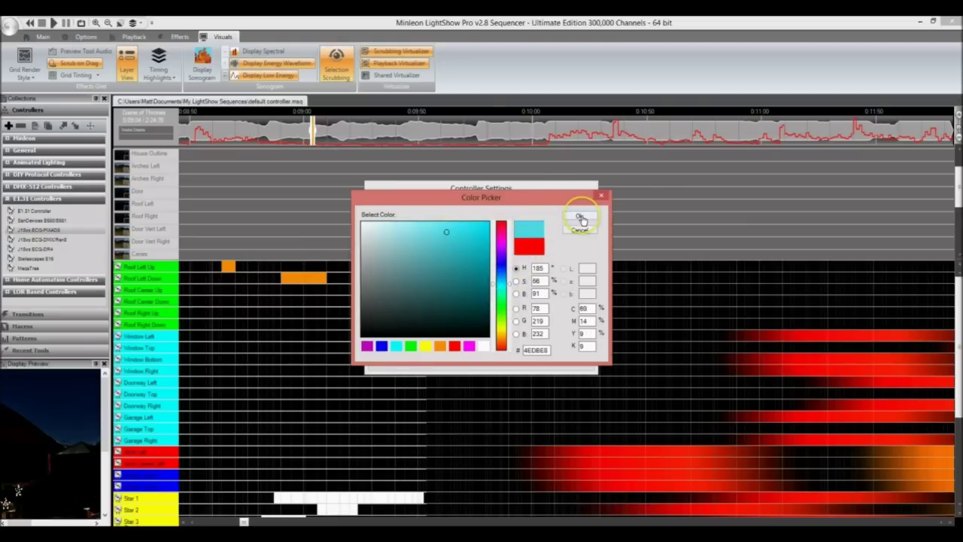
{"action": "left_click", "coordinate": [407, 314]}
Look through the protocols available for the controller
{"action": "left_click", "coordinate": [574, 334]}
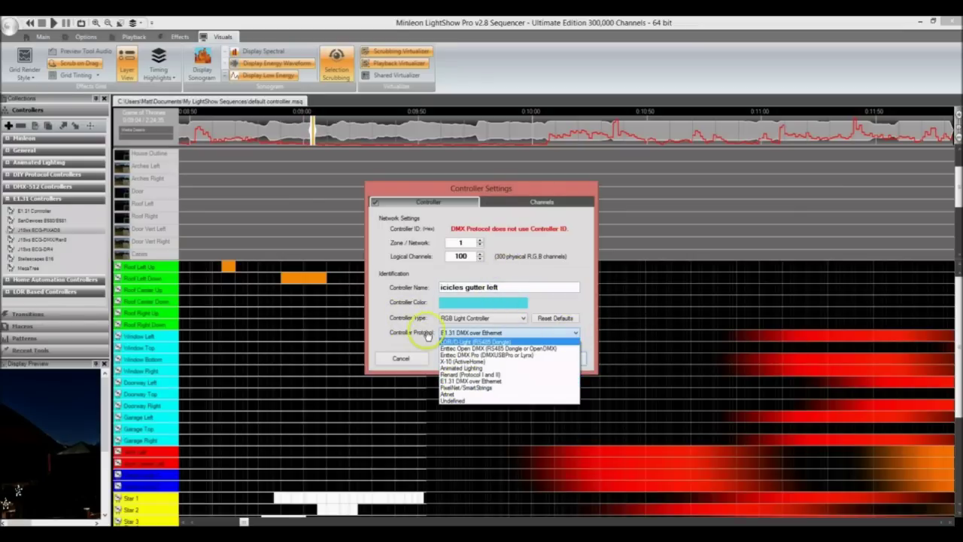
{"action": "left_click", "coordinate": [413, 336]}
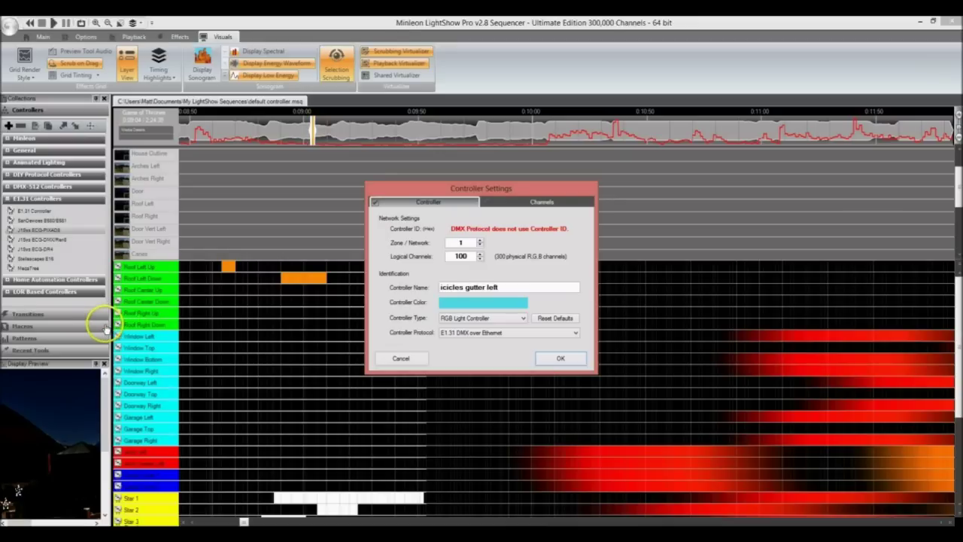
{"action": "left_click", "coordinate": [519, 333]}
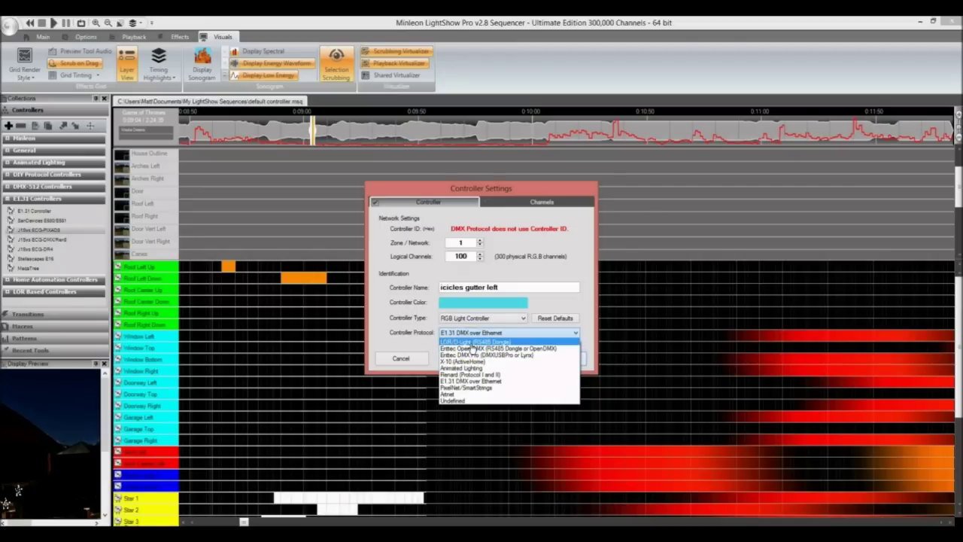
{"action": "left_click", "coordinate": [386, 310]}
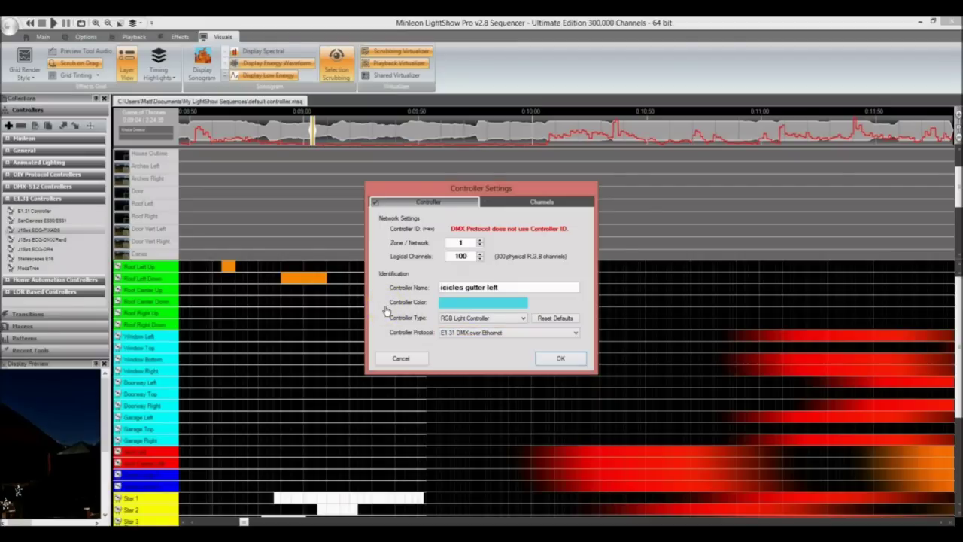
Renumber the icicles gutter left channels with RGB,RGB,RGB ordering starting at channel 10000
{"action": "left_click", "coordinate": [534, 203]}
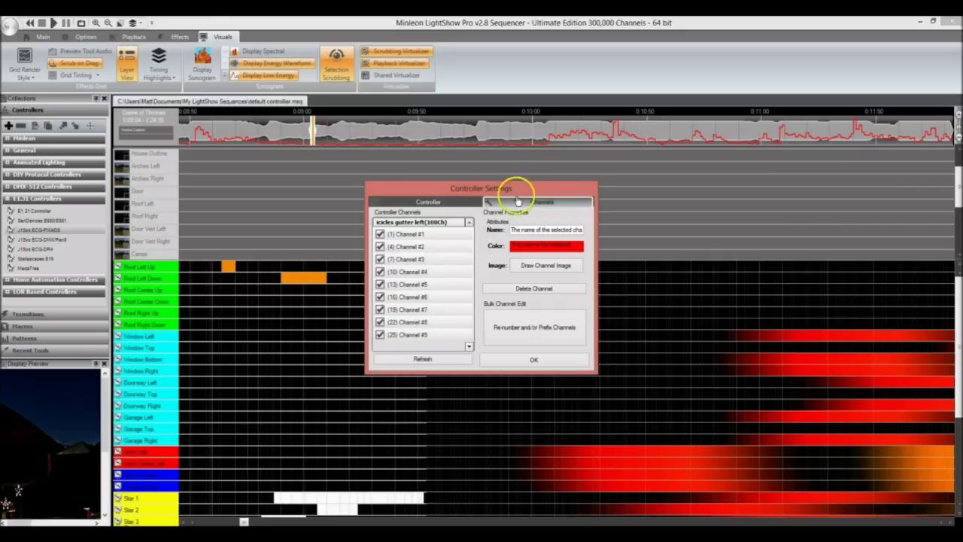
{"action": "left_click", "coordinate": [528, 328]}
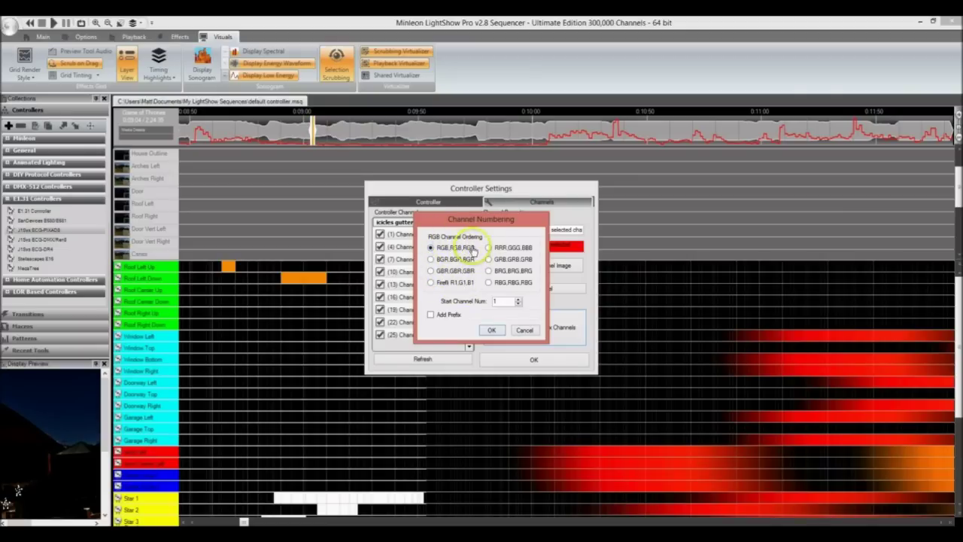
{"action": "double_click", "coordinate": [498, 301]}
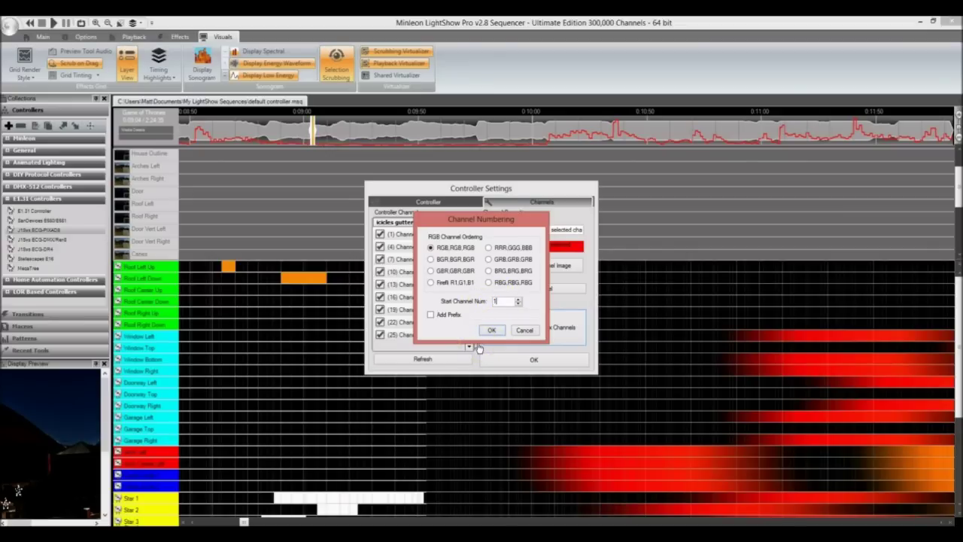
{"action": "left_click", "coordinate": [492, 331]}
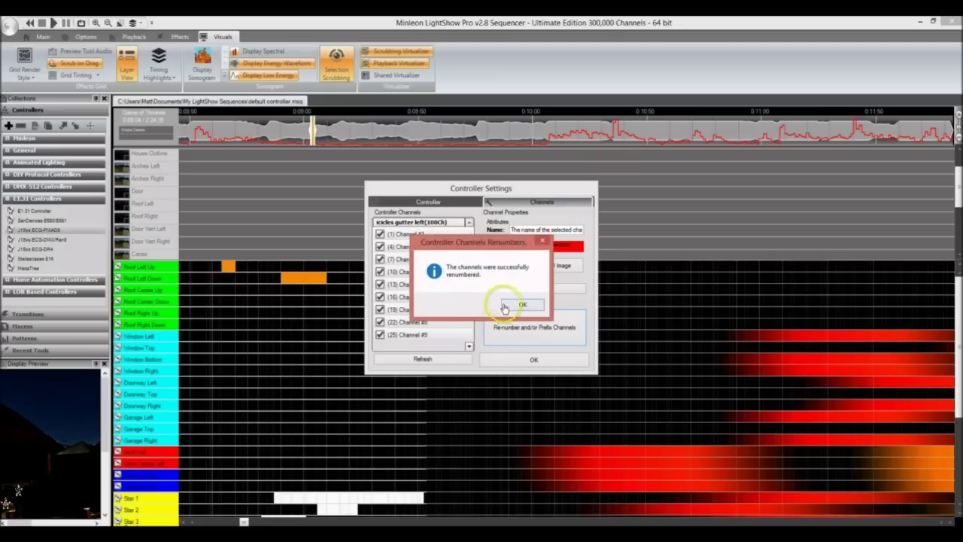
{"action": "left_click", "coordinate": [516, 305]}
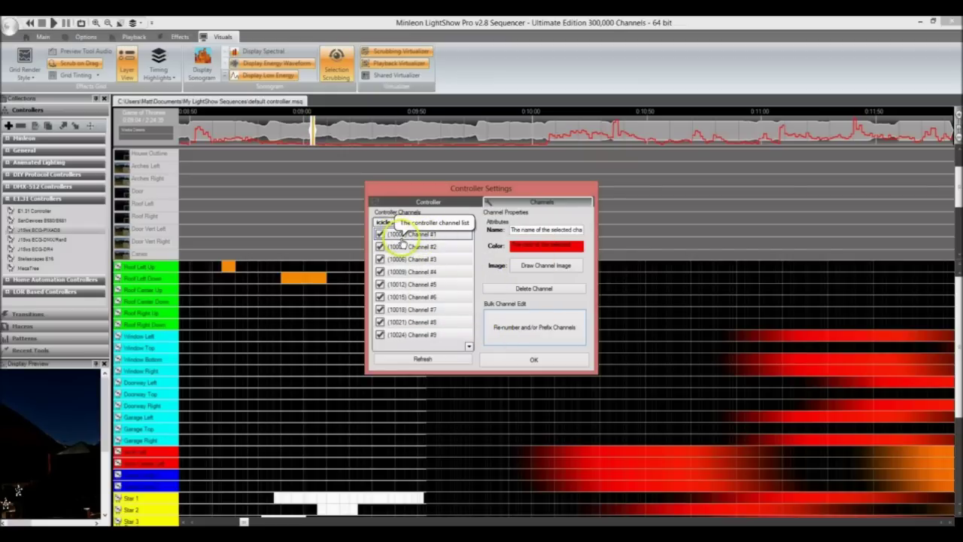
Check the renumbered channels of icicles gutter left and accept the controller settings
{"action": "left_click", "coordinate": [406, 310]}
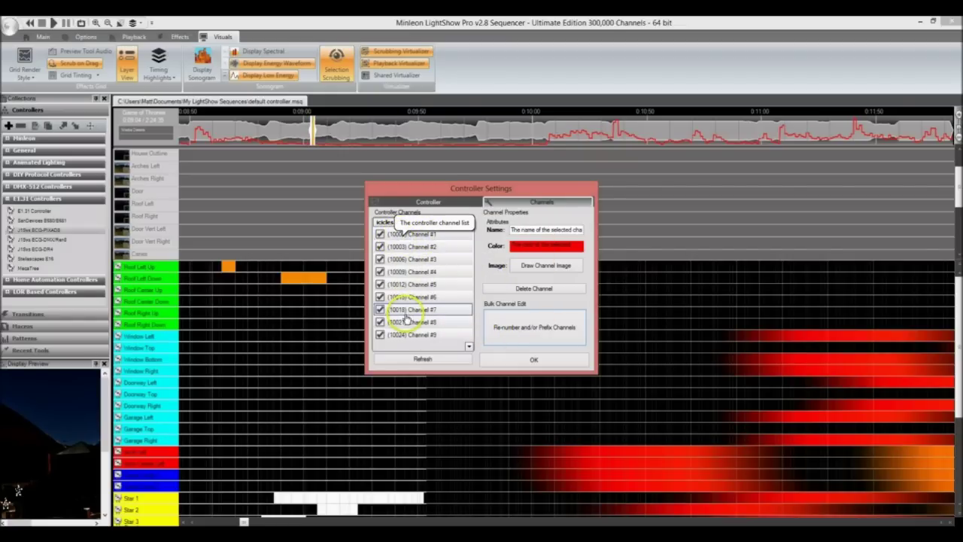
{"action": "left_click", "coordinate": [468, 346]}
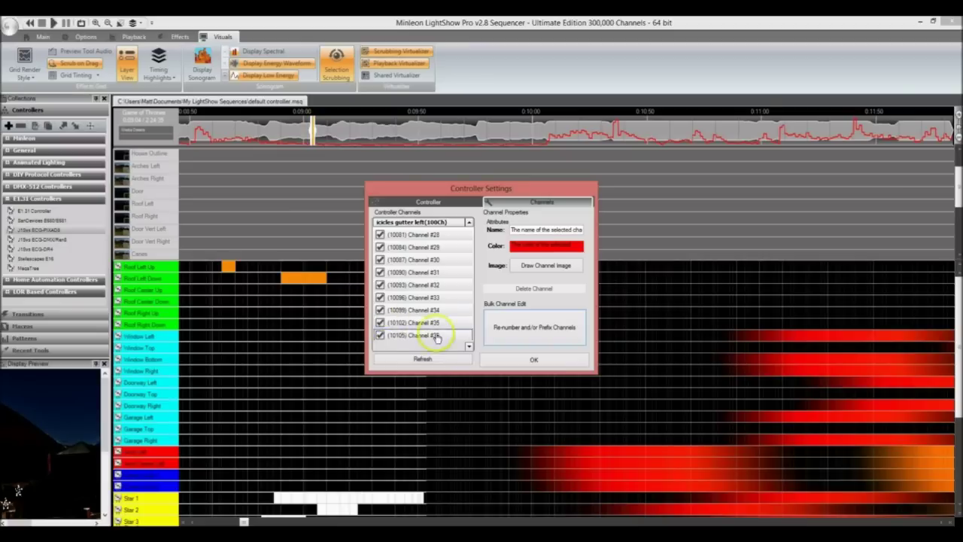
{"action": "left_click", "coordinate": [394, 325]}
{"action": "left_click", "coordinate": [397, 335]}
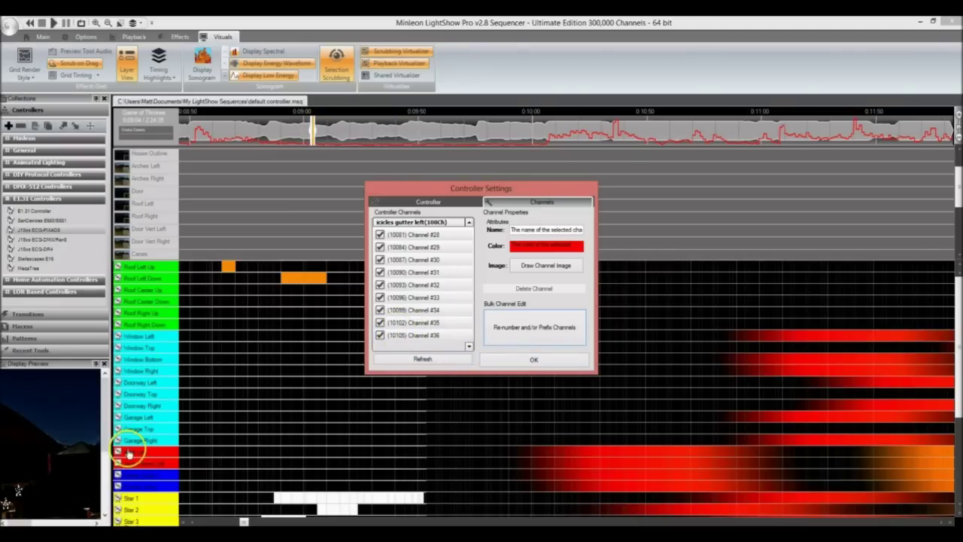
{"action": "left_click", "coordinate": [504, 359]}
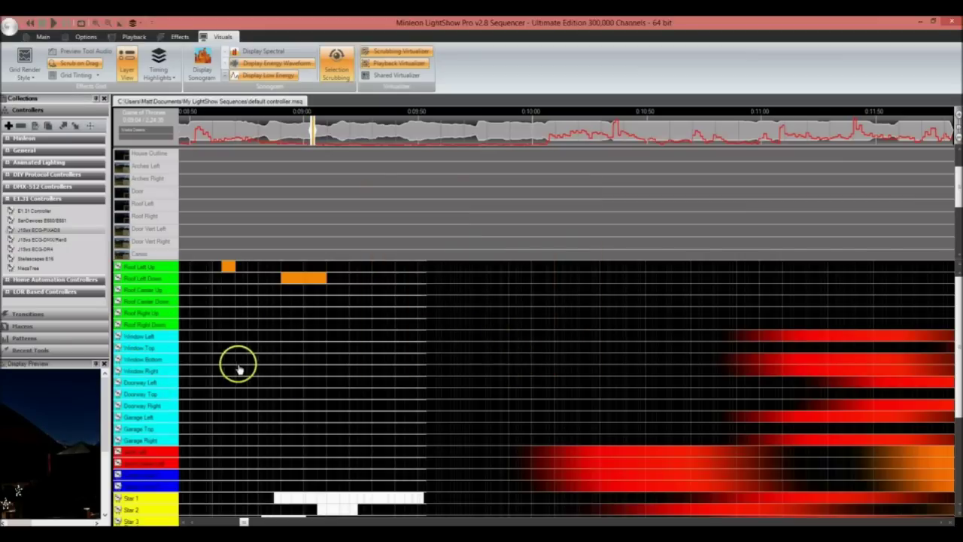
Activate the select tool and look over the visualization groups up to All and the main and options commands
{"action": "left_click", "coordinate": [181, 37]}
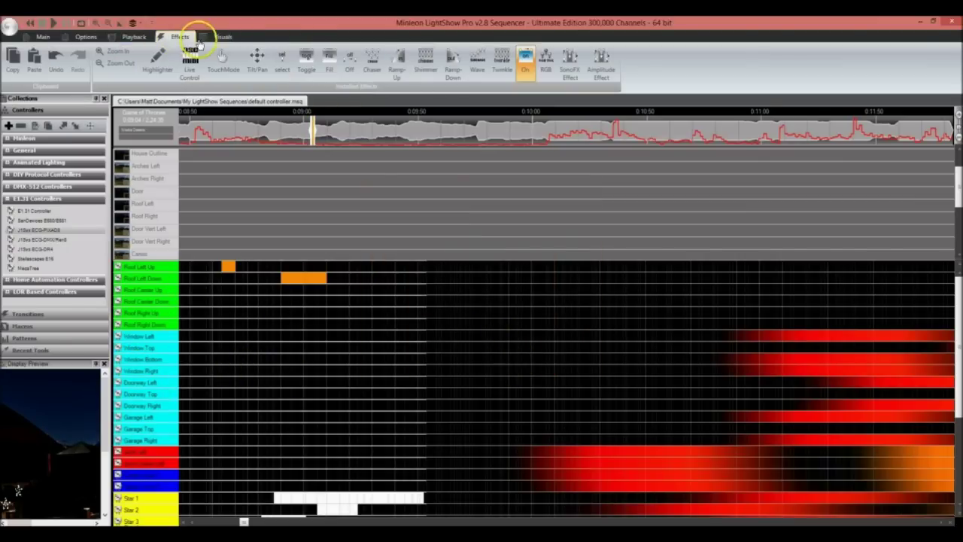
{"action": "left_click", "coordinate": [282, 60]}
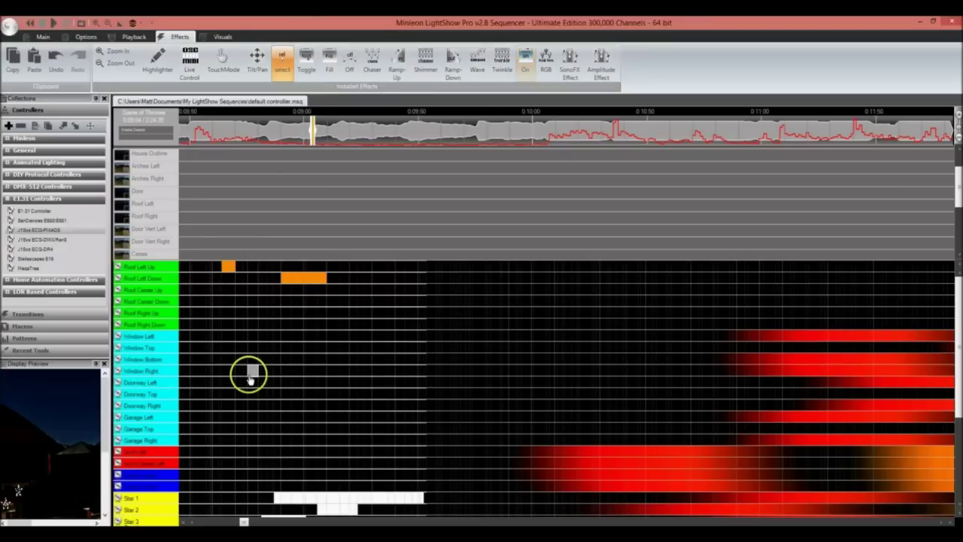
{"action": "scroll", "coordinate": [247, 376], "scroll_direction": "down", "scroll_amount": 4}
{"action": "scroll", "coordinate": [196, 260], "scroll_direction": "up", "scroll_amount": 4}
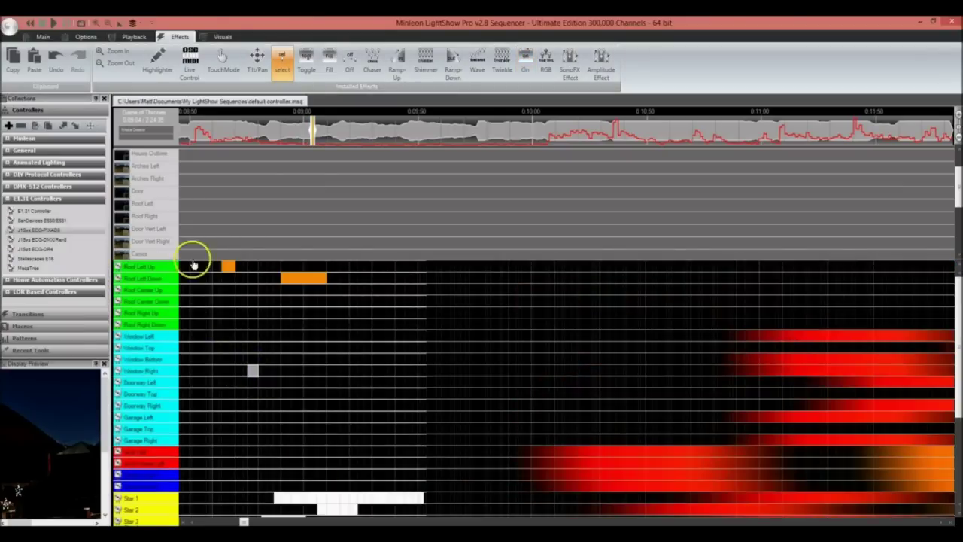
{"action": "scroll", "coordinate": [198, 245], "scroll_direction": "up", "scroll_amount": 2}
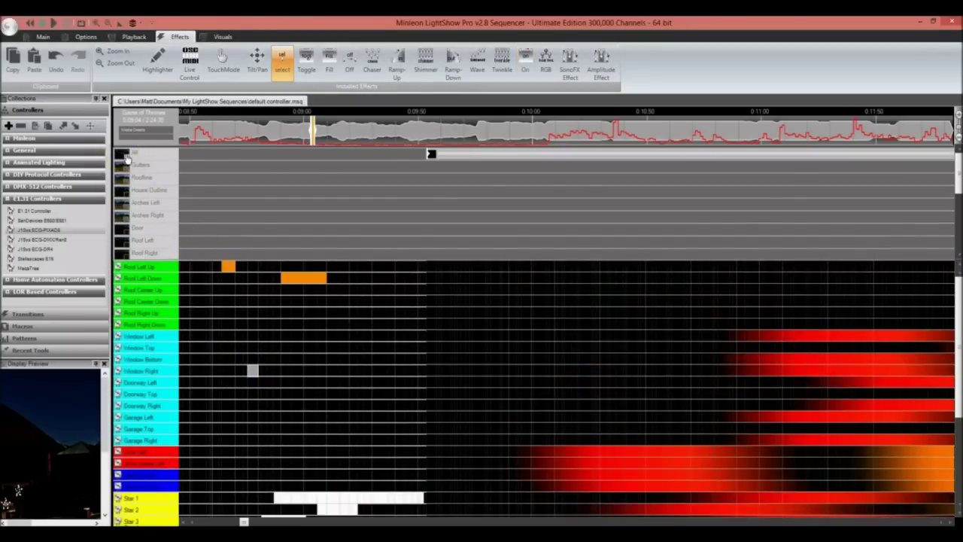
{"action": "left_click", "coordinate": [43, 36]}
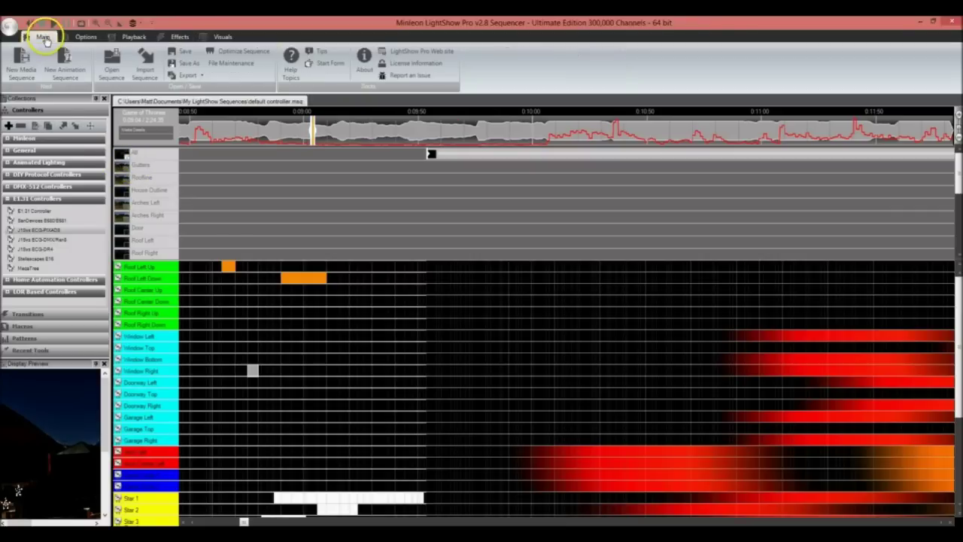
{"action": "left_click", "coordinate": [74, 38]}
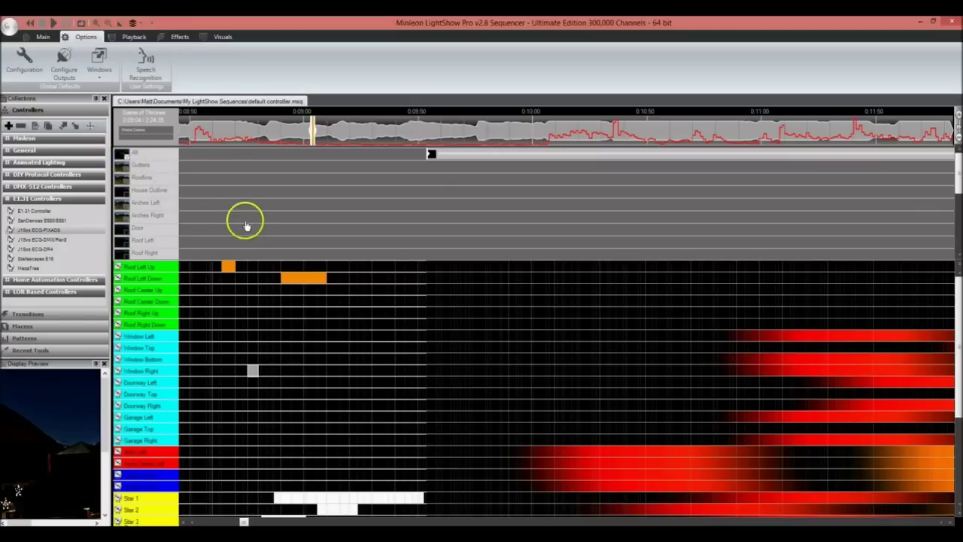
Find the icicles gutter left controller in the channel grid and collapse its channels
{"action": "left_click", "coordinate": [127, 161]}
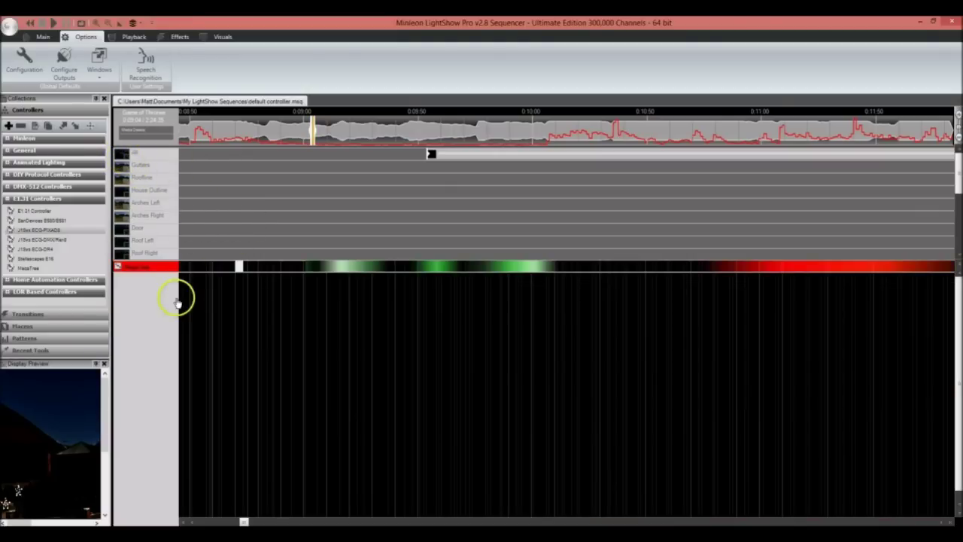
{"action": "scroll", "coordinate": [216, 194], "scroll_direction": "down", "scroll_amount": 3}
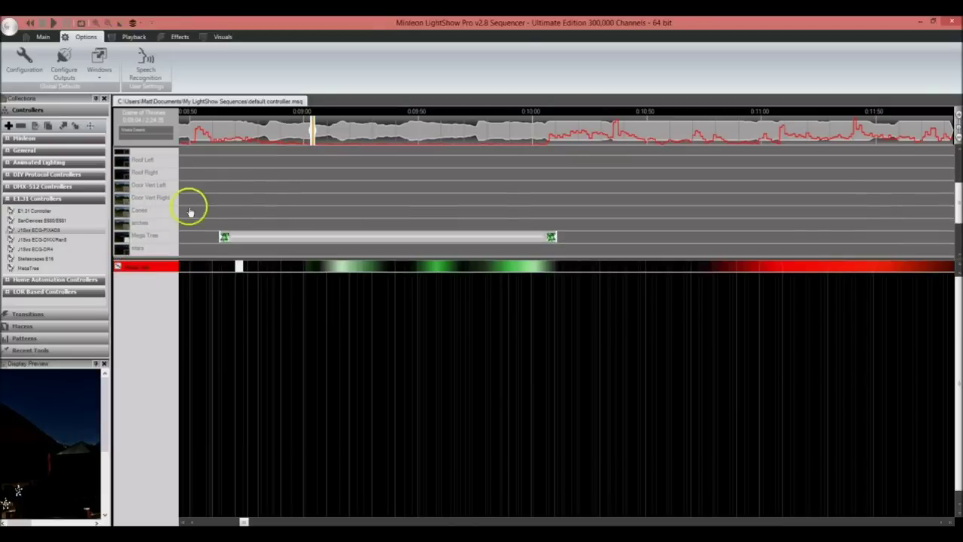
{"action": "left_click", "coordinate": [125, 239]}
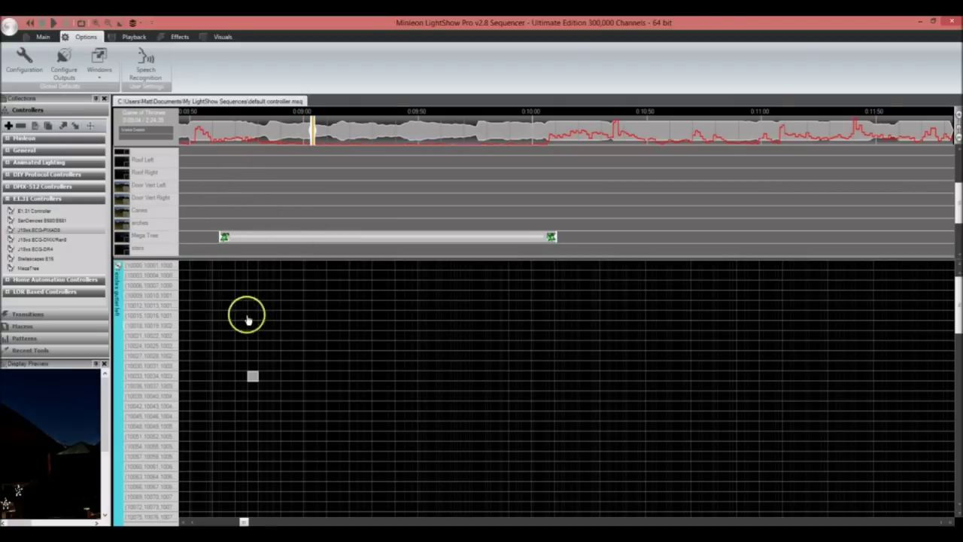
{"action": "left_click", "coordinate": [119, 305]}
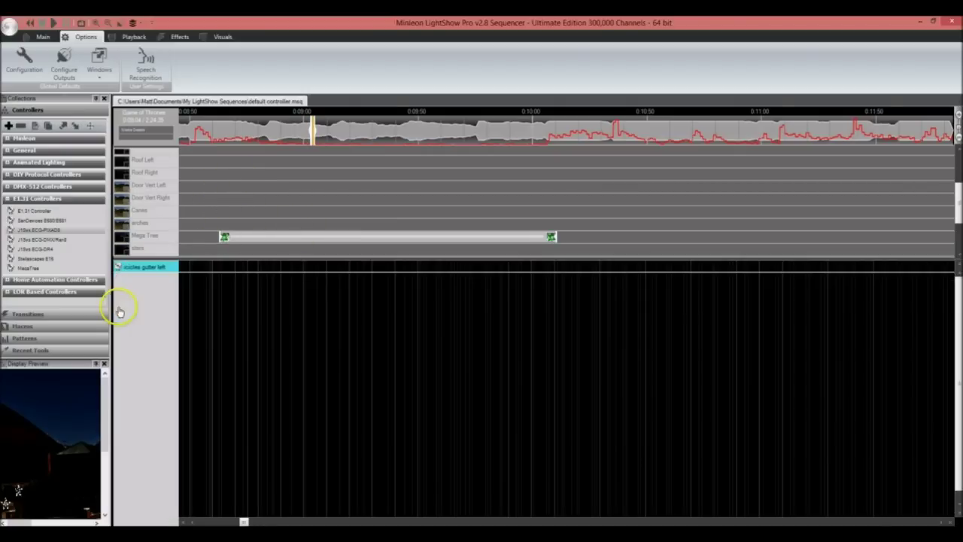
Expand icicles gutter left, go through to its last channel, and widen the channel name column
{"action": "left_click", "coordinate": [144, 272]}
{"action": "scroll", "coordinate": [151, 305], "scroll_direction": "down", "scroll_amount": 10}
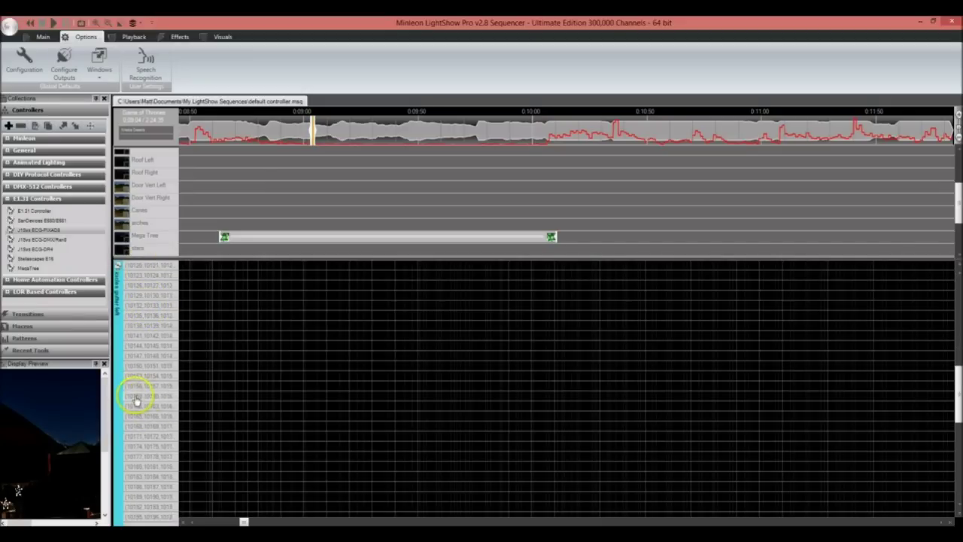
{"action": "scroll", "coordinate": [151, 383], "scroll_direction": "down", "scroll_amount": 9}
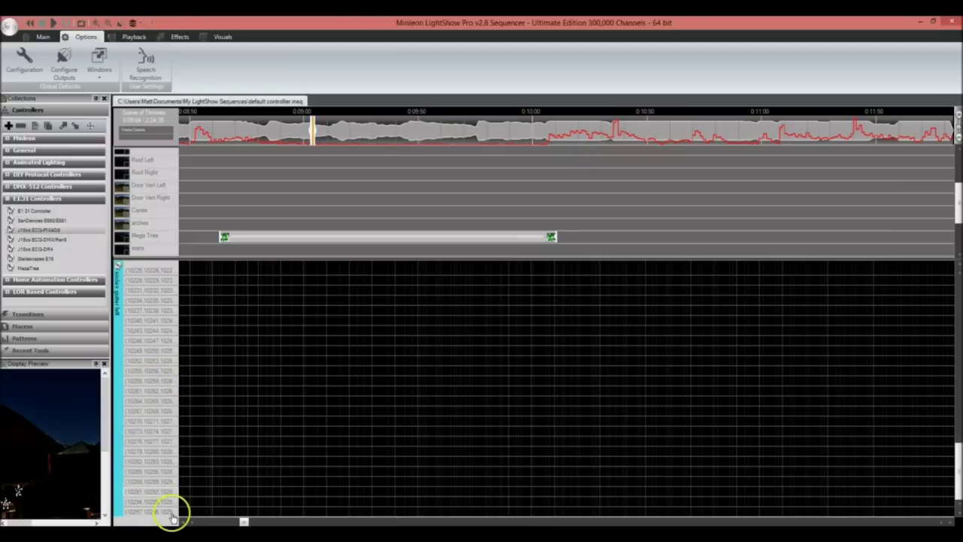
{"action": "left_click_drag", "start_coordinate": [179, 492], "coordinate": [237, 491]}
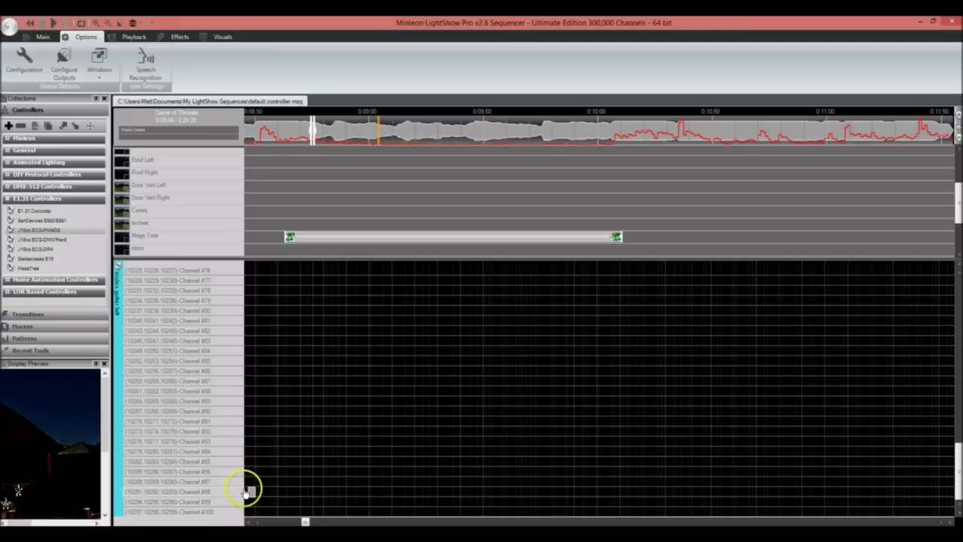
{"action": "left_click_drag", "start_coordinate": [248, 493], "coordinate": [216, 492]}
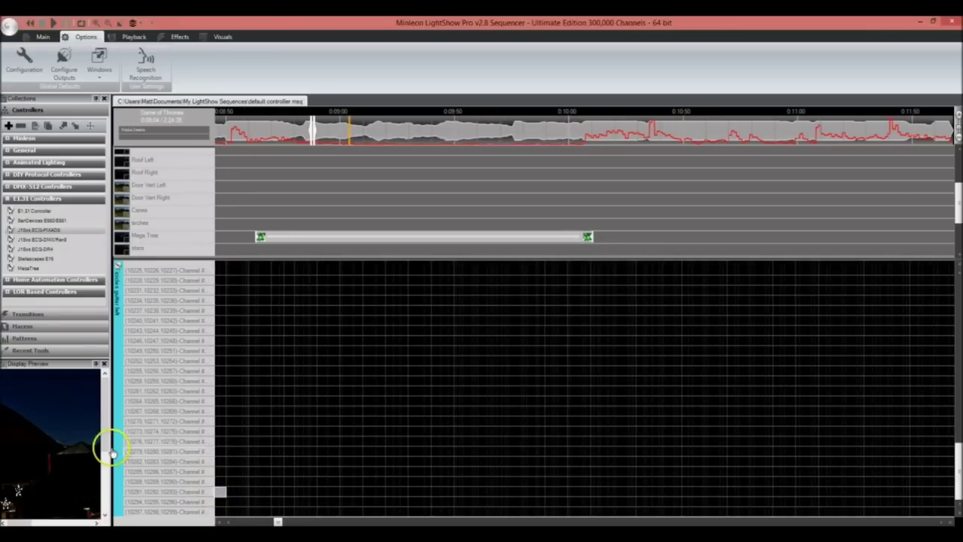
Collapse the icicles gutter left controller, toggling its channel list open and closed, and leave it as one row
{"action": "left_click", "coordinate": [118, 311]}
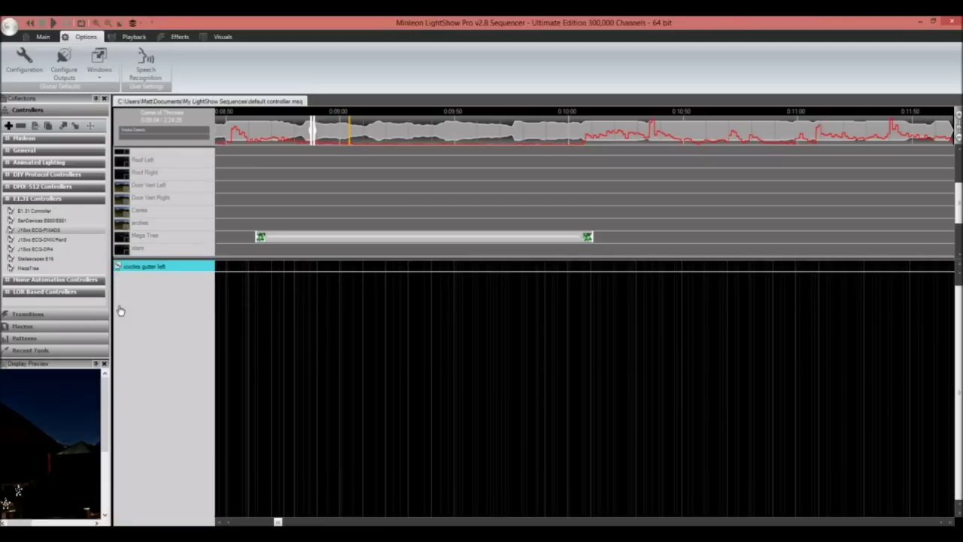
{"action": "left_click", "coordinate": [134, 272]}
{"action": "left_click", "coordinate": [119, 281]}
{"action": "left_click", "coordinate": [136, 267]}
{"action": "left_click", "coordinate": [119, 281]}
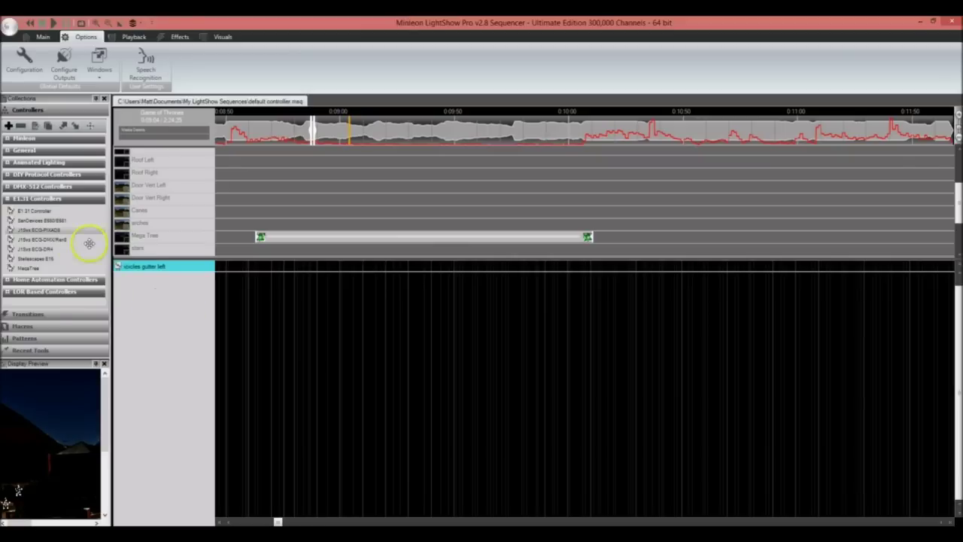
Add a LightORama CTB16PC from the LOR Based Controllers to the channel grid below icicles gutter left
{"action": "left_click", "coordinate": [19, 291]}
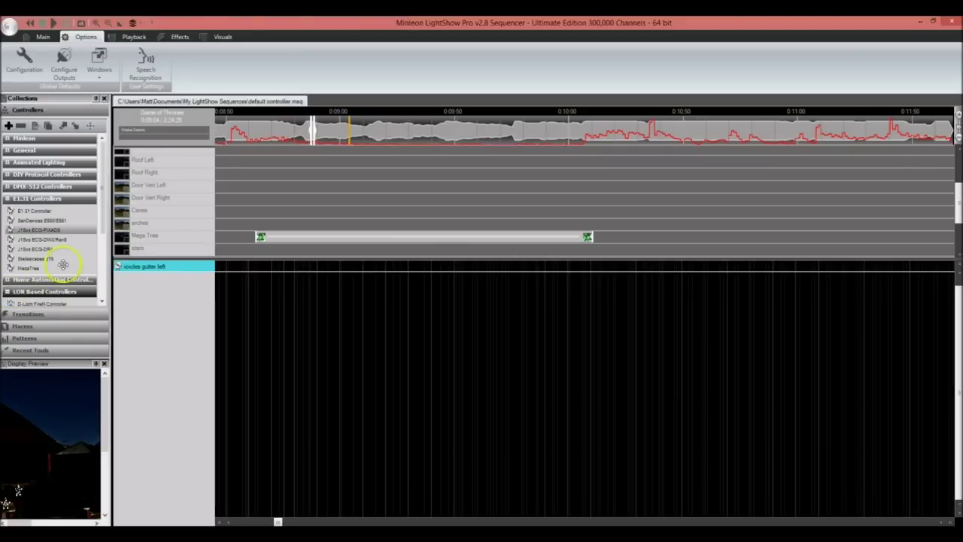
{"action": "scroll", "coordinate": [60, 264], "scroll_direction": "down", "scroll_amount": 4}
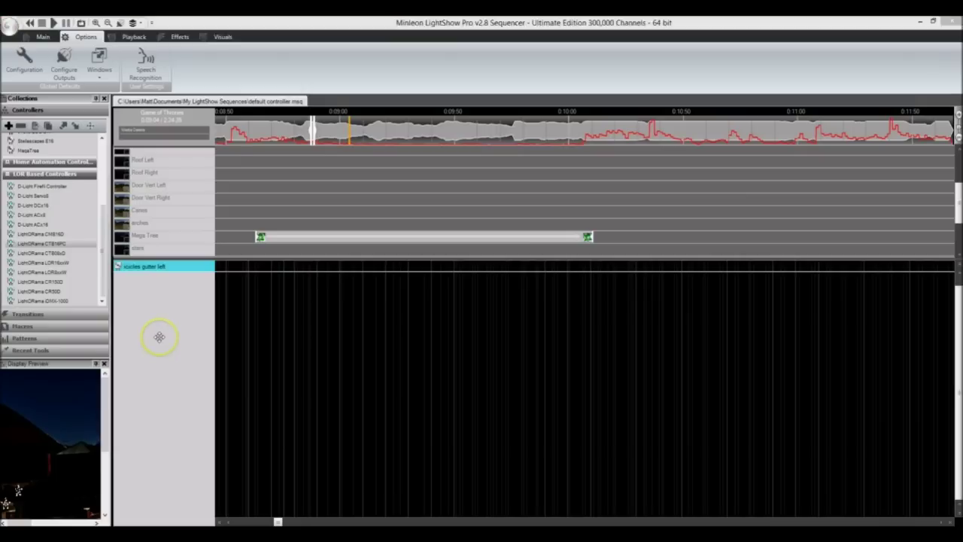
{"action": "left_click_drag", "start_coordinate": [159, 336], "coordinate": [158, 336]}
{"action": "left_click", "coordinate": [511, 308]}
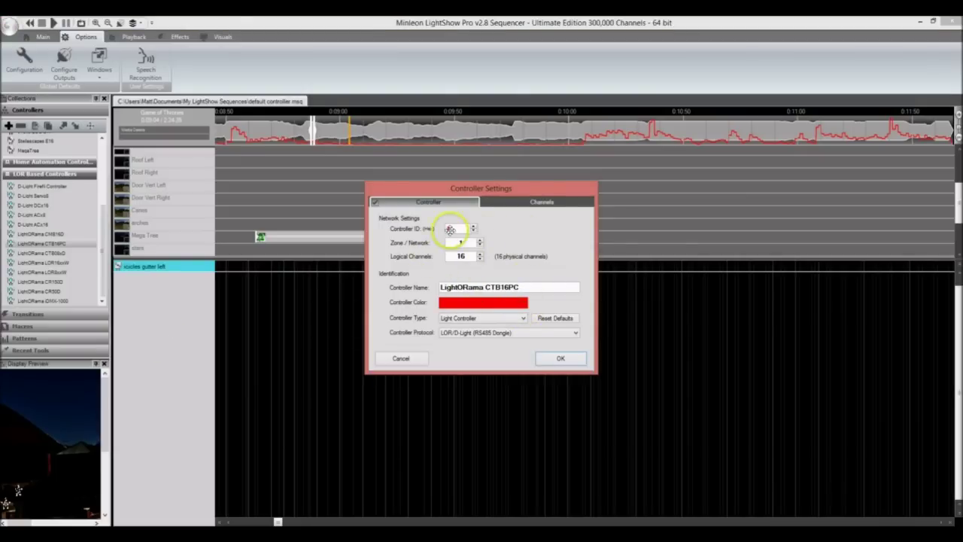
Try lower logical channel counts for the LightORama CTB16PC, down to 7, and restore the count to 16
{"action": "left_click", "coordinate": [480, 255]}
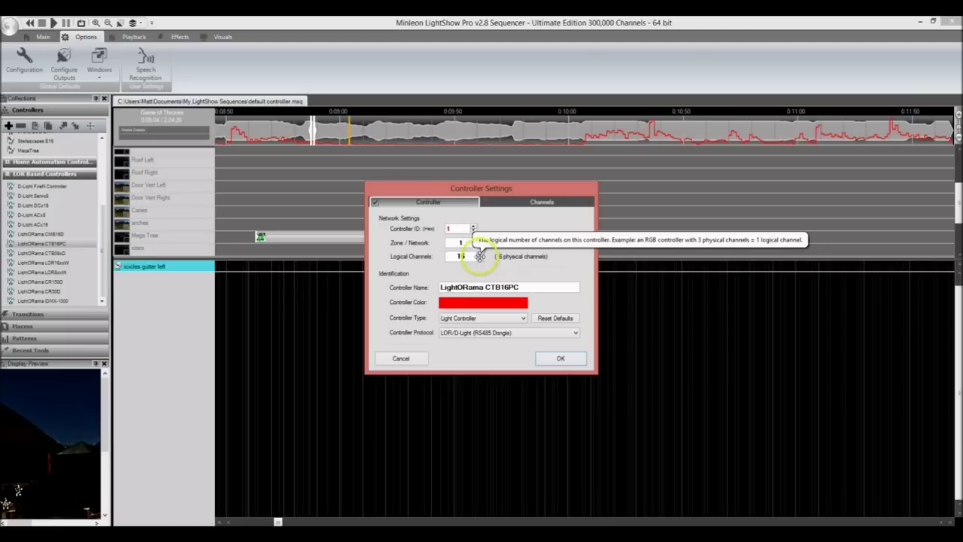
{"action": "left_click", "coordinate": [479, 254]}
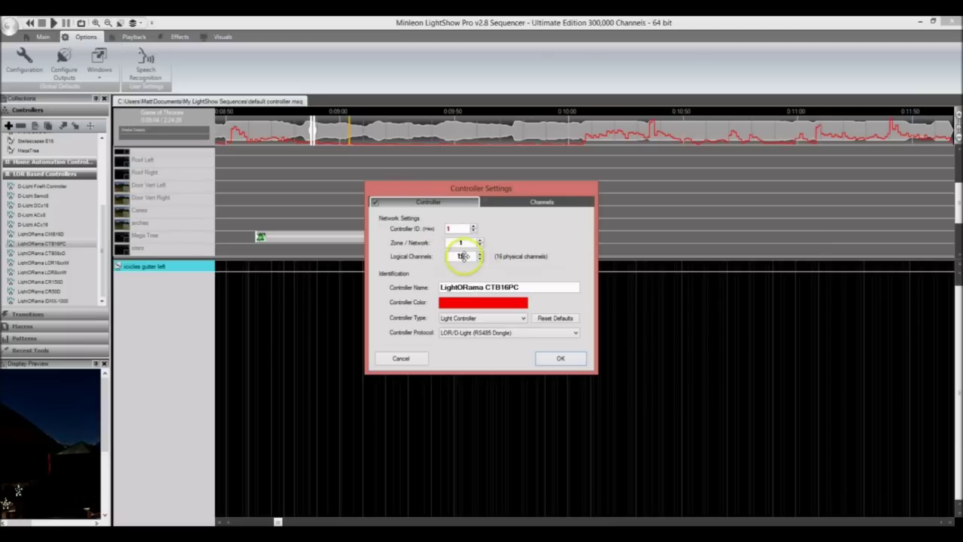
{"action": "left_click", "coordinate": [479, 258]}
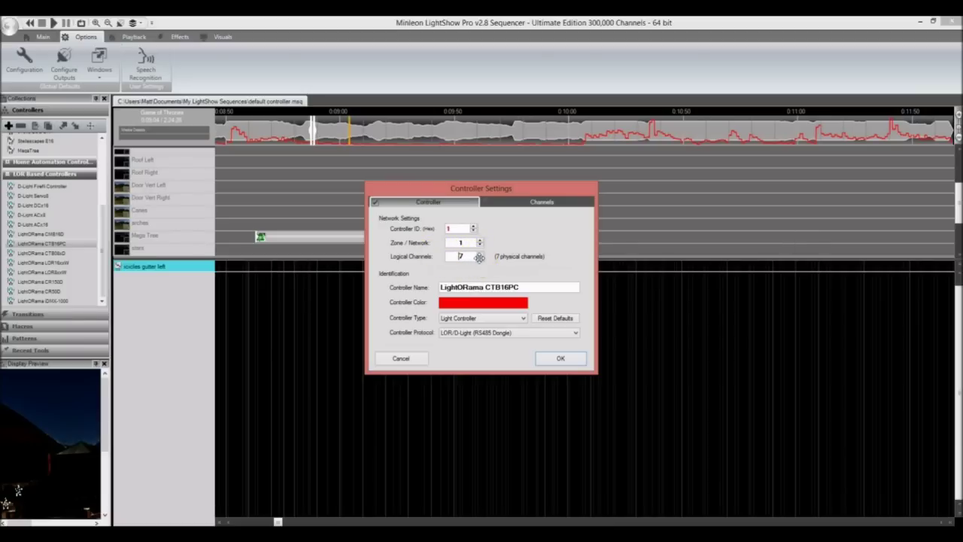
{"action": "left_click", "coordinate": [512, 317]}
{"action": "left_click", "coordinate": [543, 255]}
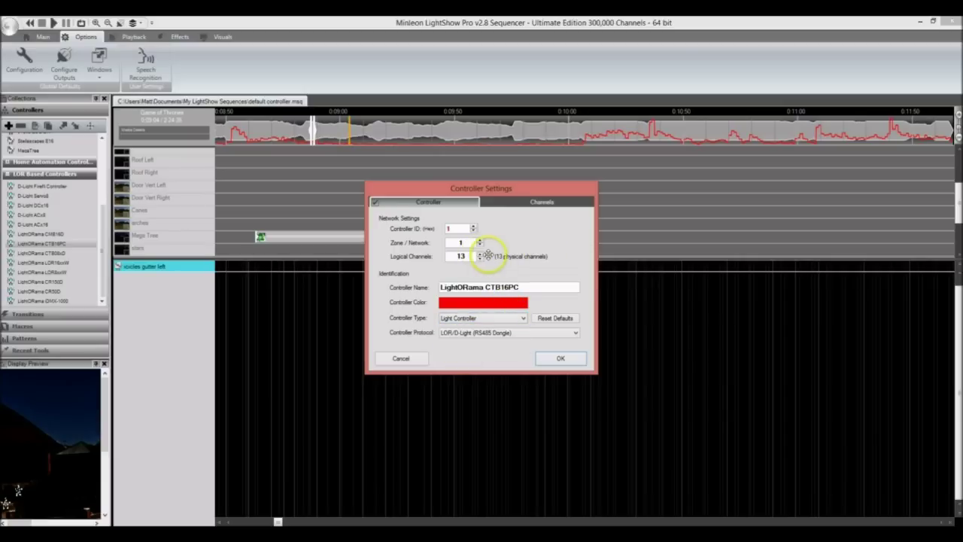
{"action": "left_click", "coordinate": [479, 253]}
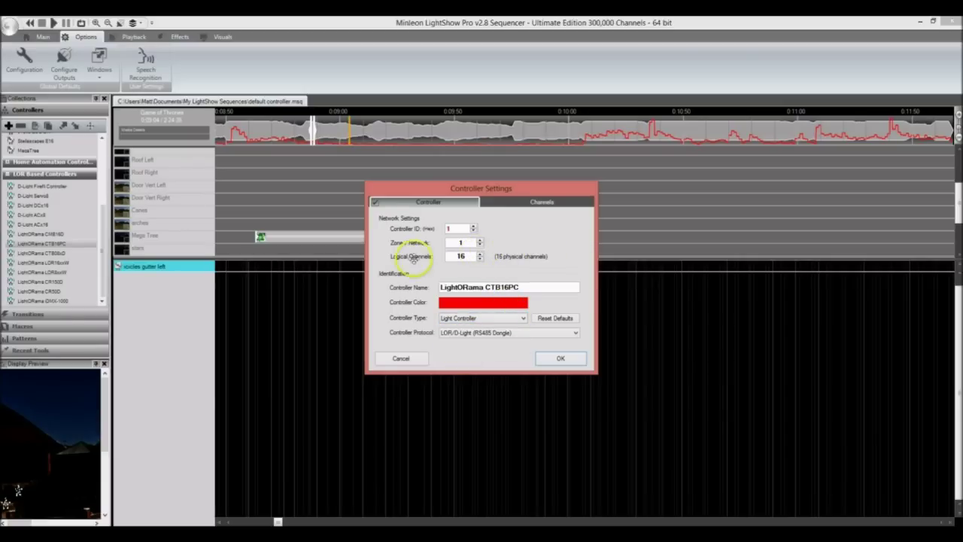
Accept the LightORama CTB16PC settings and collapse the new controller to a single row
{"action": "left_click", "coordinate": [549, 357]}
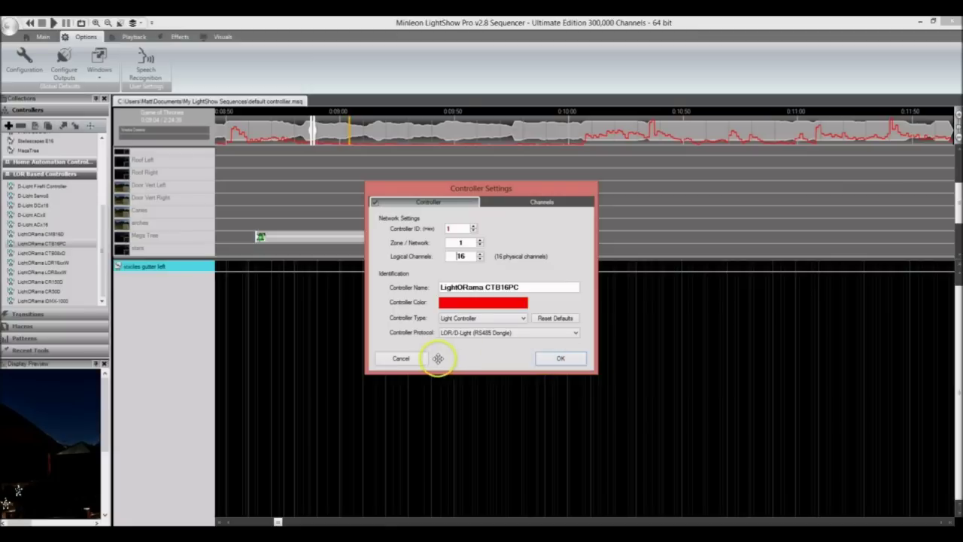
{"action": "left_click", "coordinate": [118, 312]}
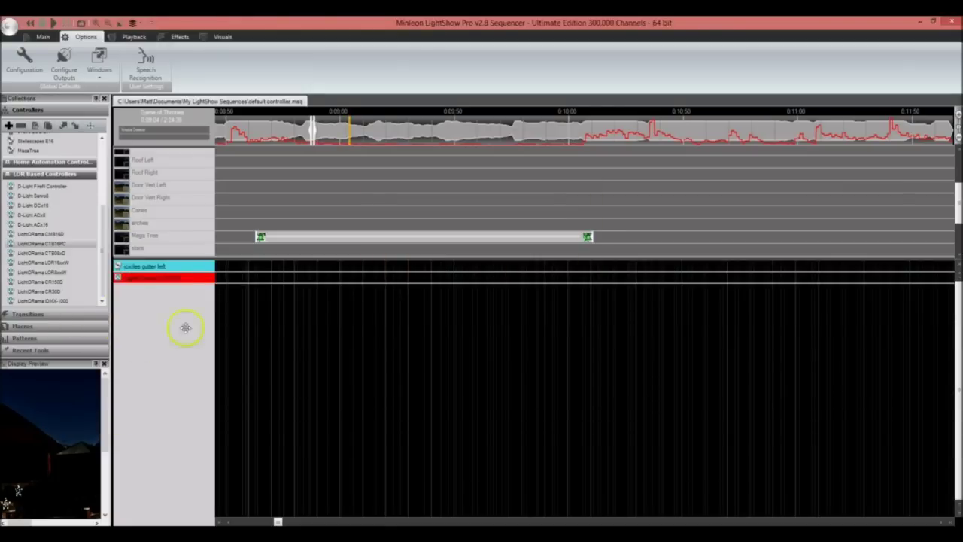
Expand the LightORama CTB16PC, view the drawing window for Channel #1, cancel it, and collapse the controller again
{"action": "left_click", "coordinate": [143, 282]}
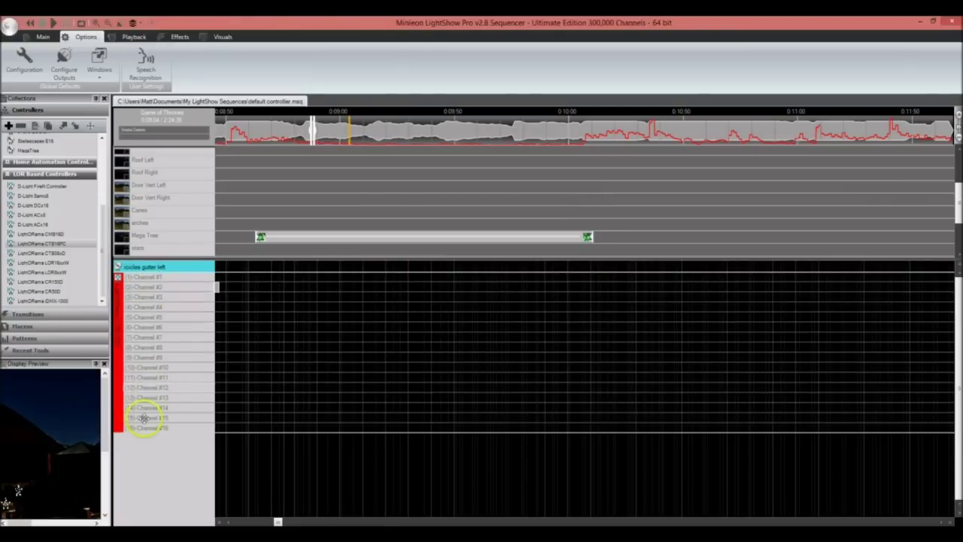
{"action": "left_click", "coordinate": [148, 277]}
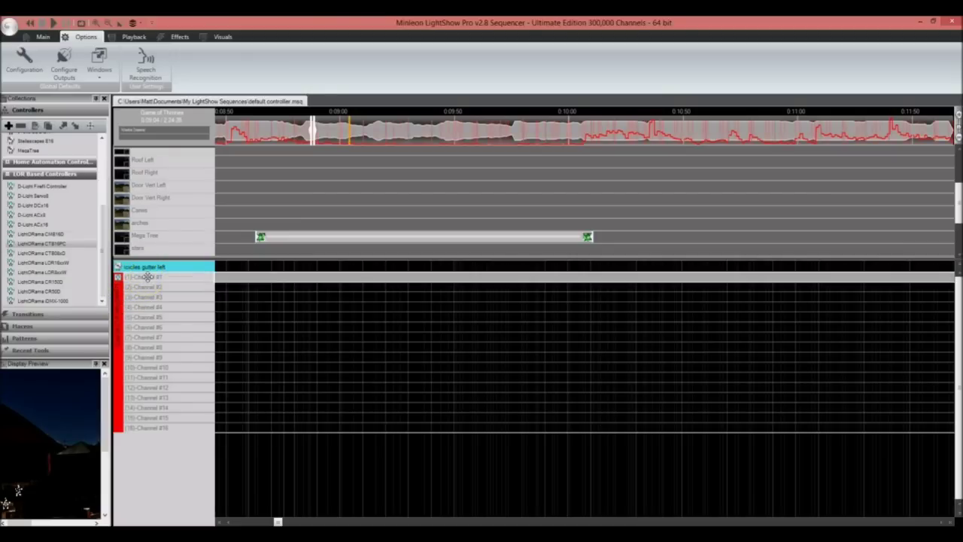
{"action": "right_click", "coordinate": [147, 278]}
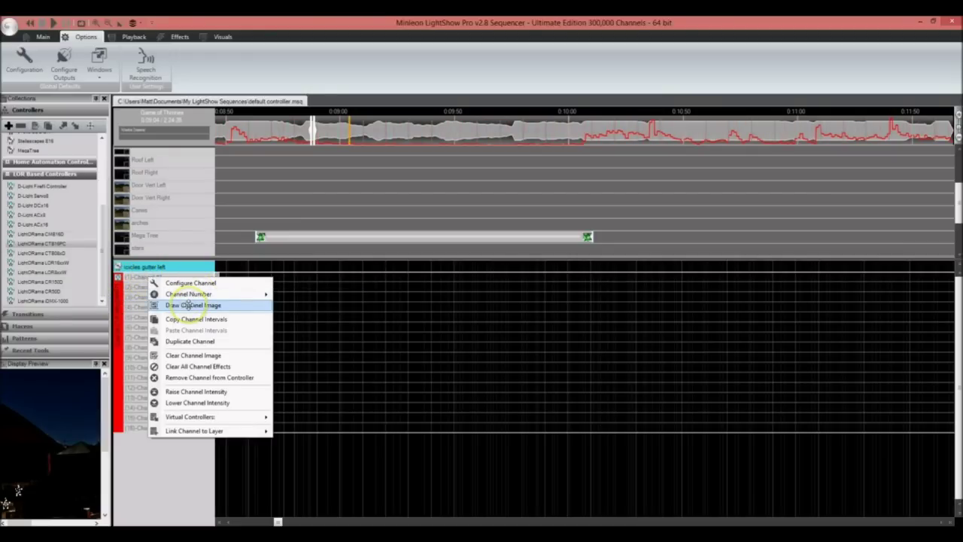
{"action": "right_click", "coordinate": [137, 278]}
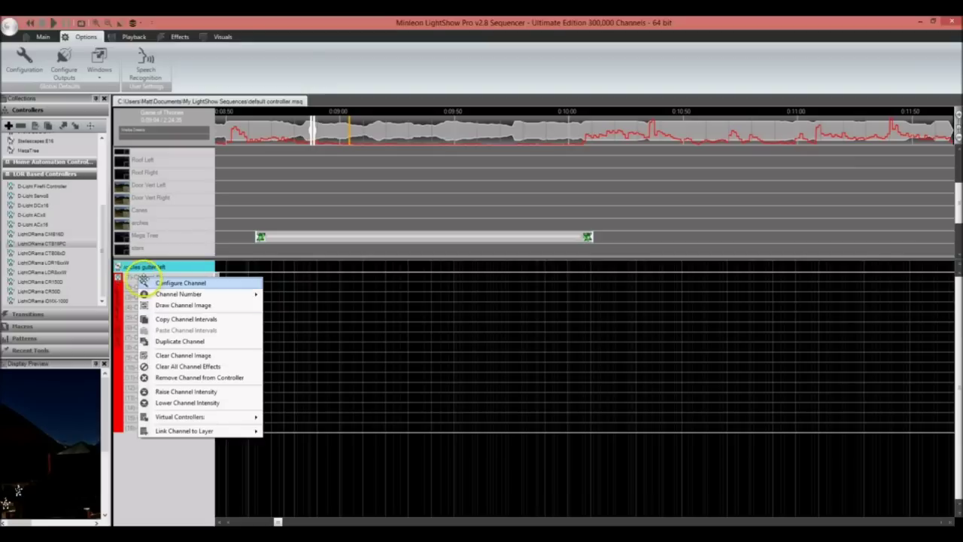
{"action": "left_click", "coordinate": [178, 305]}
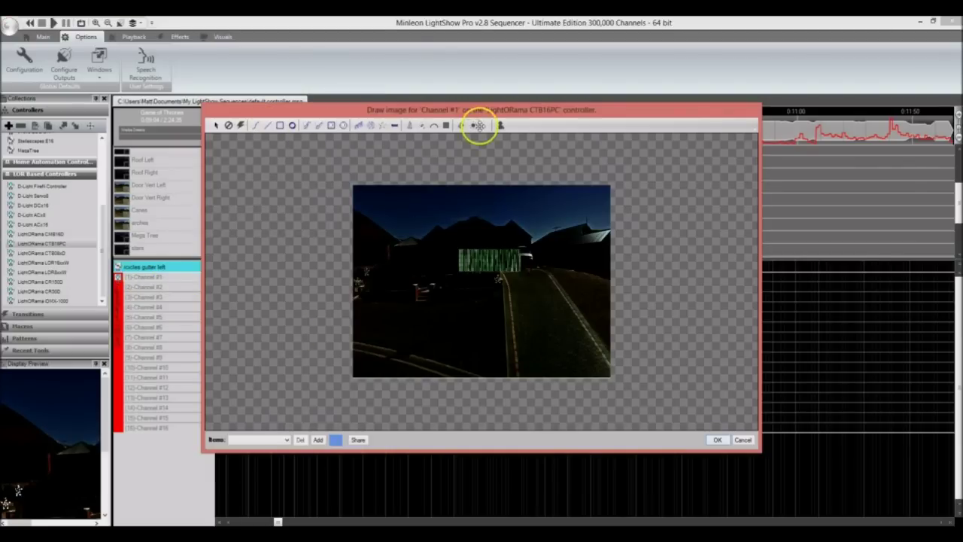
{"action": "left_click", "coordinate": [744, 440]}
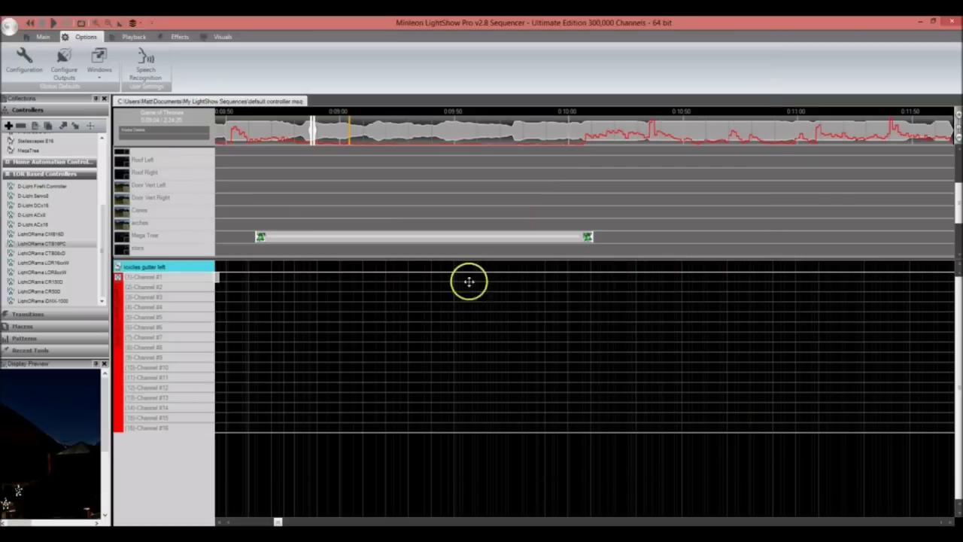
{"action": "left_click", "coordinate": [117, 316]}
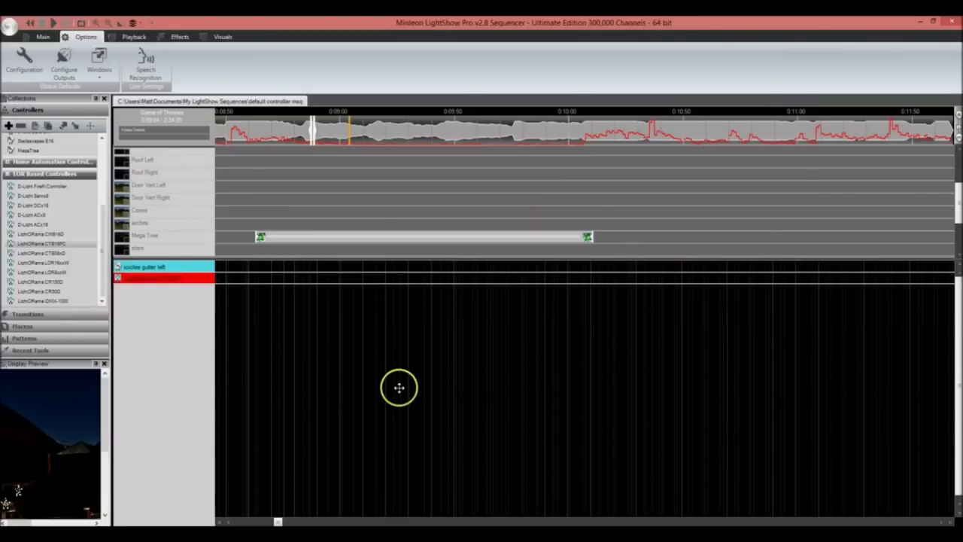
Clone the LightORama CTB16PC controller and confirm the replication
{"action": "right_click", "coordinate": [145, 278]}
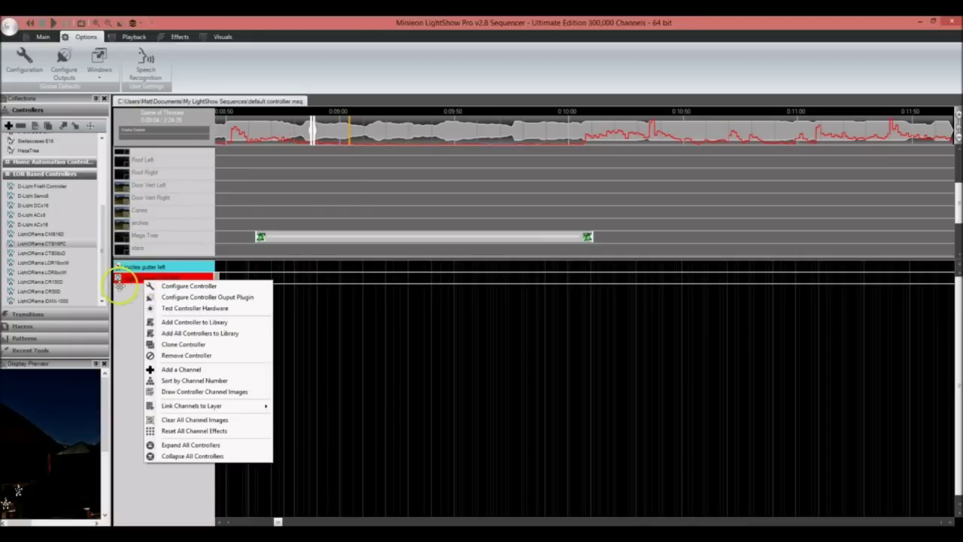
{"action": "left_click", "coordinate": [132, 304]}
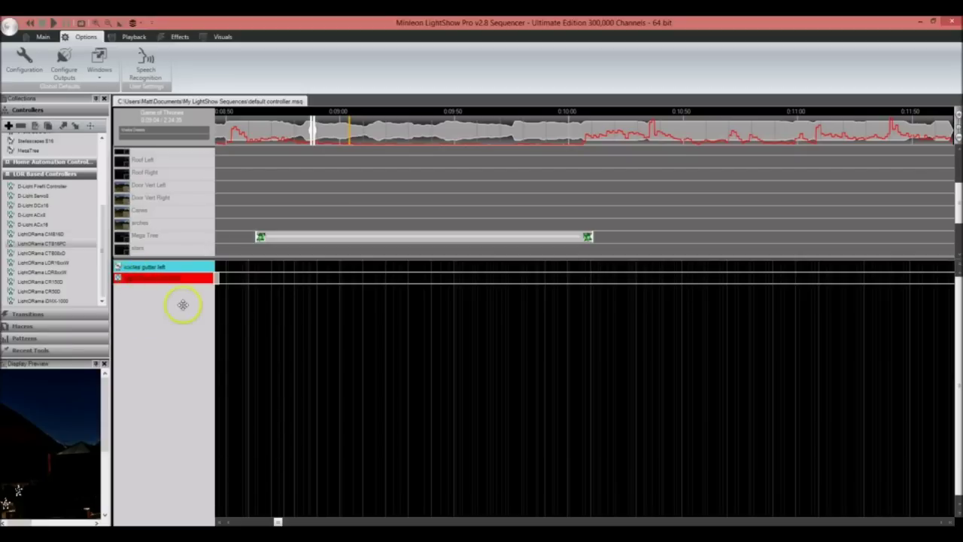
{"action": "right_click", "coordinate": [139, 279]}
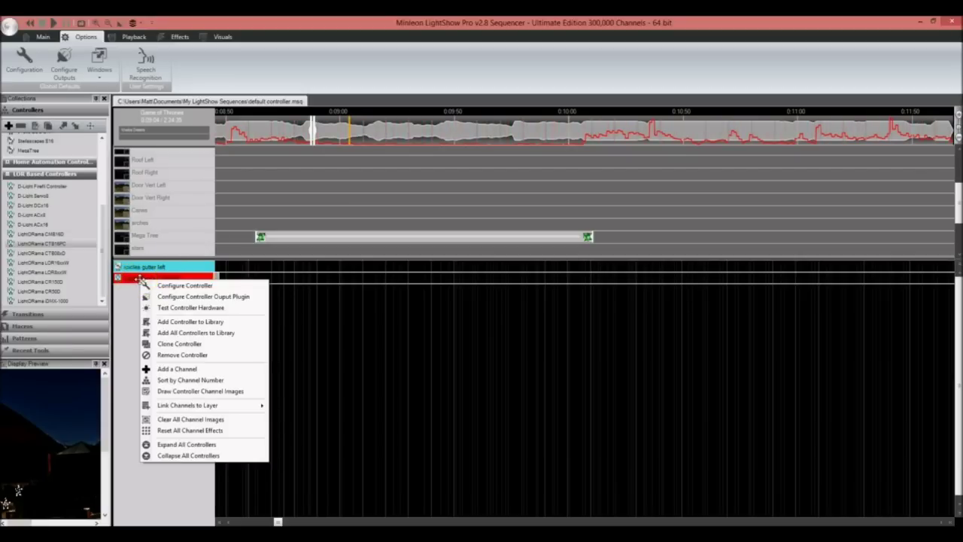
{"action": "left_click", "coordinate": [178, 344]}
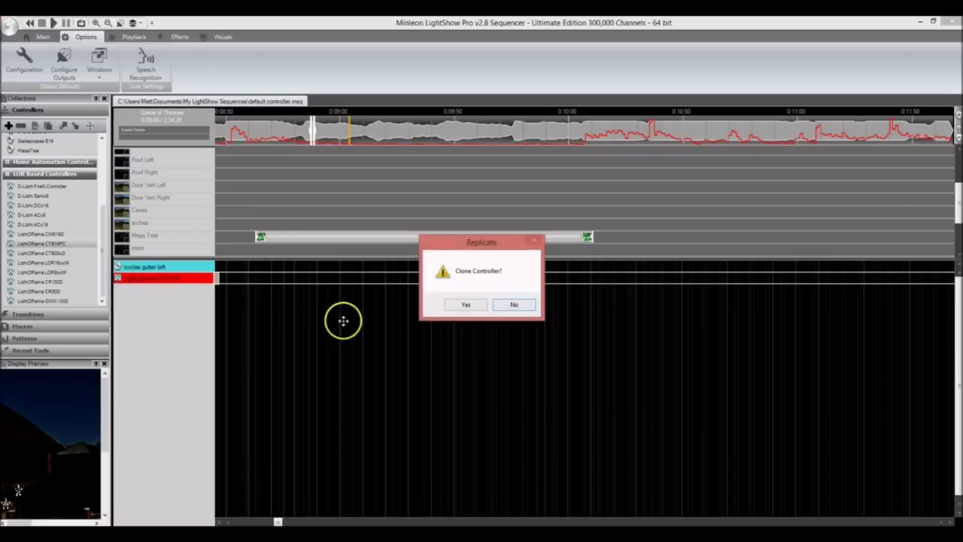
{"action": "left_click", "coordinate": [475, 303]}
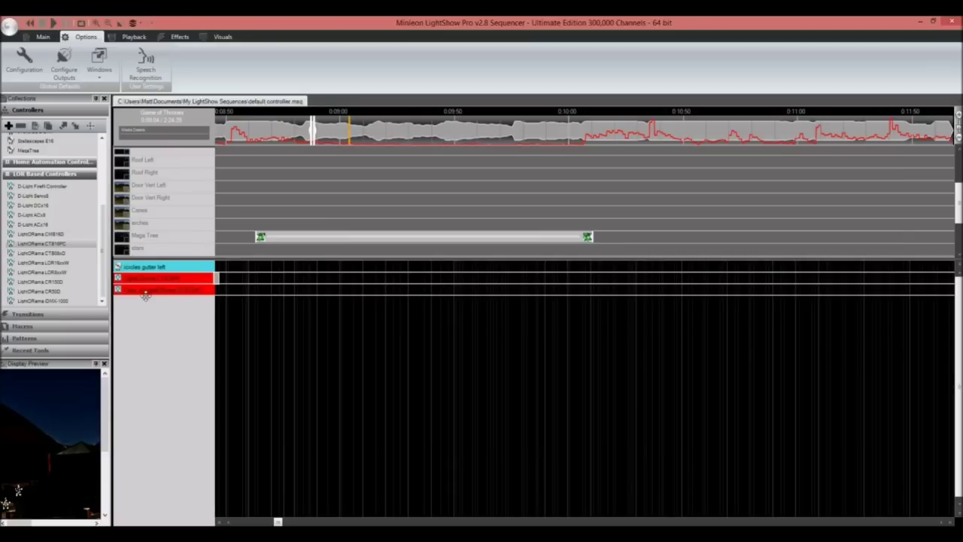
Clone the copied CTB16PC controller, and clone the original LightORama CTB16PC once more, confirming both replications
{"action": "left_click", "coordinate": [152, 290]}
{"action": "right_click", "coordinate": [153, 290]}
{"action": "left_click", "coordinate": [181, 357]}
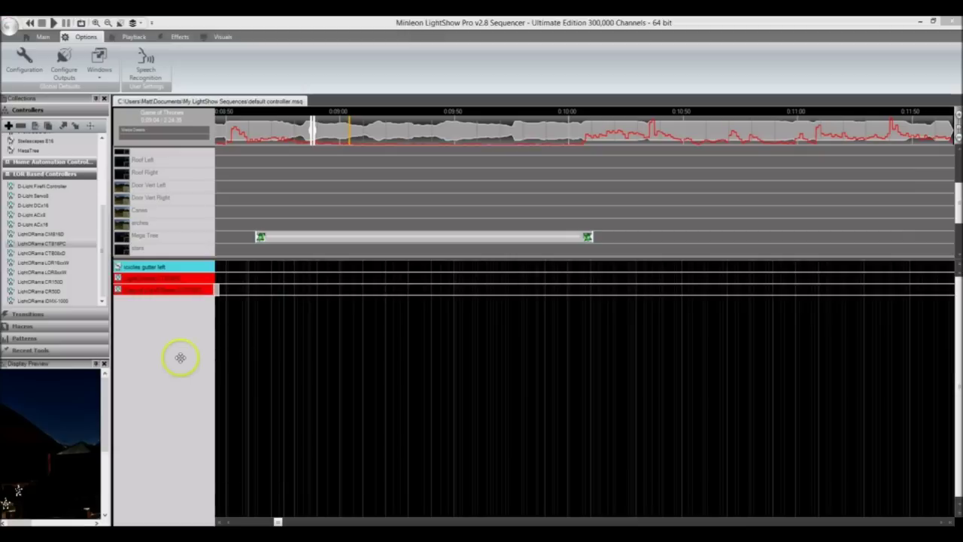
{"action": "left_click", "coordinate": [465, 303]}
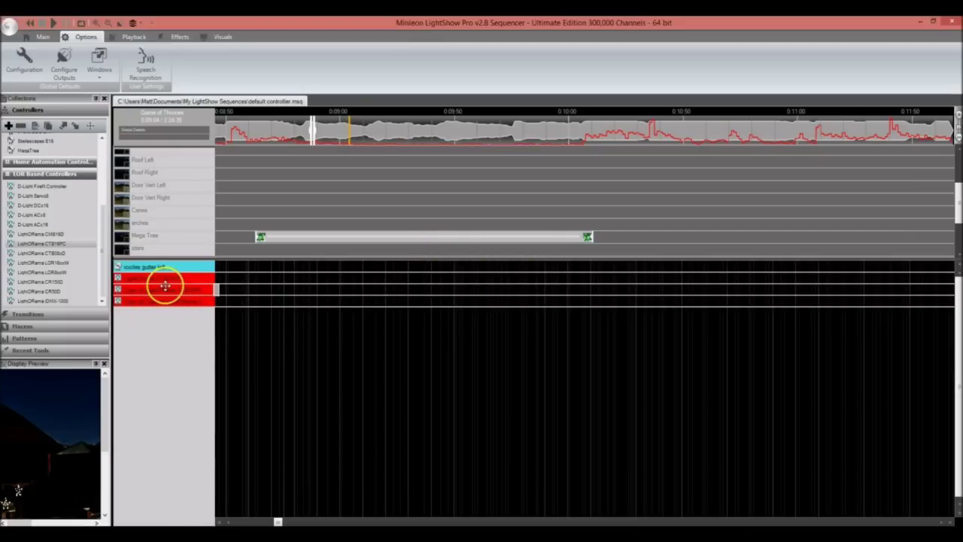
{"action": "right_click", "coordinate": [165, 285]}
{"action": "left_click", "coordinate": [188, 342]}
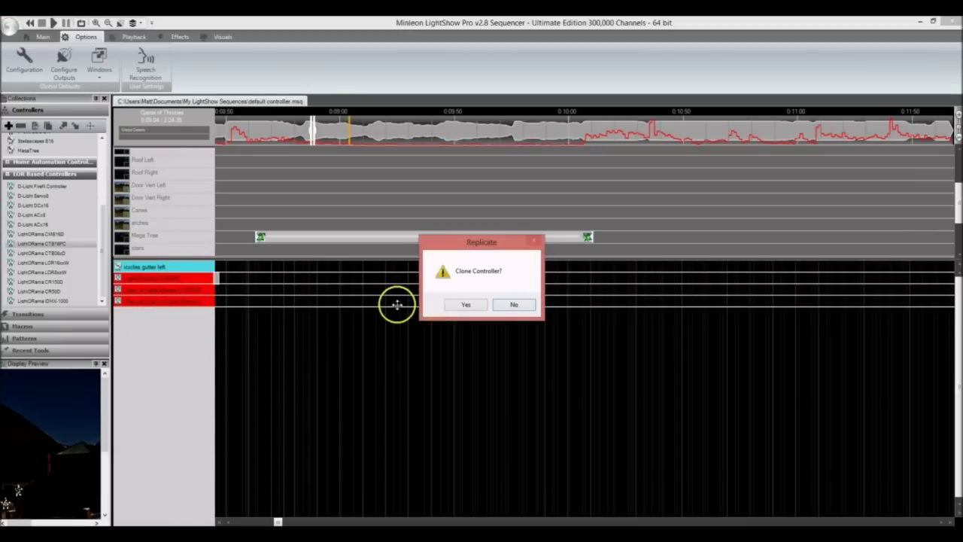
{"action": "left_click", "coordinate": [462, 304]}
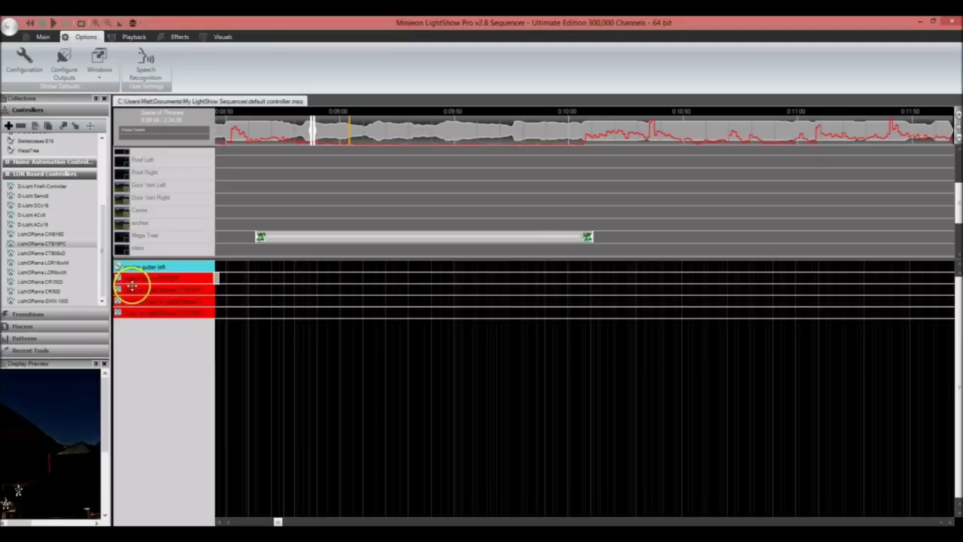
Expand the original CTB16PC and its first copy to compare their channel numbers, and collapse both controllers
{"action": "double_click", "coordinate": [131, 285]}
{"action": "double_click", "coordinate": [140, 439]}
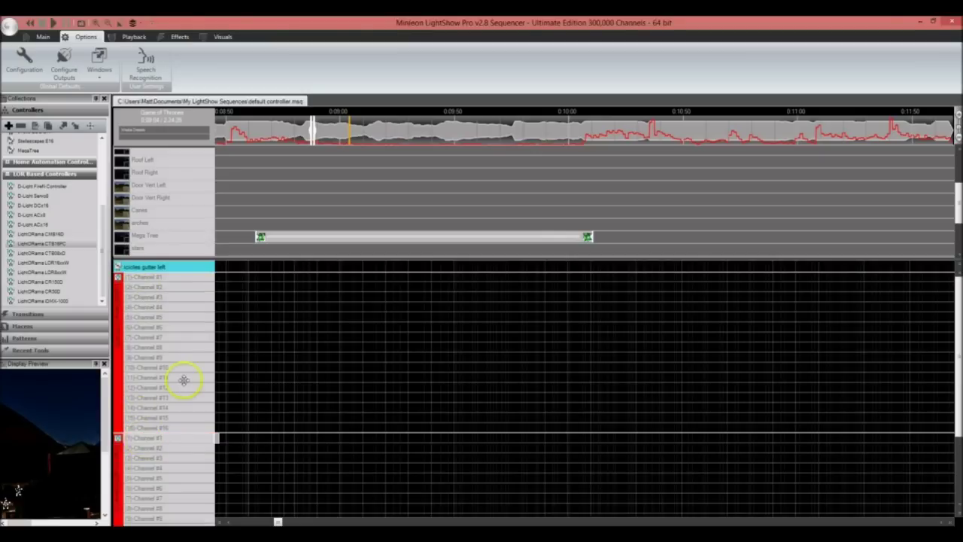
{"action": "scroll", "coordinate": [184, 380], "scroll_direction": "down", "scroll_amount": 3}
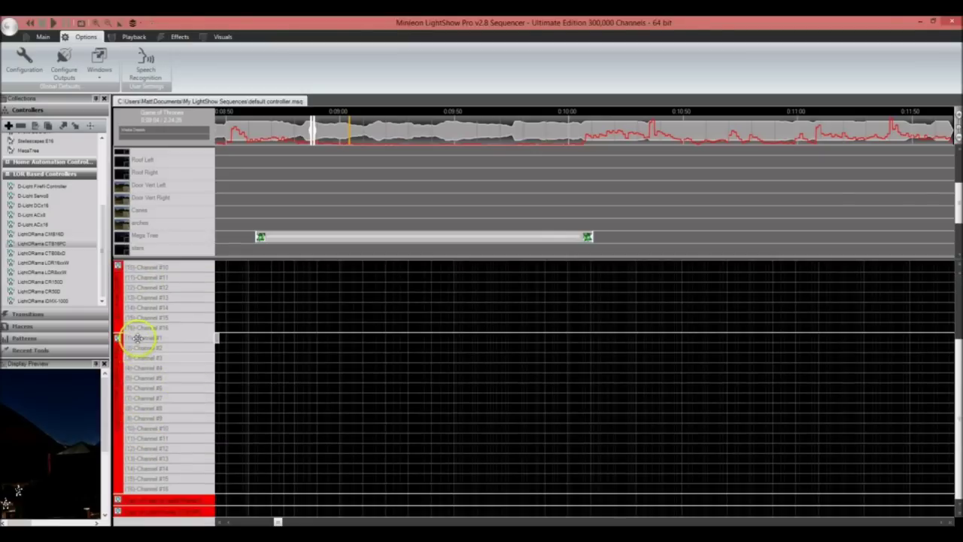
{"action": "double_click", "coordinate": [117, 295]}
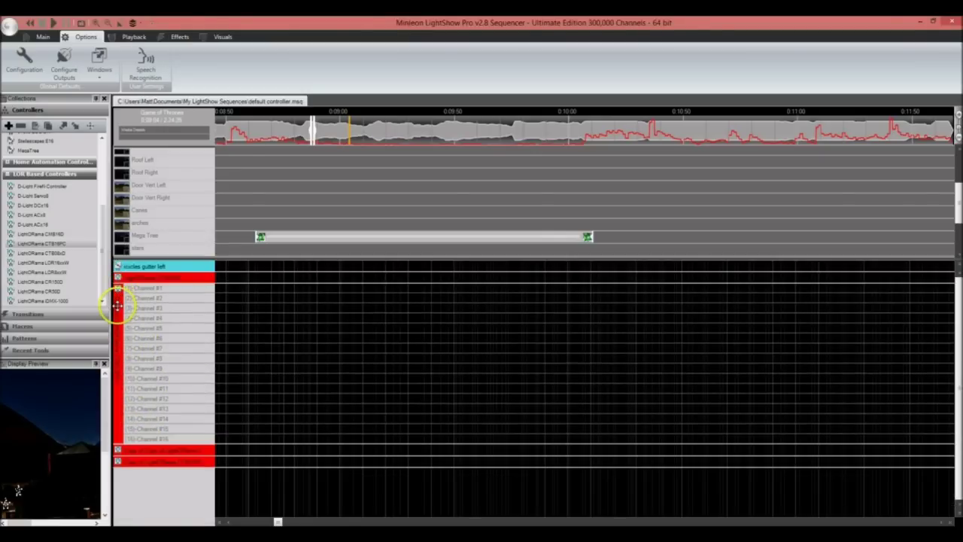
{"action": "double_click", "coordinate": [116, 311]}
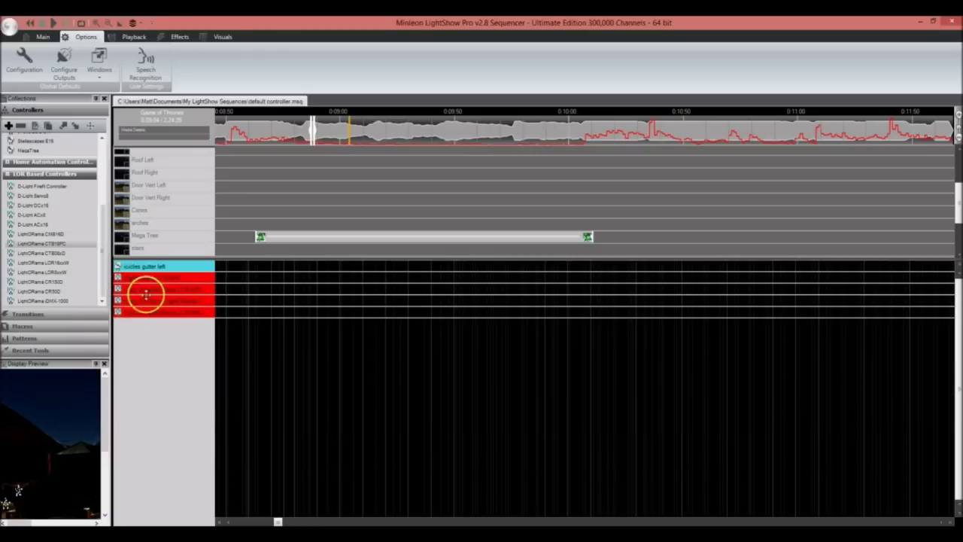
Renumber the channels of Copy of LightORama CTB16PC from start channel 17, check the channel list, and accept the settings
{"action": "right_click", "coordinate": [148, 289]}
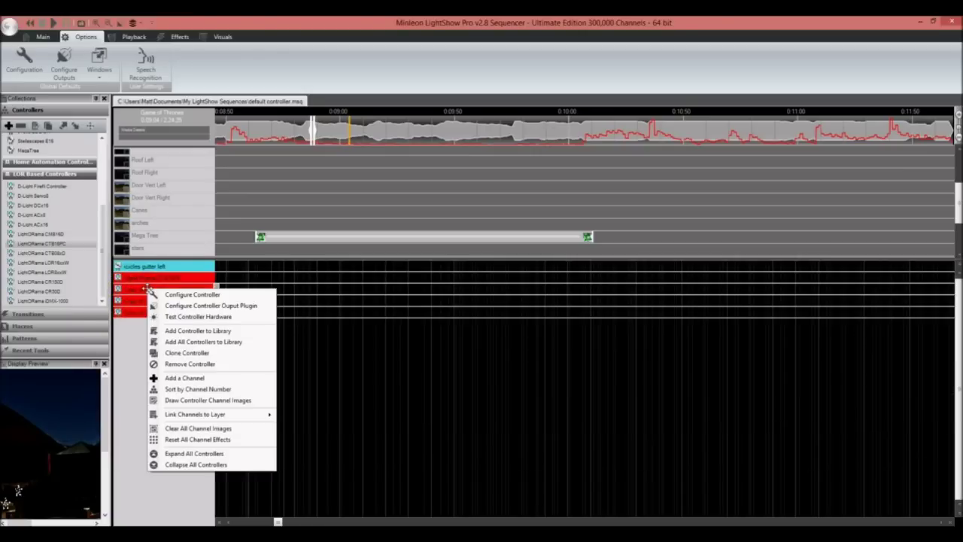
{"action": "left_click", "coordinate": [179, 294]}
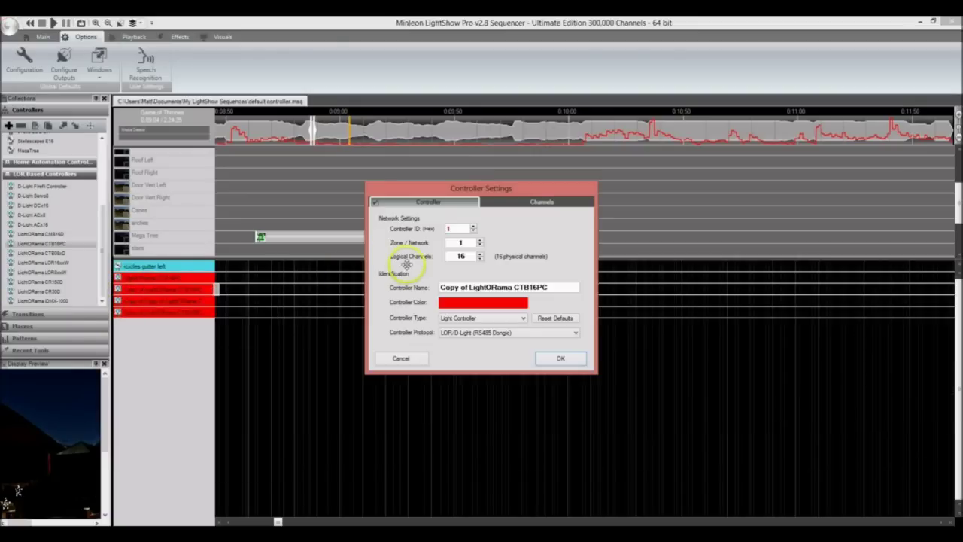
{"action": "left_click", "coordinate": [521, 203]}
{"action": "left_click", "coordinate": [548, 327]}
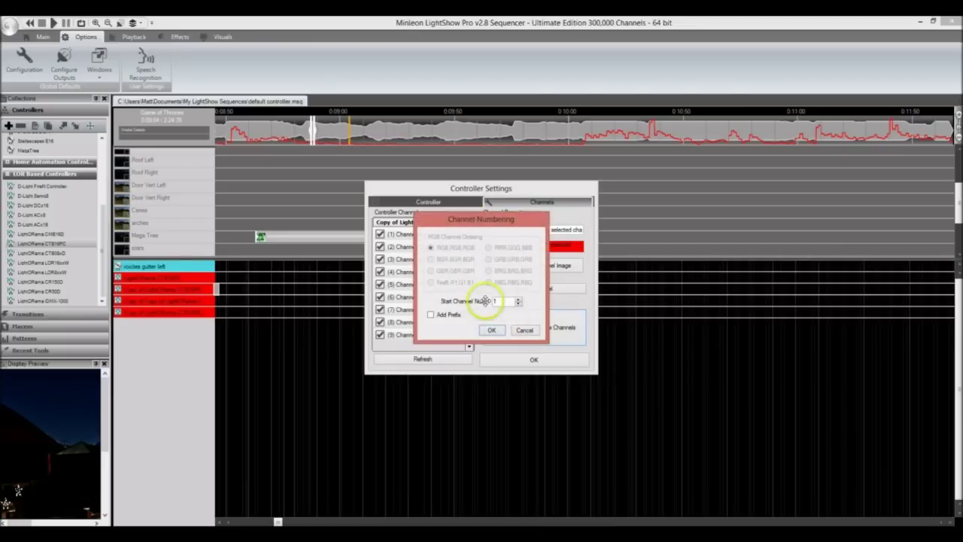
{"action": "double_click", "coordinate": [493, 301]}
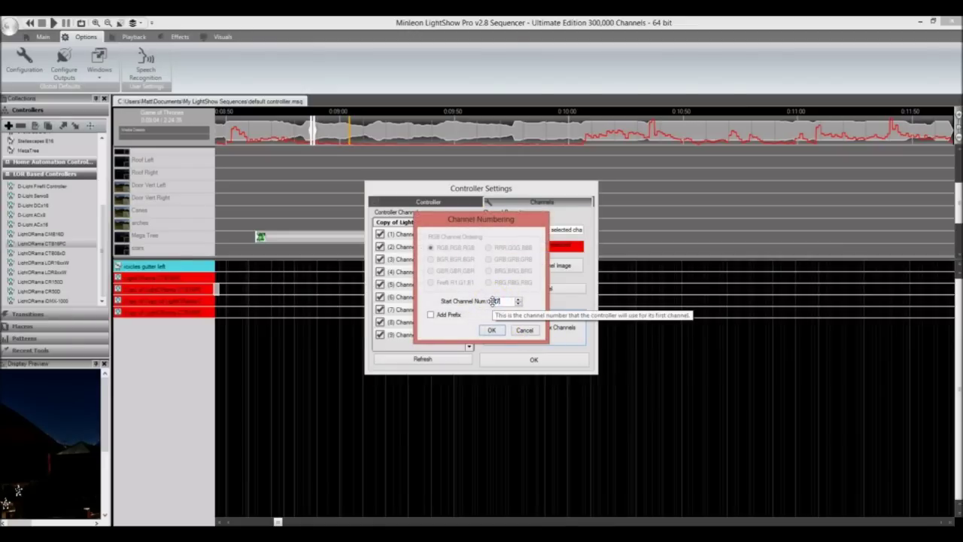
{"action": "type", "text": "17"}
{"action": "left_click", "coordinate": [489, 331]}
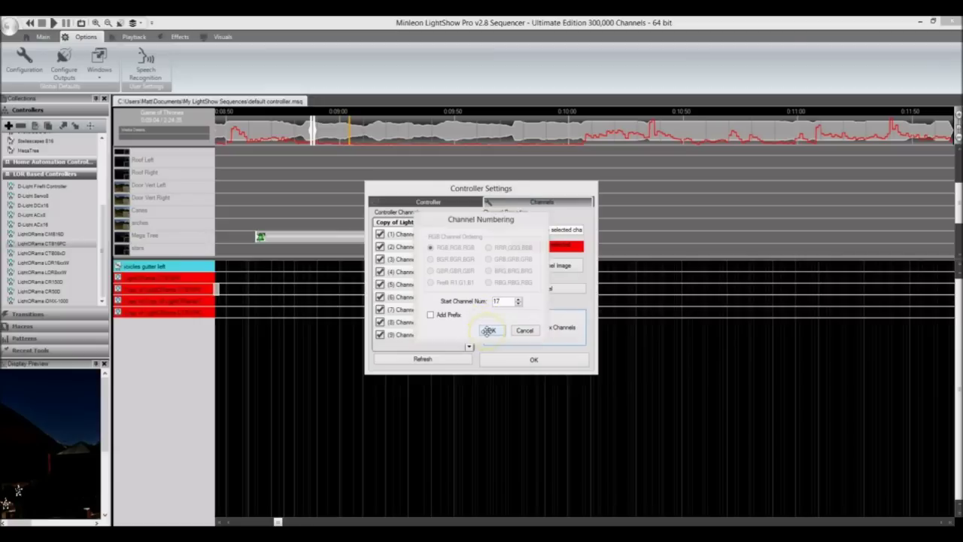
{"action": "left_click", "coordinate": [527, 304]}
{"action": "scroll", "coordinate": [468, 346], "scroll_direction": "down", "scroll_amount": 1}
{"action": "scroll", "coordinate": [469, 346], "scroll_direction": "down", "scroll_amount": 1}
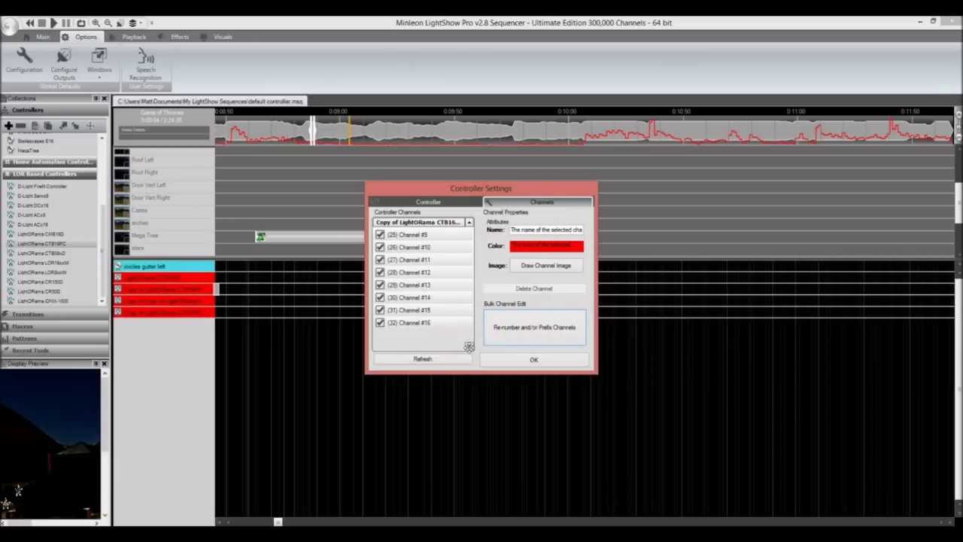
{"action": "left_click", "coordinate": [531, 359]}
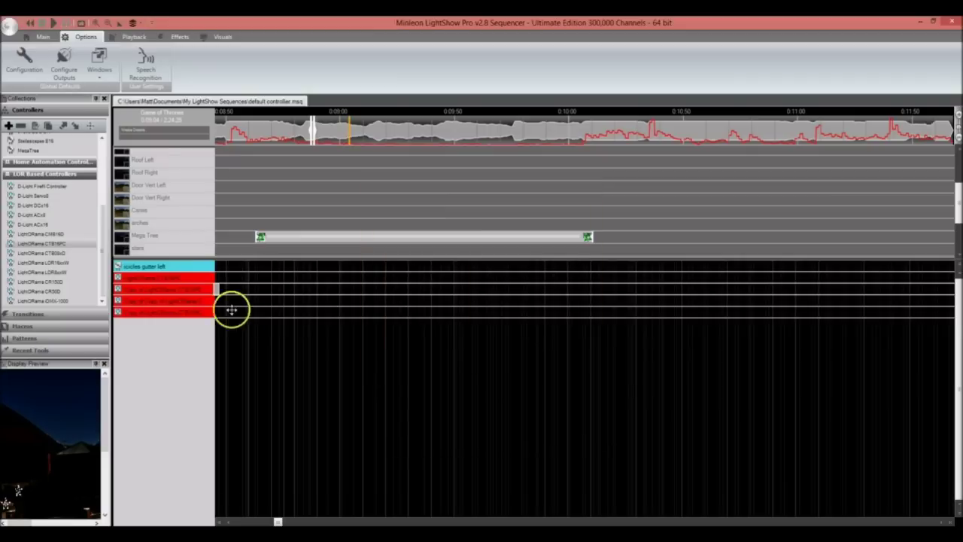
Renumber the channels of the second CTB16PC copy, the copy of the copy, from start channel 33 and accept the settings
{"action": "right_click", "coordinate": [181, 301]}
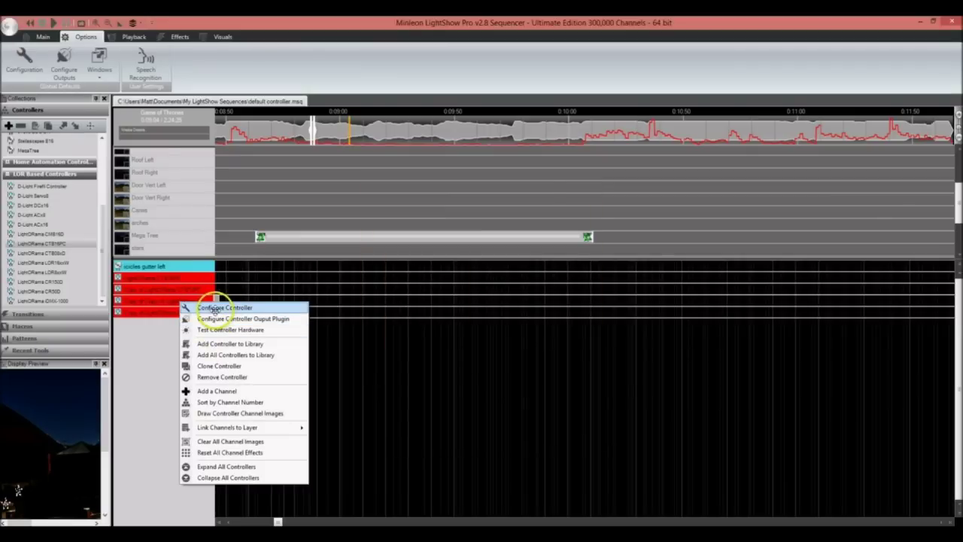
{"action": "left_click", "coordinate": [215, 308]}
{"action": "left_click", "coordinate": [528, 205]}
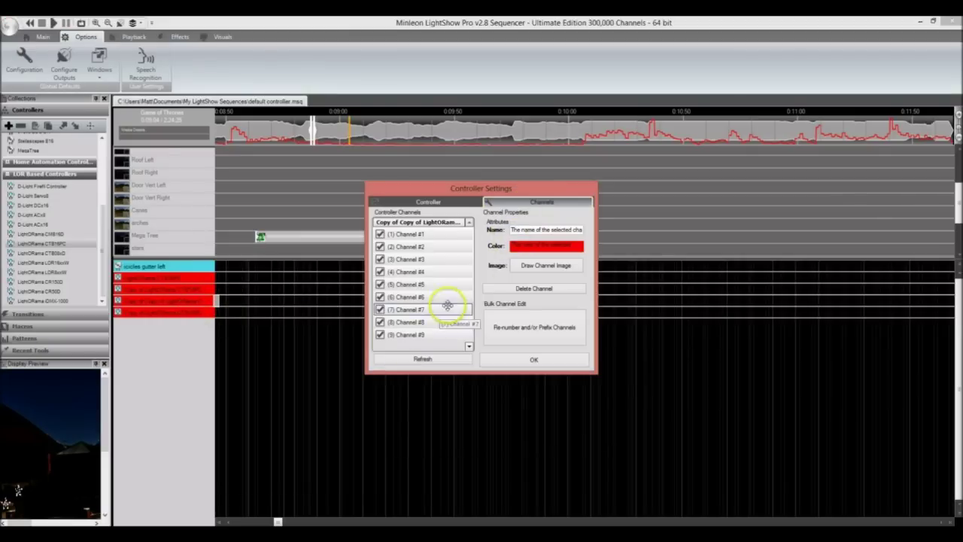
{"action": "left_click", "coordinate": [534, 325]}
{"action": "double_click", "coordinate": [505, 301]}
{"action": "type", "text": "33"}
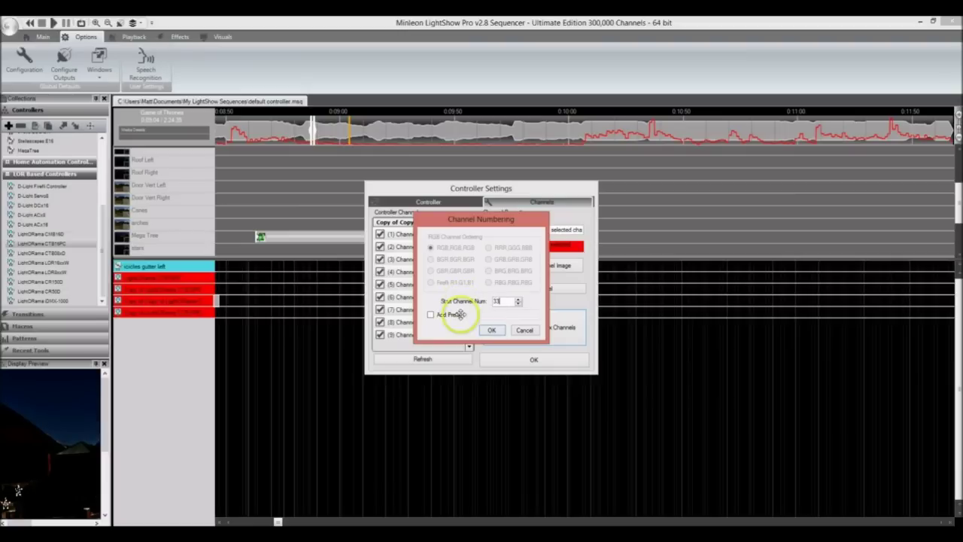
{"action": "left_click", "coordinate": [491, 330]}
{"action": "left_click", "coordinate": [513, 309]}
{"action": "left_click", "coordinate": [530, 358]}
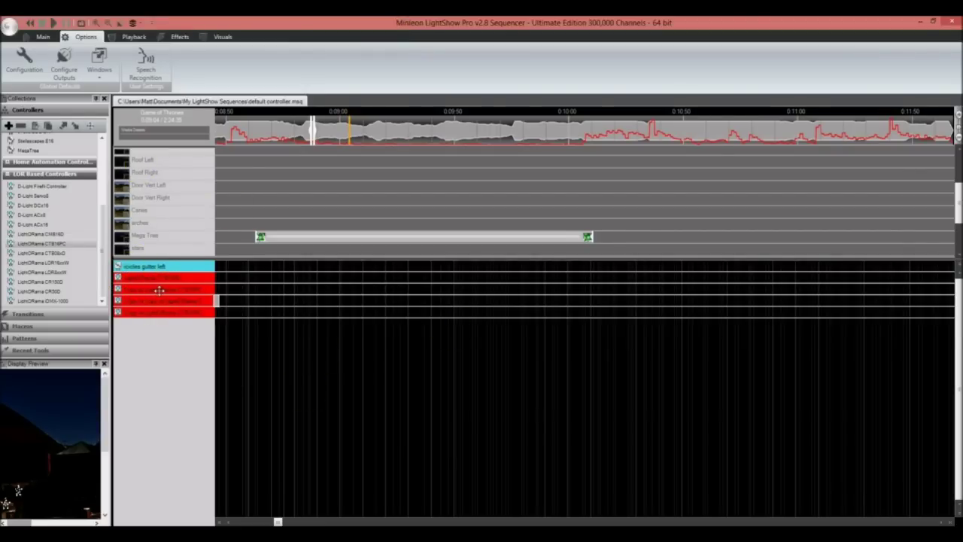
Close the default controller sequence without saving its changes
{"action": "left_click", "coordinate": [269, 108]}
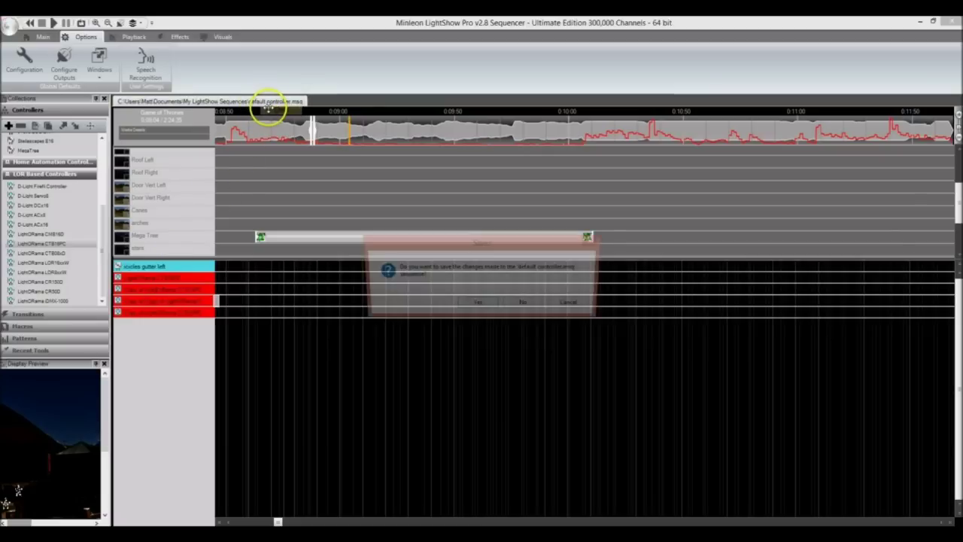
{"action": "left_click", "coordinate": [513, 305]}
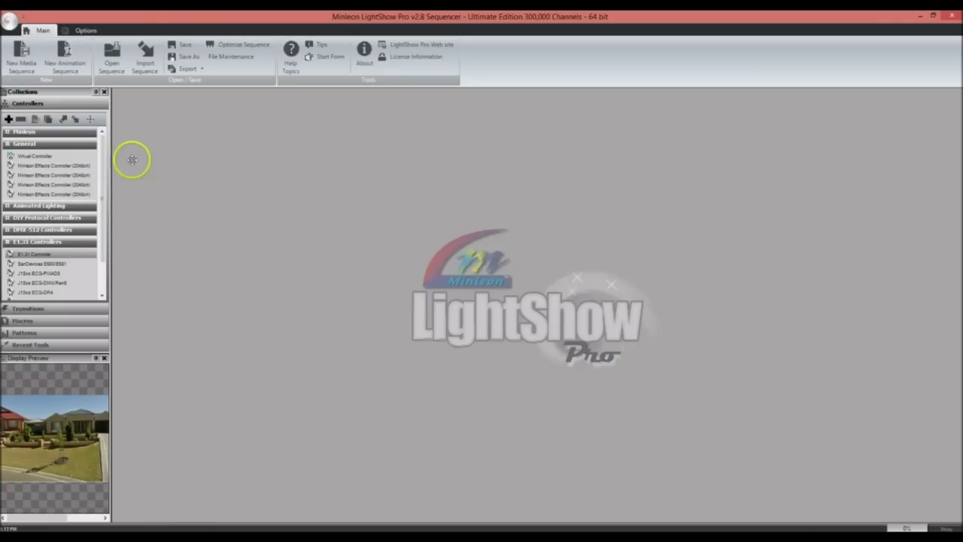
{"action": "left_click", "coordinate": [205, 162]}
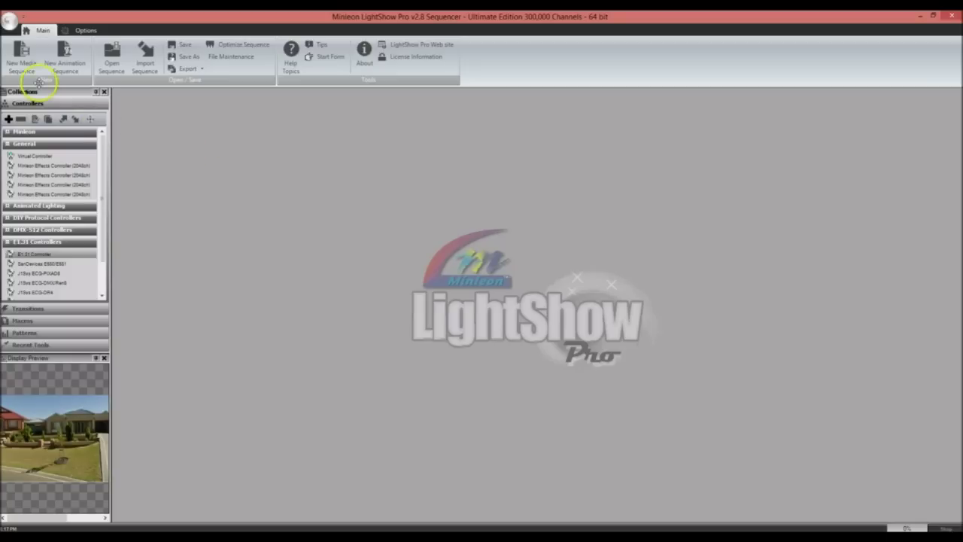
Start a new media sequence and load 01 - Jingle Bells from the christmas songs folder as its multimedia file
{"action": "left_click", "coordinate": [21, 51]}
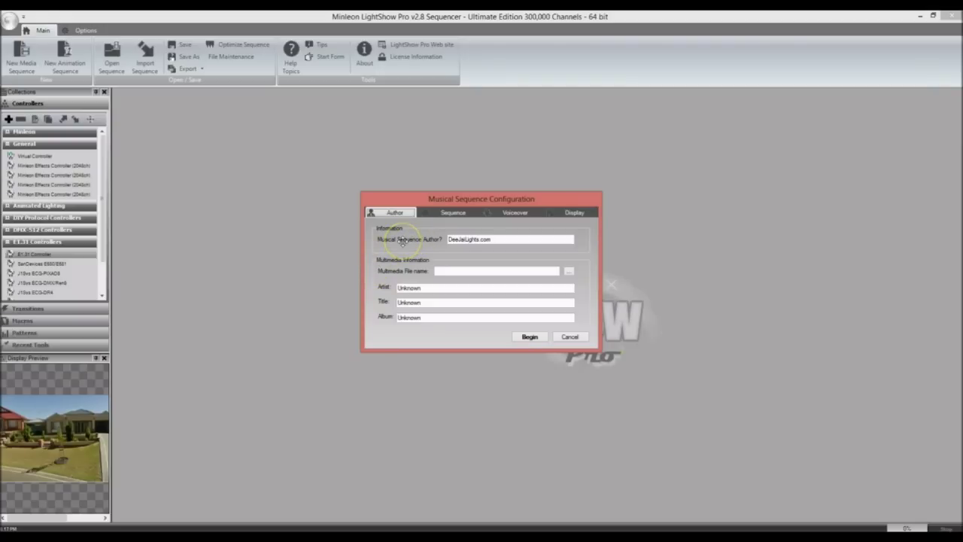
{"action": "left_click", "coordinate": [504, 238]}
{"action": "left_click", "coordinate": [571, 273]}
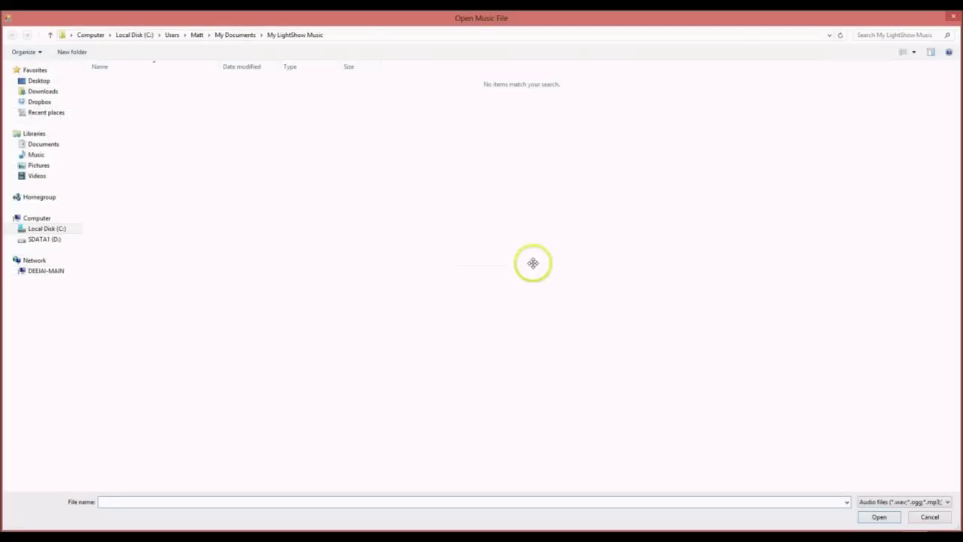
{"action": "left_click", "coordinate": [36, 154]}
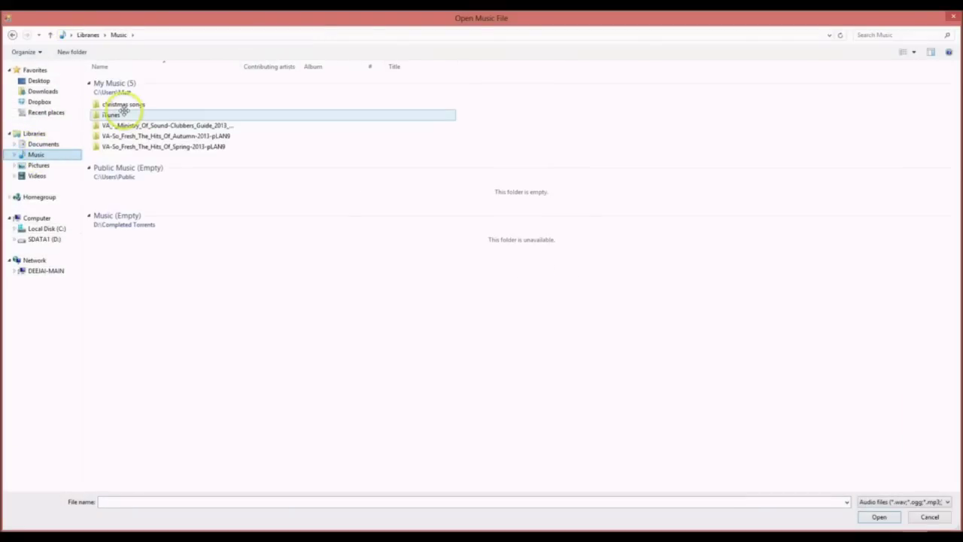
{"action": "double_click", "coordinate": [118, 103]}
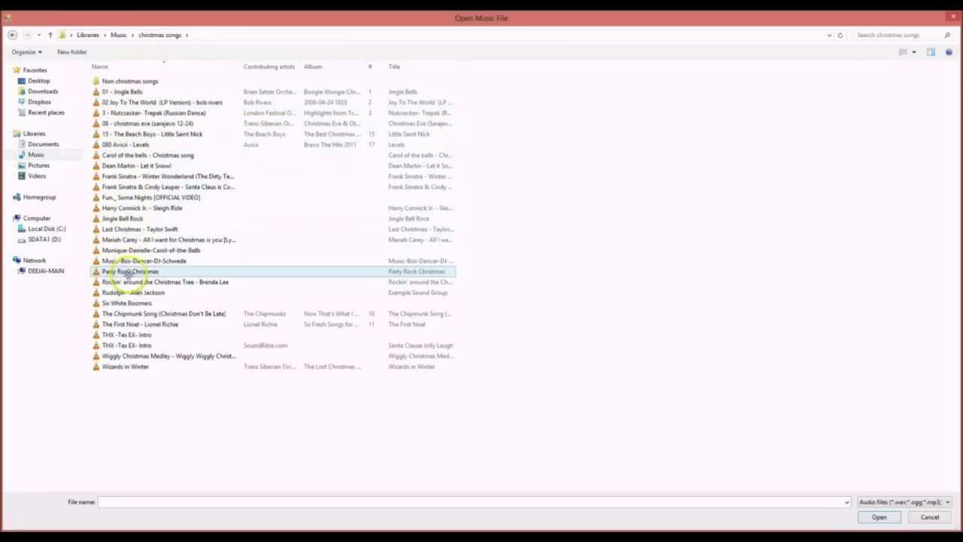
{"action": "left_click", "coordinate": [118, 92]}
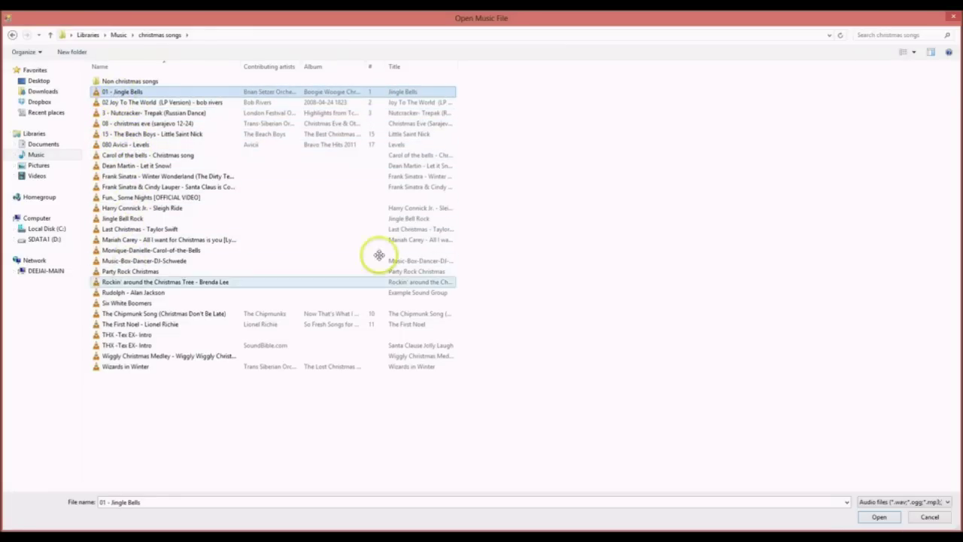
{"action": "left_click", "coordinate": [880, 517]}
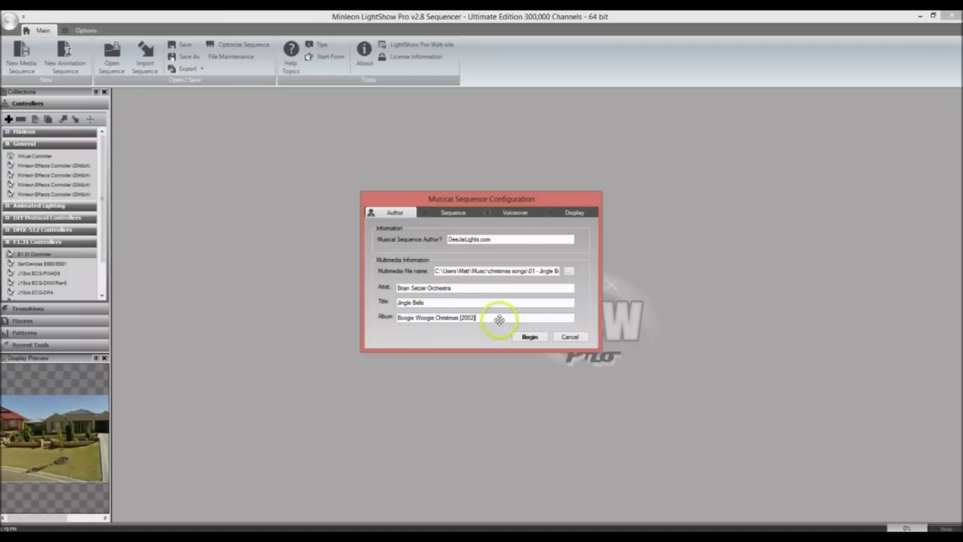
{"action": "left_click_drag", "start_coordinate": [491, 320], "coordinate": [388, 318]}
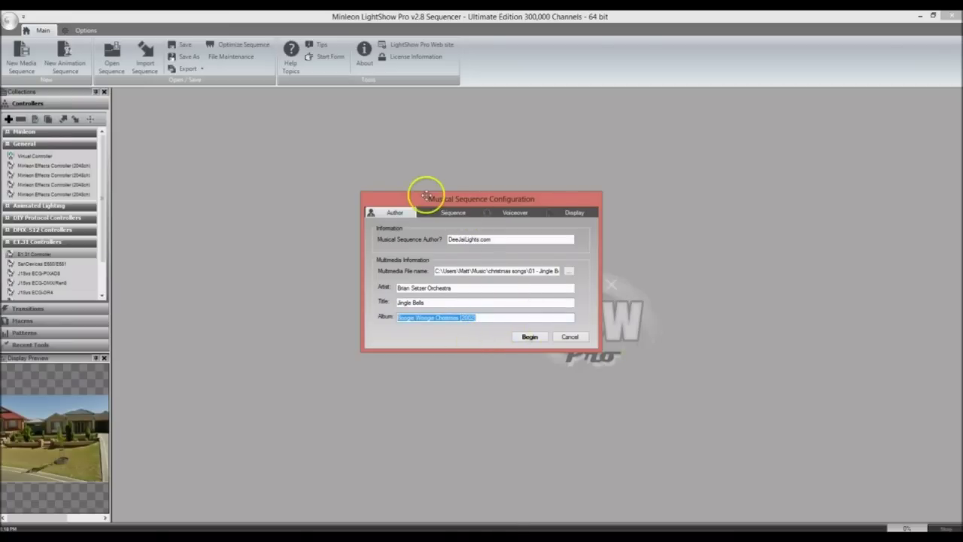
Enable loading of default controllers for the new sequence and browse My LightShow Sequences for a source file
{"action": "left_click", "coordinate": [448, 213]}
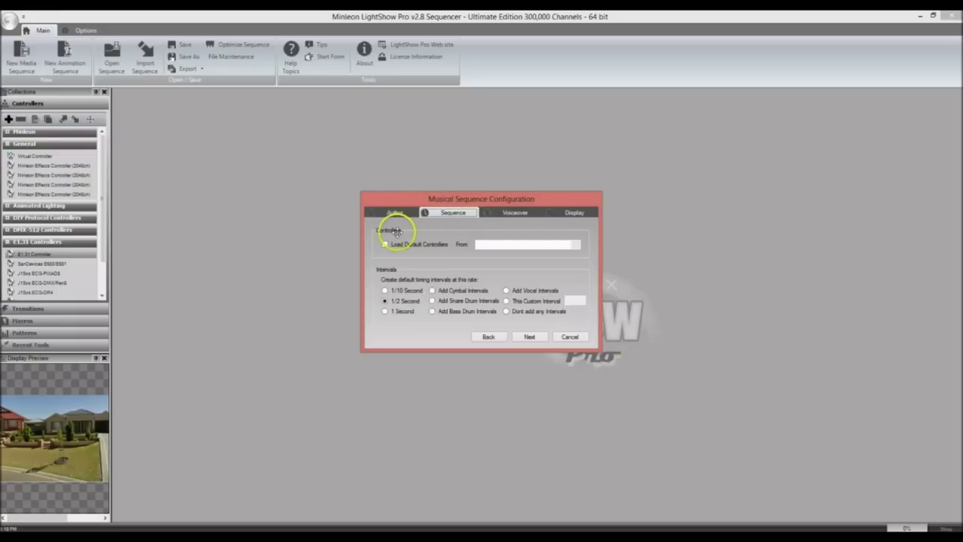
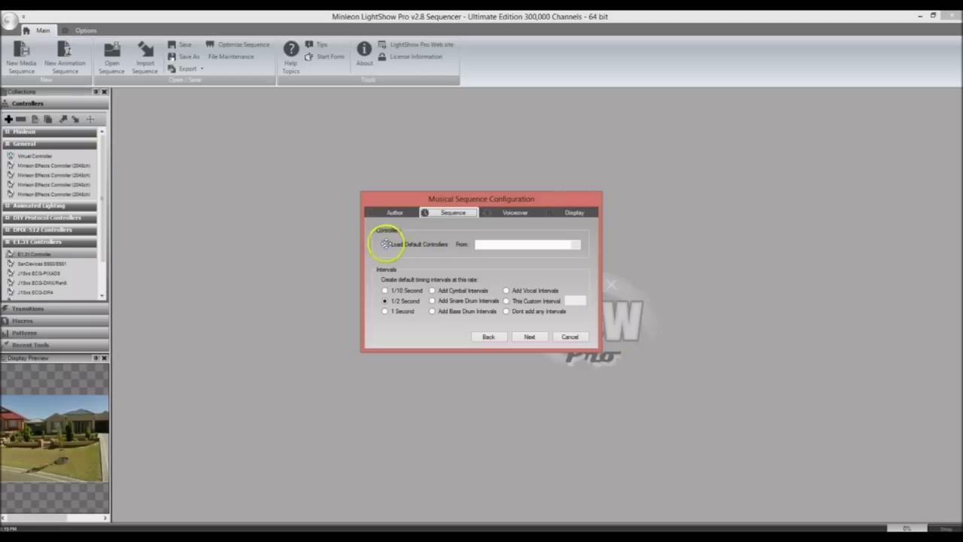
{"action": "left_click", "coordinate": [385, 245]}
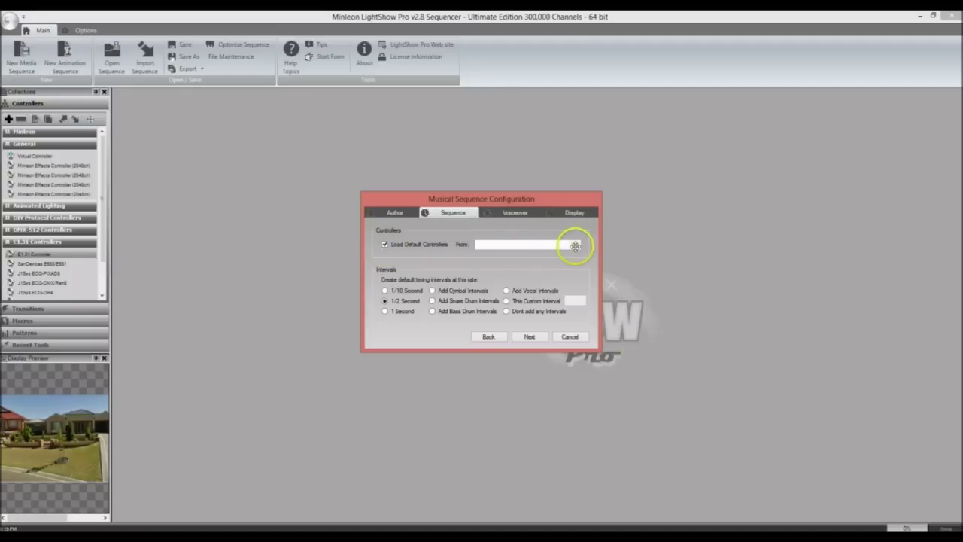
{"action": "left_click", "coordinate": [574, 246]}
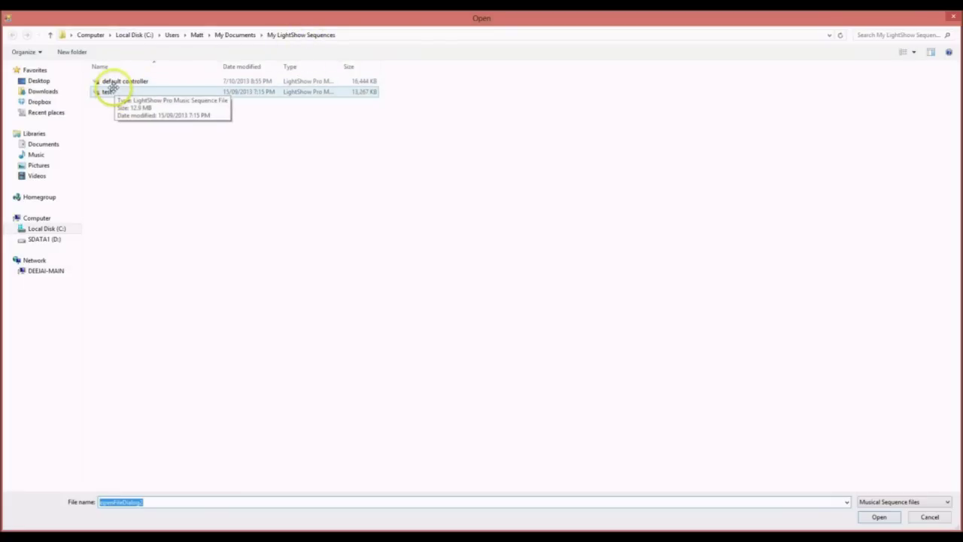
{"action": "mouse_move", "coordinate": [962, 541]}
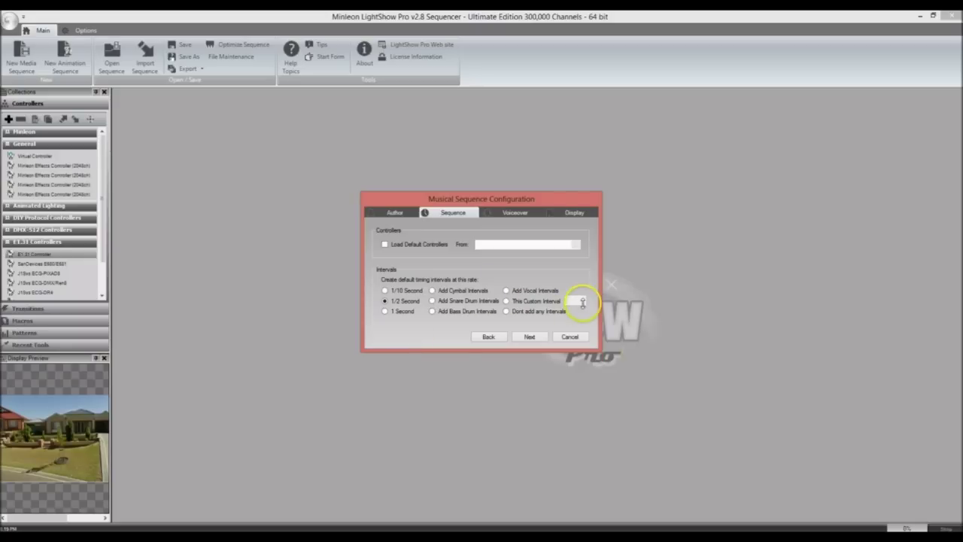
Try the custom interval of 1.5 and the option without intervals, and return the default timing to 1/2 Second
{"action": "left_click", "coordinate": [533, 301]}
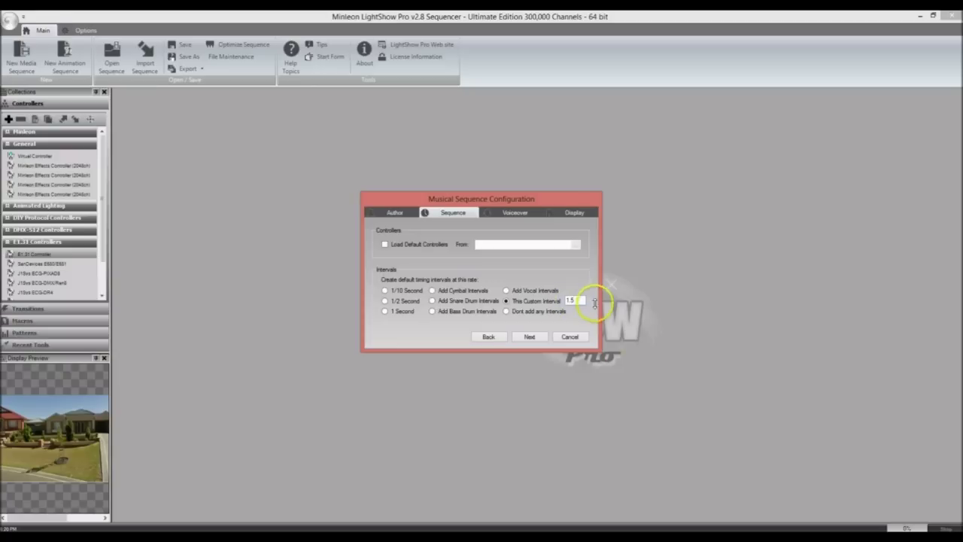
{"action": "left_click", "coordinate": [534, 311]}
{"action": "left_click", "coordinate": [525, 300]}
{"action": "double_click", "coordinate": [575, 300]}
{"action": "key", "text": "BackSpace"}
{"action": "left_click", "coordinate": [384, 300]}
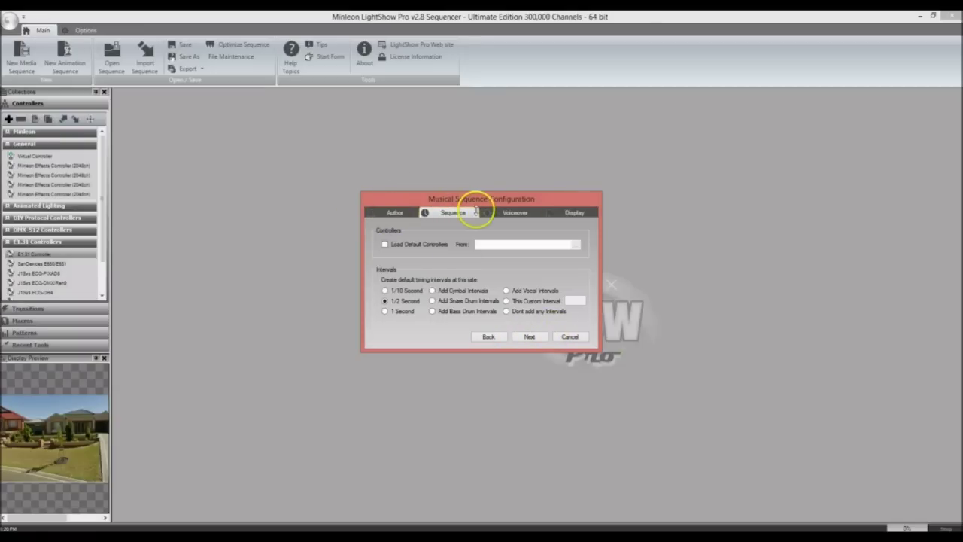
Preview the voiceover intro Announcer - Thanks for stopping, and set the voiceover to No Voiceover
{"action": "left_click", "coordinate": [507, 213]}
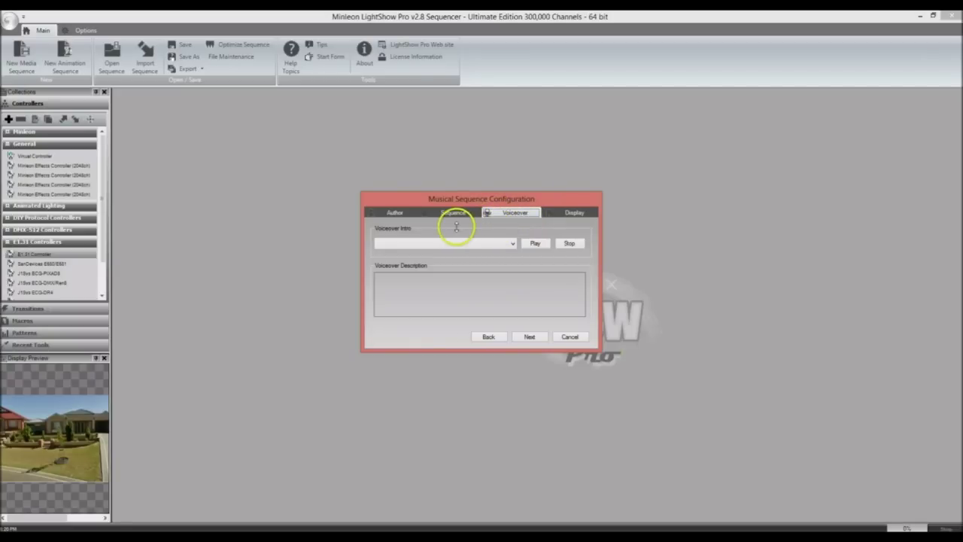
{"action": "left_click", "coordinate": [512, 243]}
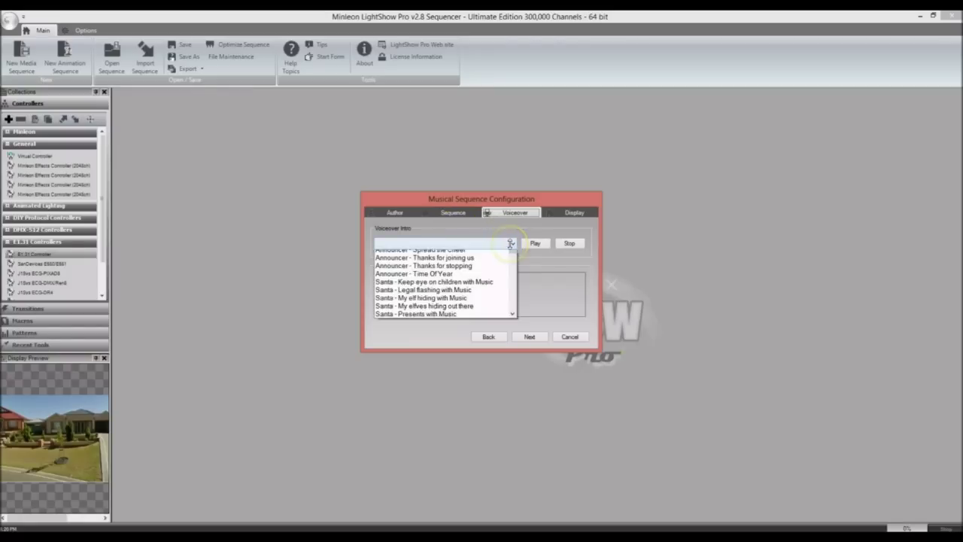
{"action": "mouse_move", "coordinate": [513, 264]}
{"action": "left_mouse_down"}
{"action": "mouse_move", "coordinate": [507, 409]}
{"action": "mouse_move", "coordinate": [499, 263]}
{"action": "left_mouse_up"}
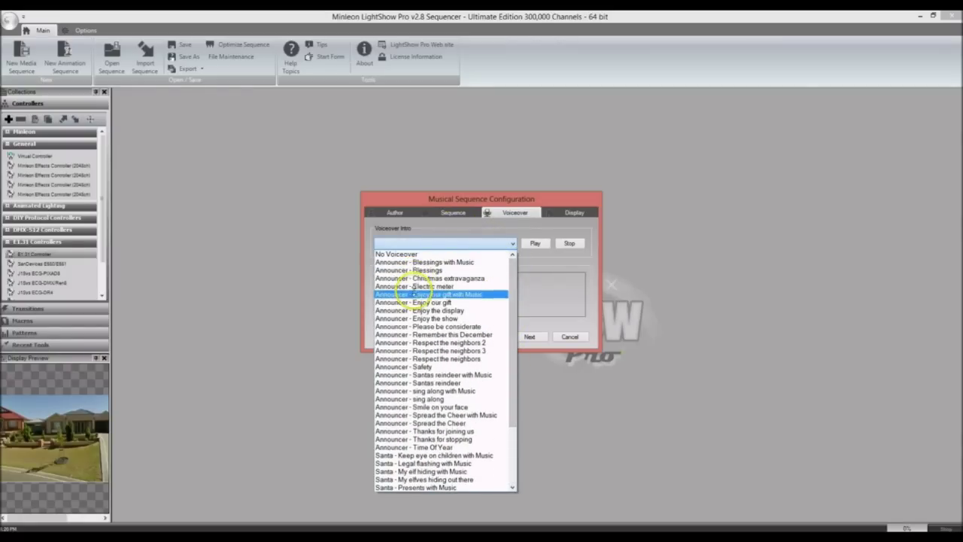
{"action": "left_click", "coordinate": [408, 438]}
{"action": "left_click", "coordinate": [534, 244]}
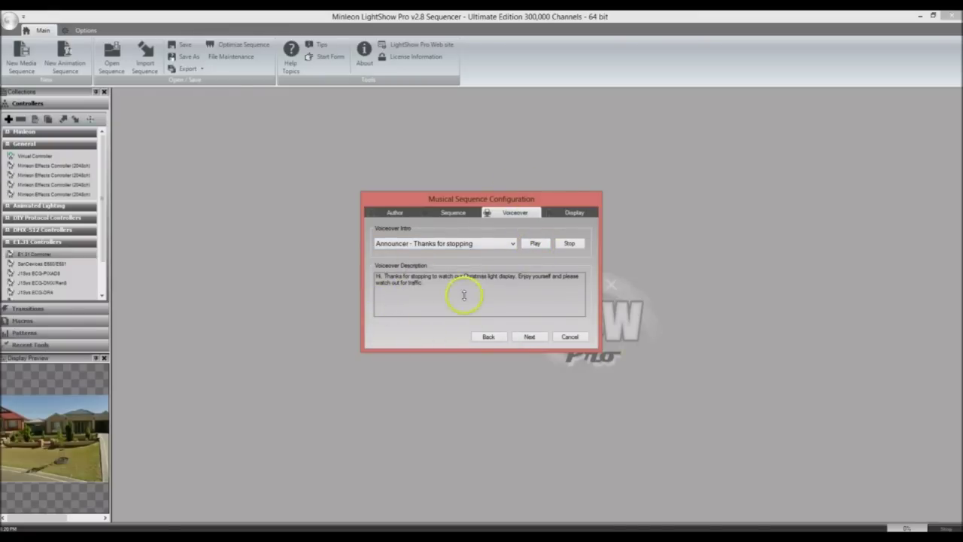
{"action": "left_click", "coordinate": [511, 243]}
{"action": "scroll", "coordinate": [509, 301], "scroll_direction": "up", "scroll_amount": 5}
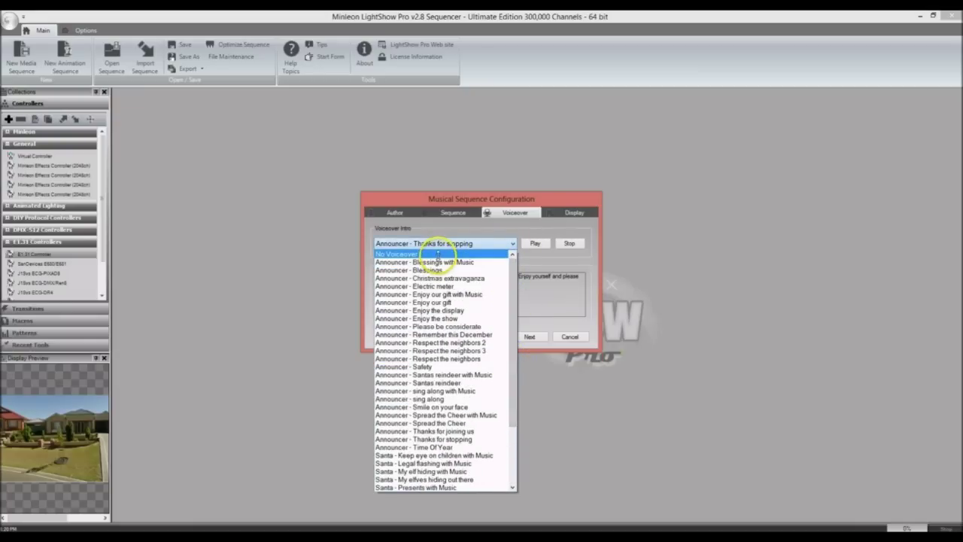
{"action": "left_click", "coordinate": [436, 254]}
Load the picture house 2013 from the Pictures library as the performance area image, accepting the resize to 320x240
{"action": "left_click", "coordinate": [570, 213]}
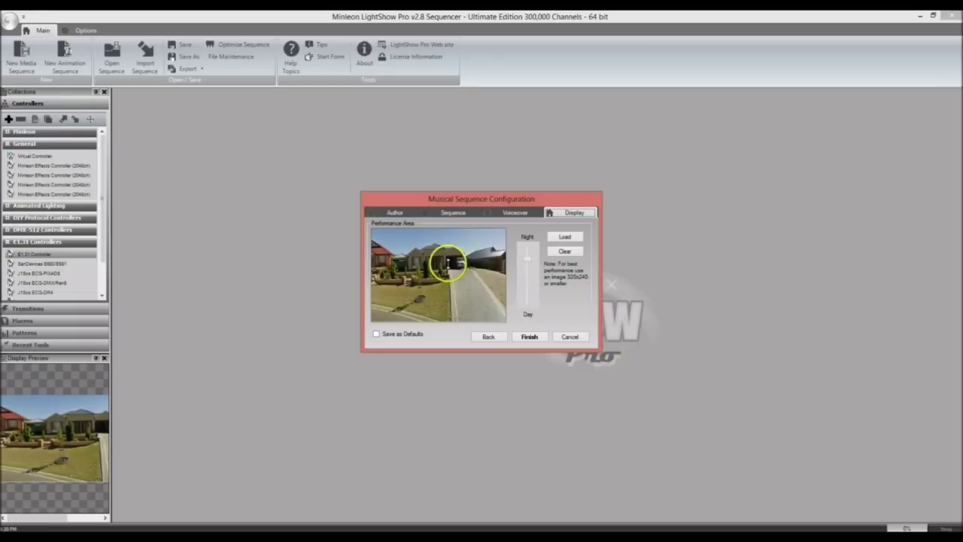
{"action": "left_click", "coordinate": [564, 236]}
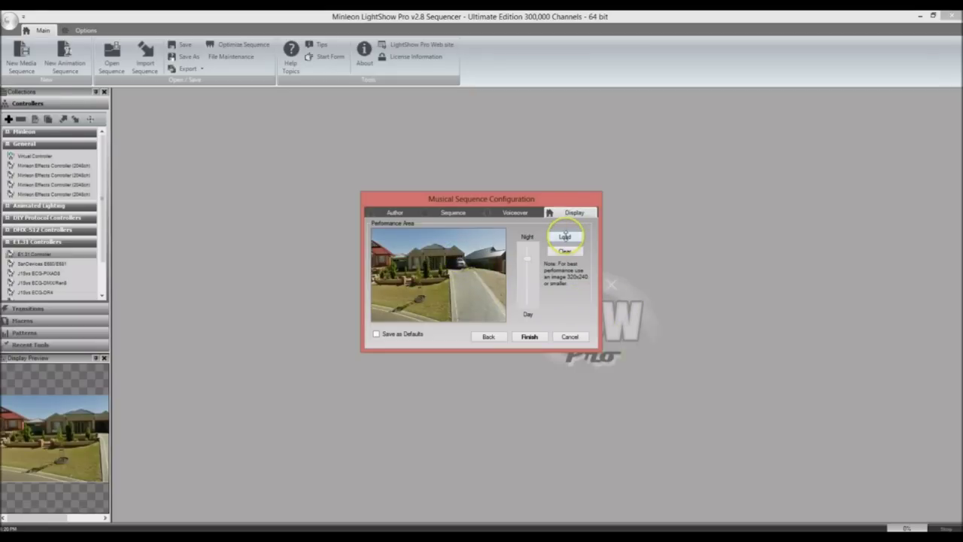
{"action": "left_click", "coordinate": [38, 165]}
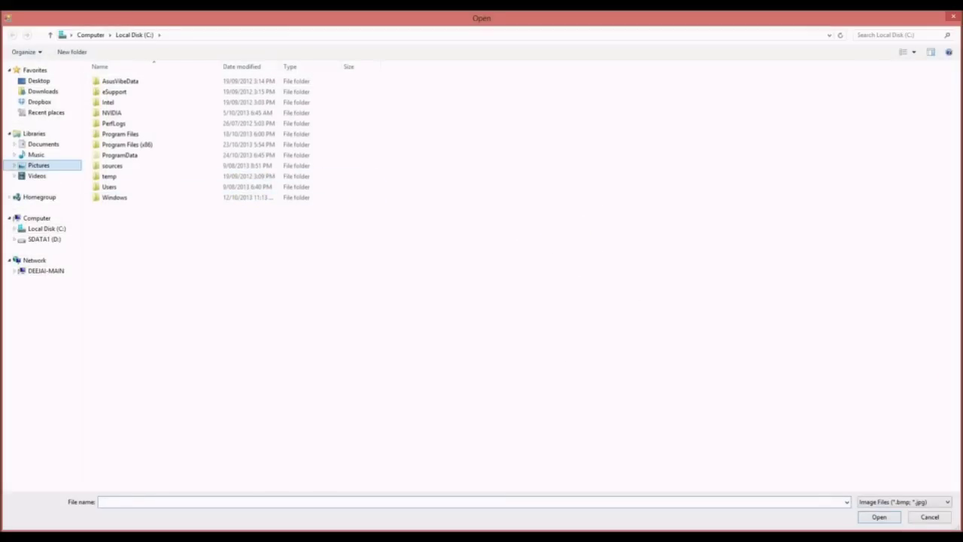
{"action": "left_click", "coordinate": [225, 94]}
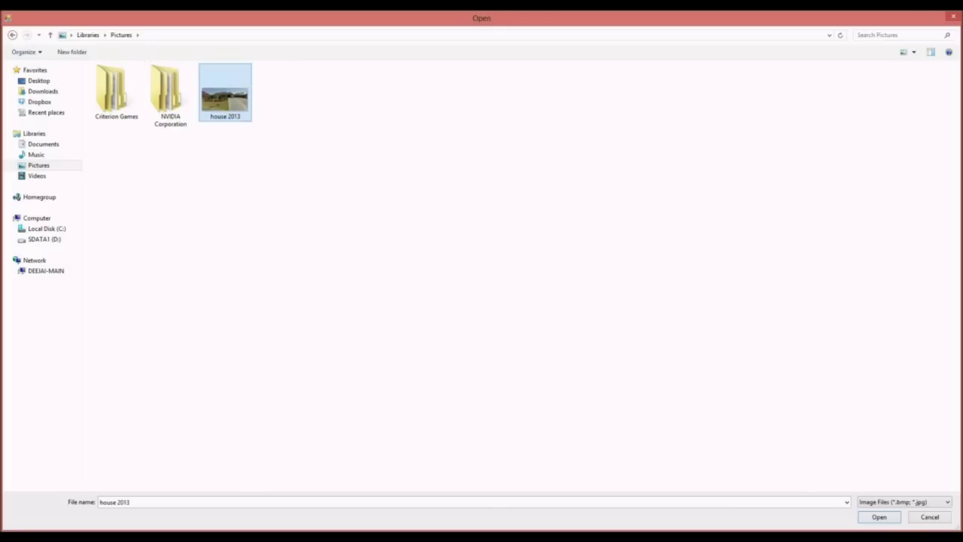
{"action": "key", "text": "Return"}
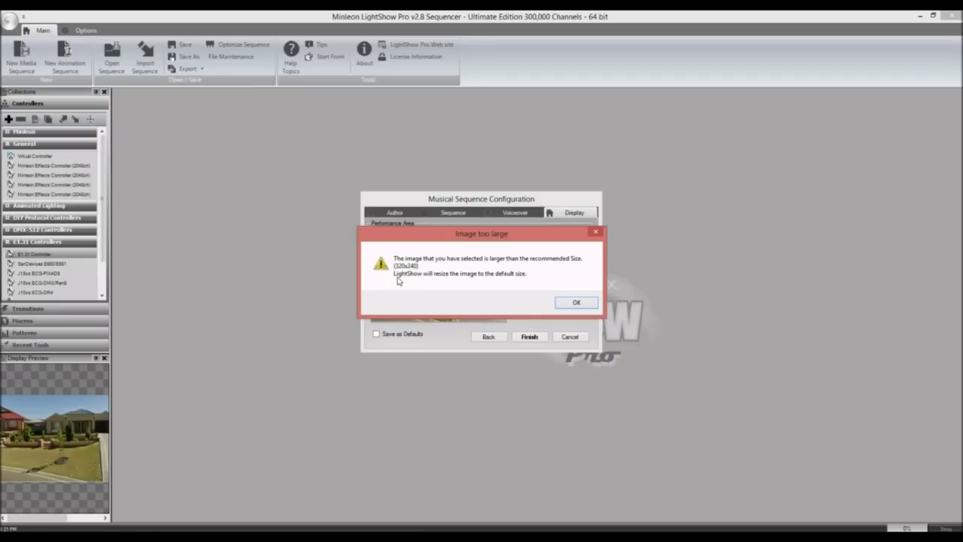
{"action": "left_click", "coordinate": [573, 302]}
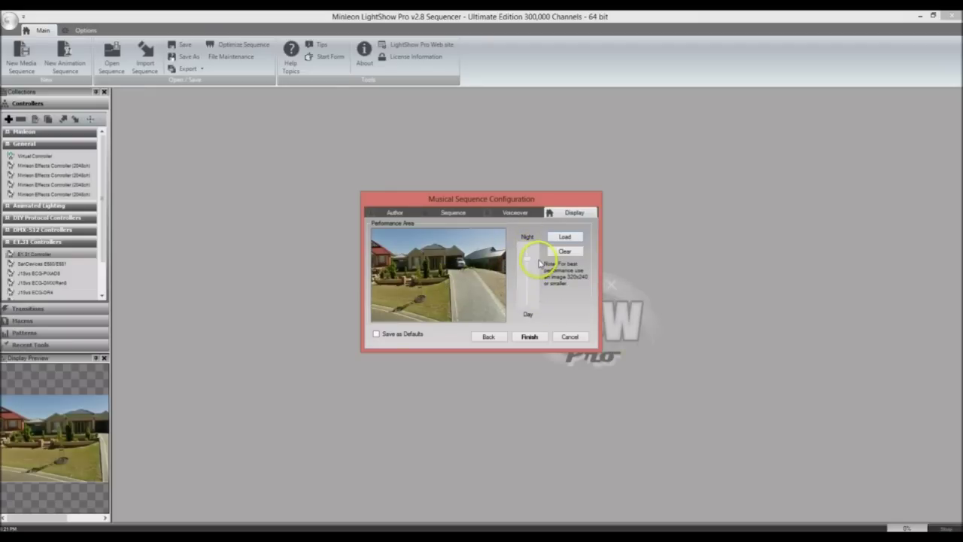
Darken the performance area picture to a night look, save the settings as defaults and finish the sequence configuration
{"action": "mouse_move", "coordinate": [529, 265]}
{"action": "left_mouse_down"}
{"action": "mouse_move", "coordinate": [524, 304]}
{"action": "mouse_move", "coordinate": [528, 275]}
{"action": "left_mouse_up"}
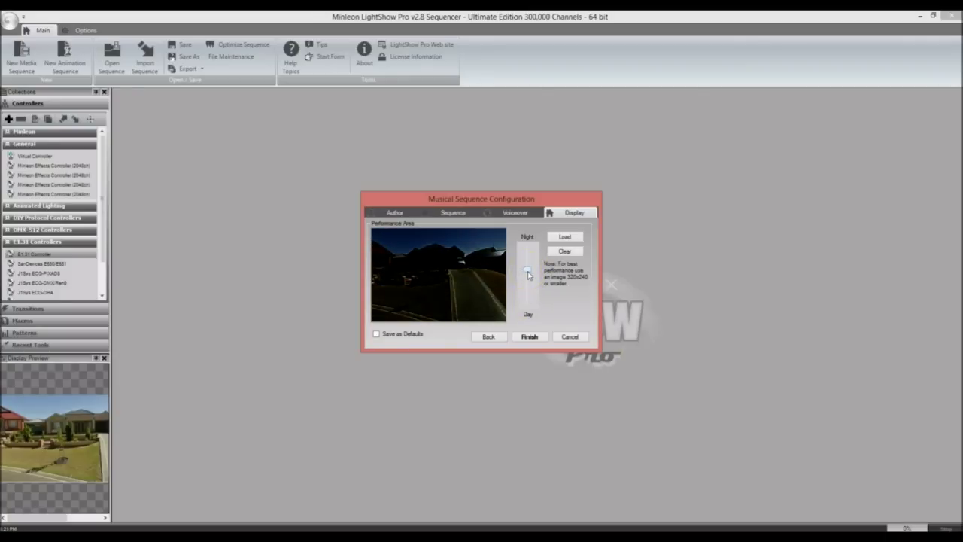
{"action": "left_click", "coordinate": [528, 276]}
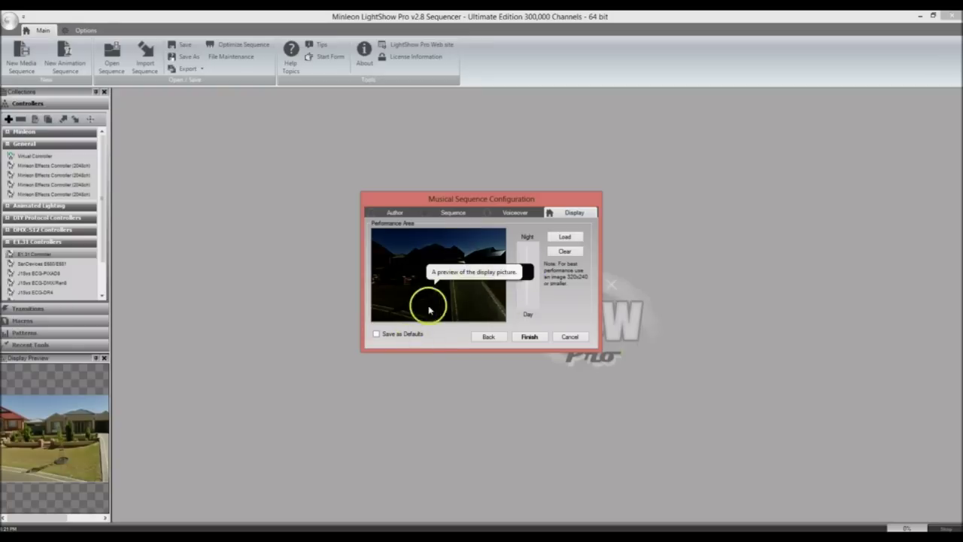
{"action": "left_click", "coordinate": [524, 337]}
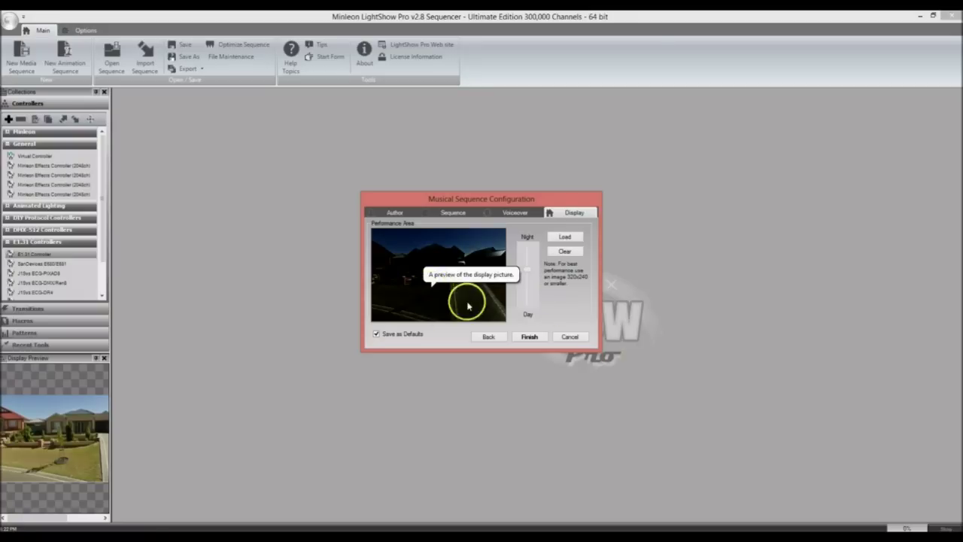
{"action": "left_click", "coordinate": [529, 337]}
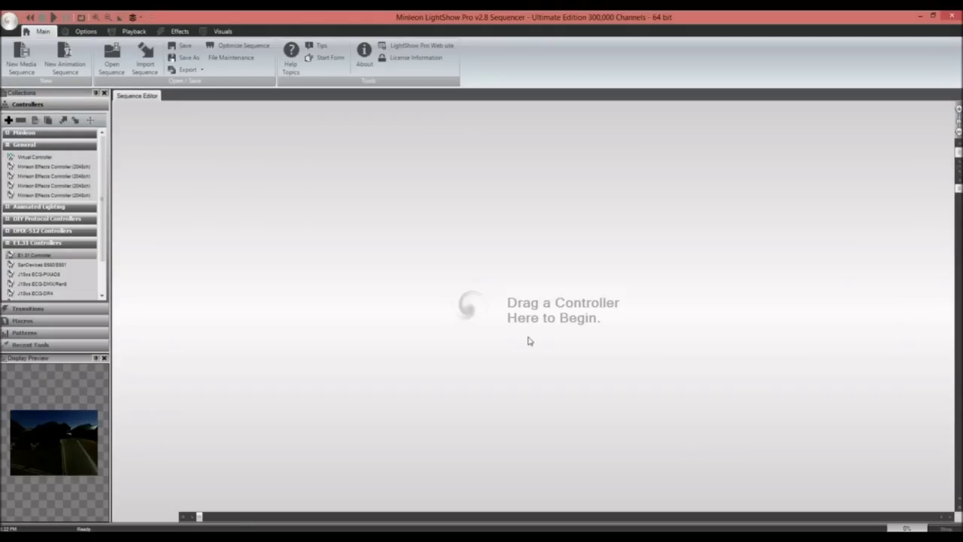
{"action": "left_click", "coordinate": [540, 336]}
{"action": "left_click", "coordinate": [215, 366]}
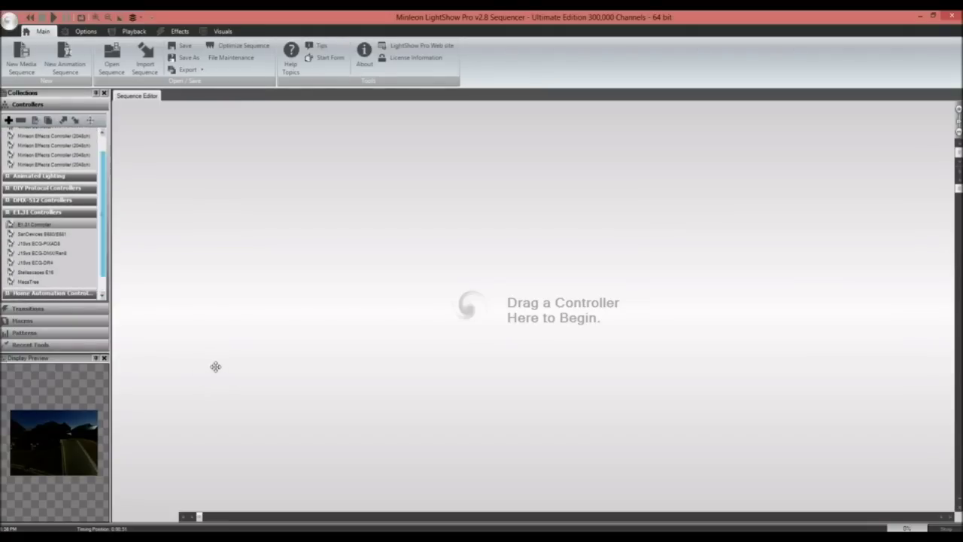
{"action": "left_click", "coordinate": [7, 145]}
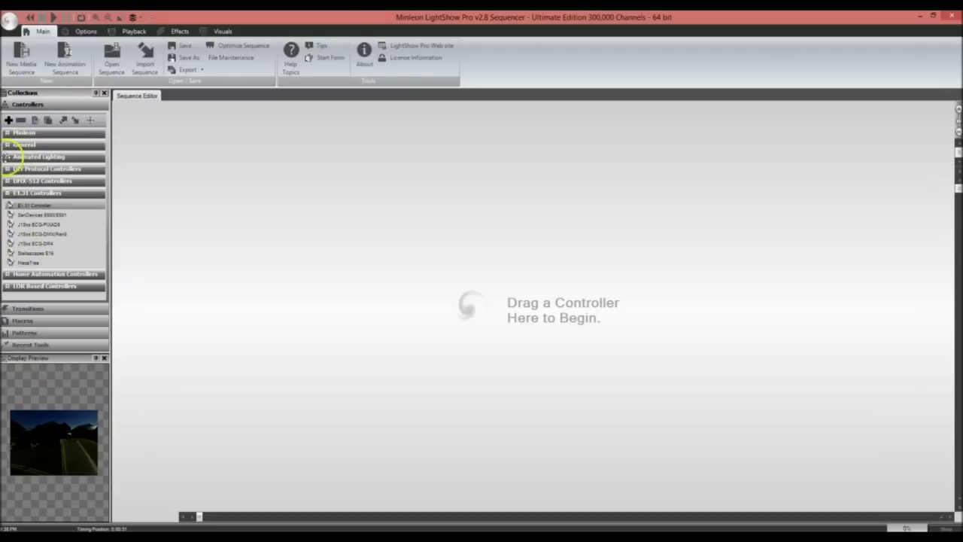
{"action": "left_click", "coordinate": [7, 145]}
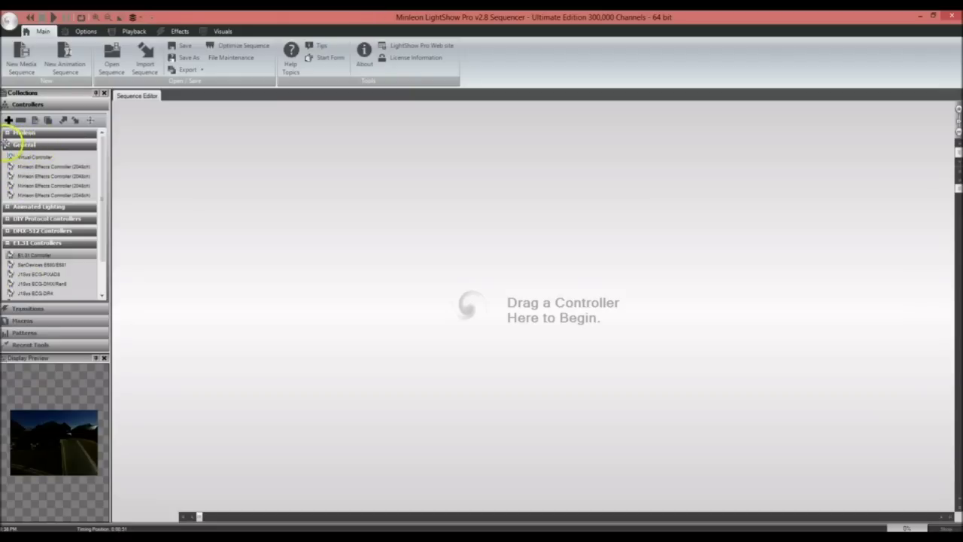
Add an E1.31 Controller from the E1.31 Controllers collection to the sequence, with starting channel number 1
{"action": "left_click", "coordinate": [8, 144]}
{"action": "left_click_drag", "start_coordinate": [19, 205], "coordinate": [238, 345]}
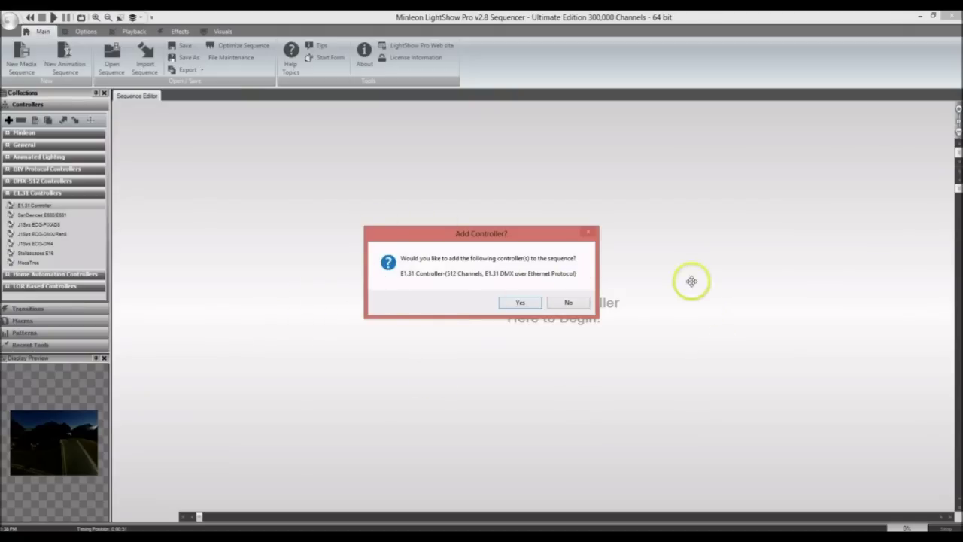
{"action": "left_click", "coordinate": [519, 303]}
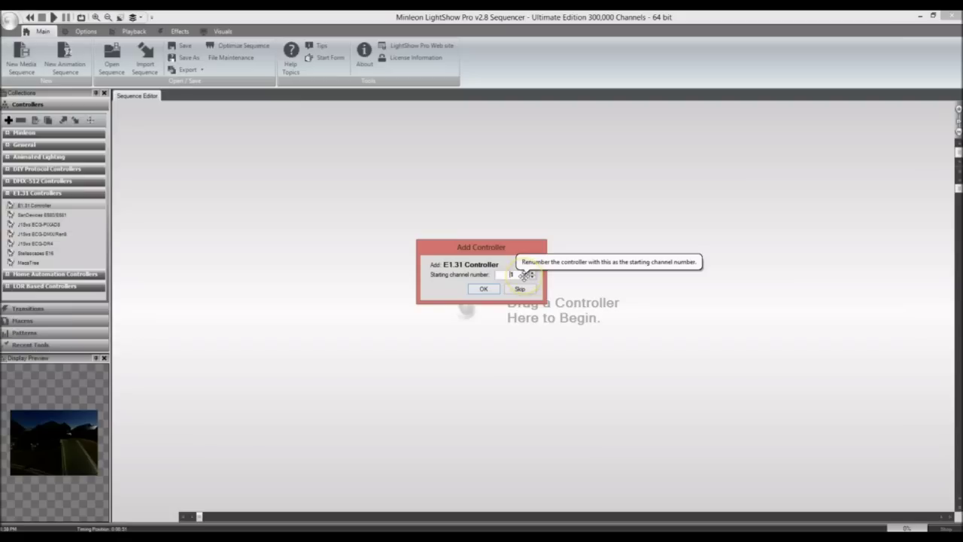
{"action": "left_click", "coordinate": [485, 289]}
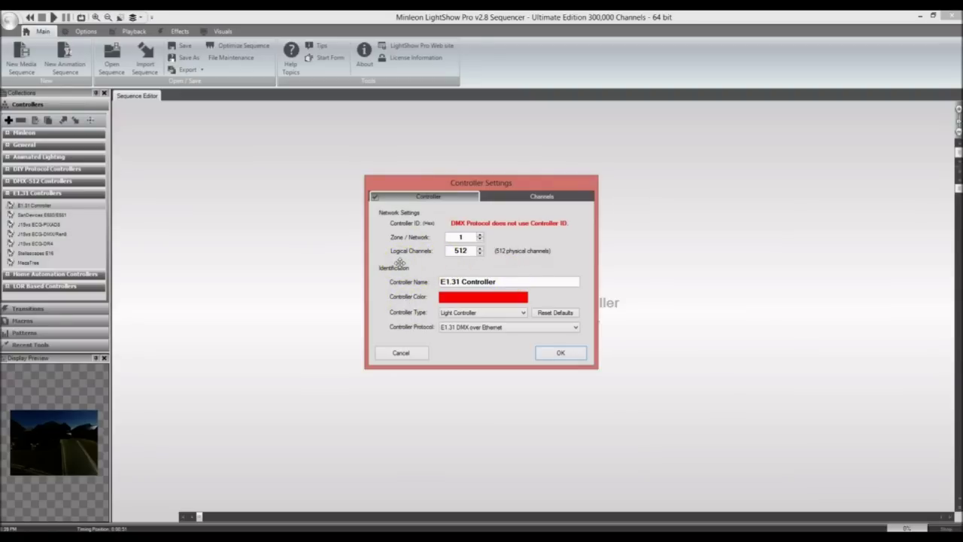
Change the controller type to RGB Light Controller, using the RGB,RGB,RGB channel ordering
{"action": "left_click", "coordinate": [522, 312]}
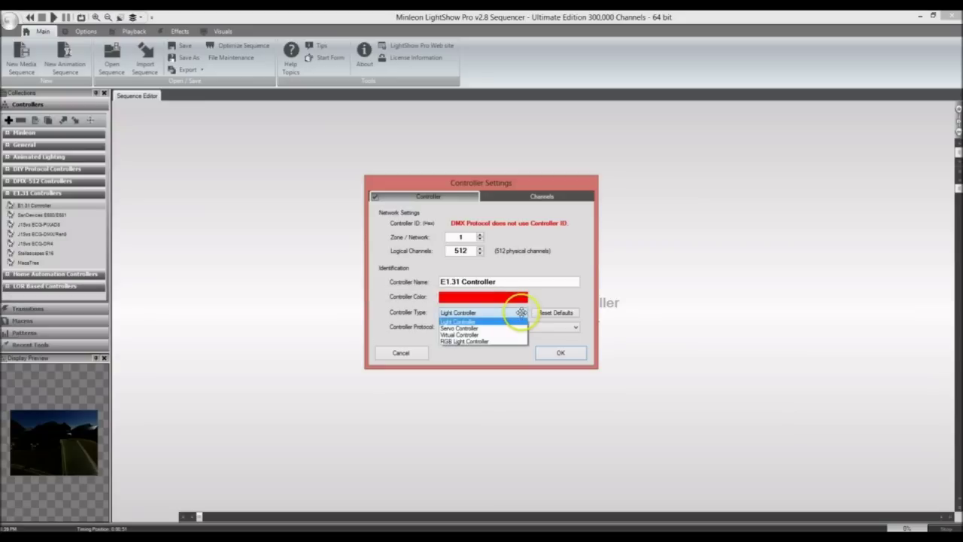
{"action": "left_click", "coordinate": [491, 341]}
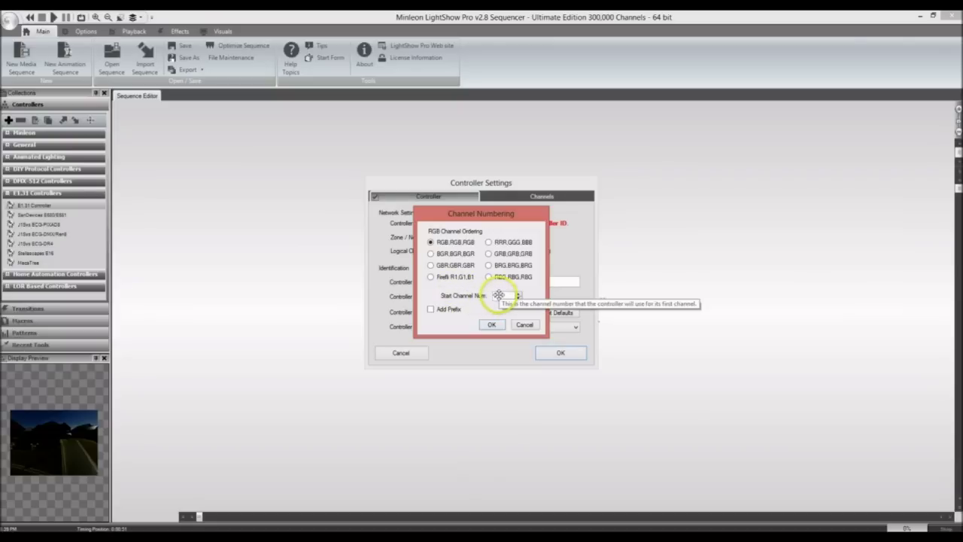
{"action": "left_click", "coordinate": [491, 324]}
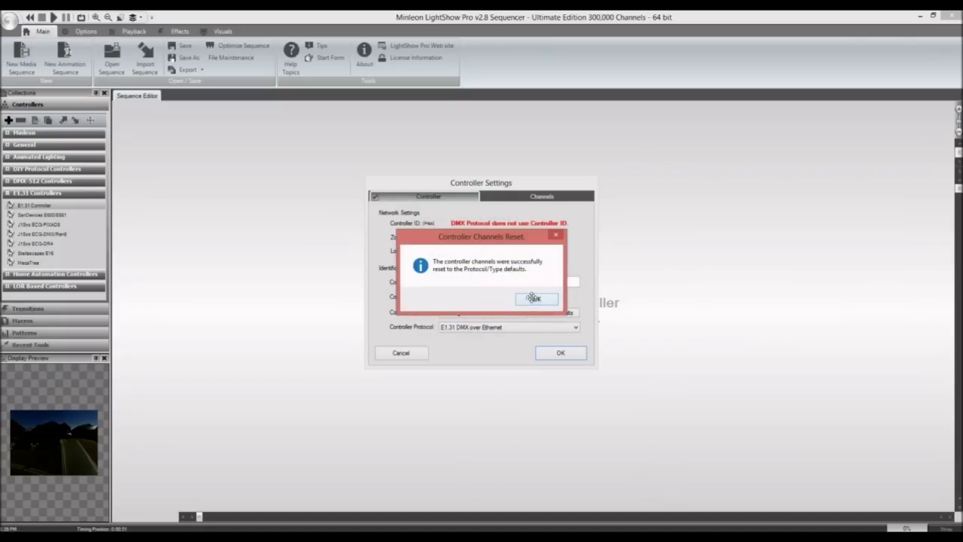
{"action": "left_click", "coordinate": [533, 298]}
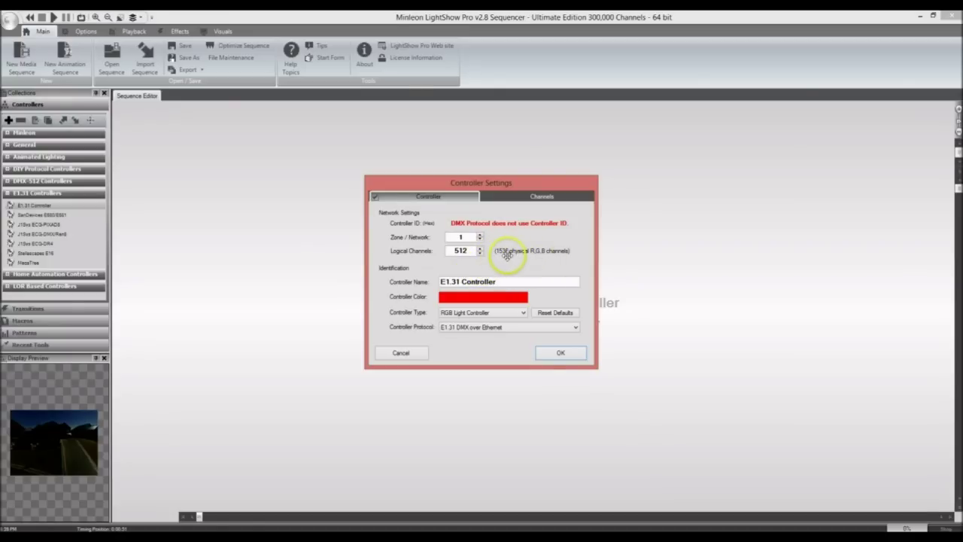
Set the controller's logical channels to 100 and name it Gutter Whole
{"action": "double_click", "coordinate": [467, 251]}
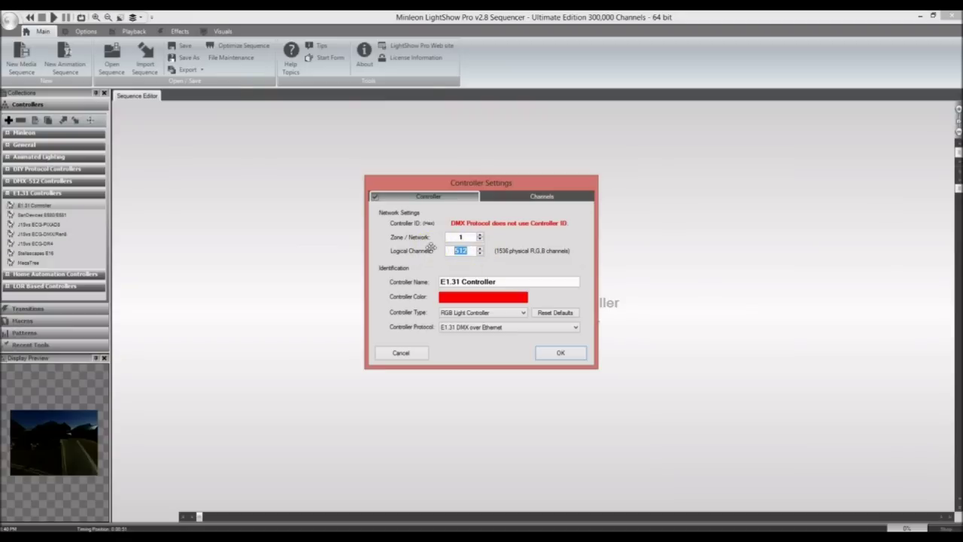
{"action": "type", "text": "100"}
{"action": "left_click", "coordinate": [501, 282]}
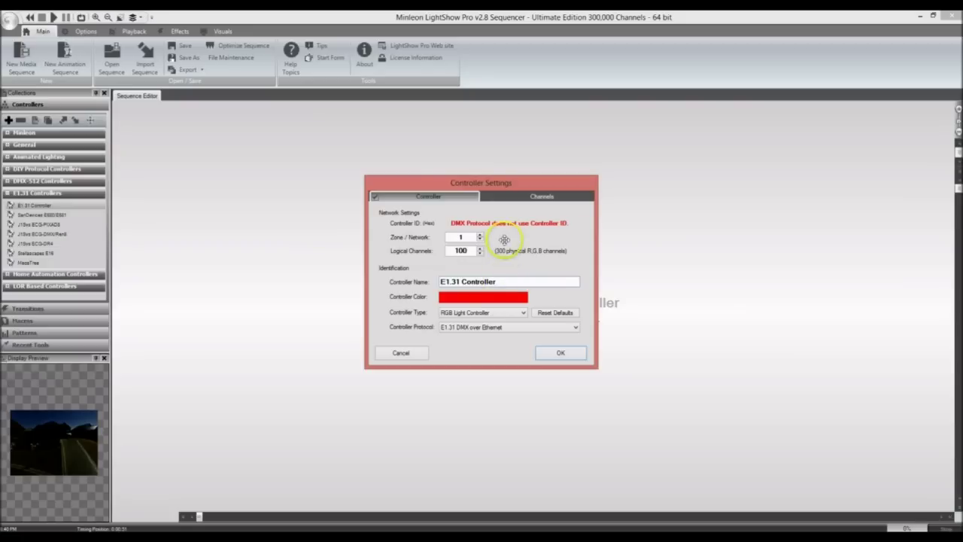
{"action": "left_click_drag", "start_coordinate": [509, 284], "coordinate": [413, 283]}
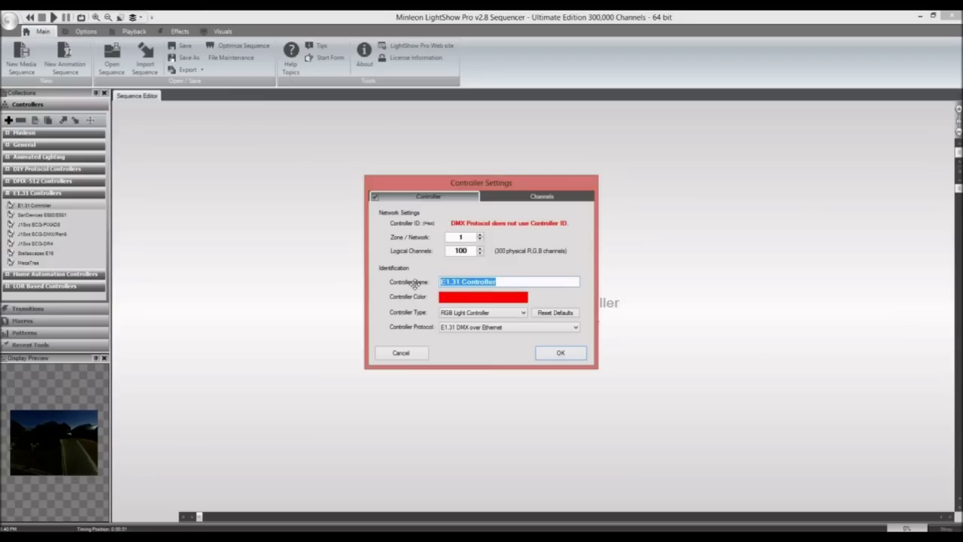
{"action": "type", "text": "Gutter Whole"}
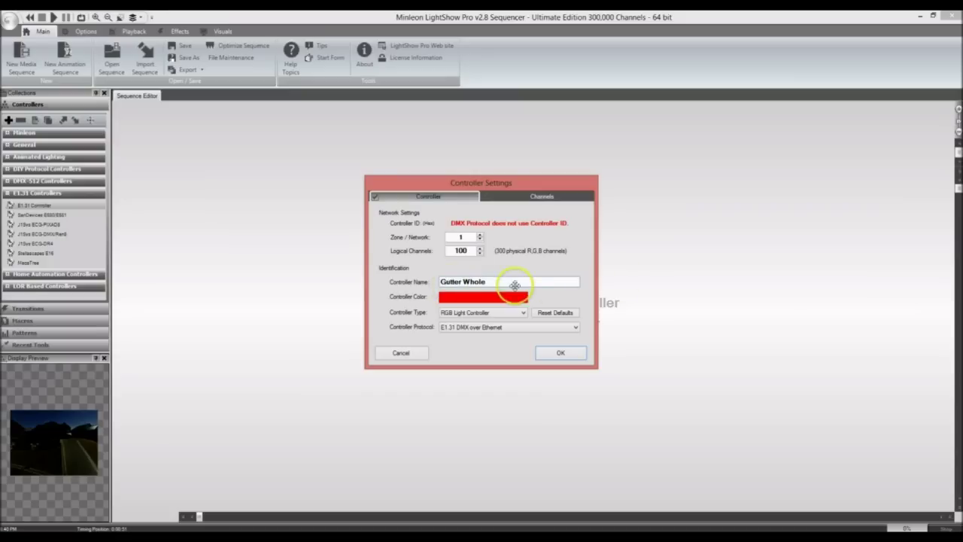
Set the controller color to pure green, 00FF00
{"action": "left_click", "coordinate": [469, 295]}
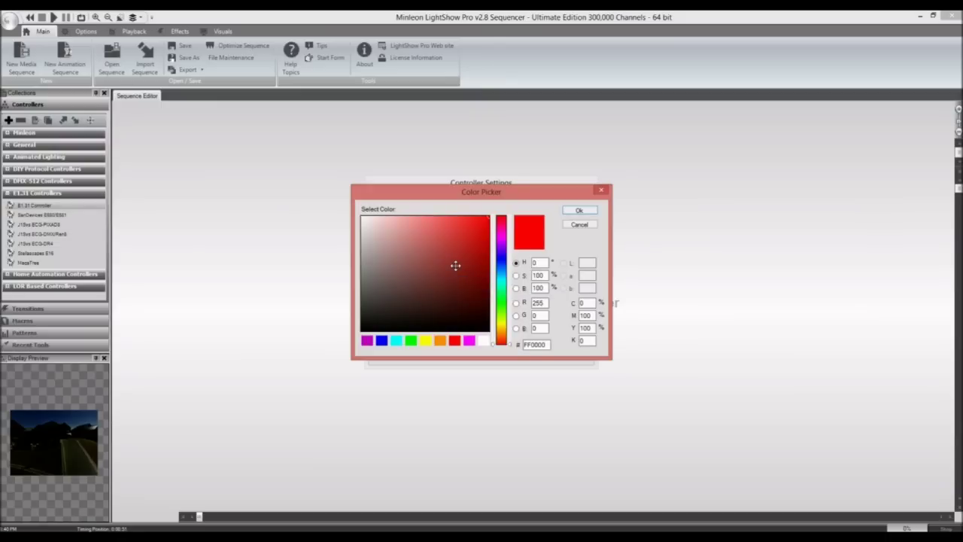
{"action": "left_click", "coordinate": [500, 290]}
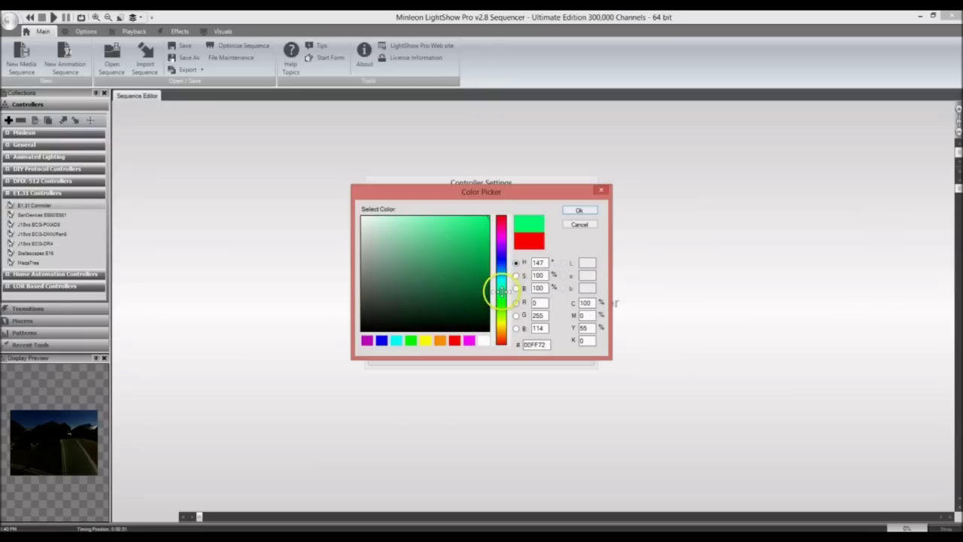
{"action": "left_click", "coordinate": [410, 340]}
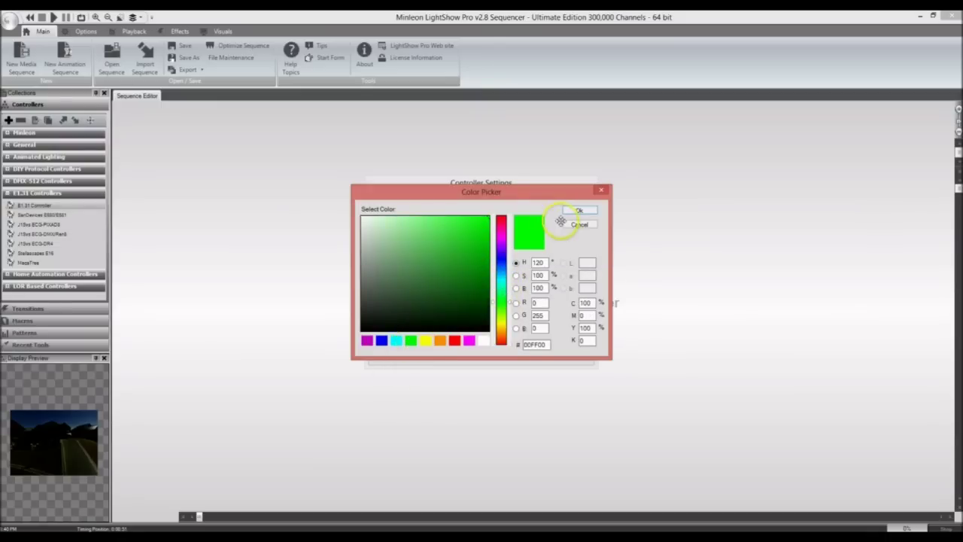
{"action": "left_click", "coordinate": [578, 208]}
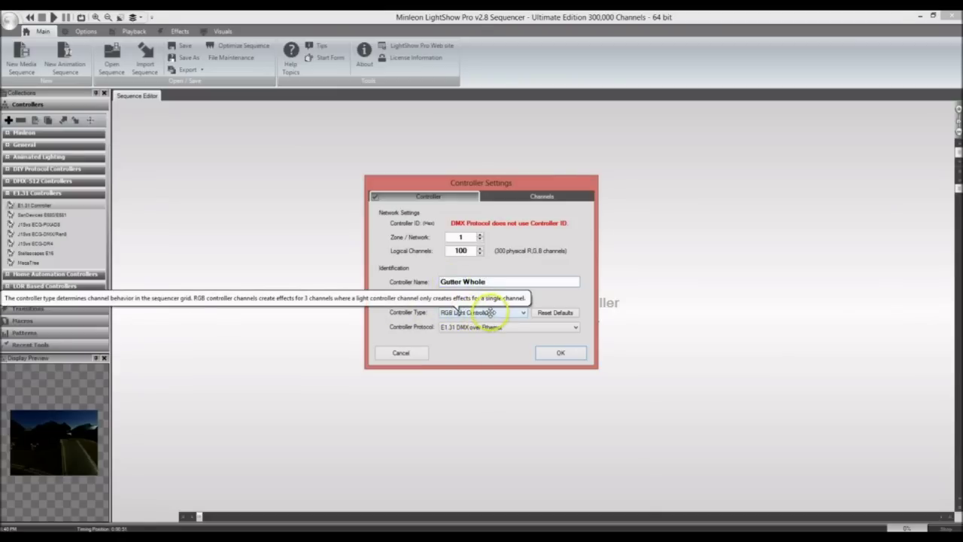
Review the available controller types and protocols, keeping RGB Light Controller and E1.31 DMX over Ethernet
{"action": "left_click", "coordinate": [519, 312]}
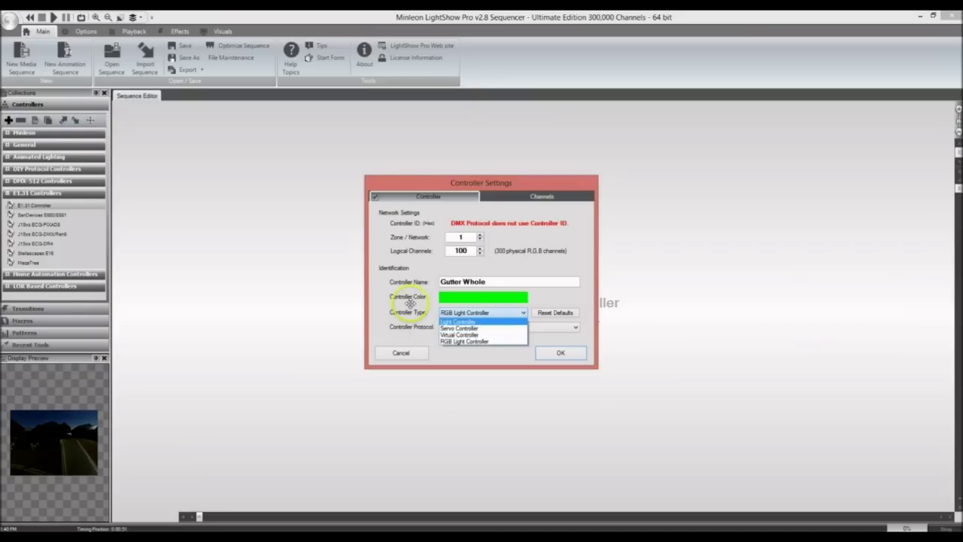
{"action": "left_click", "coordinate": [423, 324]}
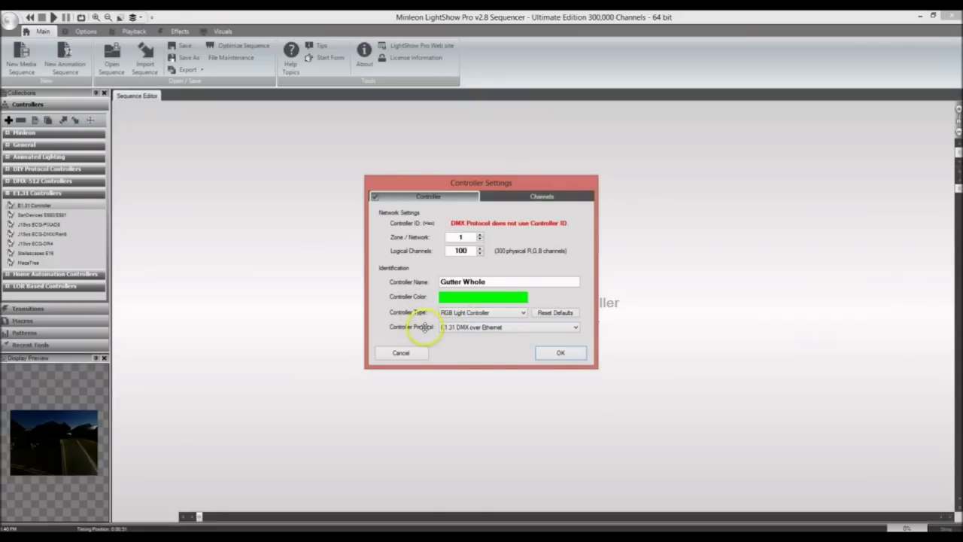
{"action": "left_click", "coordinate": [36, 204]}
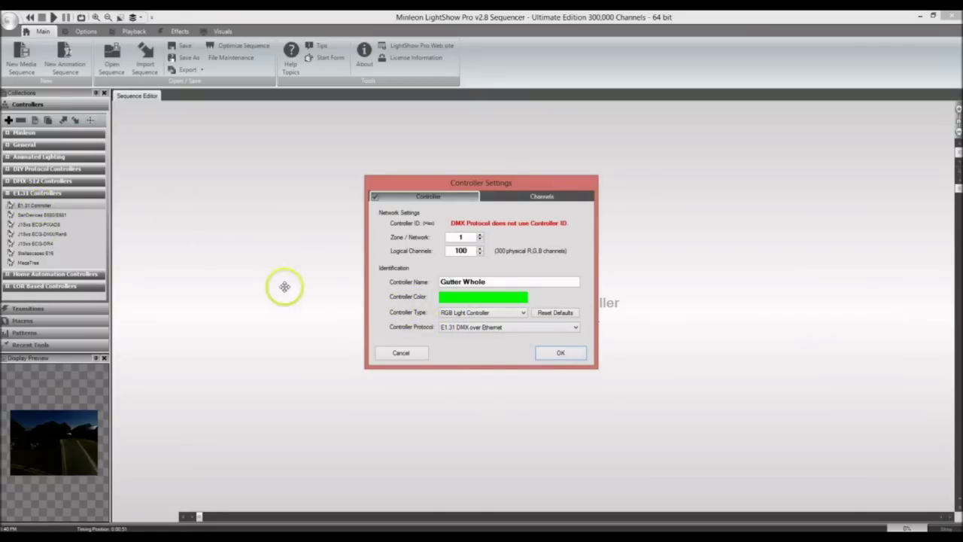
{"action": "left_click", "coordinate": [459, 327]}
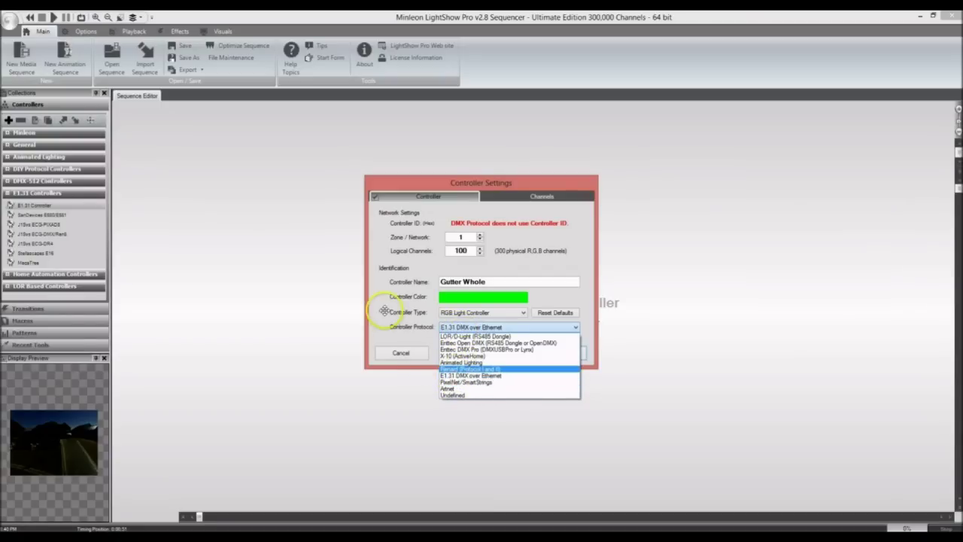
{"action": "left_click", "coordinate": [383, 310]}
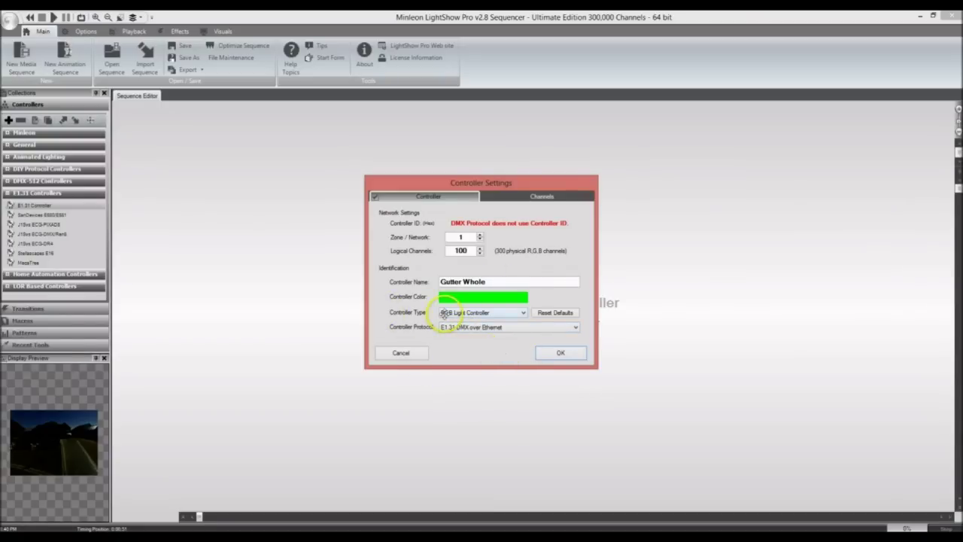
Check the channel list of the Gutter Whole controller and accept its settings to add it to the sequence
{"action": "left_click", "coordinate": [534, 197]}
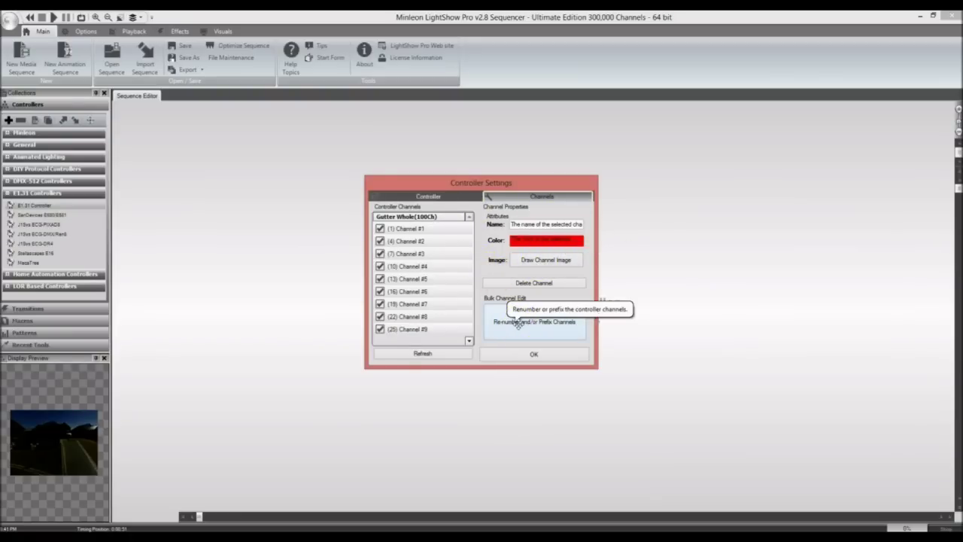
{"action": "left_click", "coordinate": [501, 363]}
{"action": "left_click", "coordinate": [441, 194]}
{"action": "left_click", "coordinate": [543, 352]}
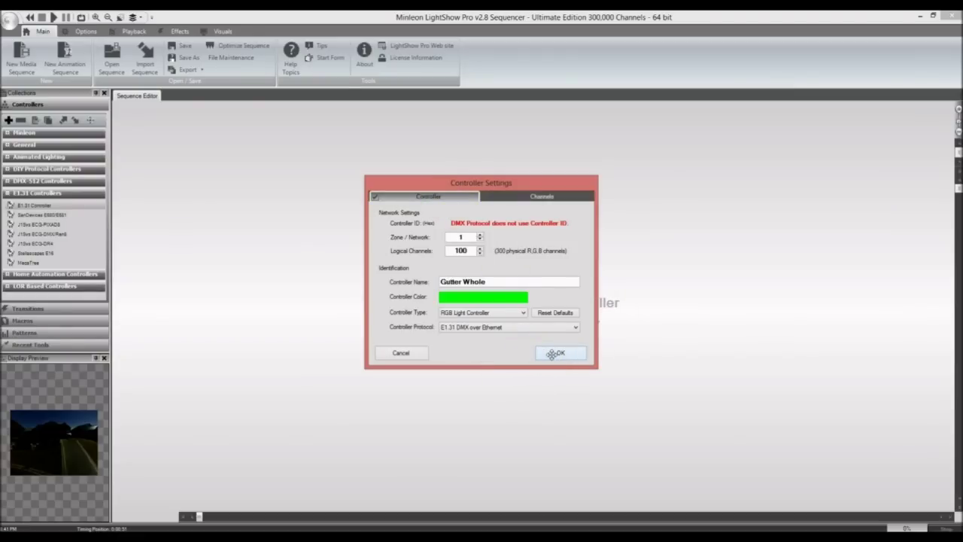
{"action": "left_click", "coordinate": [553, 353]}
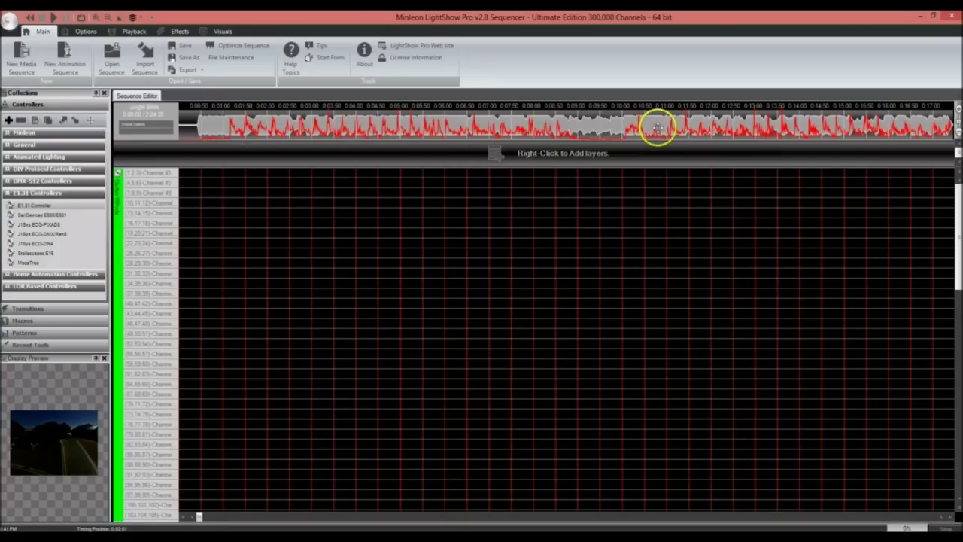
Collapse the Gutter Whole controller in the sequence grid and open the drawing editor for its channel images
{"action": "left_click", "coordinate": [118, 239]}
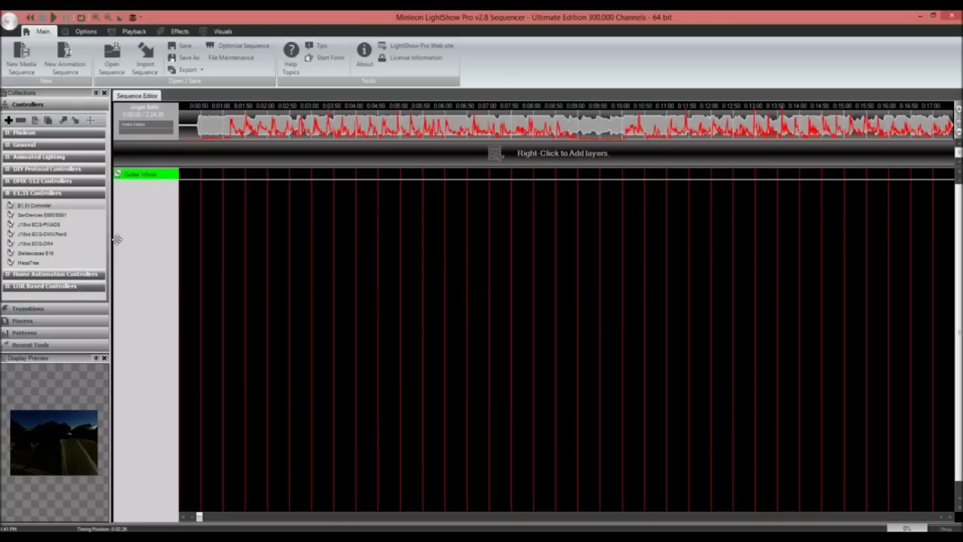
{"action": "right_click", "coordinate": [144, 174]}
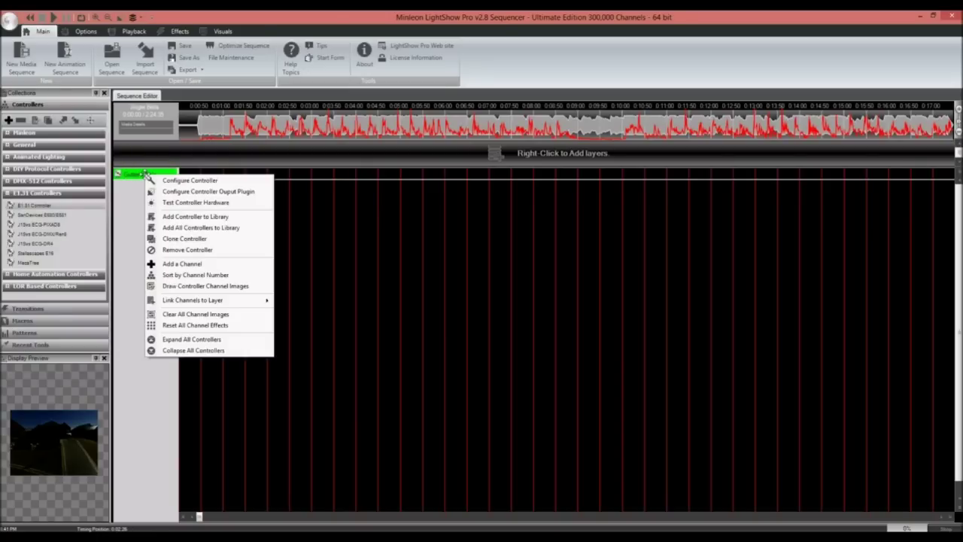
{"action": "left_click", "coordinate": [190, 286]}
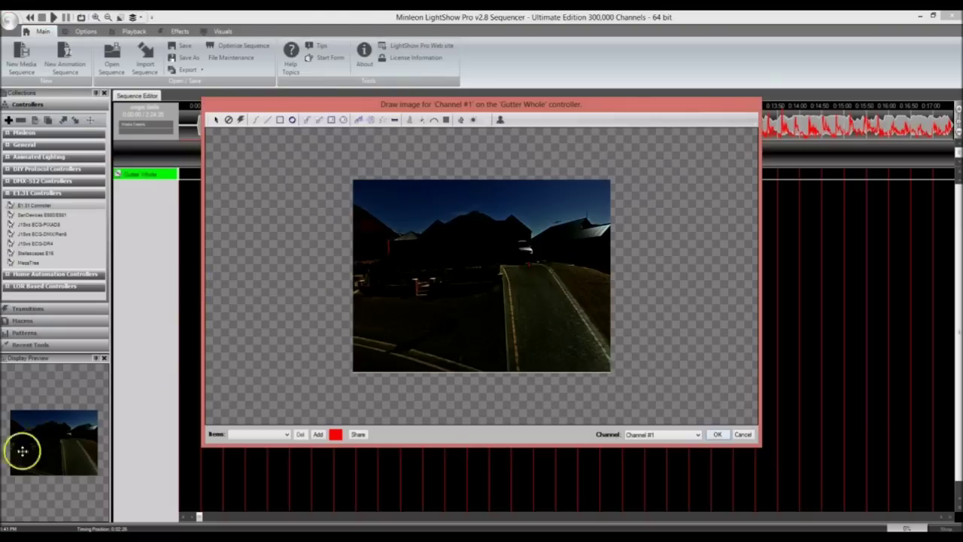
{"action": "scroll", "coordinate": [486, 326], "scroll_direction": "up", "scroll_amount": 1}
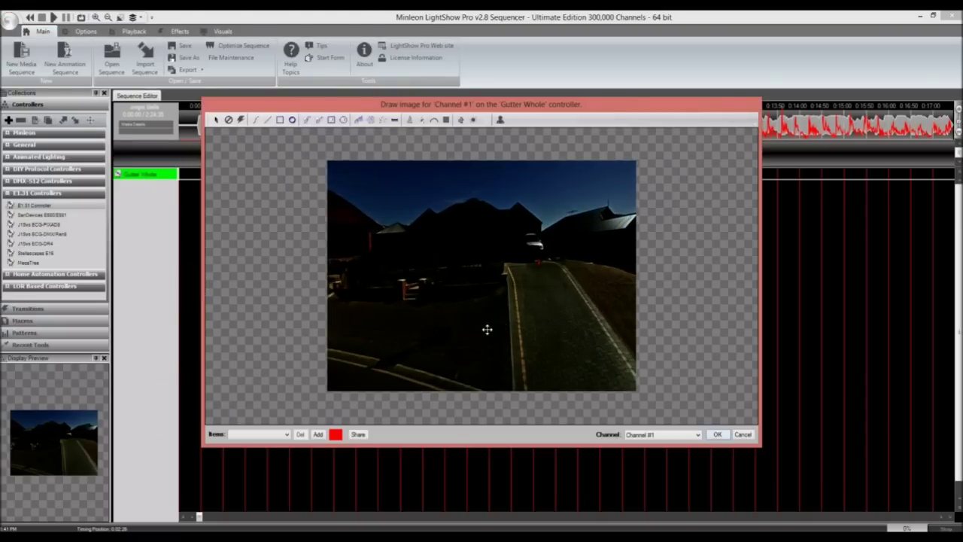
{"action": "scroll", "coordinate": [486, 328], "scroll_direction": "up", "scroll_amount": 1}
{"action": "scroll", "coordinate": [486, 329], "scroll_direction": "down", "scroll_amount": 2}
{"action": "scroll", "coordinate": [486, 329], "scroll_direction": "up", "scroll_amount": 1}
{"action": "left_click", "coordinate": [468, 292]}
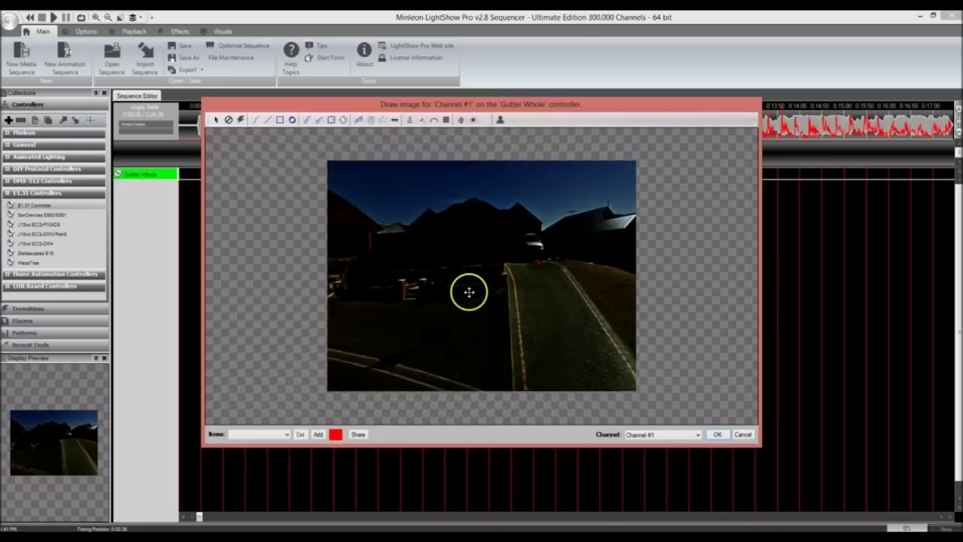
{"action": "scroll", "coordinate": [478, 286], "scroll_direction": "up", "scroll_amount": 3}
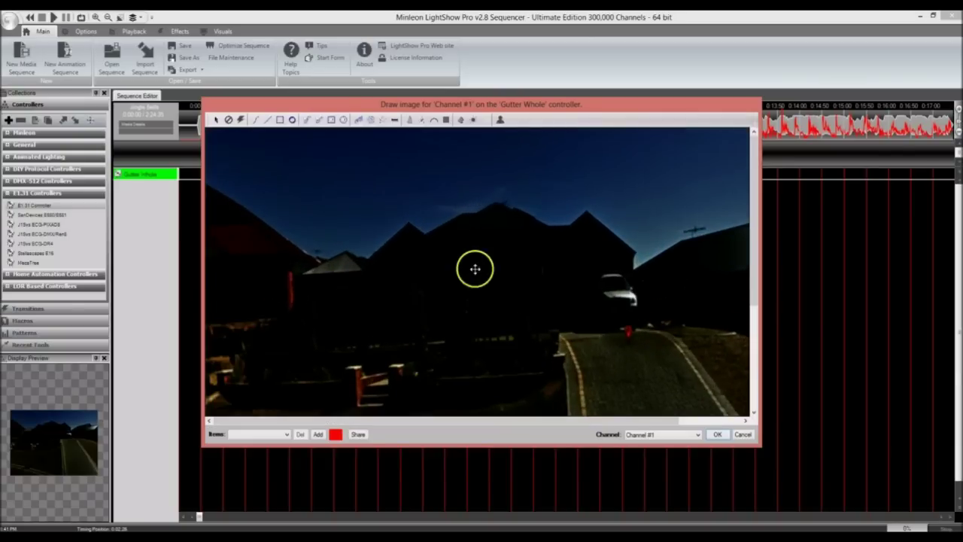
{"action": "scroll", "coordinate": [497, 278], "scroll_direction": "up", "scroll_amount": 1}
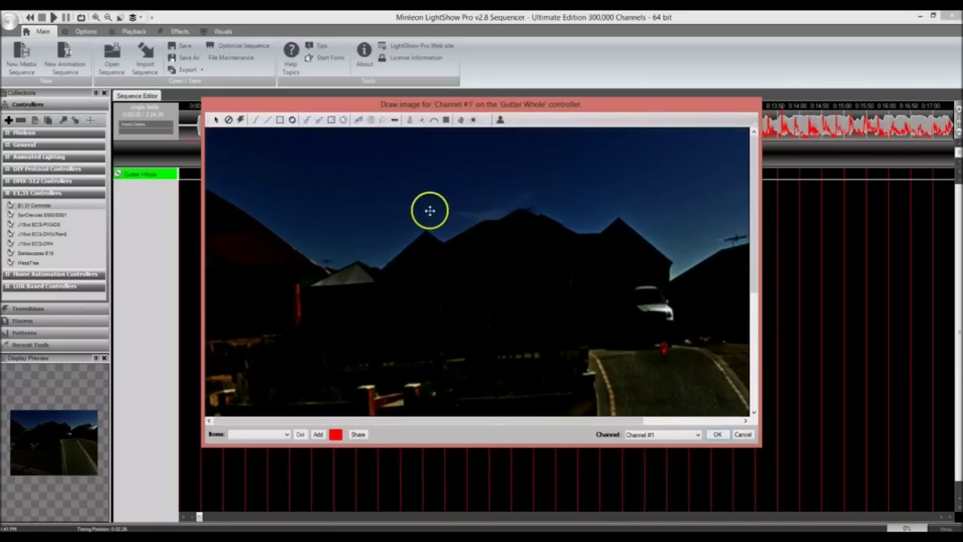
Examine the drawing tools available for channel images, including Ellipse, Tree, Arch and Matrix
{"action": "left_click", "coordinate": [293, 119]}
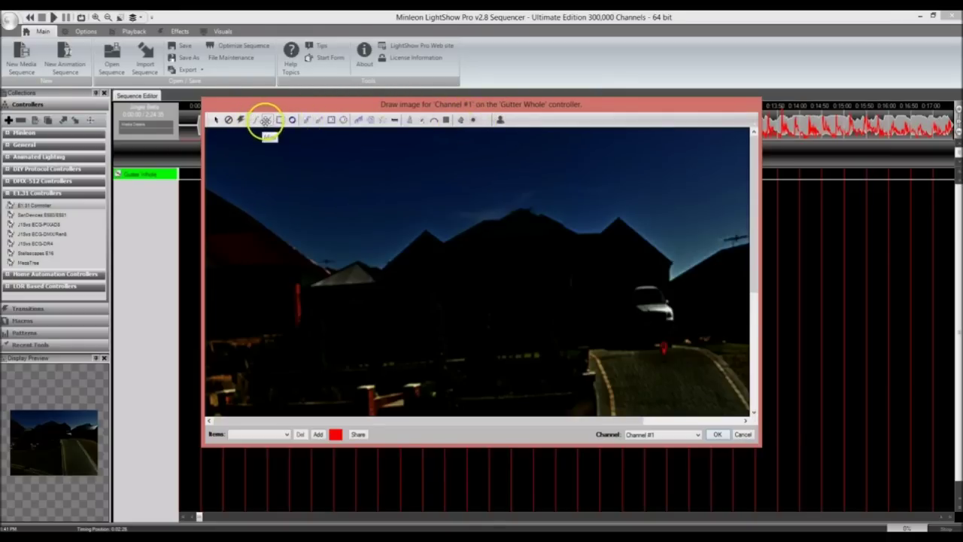
{"action": "left_click", "coordinate": [279, 121]}
{"action": "left_click", "coordinate": [292, 120]}
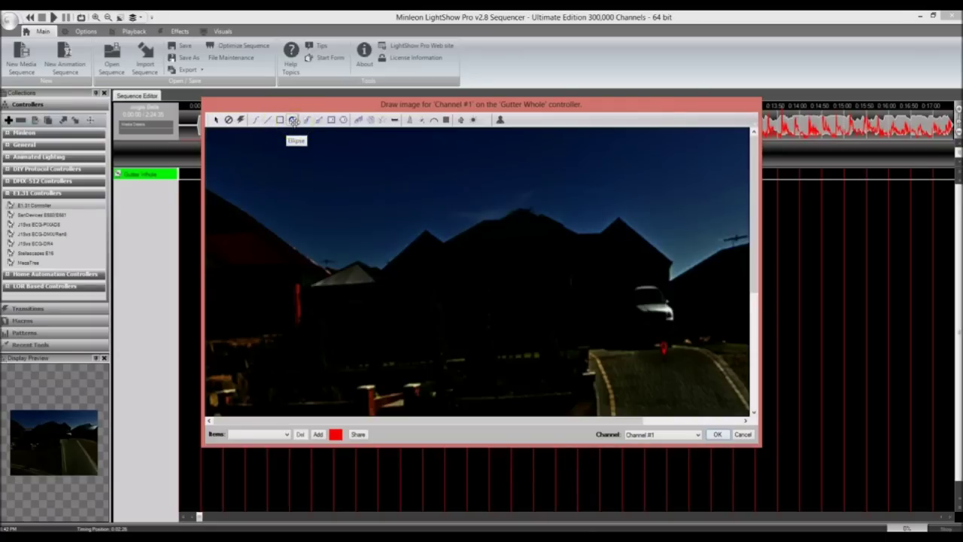
{"action": "left_click", "coordinate": [306, 119]}
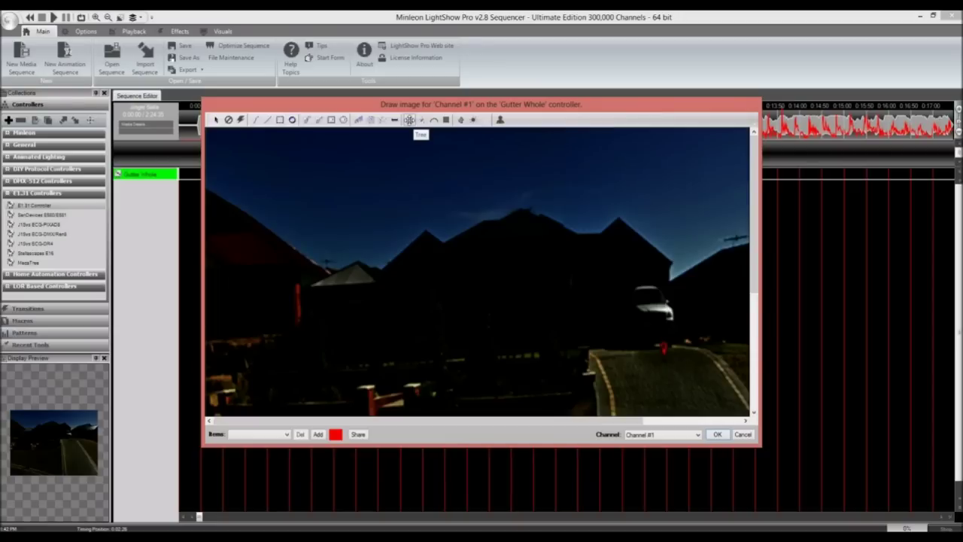
{"action": "left_click", "coordinate": [419, 120]}
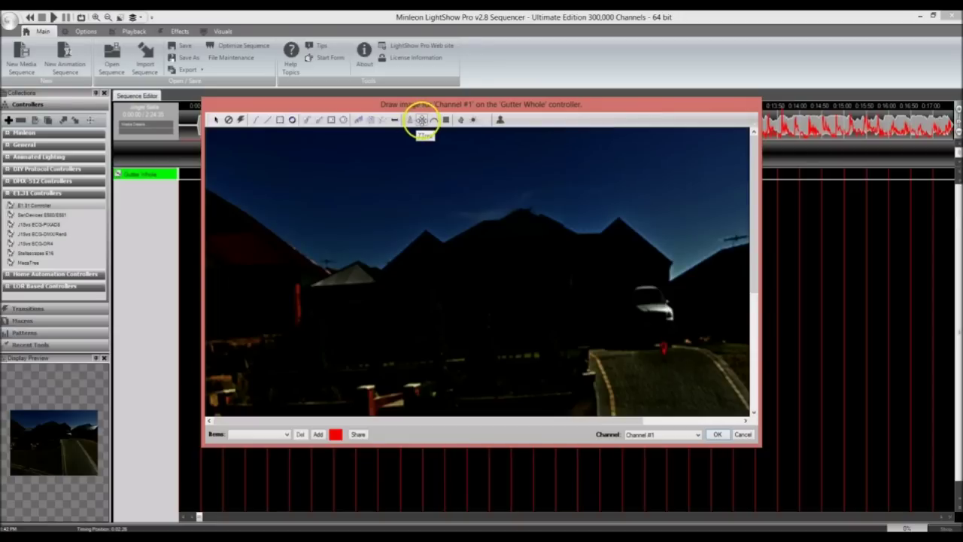
{"action": "left_click", "coordinate": [432, 121]}
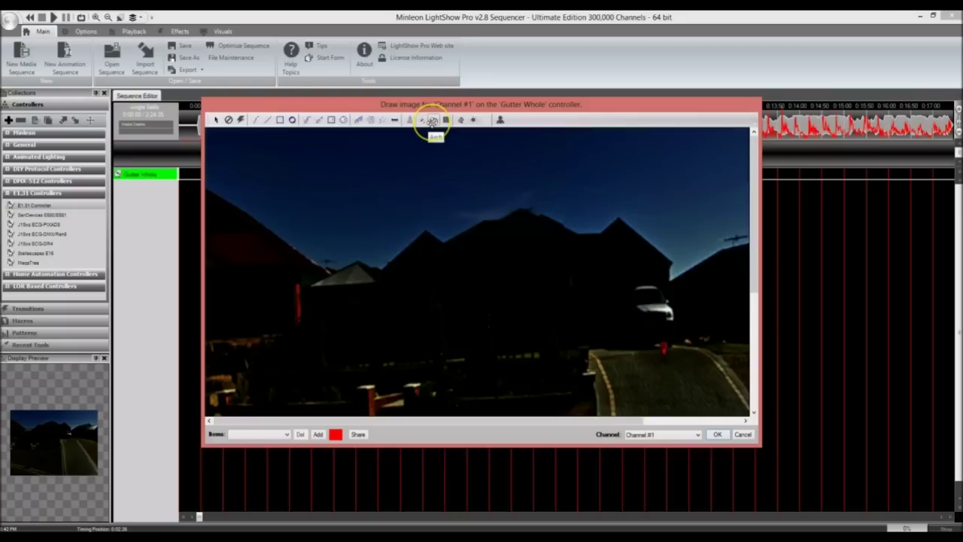
{"action": "left_click", "coordinate": [444, 122]}
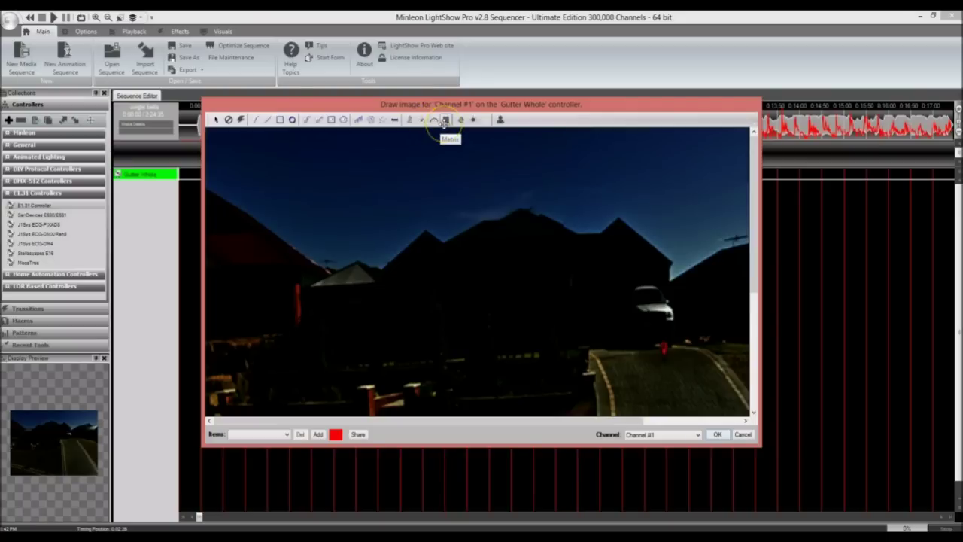
{"action": "left_click", "coordinate": [460, 120]}
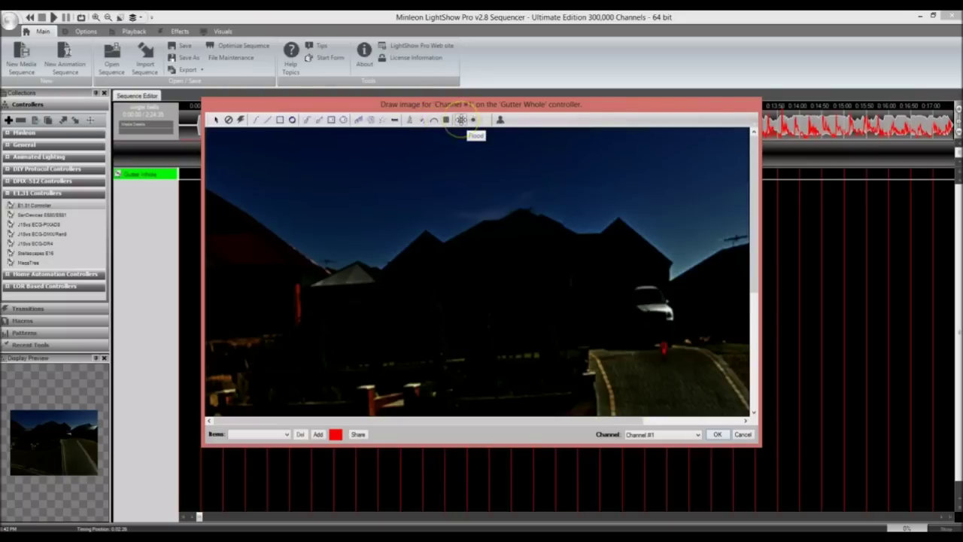
{"action": "left_click", "coordinate": [473, 120]}
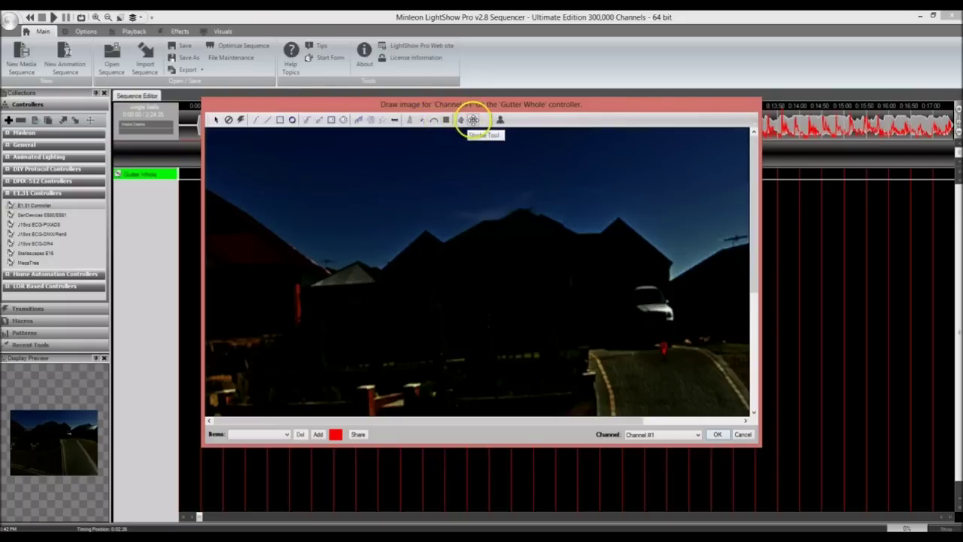
{"action": "left_click", "coordinate": [487, 121]}
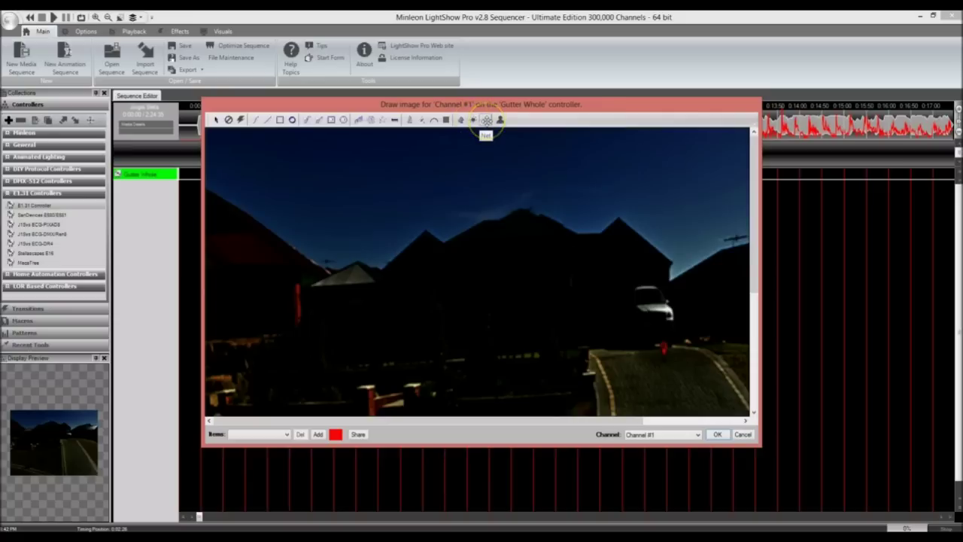
{"action": "left_click", "coordinate": [501, 120]}
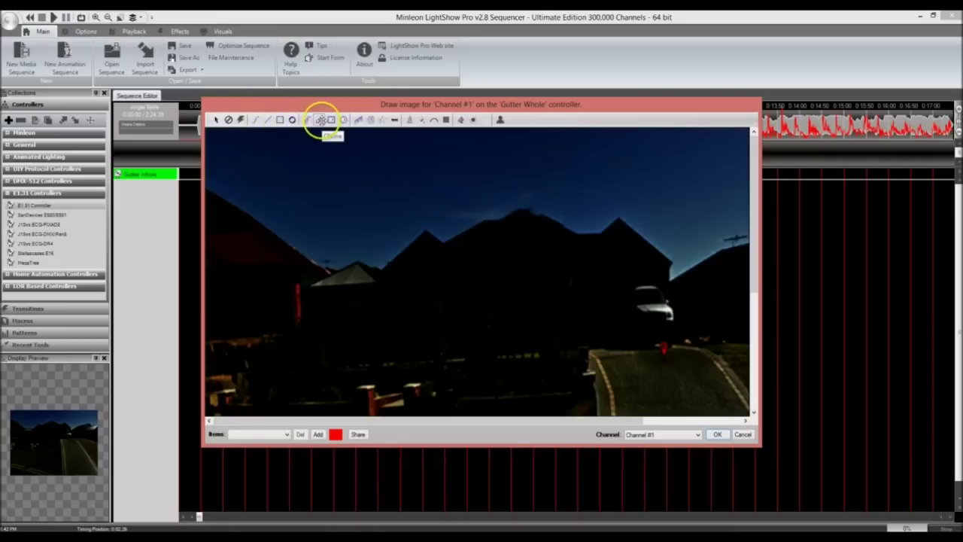
Draw a straight line of lights along the house's gutter, from the left roof edge to the right end of the house
{"action": "left_click", "coordinate": [320, 121]}
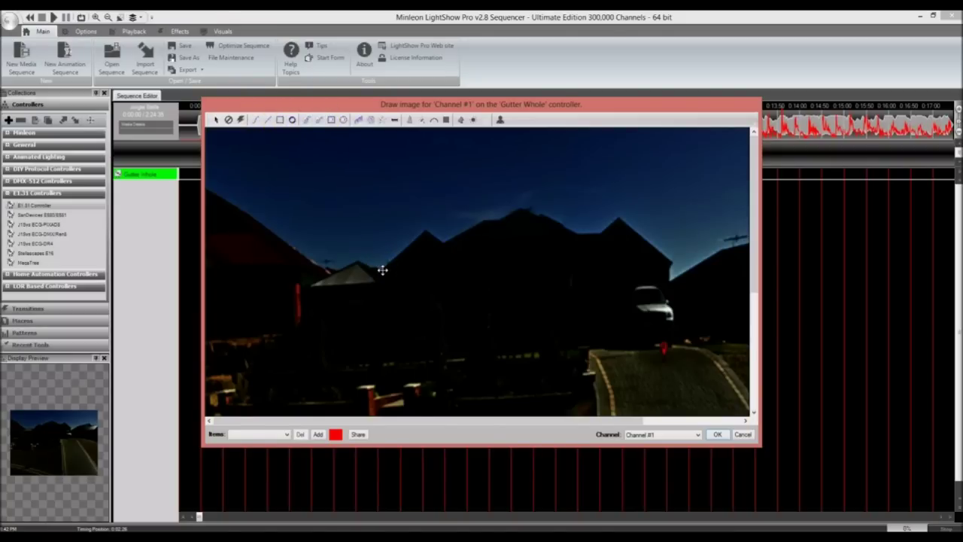
{"action": "left_click_drag", "start_coordinate": [382, 269], "coordinate": [670, 263]}
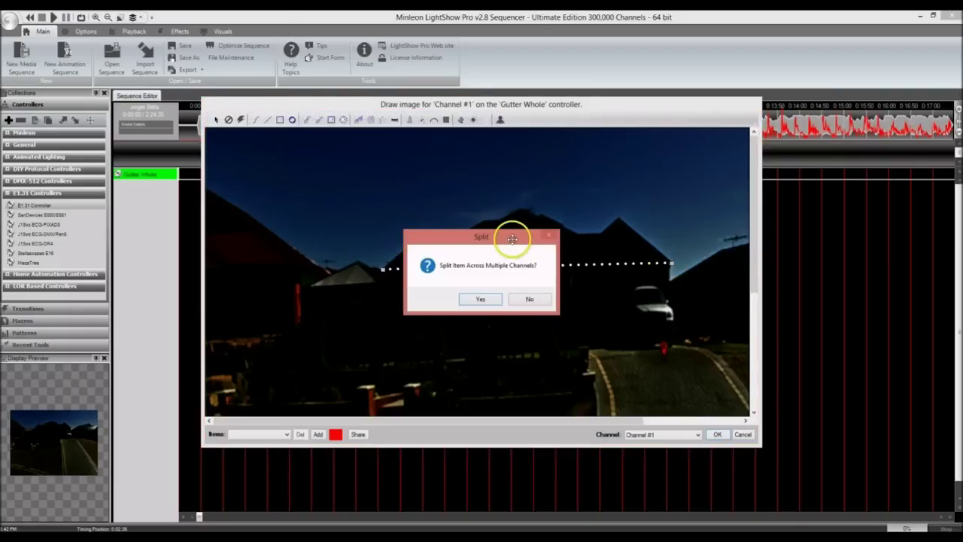
{"action": "left_click_drag", "start_coordinate": [511, 237], "coordinate": [522, 314]}
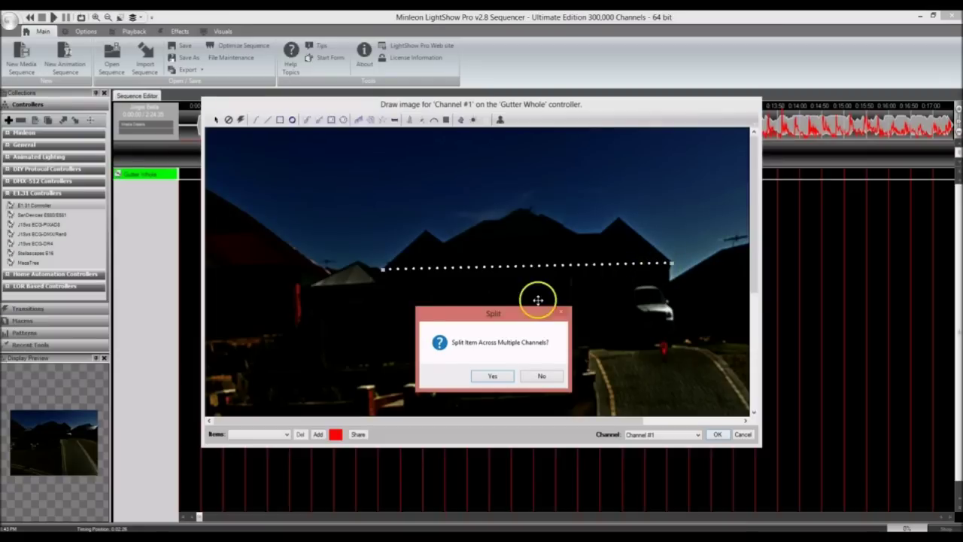
{"action": "left_click_drag", "start_coordinate": [491, 313], "coordinate": [494, 287]}
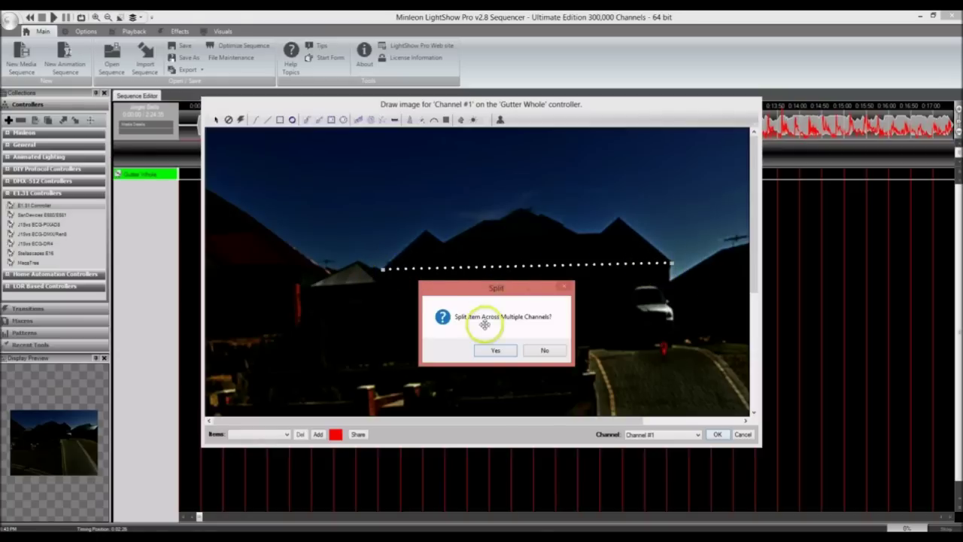
Split the gutter line across Channel #1 to Channel #100 as Single-Pixel Per Channel Section, and accept the channel drawing
{"action": "left_click", "coordinate": [498, 350]}
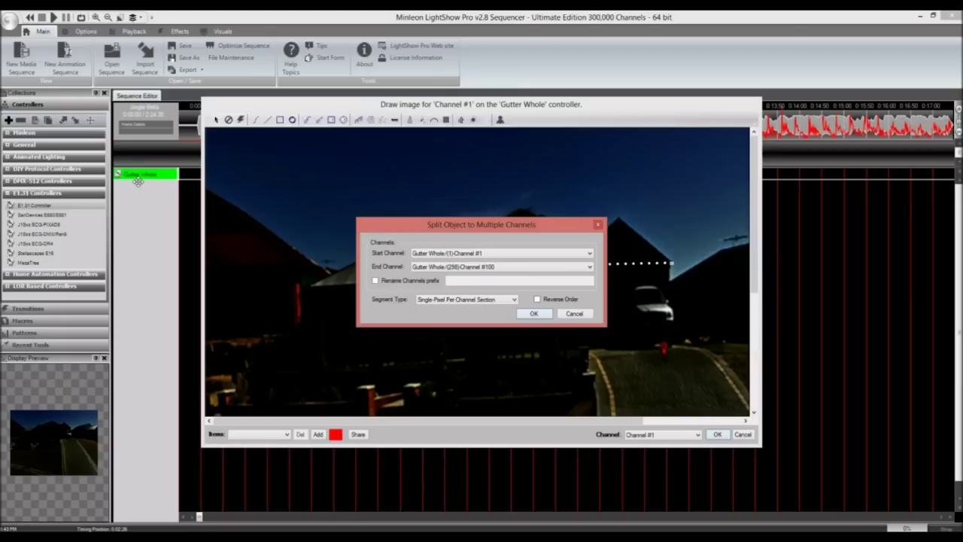
{"action": "left_click", "coordinate": [576, 252]}
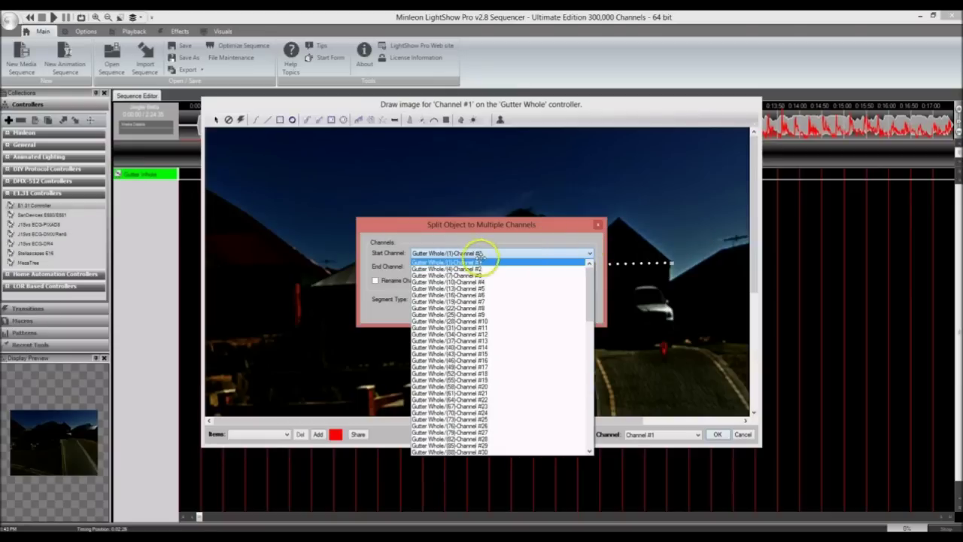
{"action": "left_click", "coordinate": [450, 261]}
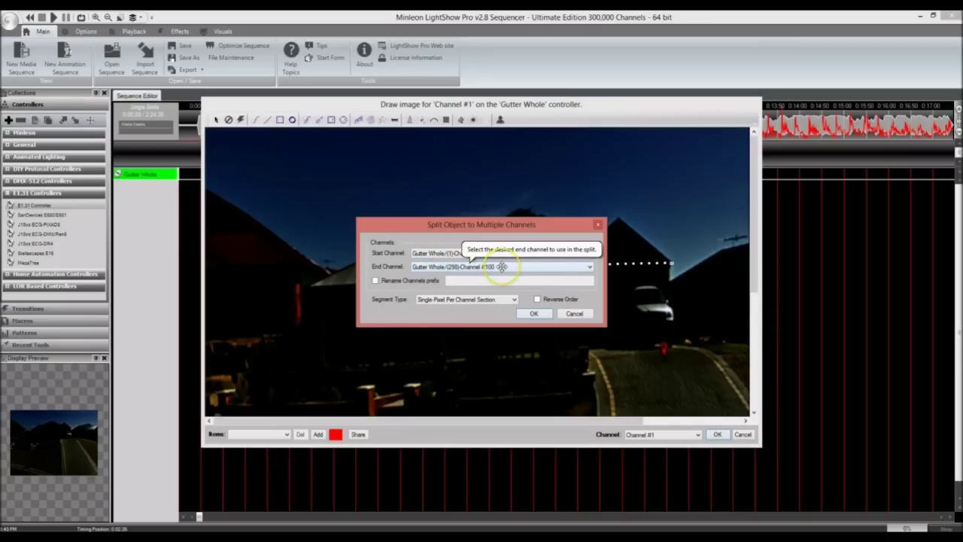
{"action": "left_click", "coordinate": [498, 265]}
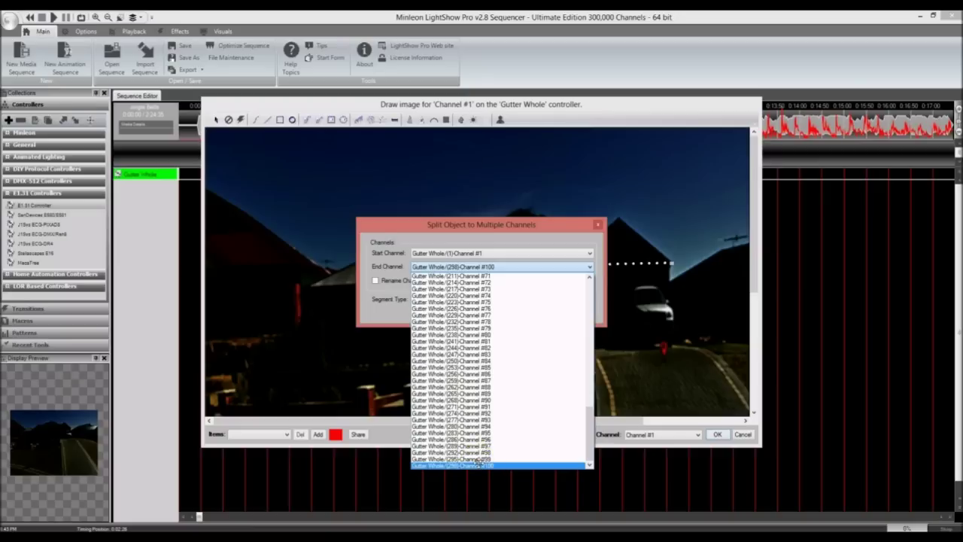
{"action": "left_click", "coordinate": [482, 464]}
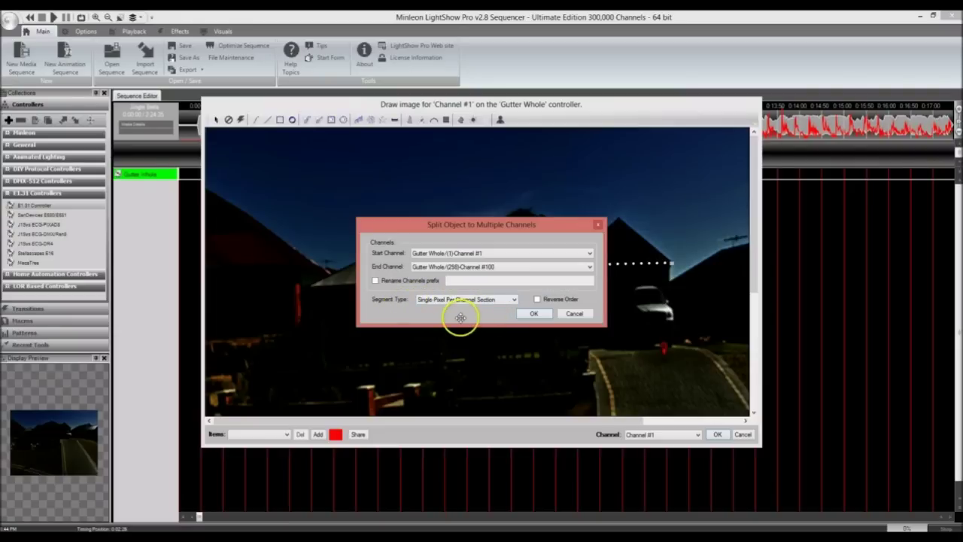
{"action": "left_click", "coordinate": [514, 299]}
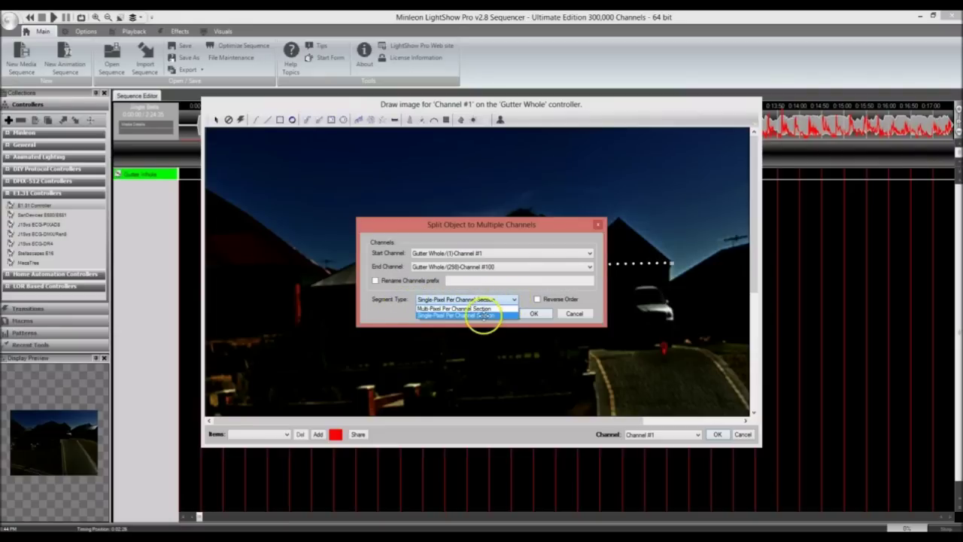
{"action": "left_click", "coordinate": [485, 314]}
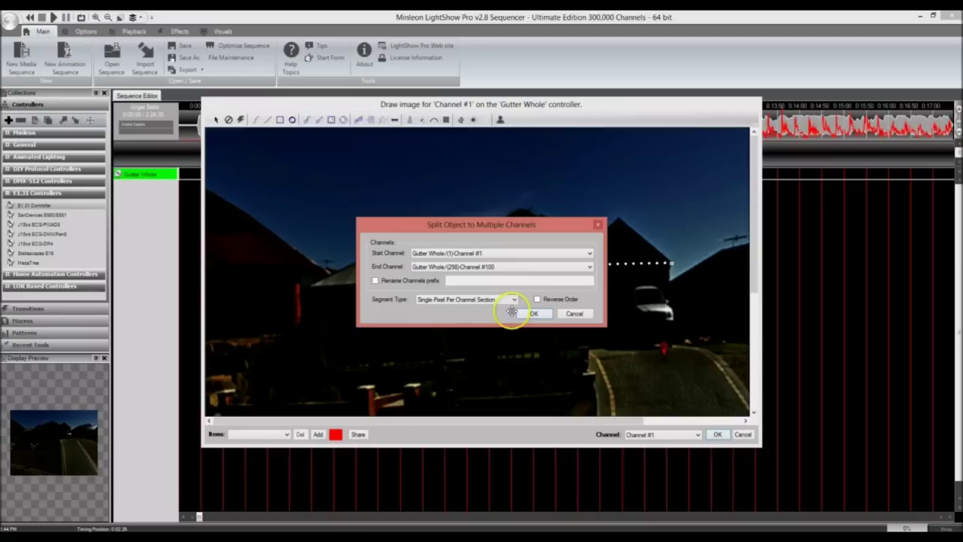
{"action": "left_click", "coordinate": [531, 312]}
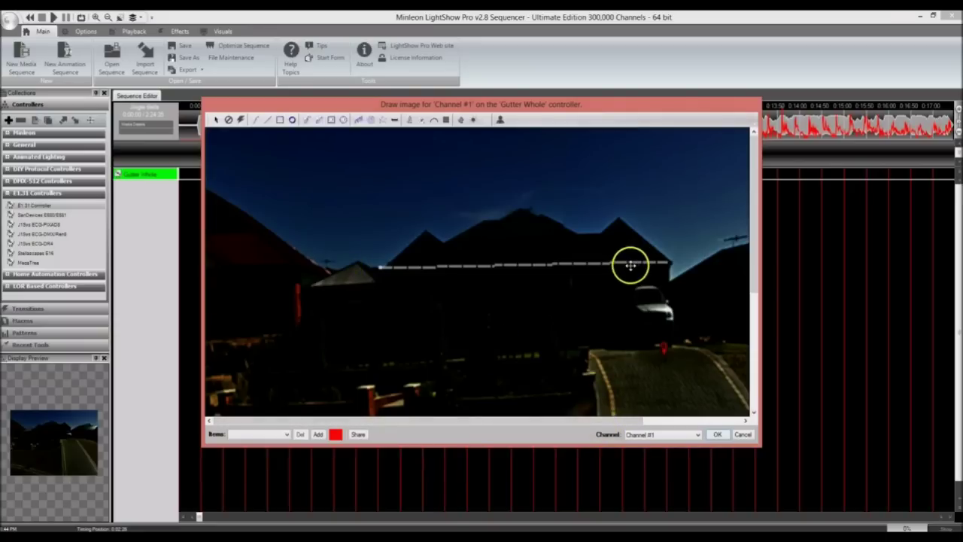
{"action": "left_click", "coordinate": [720, 434]}
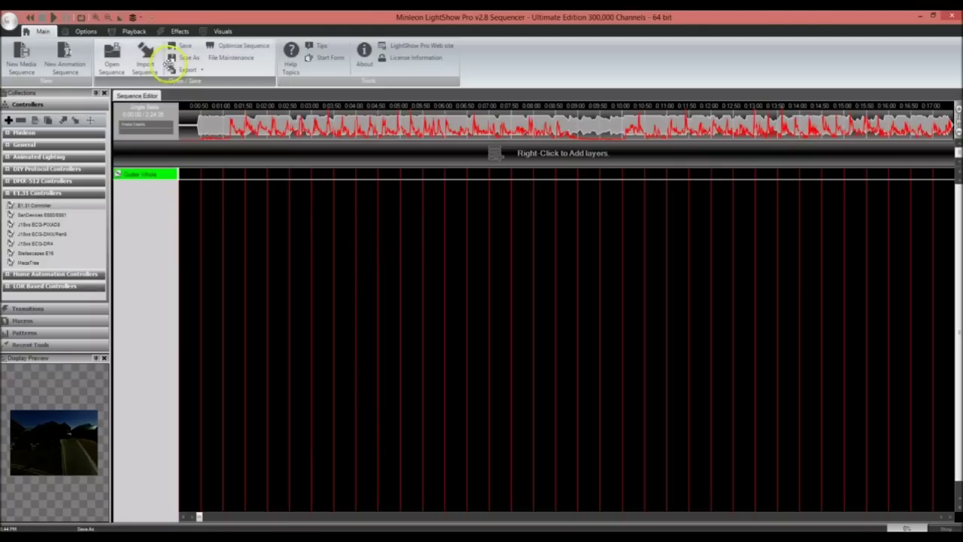
Try adding timing marks with TouchMode around the one-second point of the sequence, and undo them
{"action": "left_click", "coordinate": [135, 17]}
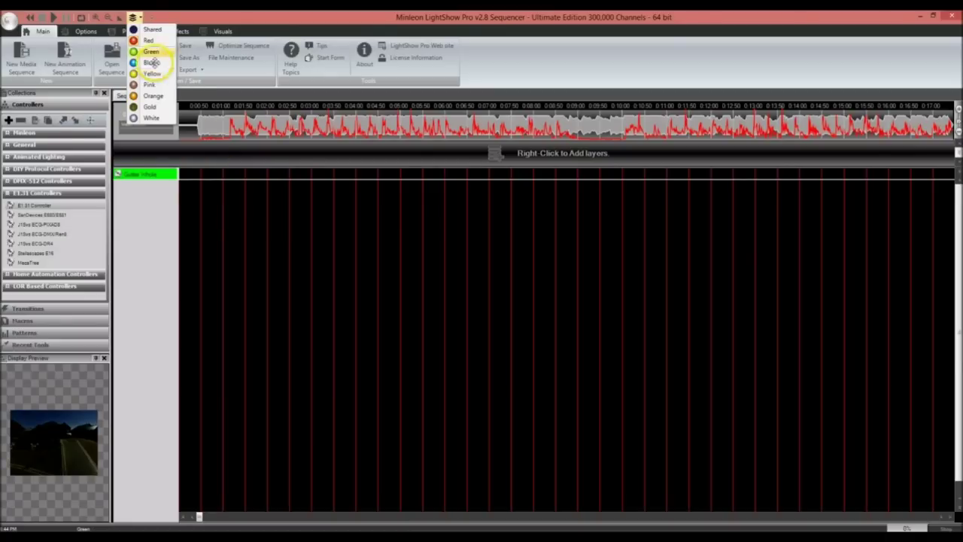
{"action": "left_click", "coordinate": [218, 17]}
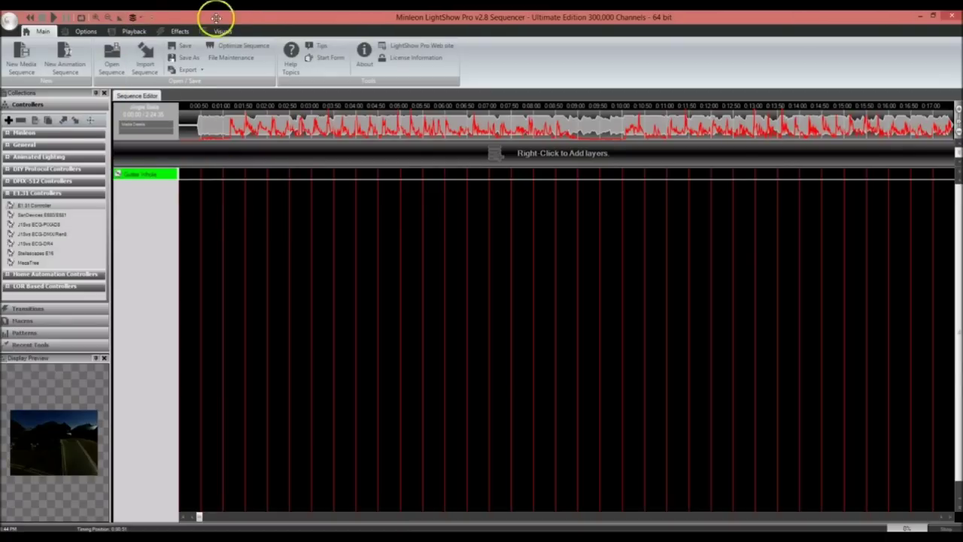
{"action": "left_click", "coordinate": [179, 31]}
{"action": "left_click", "coordinate": [220, 54]}
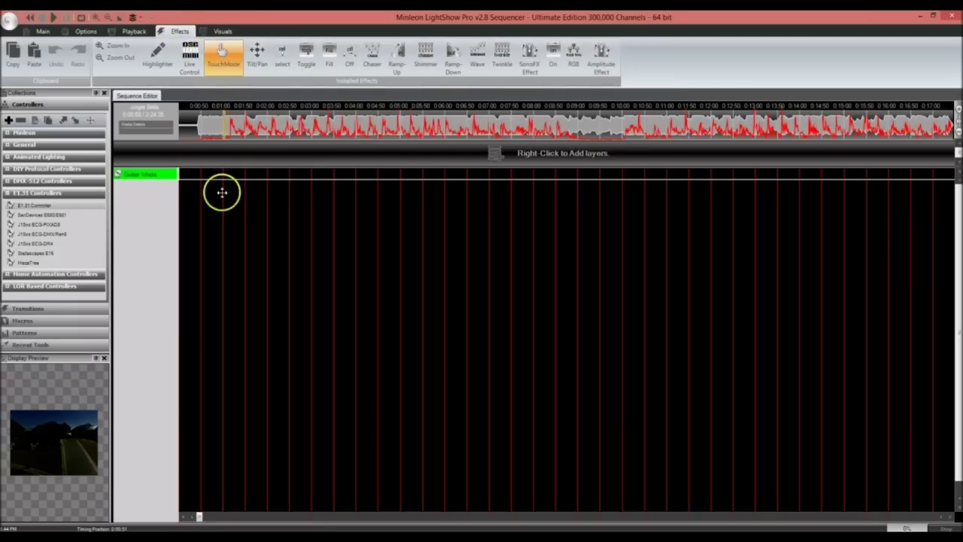
{"action": "left_click_drag", "start_coordinate": [212, 201], "coordinate": [231, 205]}
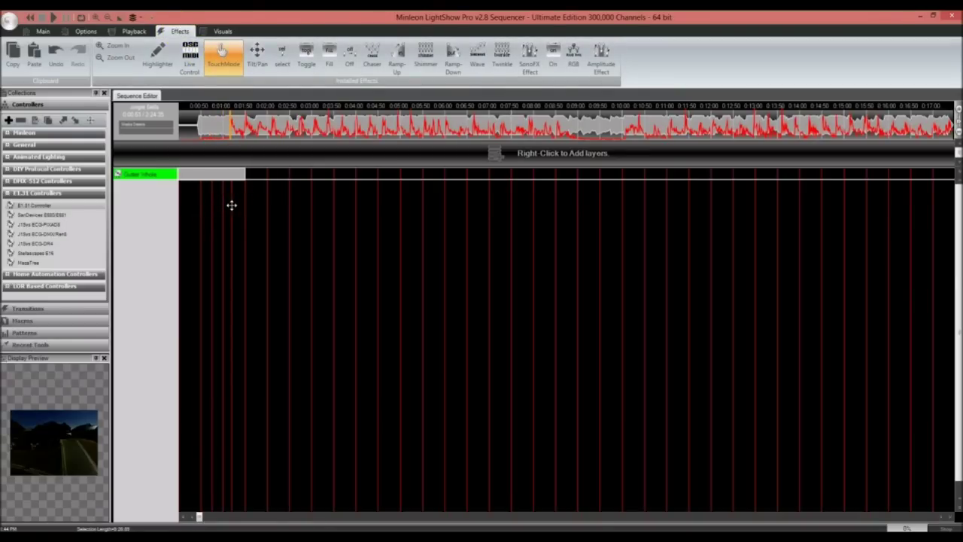
{"action": "key", "text": "ctrl+z"}
{"action": "key", "text": "ctrl+z"}
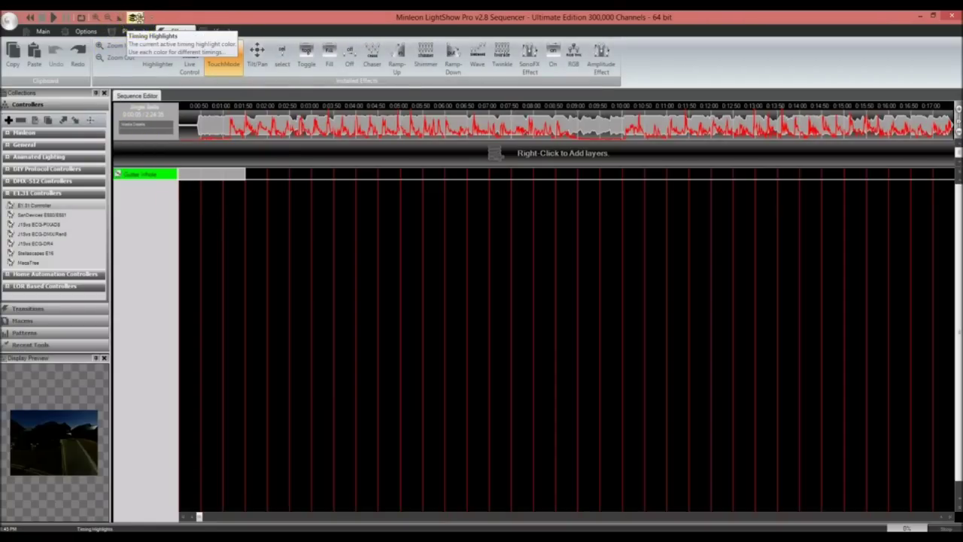
Switch the timing highlight to Green and add three TouchMode timing marks within the first four seconds
{"action": "left_click", "coordinate": [136, 17]}
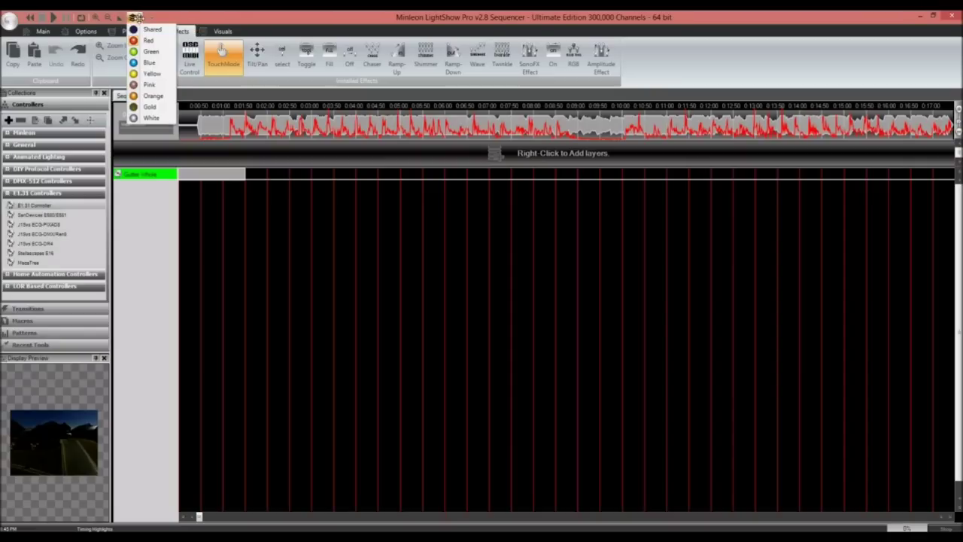
{"action": "left_click", "coordinate": [151, 51]}
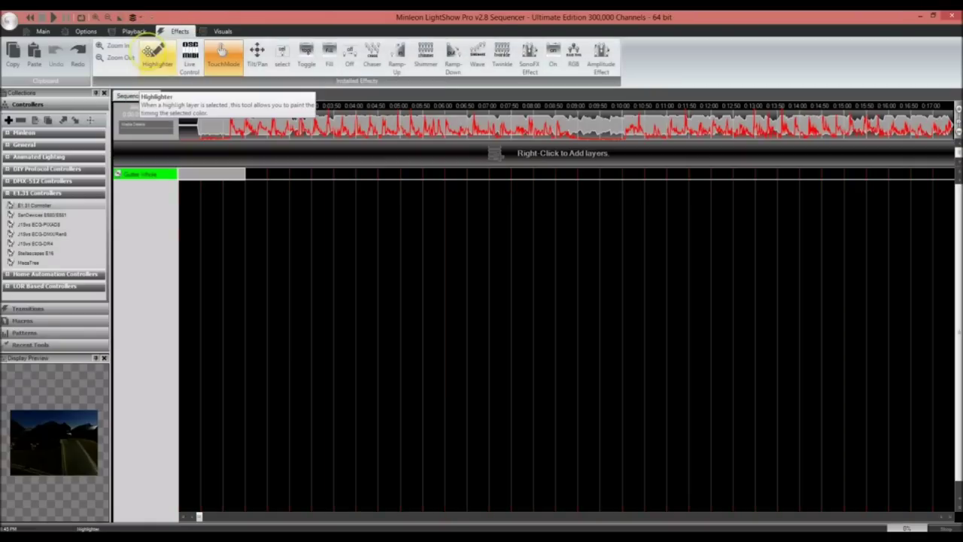
{"action": "left_click", "coordinate": [204, 247]}
{"action": "left_click", "coordinate": [222, 61]}
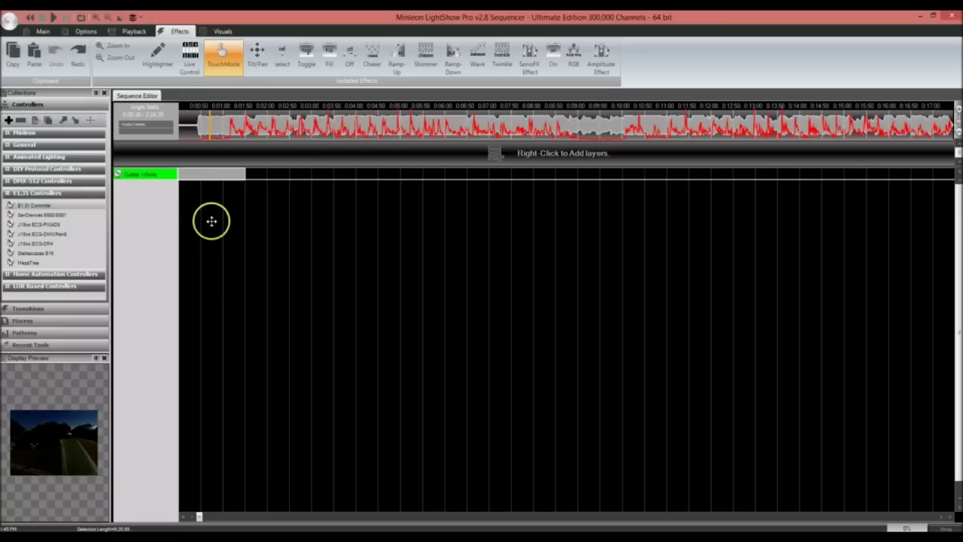
{"action": "left_click_drag", "start_coordinate": [211, 221], "coordinate": [343, 237]}
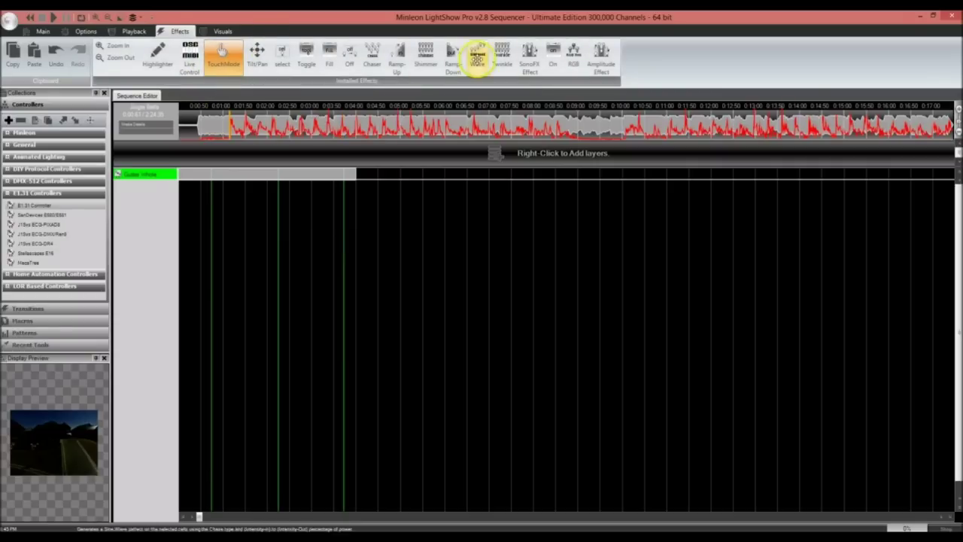
Apply a green On effect to the Gutter Whole row between the second and third green timing marks
{"action": "left_click", "coordinate": [552, 51]}
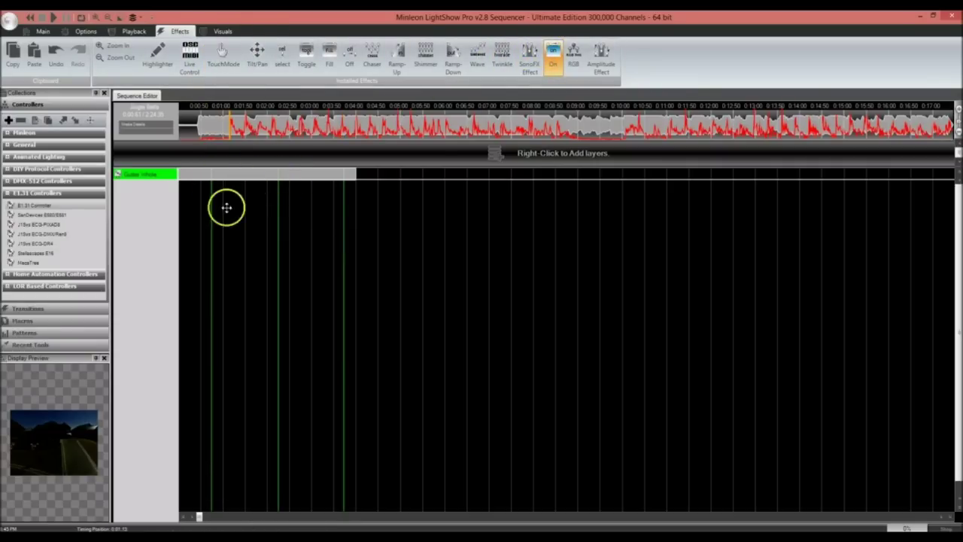
{"action": "left_click", "coordinate": [295, 197]}
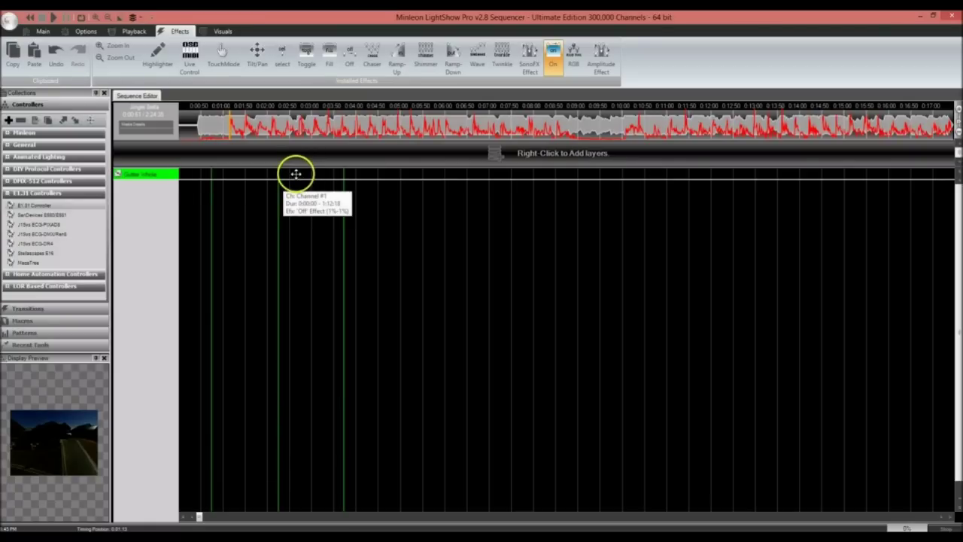
{"action": "left_click", "coordinate": [299, 175]}
{"action": "left_click", "coordinate": [503, 303]}
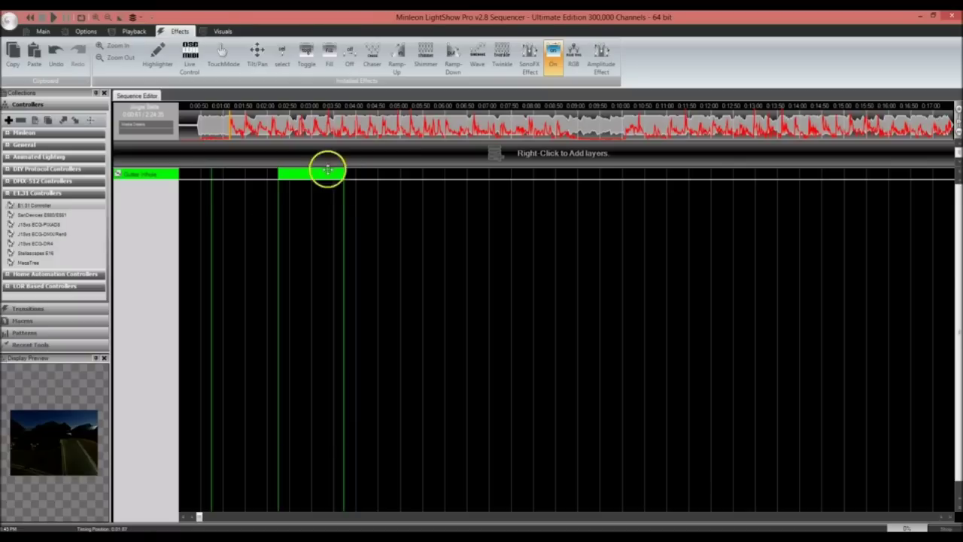
Switch the timing highlight to Shared and apply green On effects to two short Gutter Whole sections near 0:00.50 and 0:01.00
{"action": "left_click", "coordinate": [134, 17]}
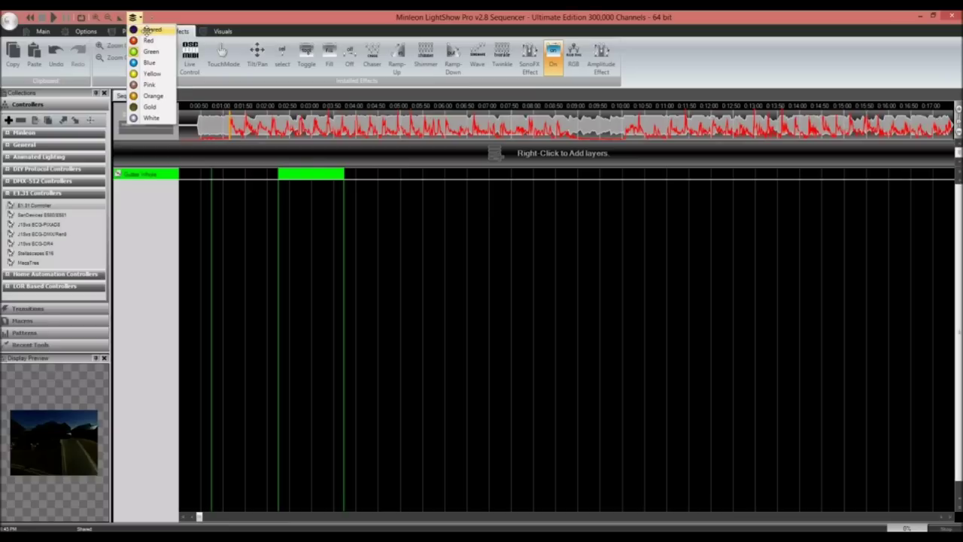
{"action": "left_click", "coordinate": [147, 30]}
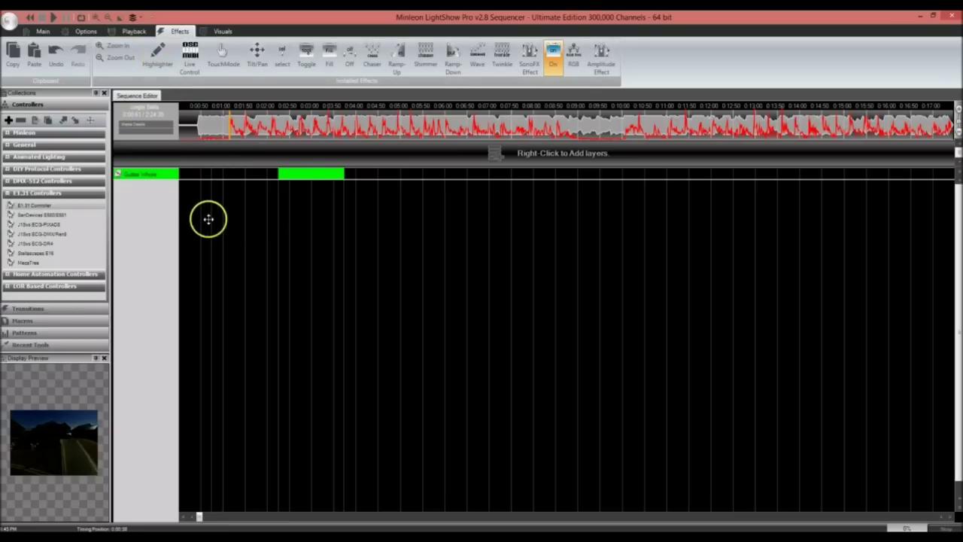
{"action": "left_click", "coordinate": [206, 174]}
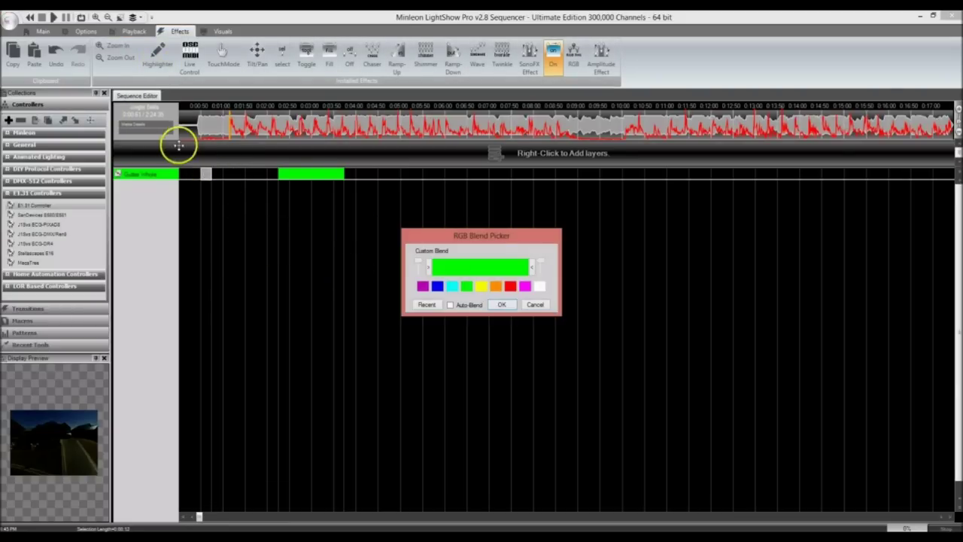
{"action": "left_click", "coordinate": [502, 304]}
{"action": "left_click", "coordinate": [241, 173]}
{"action": "left_click", "coordinate": [507, 304]}
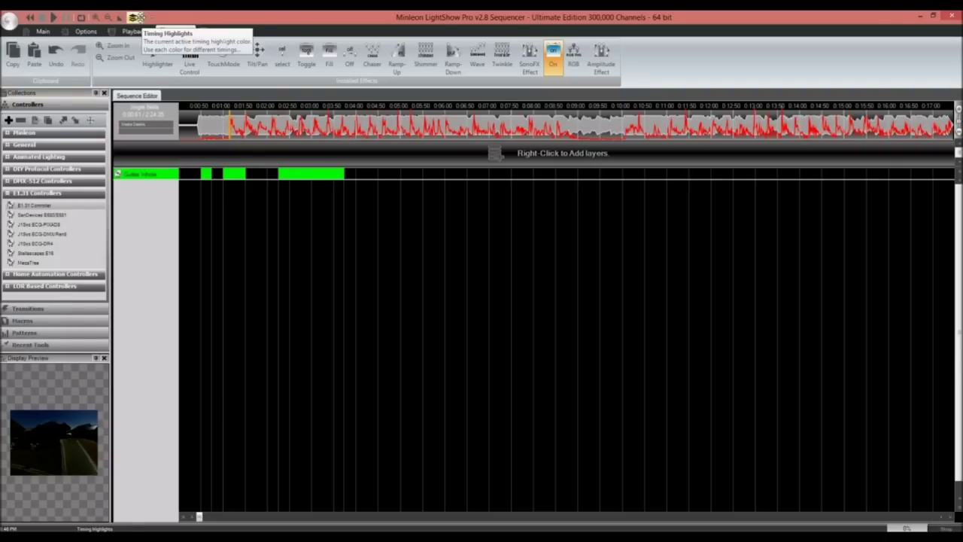
Undo the green On effects and the added timing marks on the sequence
{"action": "key", "text": "ctrl+z"}
{"action": "key", "text": "ctrl+z"}
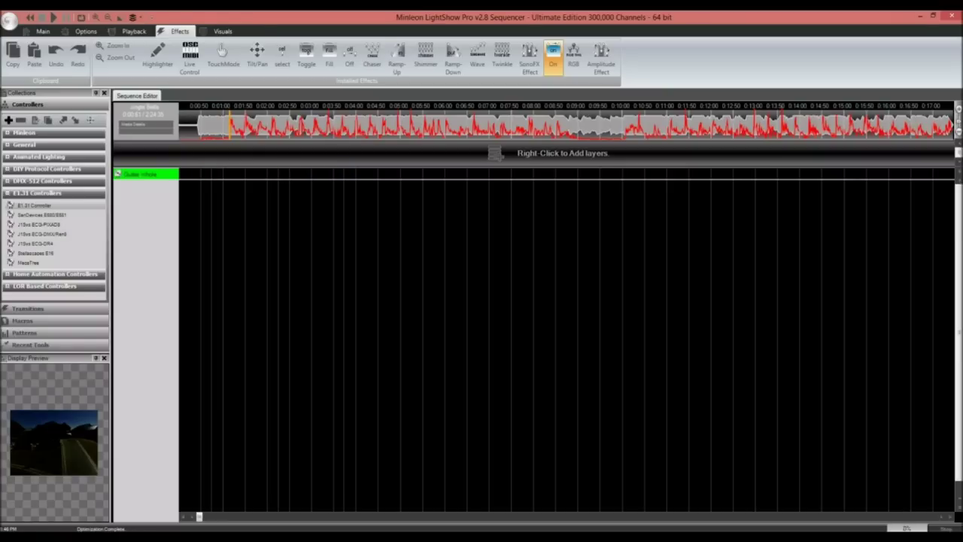
{"action": "key", "text": "ctrl+z"}
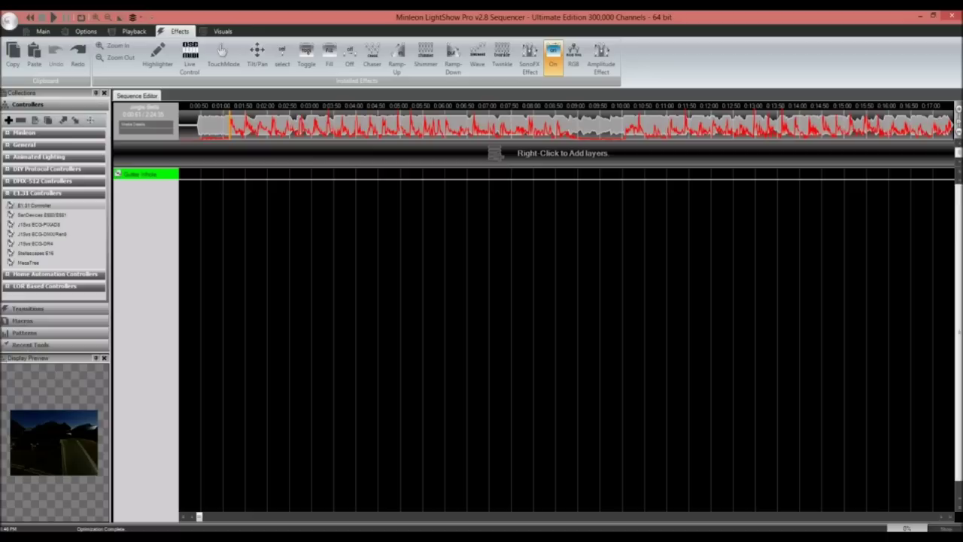
Switch the timing highlight to Red to view its timing marks, and return it to Shared
{"action": "left_click", "coordinate": [133, 16]}
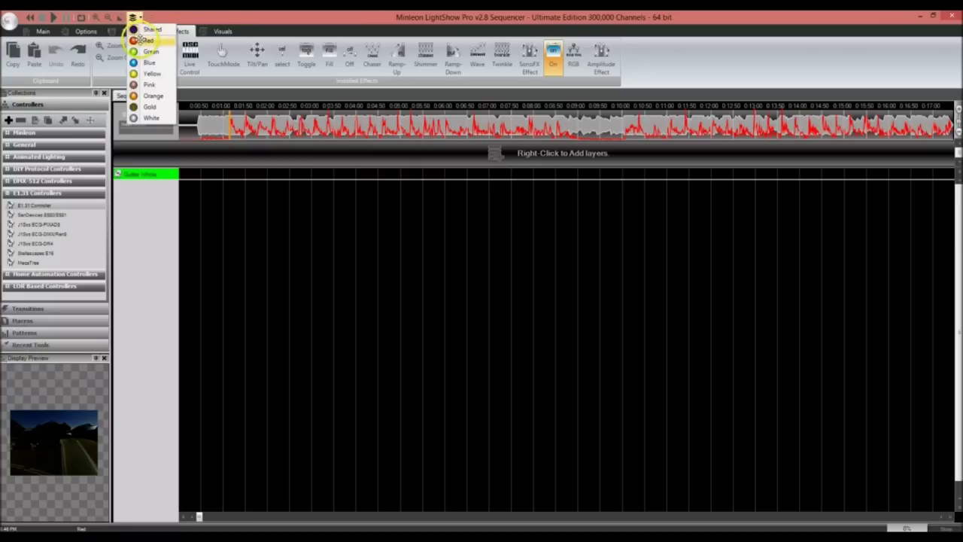
{"action": "left_click", "coordinate": [141, 37]}
{"action": "left_click", "coordinate": [136, 16]}
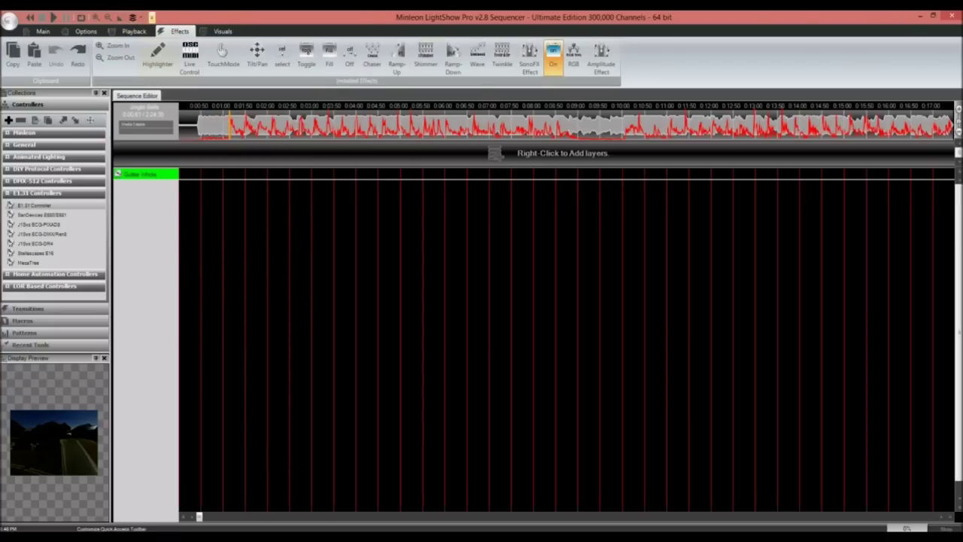
{"action": "left_click", "coordinate": [136, 16]}
{"action": "left_click", "coordinate": [134, 29]}
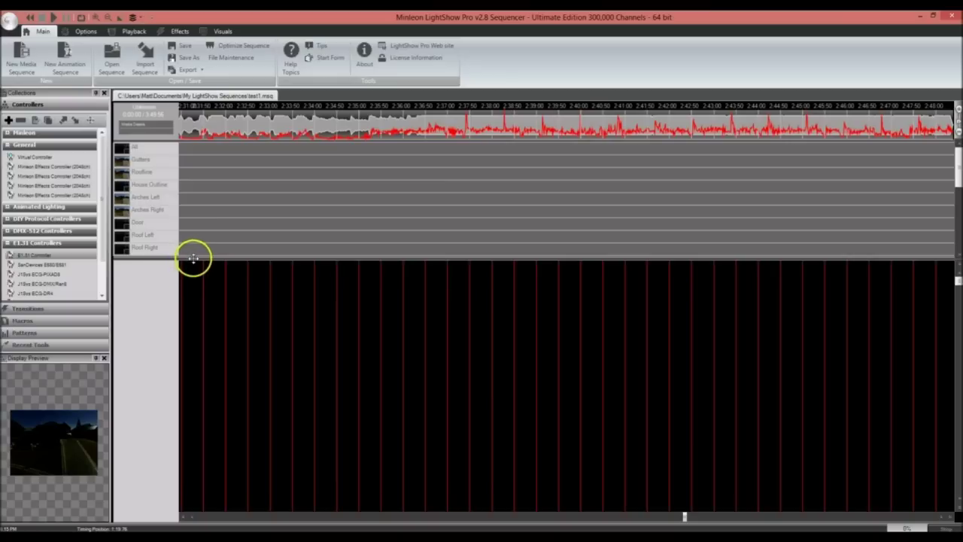
Shorten the layer area to seven rows and show the elements of the House Outline layer
{"action": "left_click_drag", "start_coordinate": [194, 258], "coordinate": [197, 234]}
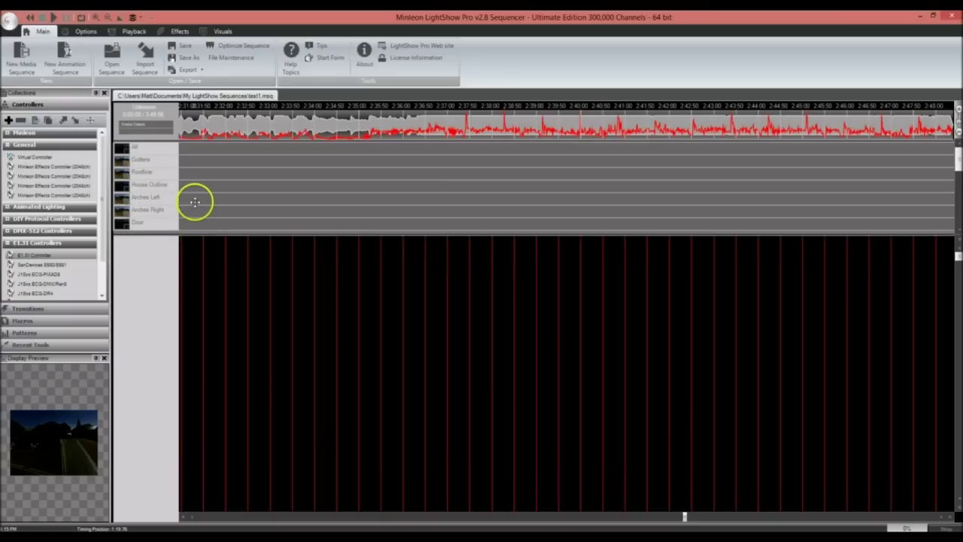
{"action": "left_click", "coordinate": [121, 176]}
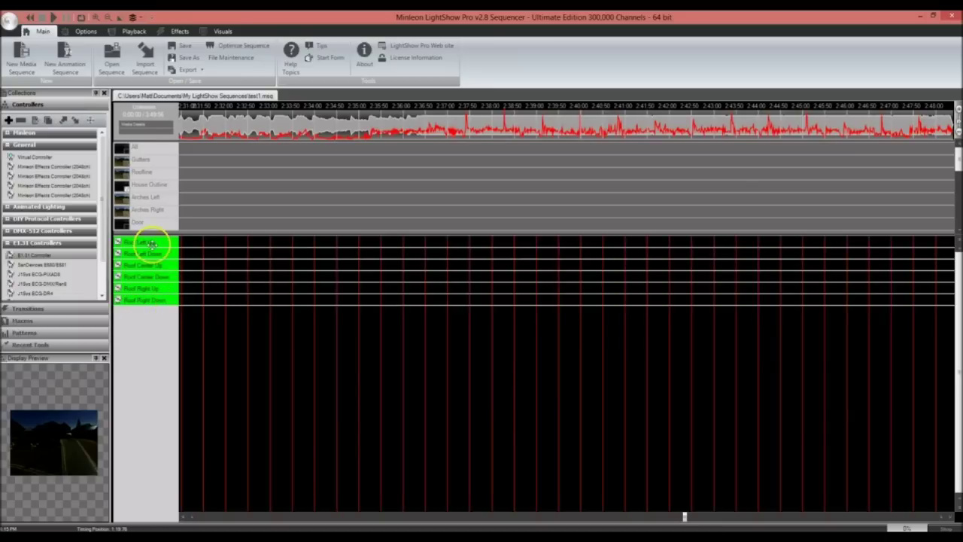
Expand Roof Left Up and Roof Left Down to examine their individual RGB channels, and collapse them again
{"action": "left_click", "coordinate": [146, 243]}
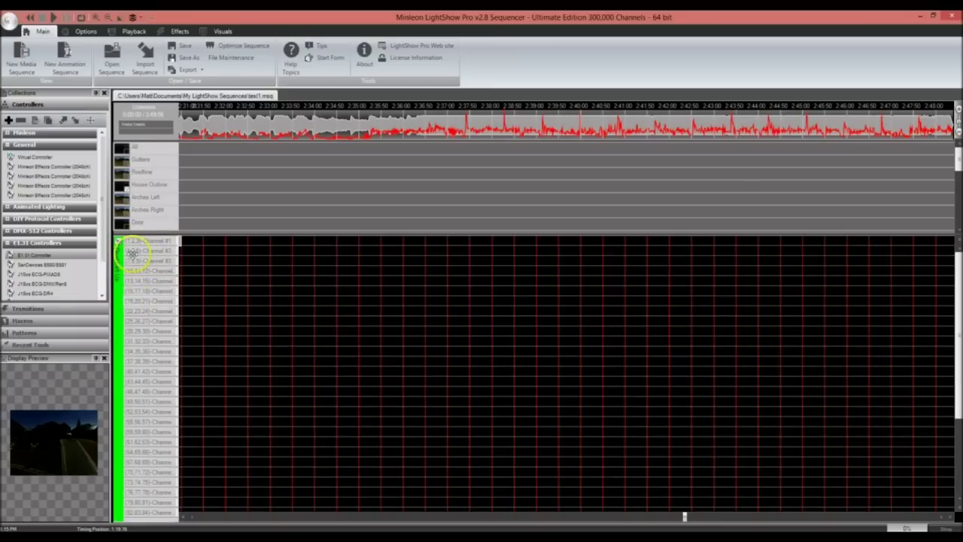
{"action": "scroll", "coordinate": [135, 305], "scroll_direction": "down", "scroll_amount": 5}
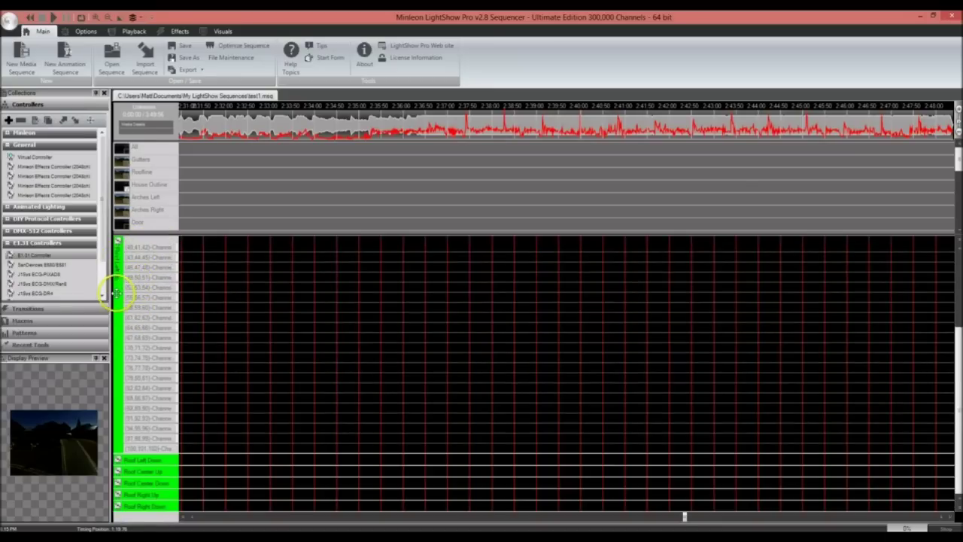
{"action": "scroll", "coordinate": [140, 274], "scroll_direction": "up", "scroll_amount": 5}
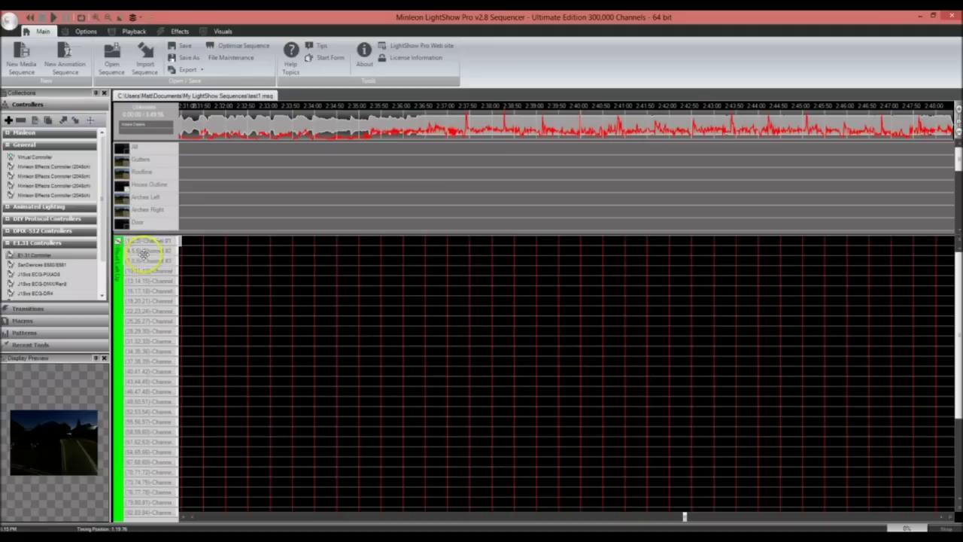
{"action": "scroll", "coordinate": [143, 286], "scroll_direction": "down", "scroll_amount": 5}
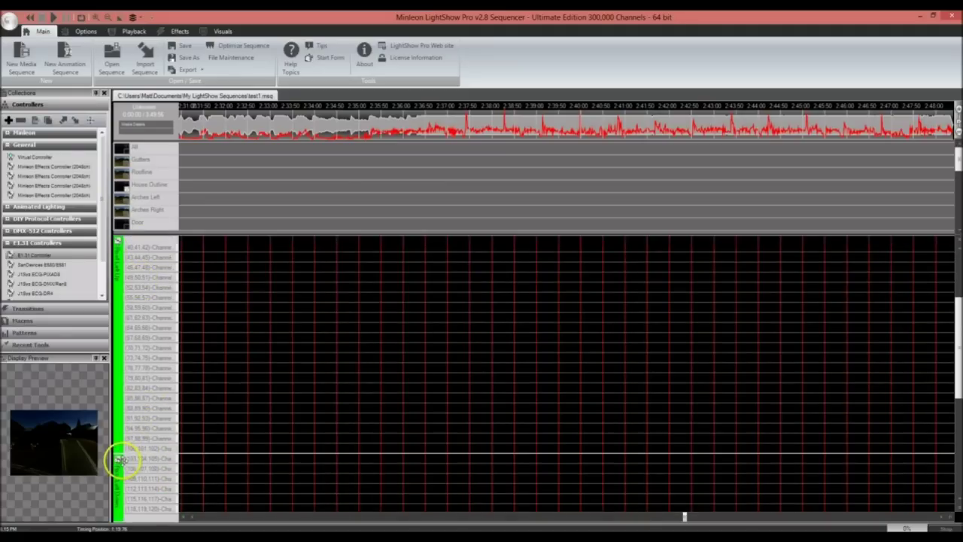
{"action": "scroll", "coordinate": [127, 407], "scroll_direction": "down", "scroll_amount": 5}
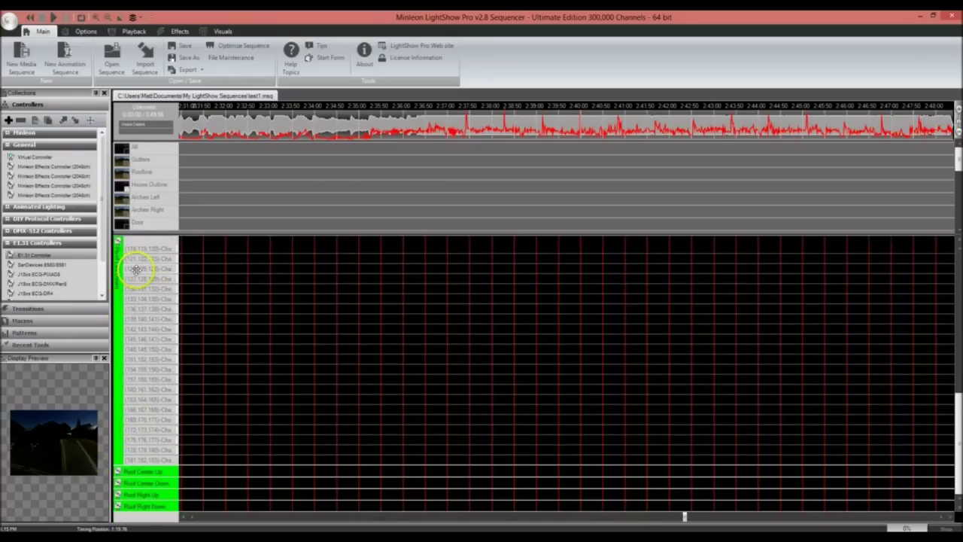
{"action": "left_click", "coordinate": [118, 305]}
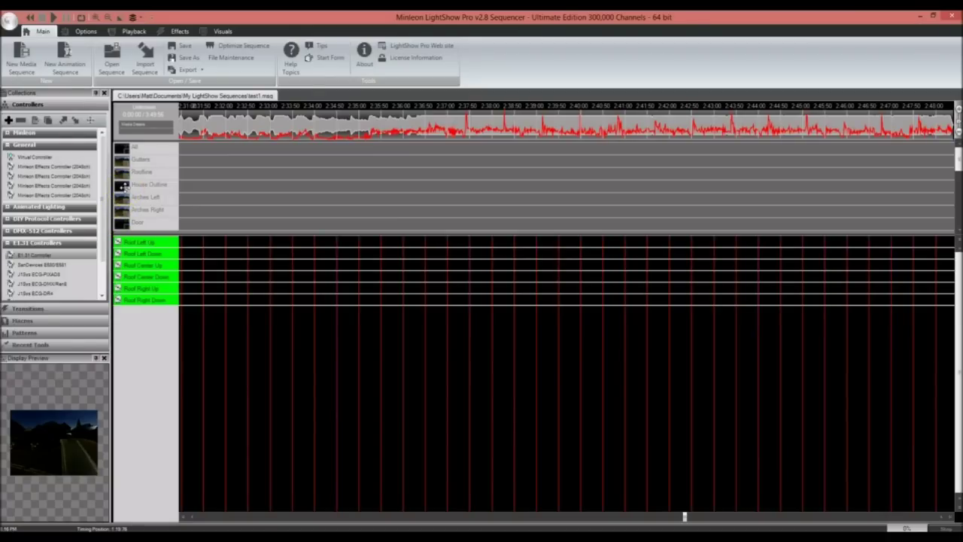
Show the elements of the All layer and expand Roof Left Up into its individual channels
{"action": "scroll", "coordinate": [129, 197], "scroll_direction": "down", "scroll_amount": 3}
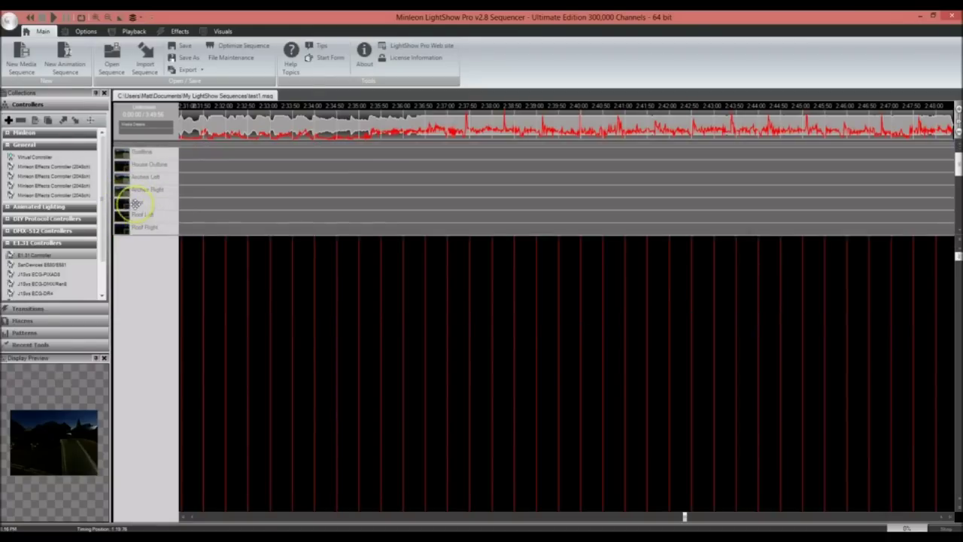
{"action": "scroll", "coordinate": [135, 203], "scroll_direction": "up", "scroll_amount": 3}
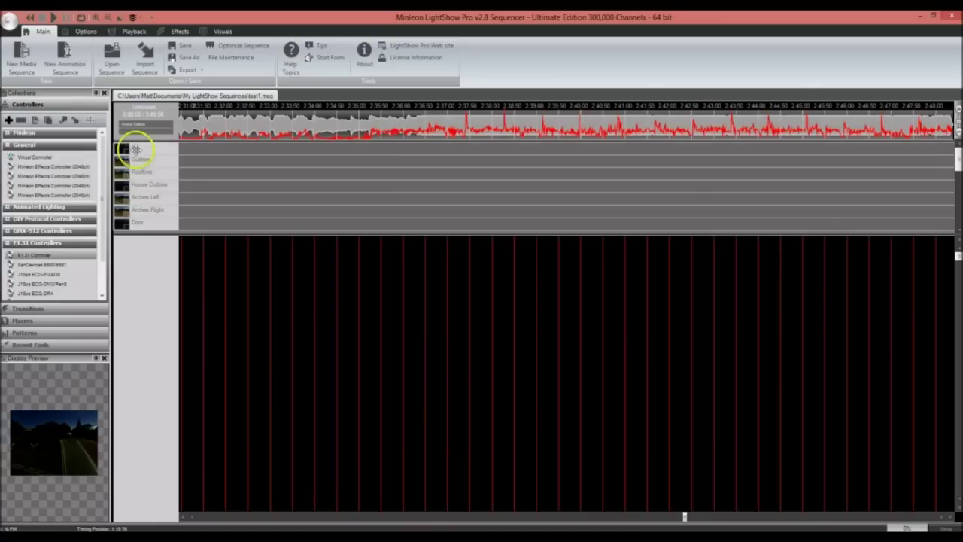
{"action": "left_click", "coordinate": [123, 148]}
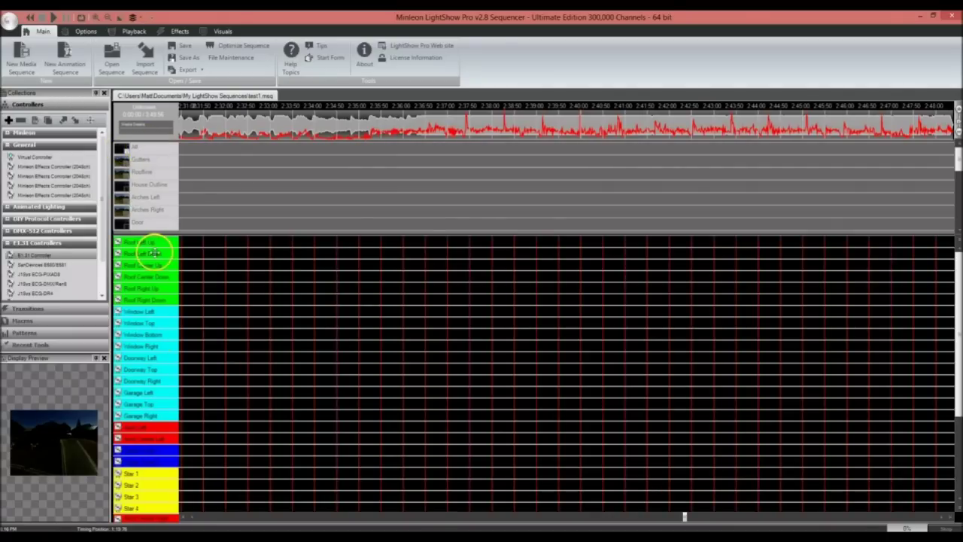
{"action": "scroll", "coordinate": [151, 270], "scroll_direction": "down", "scroll_amount": 2}
{"action": "scroll", "coordinate": [150, 269], "scroll_direction": "up", "scroll_amount": 2}
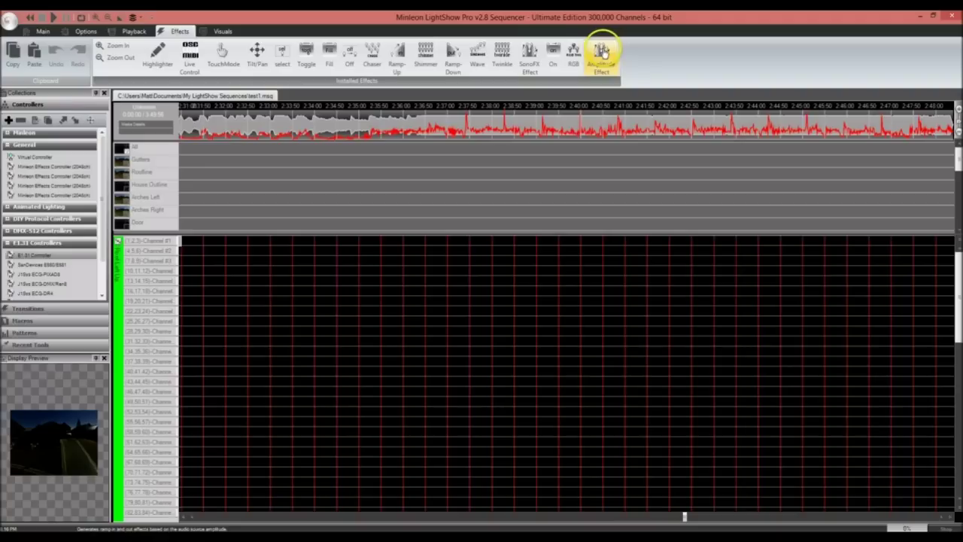
Apply a green Ramp-Up and a green Ramp-Down to Channel #1, each four timing cells long with one empty cell between
{"action": "left_click", "coordinate": [396, 56]}
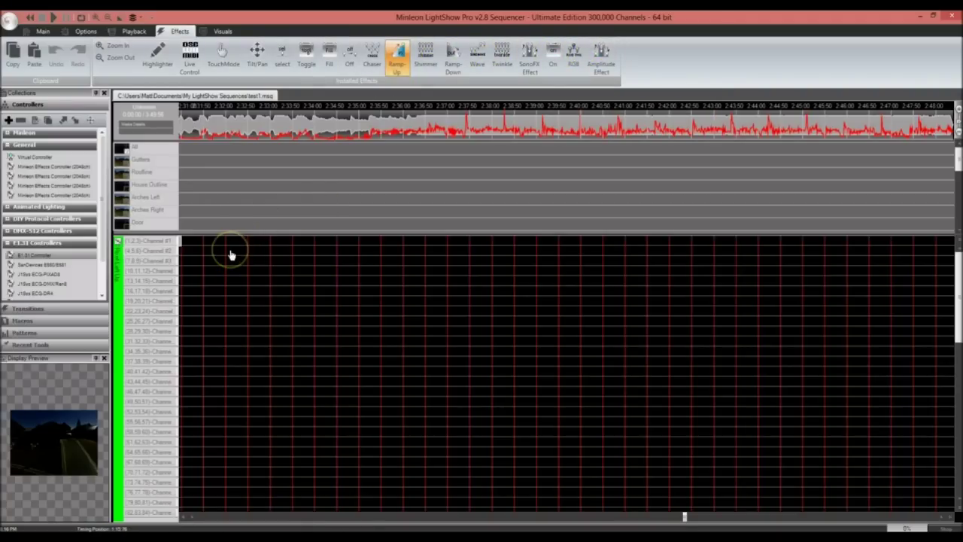
{"action": "left_click", "coordinate": [399, 56]}
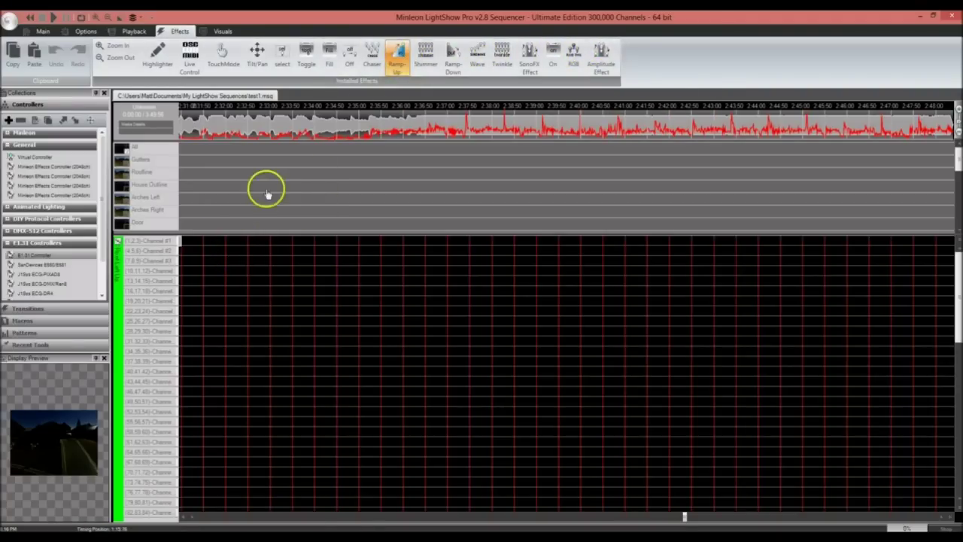
{"action": "left_click_drag", "start_coordinate": [240, 246], "coordinate": [305, 241]}
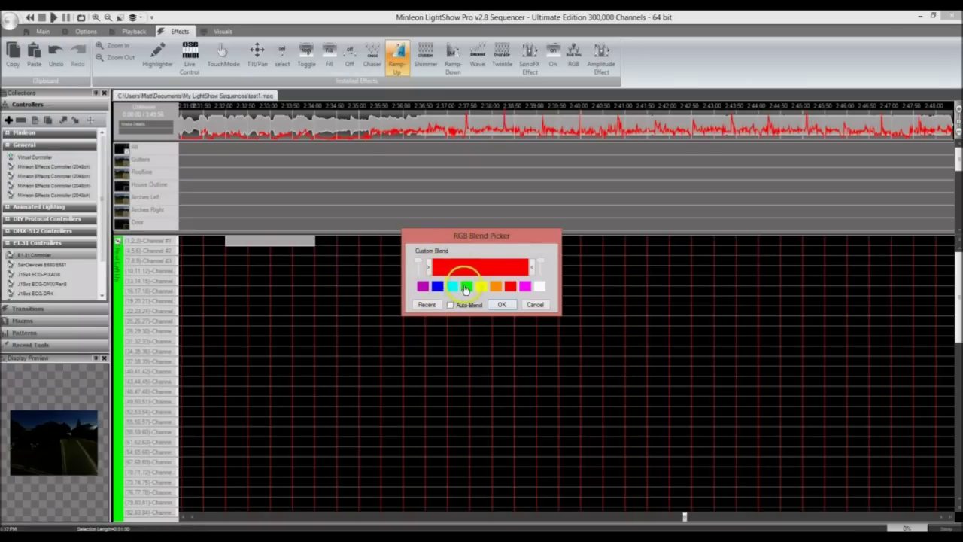
{"action": "left_click", "coordinate": [466, 286]}
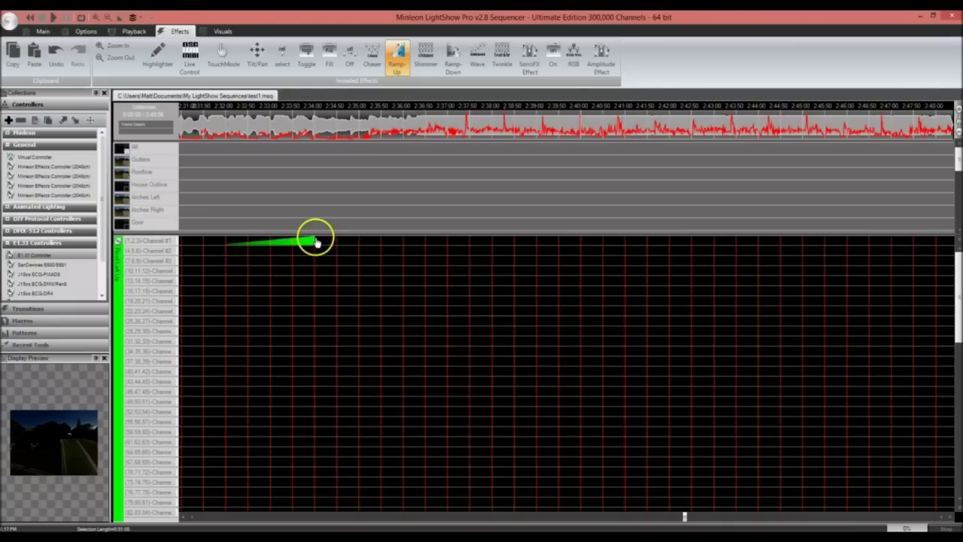
{"action": "left_click", "coordinate": [455, 80]}
{"action": "left_click_drag", "start_coordinate": [343, 244], "coordinate": [404, 243]}
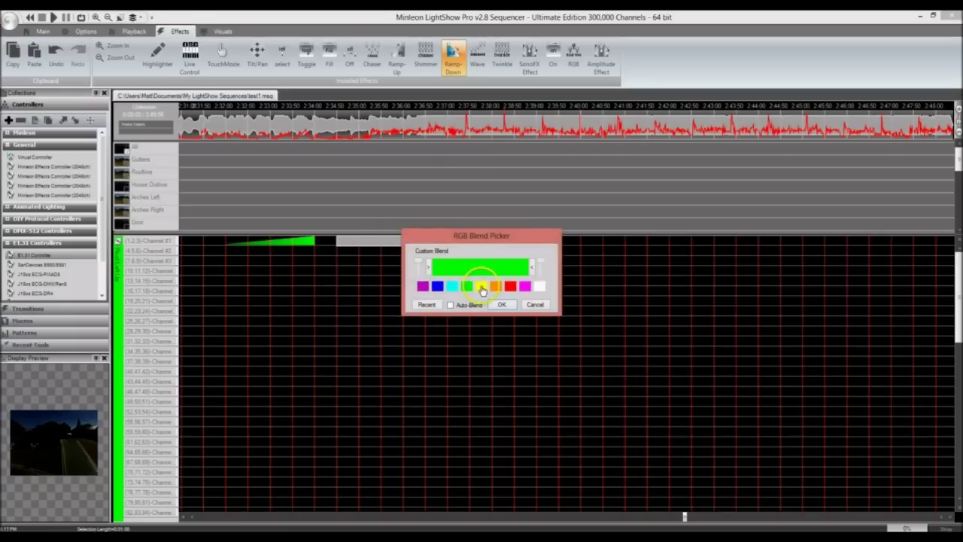
{"action": "left_click", "coordinate": [504, 305]}
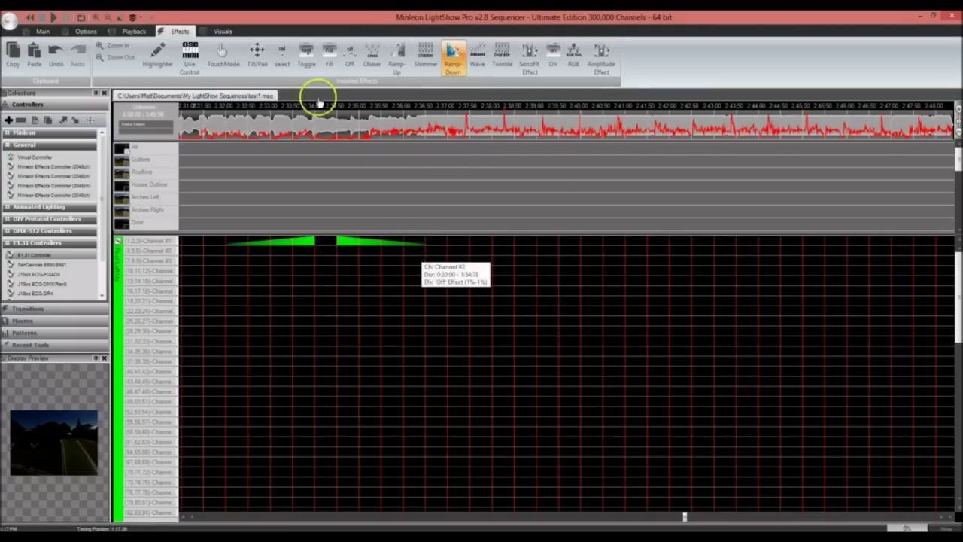
Apply a green Wave effect in Tug-O-War style to Channels #3 through #17 across nine timing cells
{"action": "left_click", "coordinate": [477, 57]}
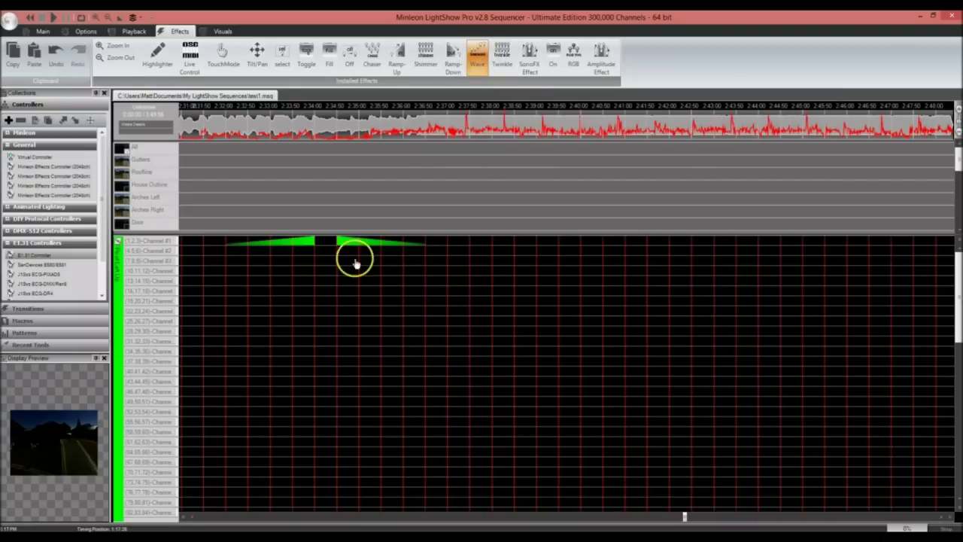
{"action": "left_click_drag", "start_coordinate": [248, 262], "coordinate": [427, 399]}
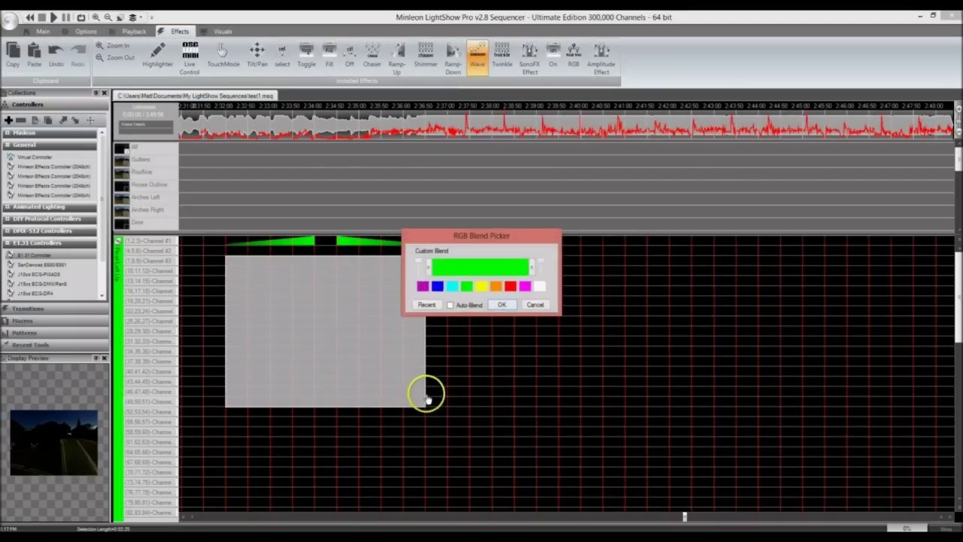
{"action": "left_click", "coordinate": [500, 304]}
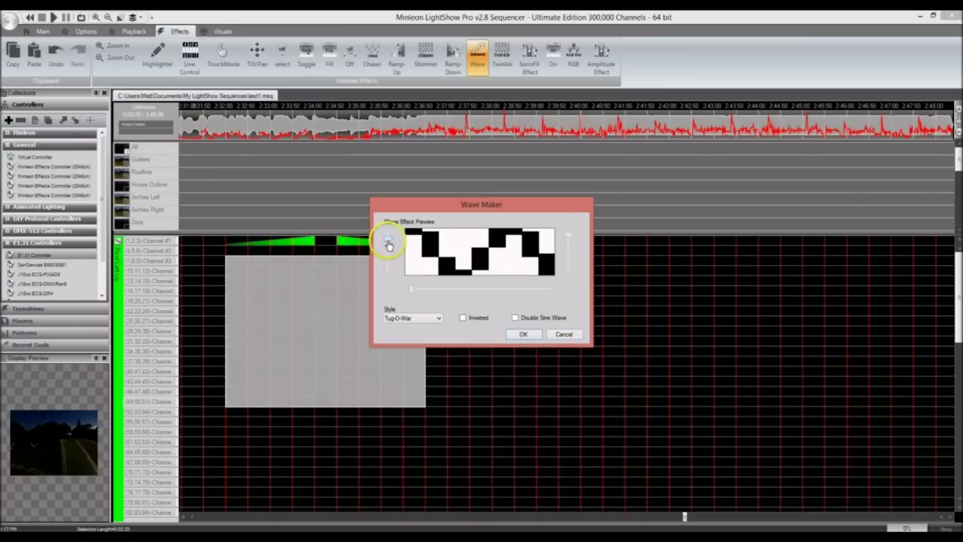
{"action": "left_click", "coordinate": [519, 334]}
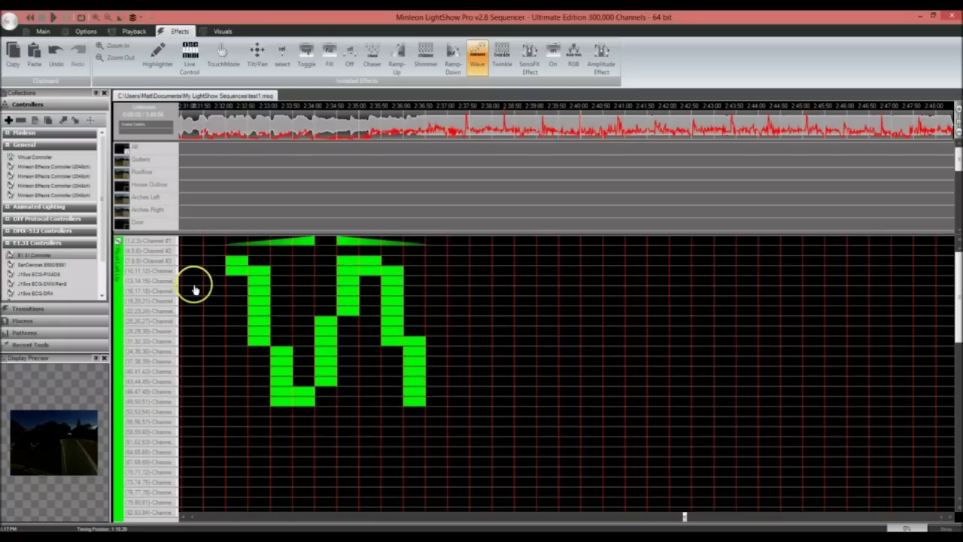
Undo the Wave, Ramp-Down and Ramp-Up effects on the Roof Left Up channels
{"action": "mouse_move", "coordinate": [413, 384]}
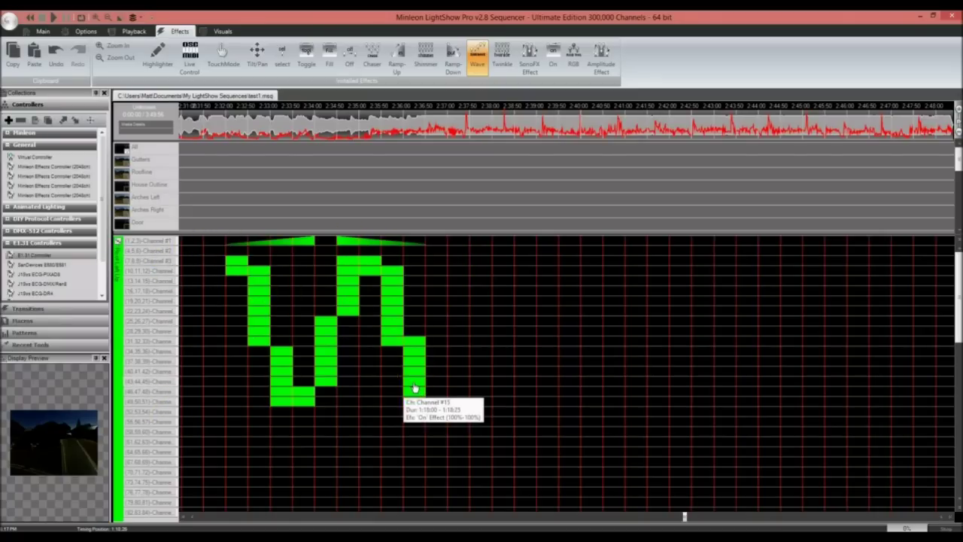
{"action": "key", "text": "ctrl+z"}
{"action": "key", "text": "ctrl+z"}
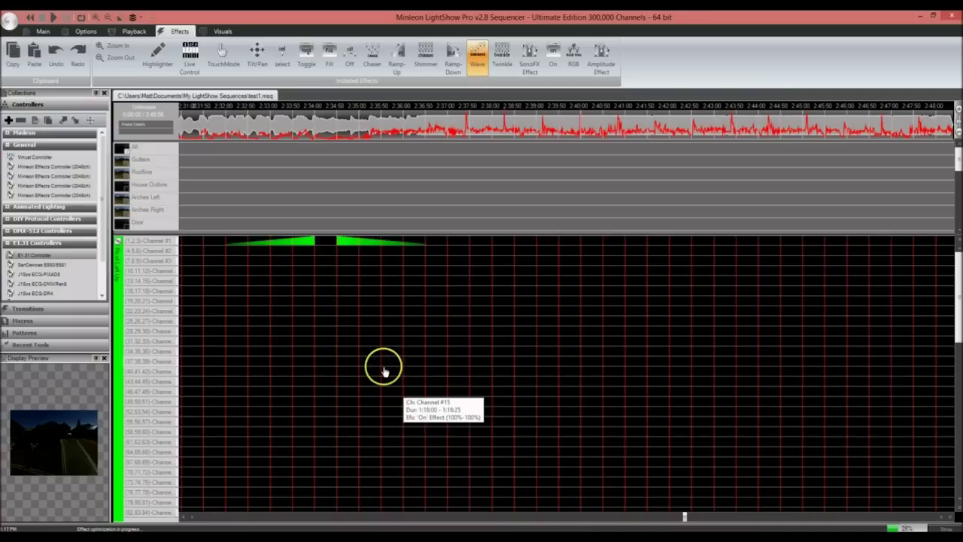
{"action": "key", "text": "ctrl+z"}
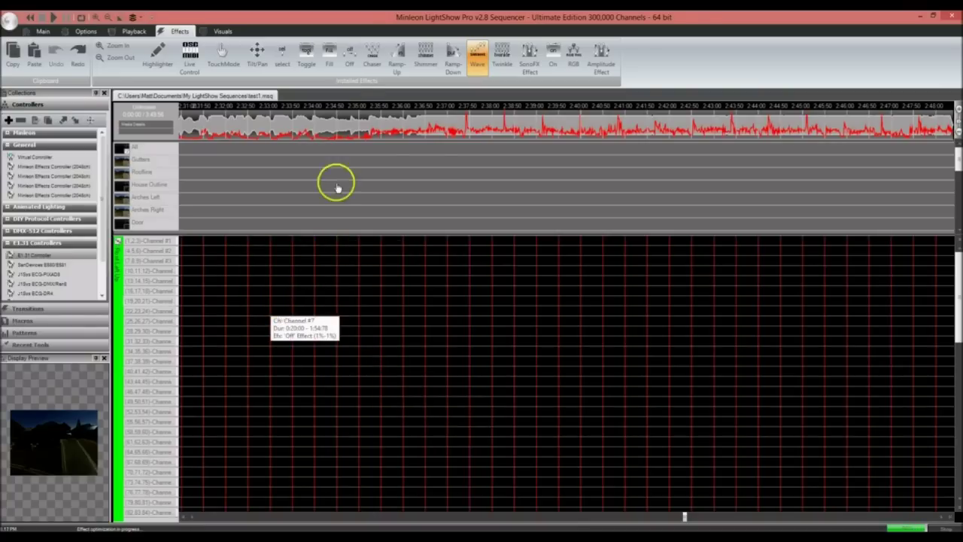
Try a green Shimmer on Channels #3 through #8 and a green Twinkle on Channels #12 through #19 over ten timing cells, and undo both
{"action": "left_click", "coordinate": [425, 56]}
{"action": "left_click_drag", "start_coordinate": [224, 256], "coordinate": [447, 316]}
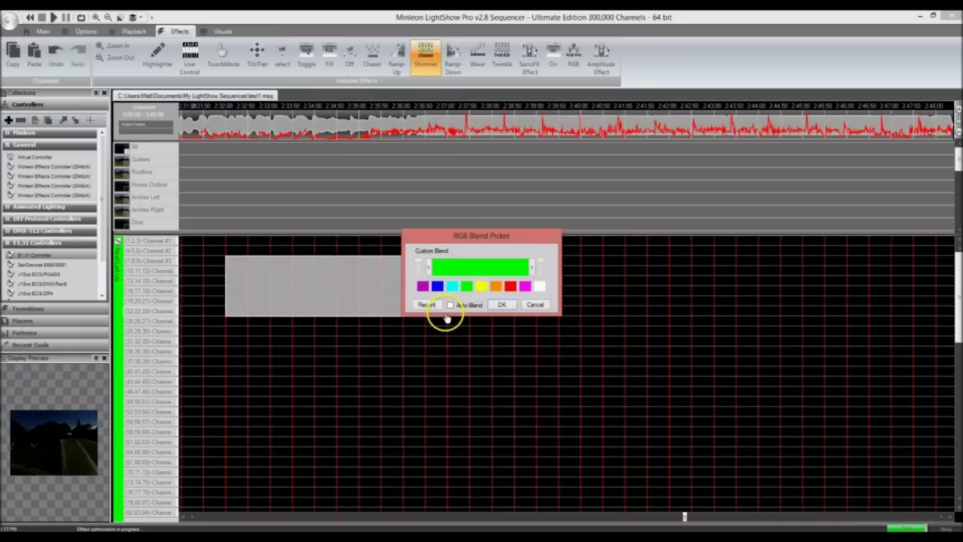
{"action": "left_click", "coordinate": [502, 305]}
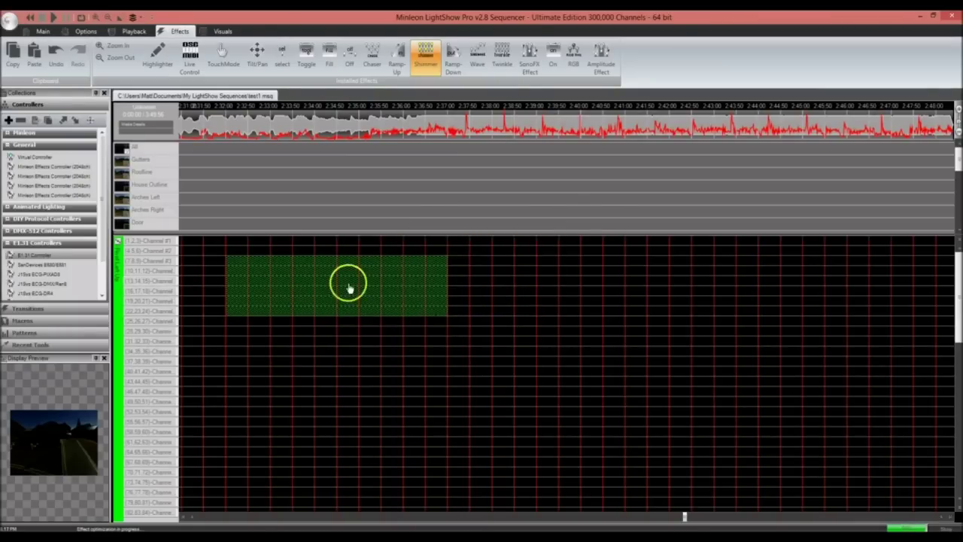
{"action": "left_click", "coordinate": [502, 54]}
{"action": "left_click_drag", "start_coordinate": [227, 351], "coordinate": [434, 426]}
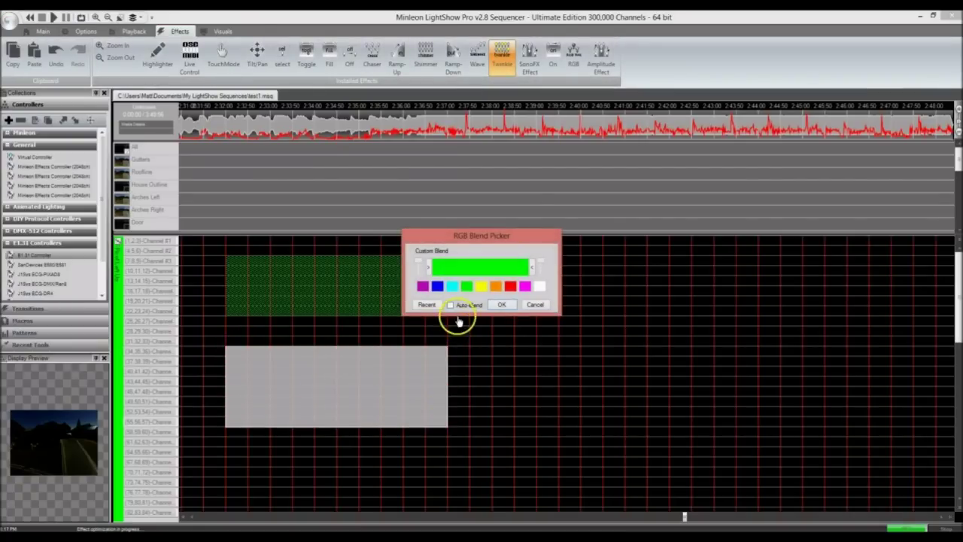
{"action": "left_click", "coordinate": [499, 305]}
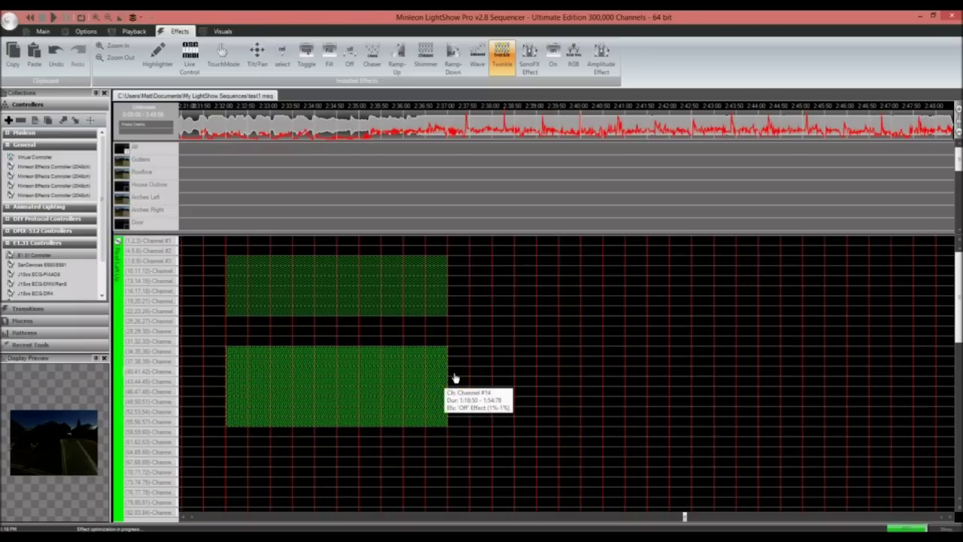
{"action": "key", "text": "ctrl+z"}
{"action": "key", "text": "ctrl+z"}
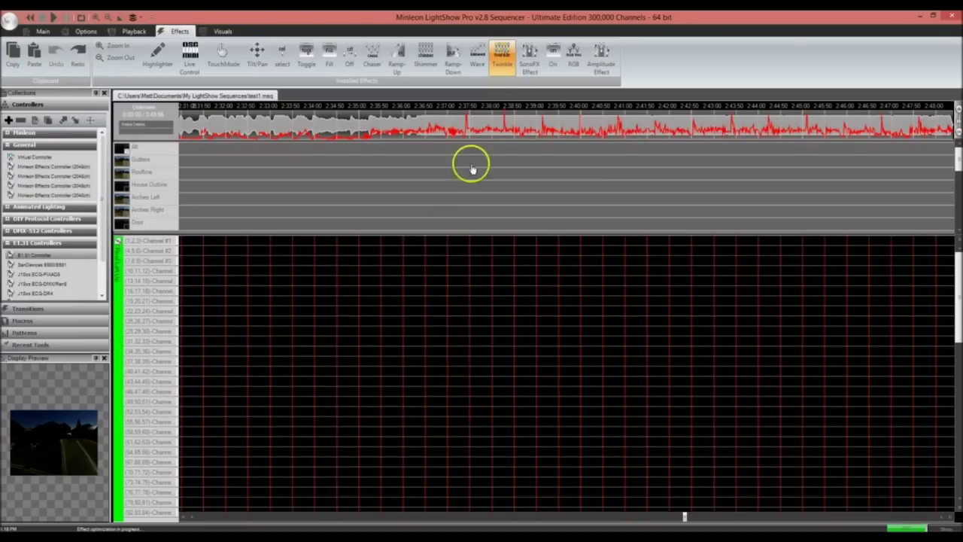
Apply a green On effect to Channel #6 of Roof Left Up across ten timing cells
{"action": "left_click", "coordinate": [551, 59]}
{"action": "left_click", "coordinate": [233, 291]}
{"action": "left_click_drag", "start_coordinate": [314, 298], "coordinate": [433, 295]}
{"action": "left_click", "coordinate": [503, 305]}
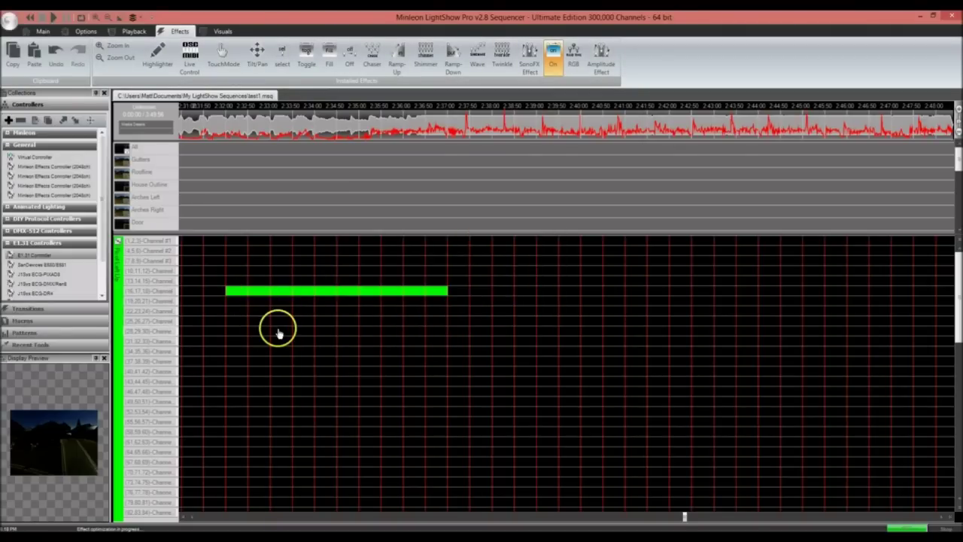
Apply green On effects to single timing cells: one on Channel #9 and two on Channel #10 of Roof Left Up
{"action": "left_click", "coordinate": [279, 331]}
{"action": "key", "text": "Return"}
{"action": "left_click", "coordinate": [325, 325]}
{"action": "key", "text": "Return"}
{"action": "left_click", "coordinate": [382, 331]}
{"action": "key", "text": "Return"}
Apply a red On effect to one timing cell on Channel #11 and the matching cell on Channel #16
{"action": "left_click", "coordinate": [348, 341]}
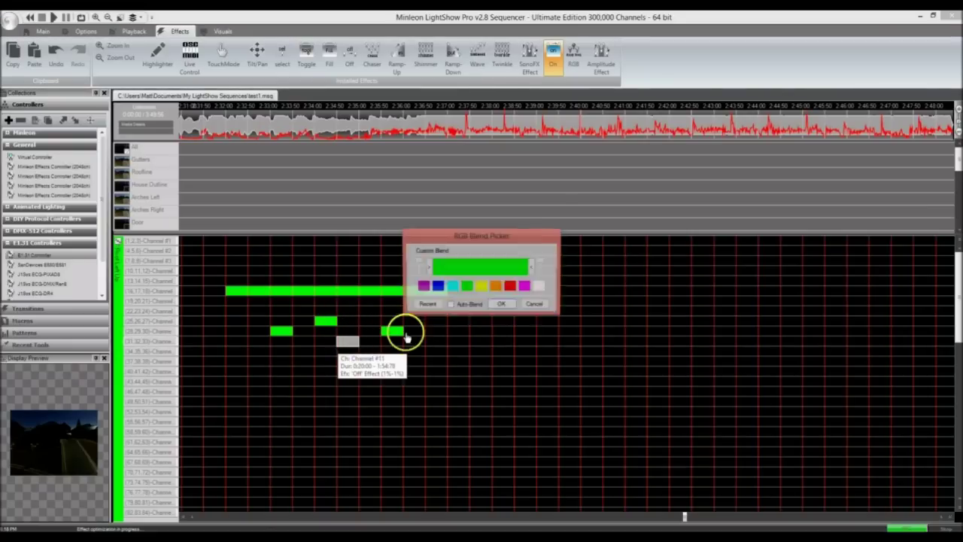
{"action": "left_click", "coordinate": [511, 288]}
{"action": "key", "text": "Return"}
{"action": "left_click", "coordinate": [346, 390]}
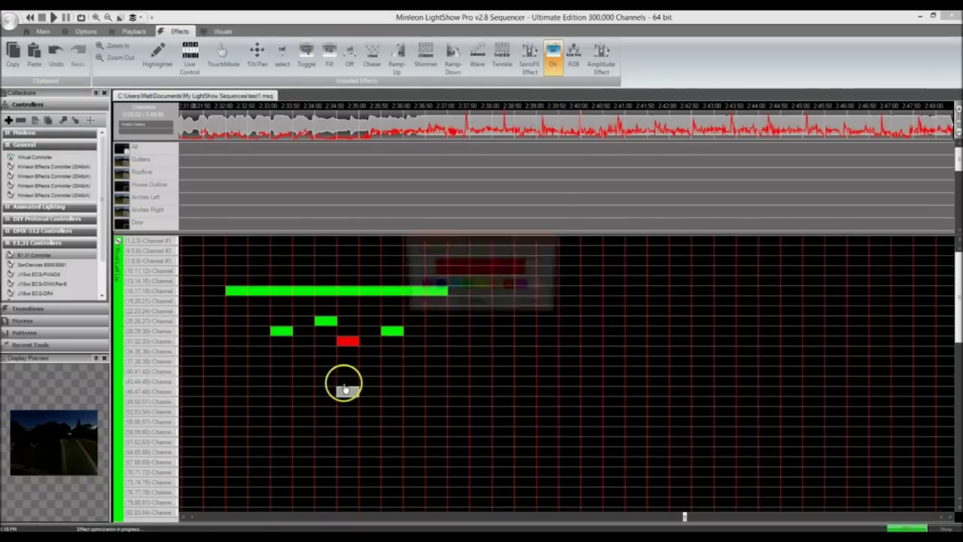
{"action": "key", "text": "Return"}
Copy the red On effect from Channel #16 and paste it into an empty cell of Channel #11
{"action": "left_click", "coordinate": [282, 55]}
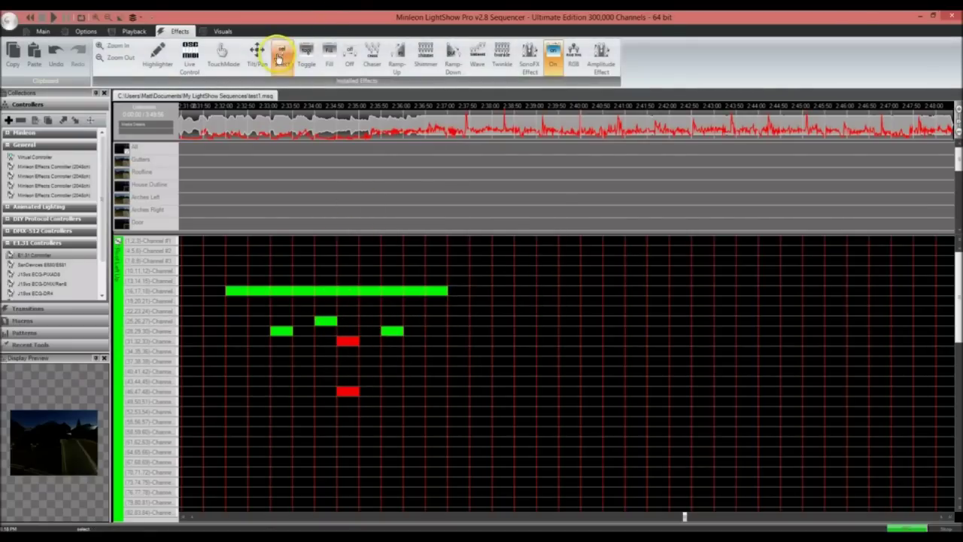
{"action": "left_click", "coordinate": [345, 392]}
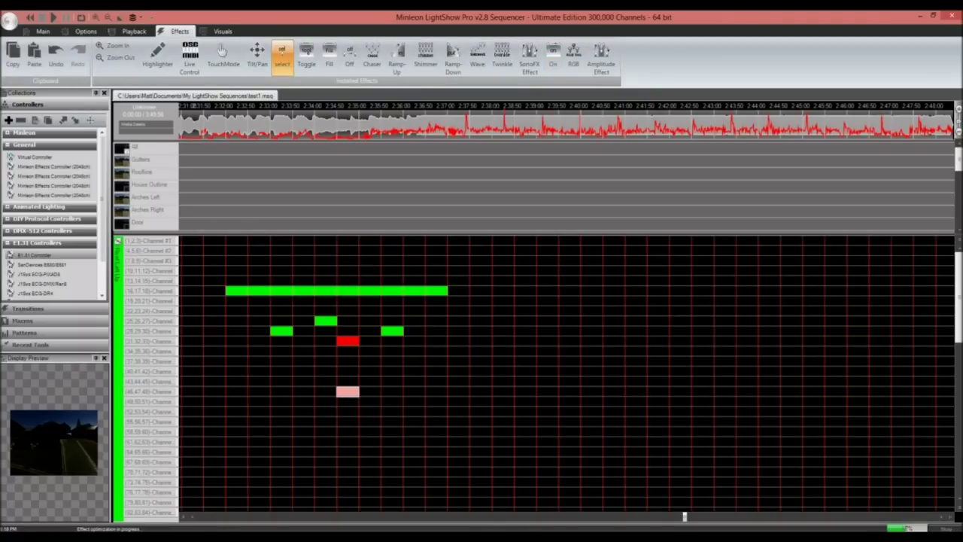
{"action": "left_click", "coordinate": [302, 340]}
{"action": "key", "text": "ctrl+v"}
{"action": "left_click", "coordinate": [481, 320]}
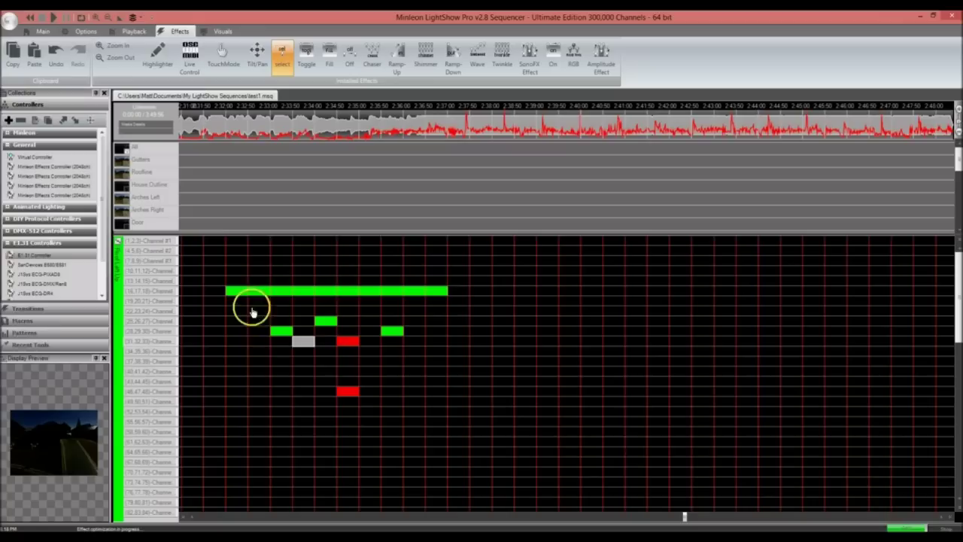
Paste the copied red effect into two separate cells of Channel #7 using the clipboard timings
{"action": "left_click", "coordinate": [257, 303]}
{"action": "key", "text": "ctrl+v"}
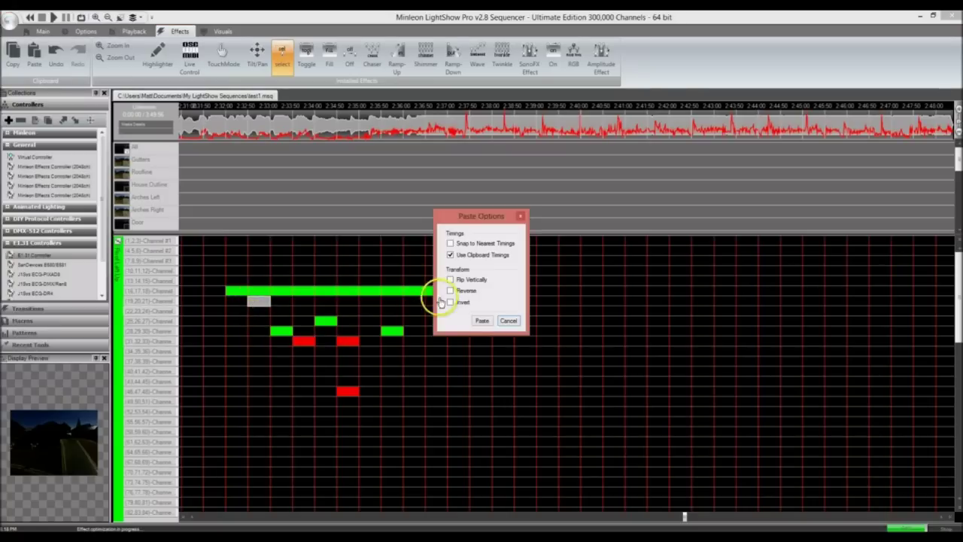
{"action": "left_click", "coordinate": [481, 320]}
{"action": "left_click", "coordinate": [369, 301]}
{"action": "key", "text": "ctrl+v"}
{"action": "left_click", "coordinate": [481, 321]}
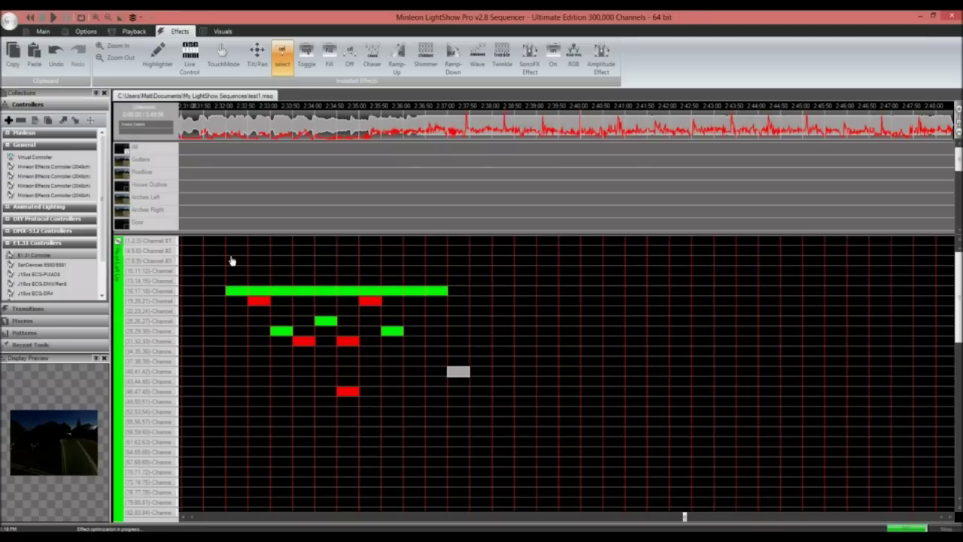
Clear all green and red effects from Channels #6 through #16 with the Off effect
{"action": "left_click", "coordinate": [63, 494]}
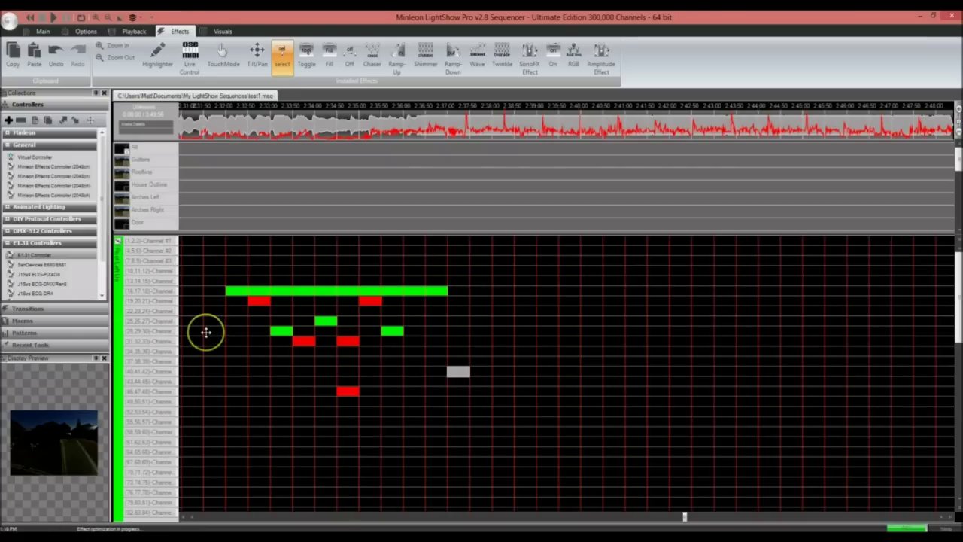
{"action": "key", "text": "o"}
{"action": "mouse_move", "coordinate": [233, 281]}
{"action": "left_mouse_down"}
{"action": "mouse_move", "coordinate": [391, 359]}
{"action": "mouse_move", "coordinate": [374, 404]}
{"action": "mouse_move", "coordinate": [288, 389]}
{"action": "mouse_move", "coordinate": [303, 406]}
{"action": "left_mouse_up"}
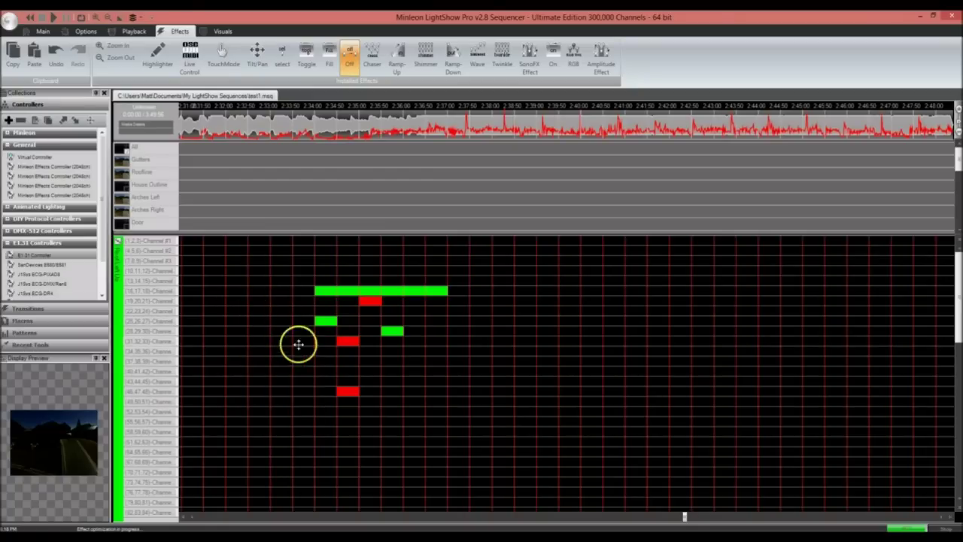
{"action": "left_click", "coordinate": [347, 291]}
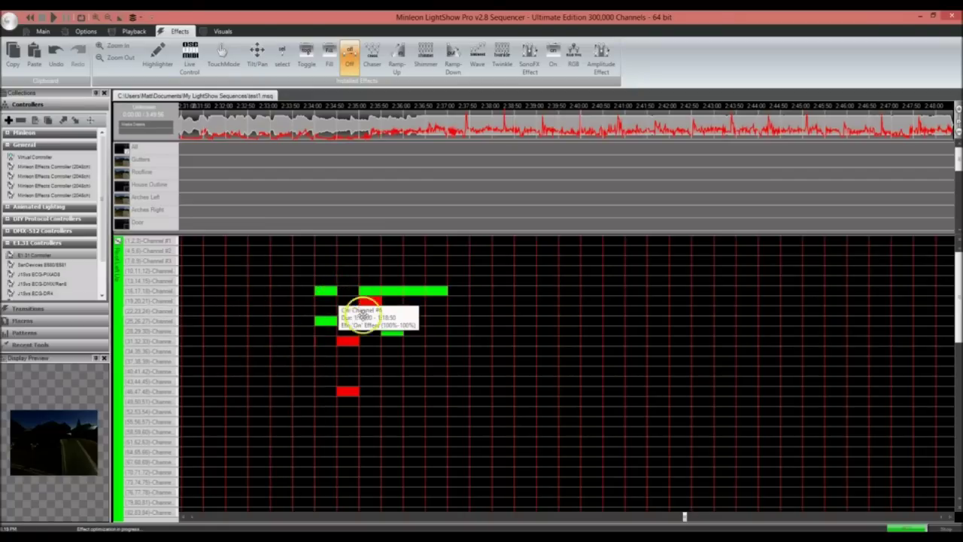
{"action": "left_click", "coordinate": [431, 291]}
{"action": "left_click", "coordinate": [389, 288]}
{"action": "left_click", "coordinate": [407, 291]}
{"action": "mouse_move", "coordinate": [297, 271]}
{"action": "left_mouse_down"}
{"action": "mouse_move", "coordinate": [350, 408]}
{"action": "mouse_move", "coordinate": [410, 436]}
{"action": "left_mouse_up"}
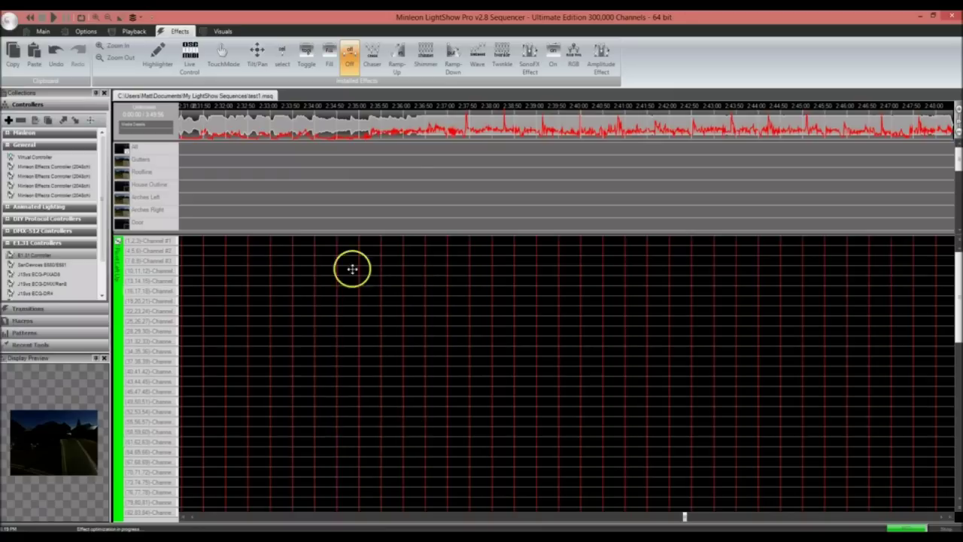
Apply a red On effect to one timing cell of Channel #6
{"action": "left_click", "coordinate": [553, 54]}
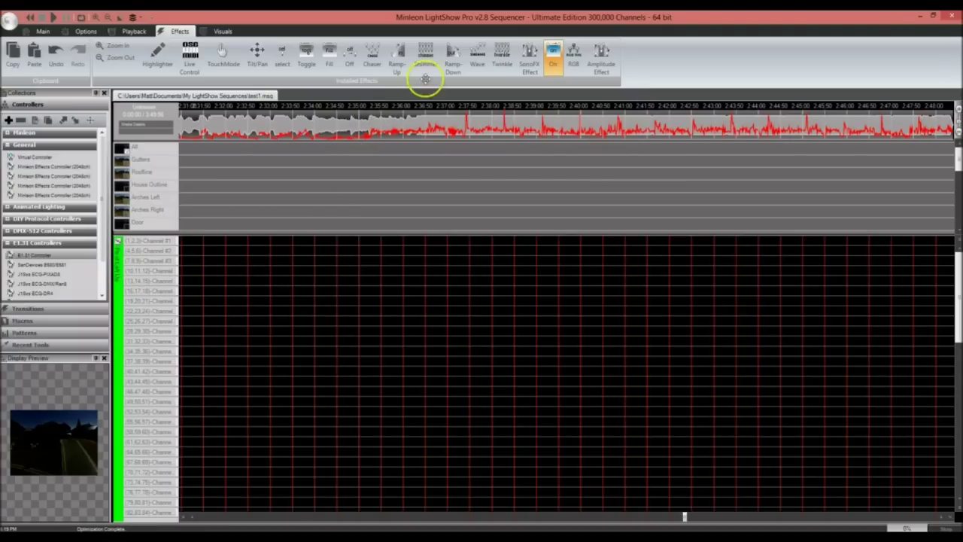
{"action": "left_click", "coordinate": [424, 59]}
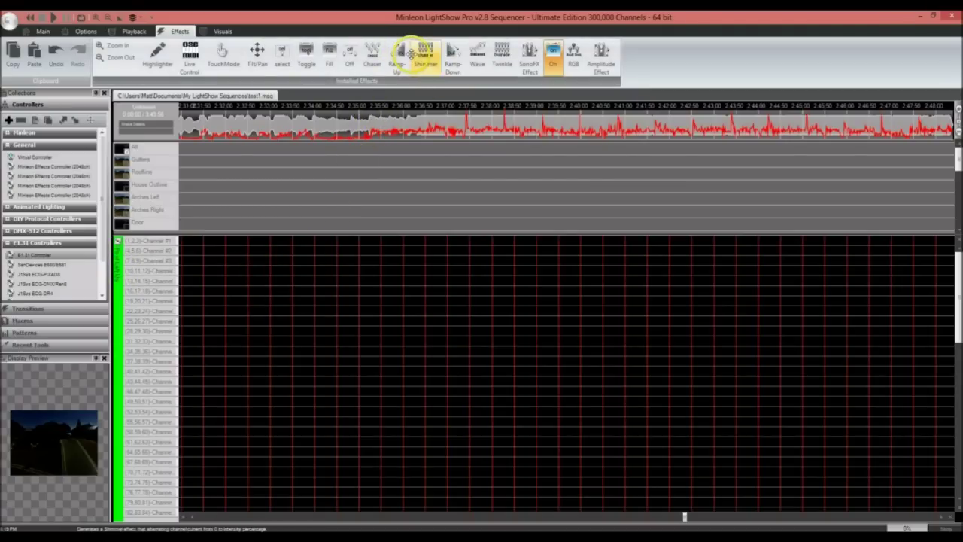
{"action": "left_click", "coordinate": [256, 291]}
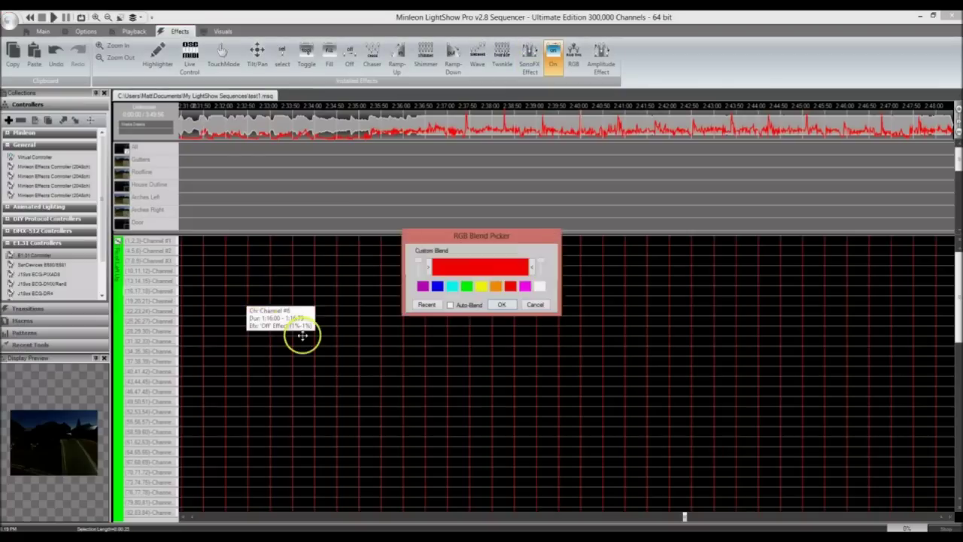
{"action": "left_click", "coordinate": [500, 306]}
Apply a red Ramp-Up effect to one timing cell of Channel #10
{"action": "left_click", "coordinate": [396, 57]}
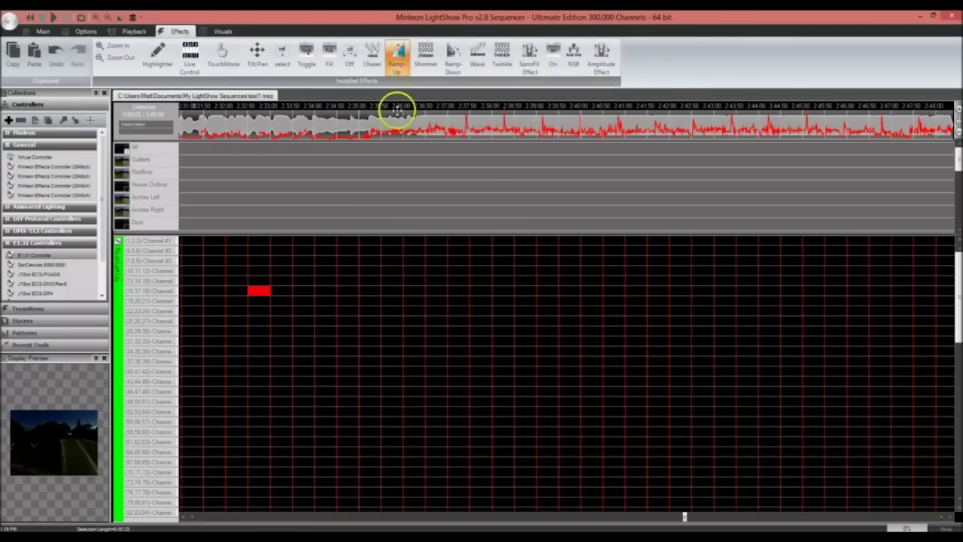
{"action": "left_click", "coordinate": [259, 331]}
{"action": "left_click", "coordinate": [504, 306]}
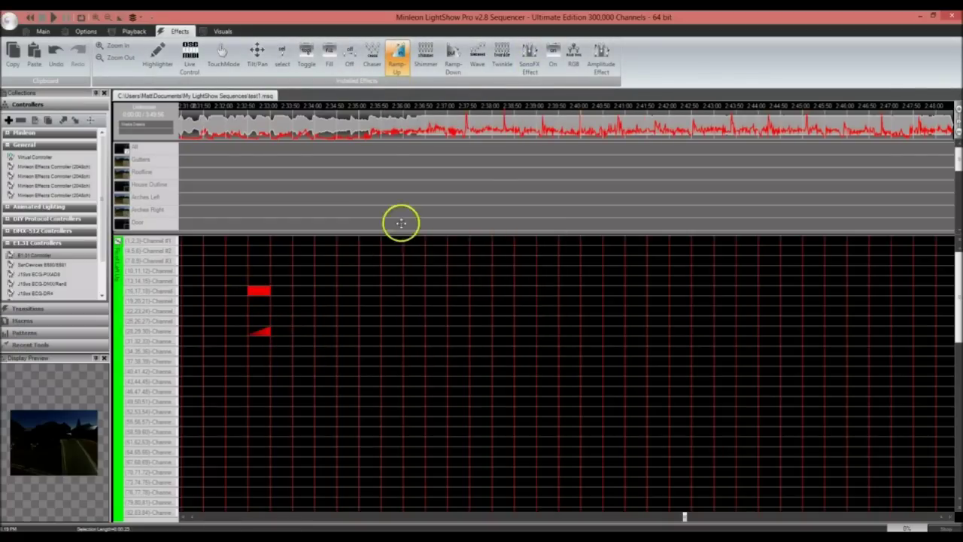
Copy the Ramp-Up effect on Channel #10, and undo the Ramp-Up and the red On effects
{"action": "left_click", "coordinate": [281, 51]}
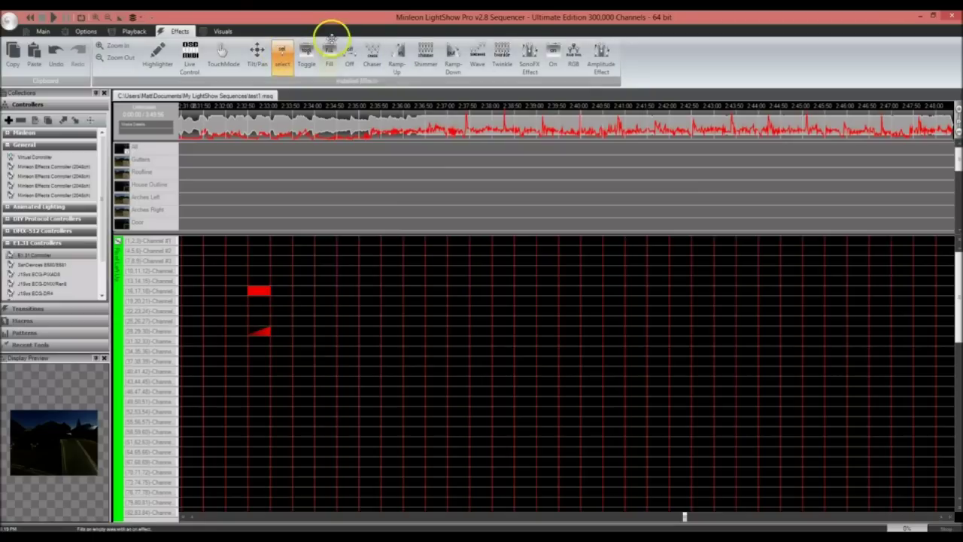
{"action": "left_click", "coordinate": [258, 331]}
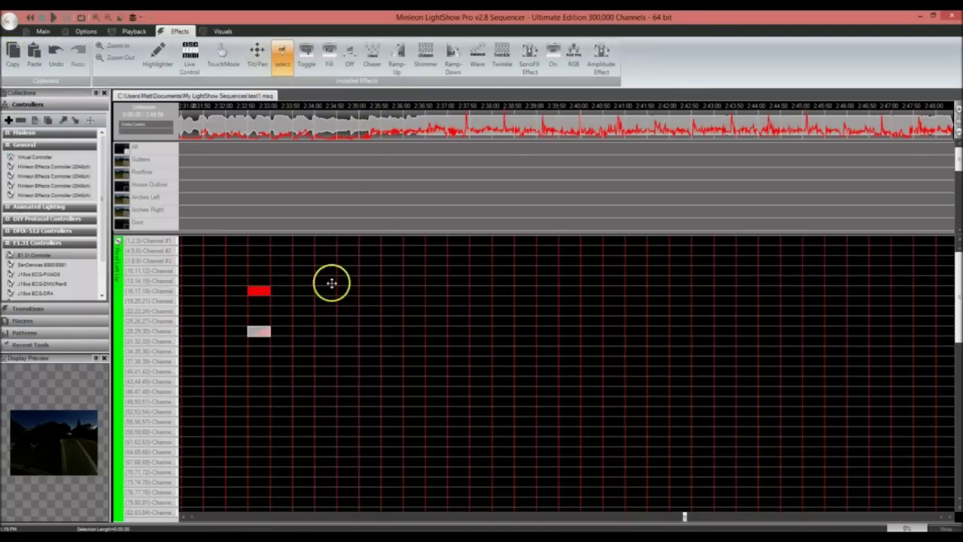
{"action": "left_click", "coordinate": [58, 51]}
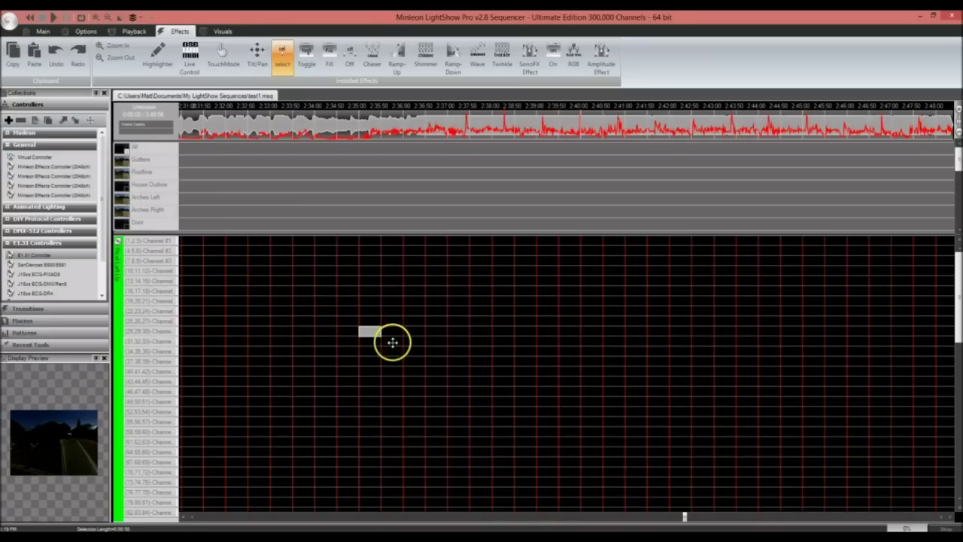
{"action": "left_click", "coordinate": [416, 352]}
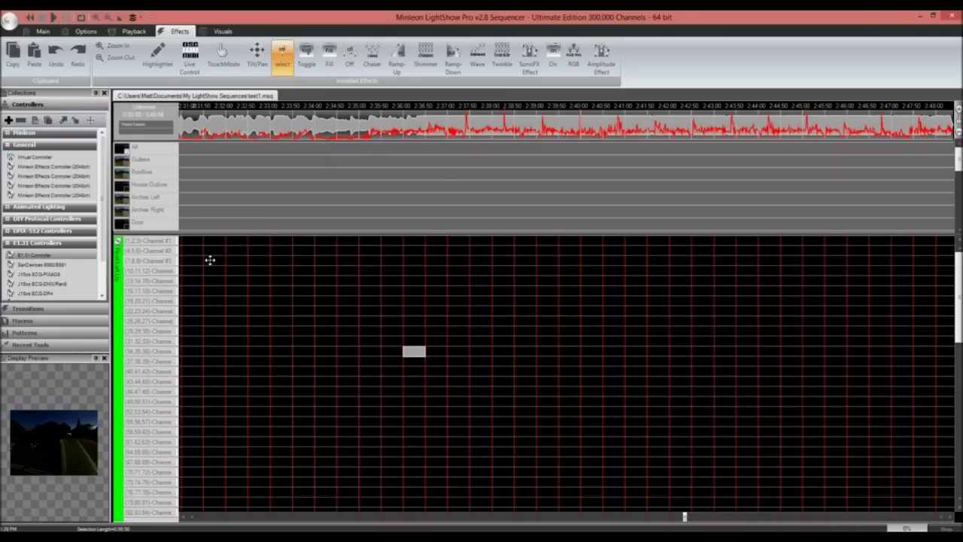
Draw the copied Ramp-Up diagonally from Channel #3 down to Channel #21 over thirteen timing cells as a Linear Chase
{"action": "left_click_drag", "start_coordinate": [210, 259], "coordinate": [475, 441]}
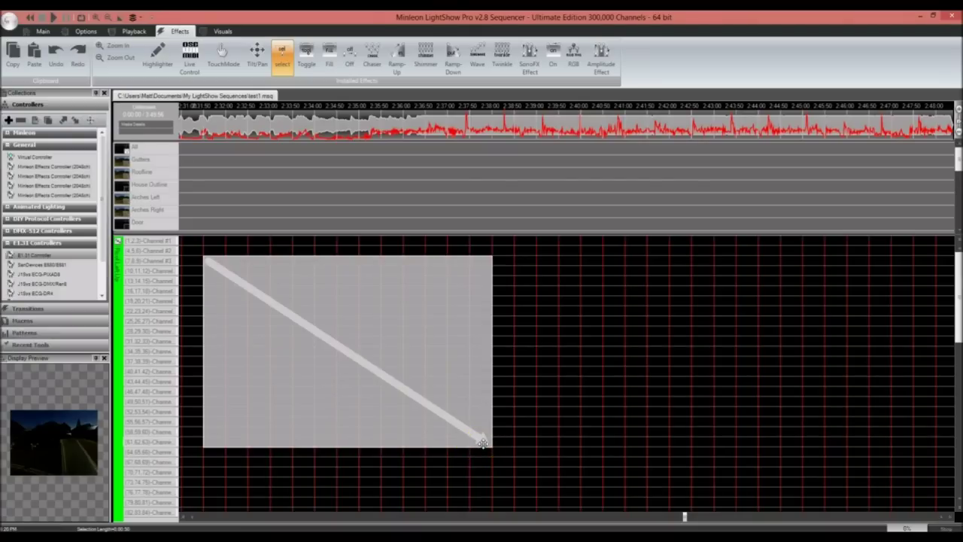
{"action": "left_click_drag", "start_coordinate": [482, 443], "coordinate": [482, 443]}
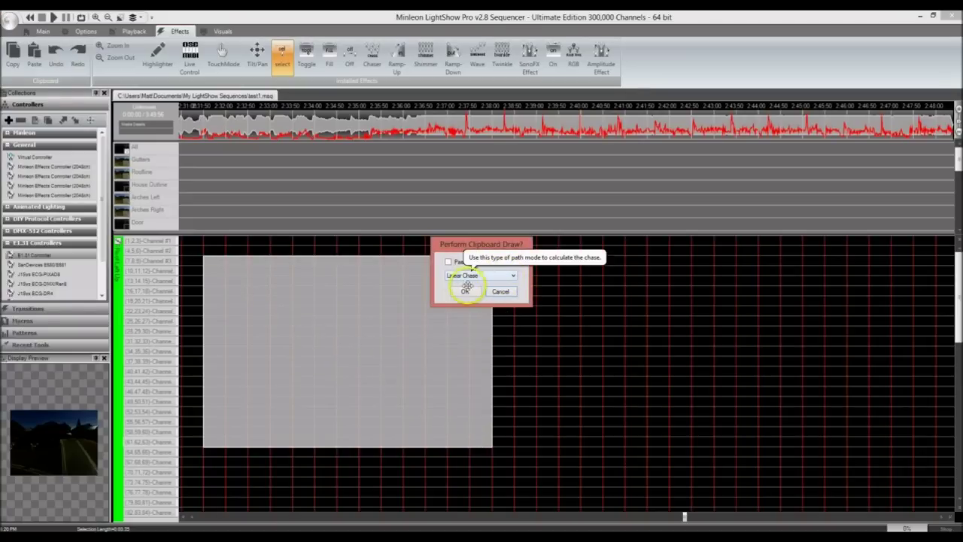
{"action": "left_click", "coordinate": [504, 276]}
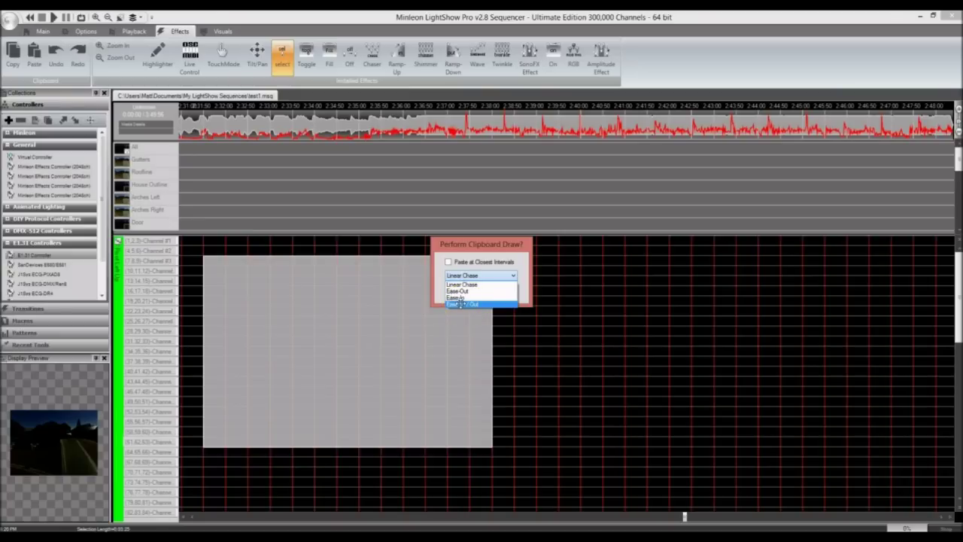
{"action": "left_click", "coordinate": [465, 285]}
{"action": "left_click", "coordinate": [467, 290]}
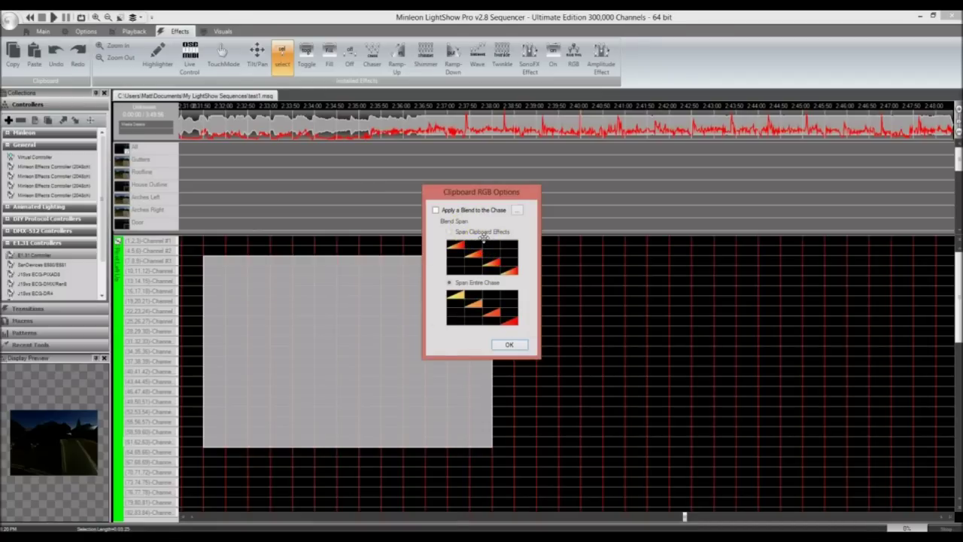
Apply a red-to-yellow blend to the chase, spanning the entire chase
{"action": "left_click", "coordinate": [436, 210]}
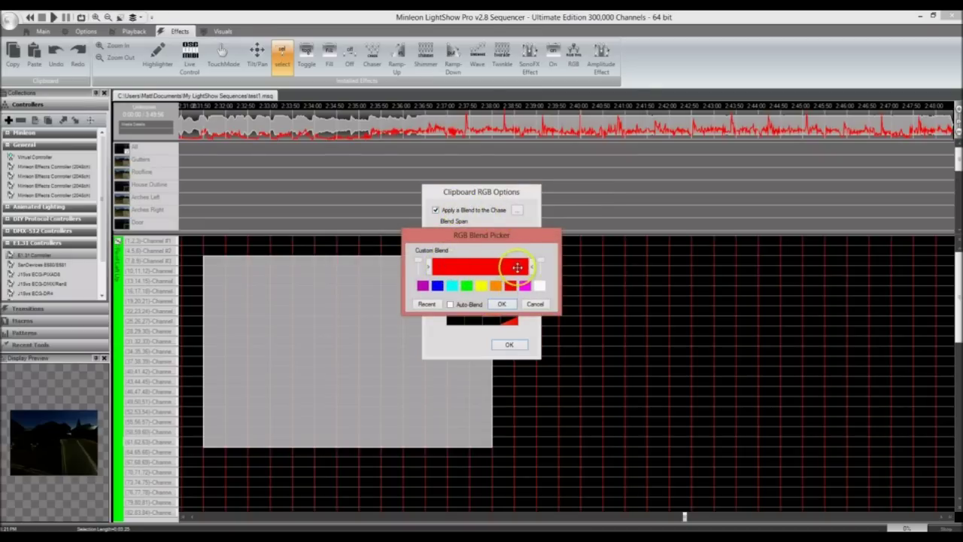
{"action": "left_click", "coordinate": [517, 267]}
{"action": "left_click", "coordinate": [425, 340]}
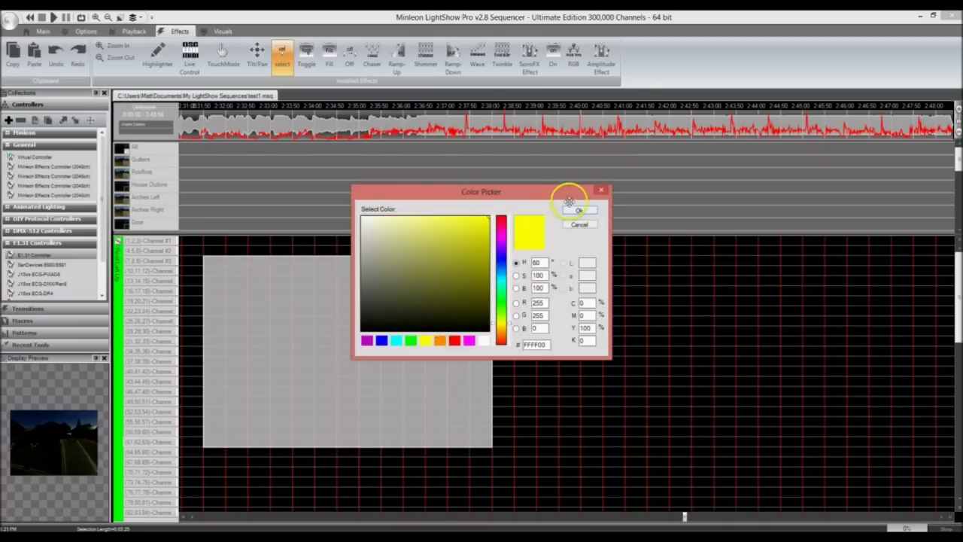
{"action": "left_click", "coordinate": [577, 210]}
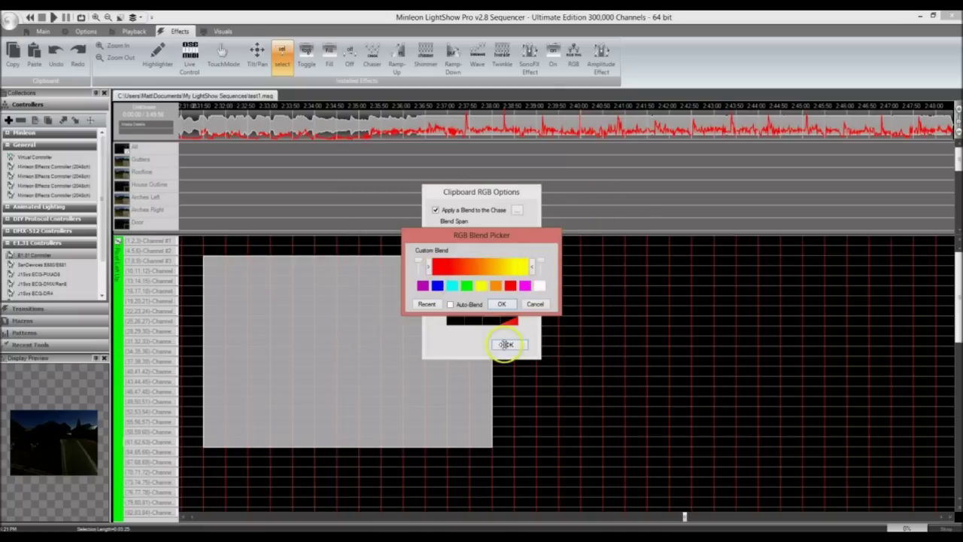
{"action": "left_click", "coordinate": [502, 306]}
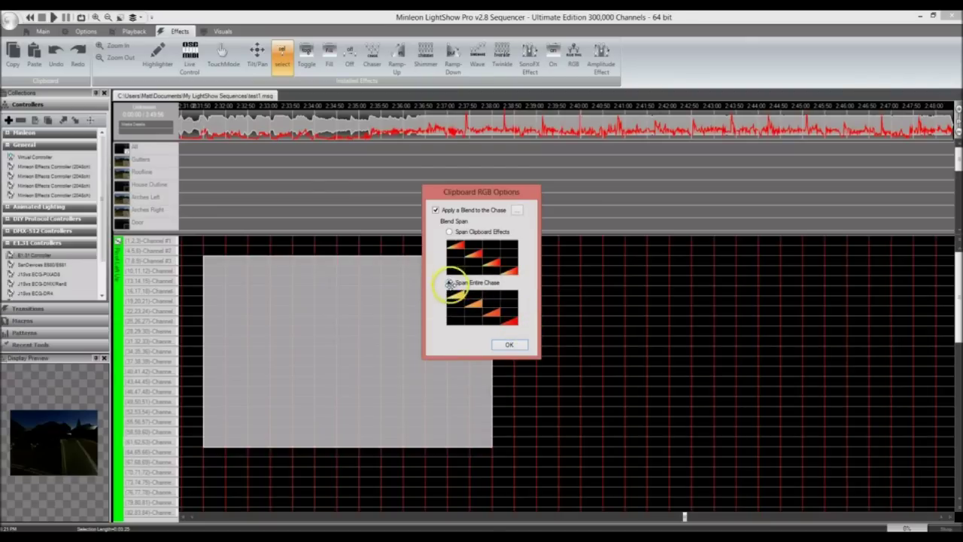
{"action": "left_click", "coordinate": [513, 346]}
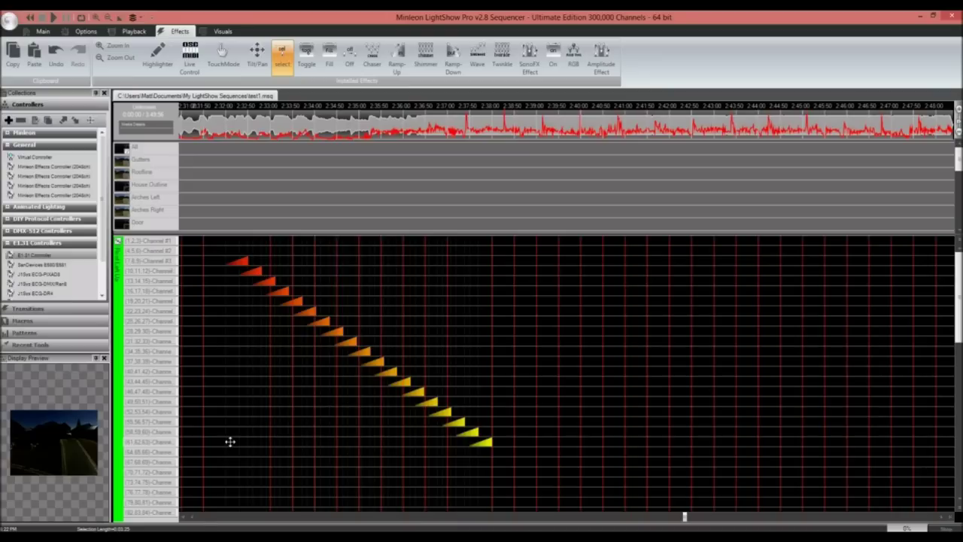
Draw a second clipboard chase diagonally from Channel #21 up to Channel #3 across twelve timing cells
{"action": "left_click_drag", "start_coordinate": [226, 441], "coordinate": [484, 260]}
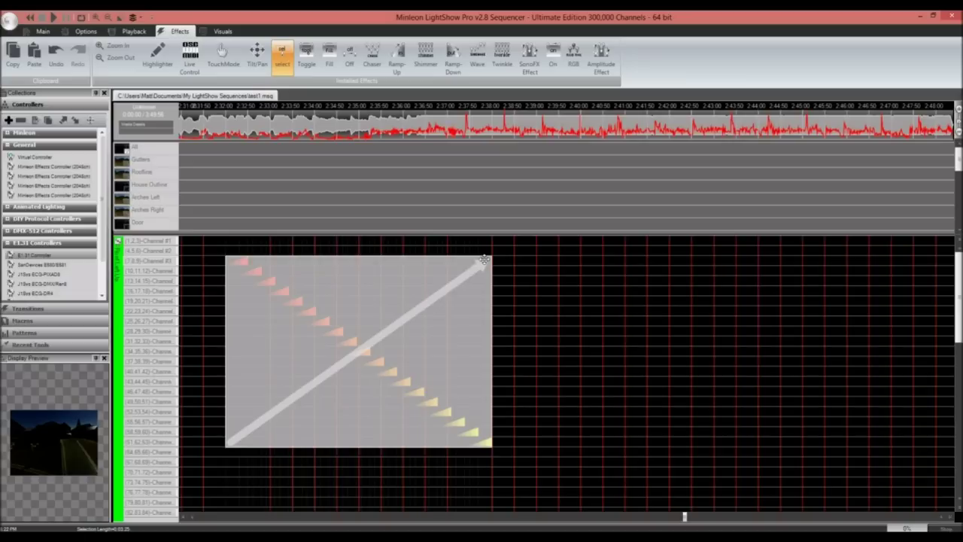
{"action": "left_click_drag", "start_coordinate": [484, 260], "coordinate": [484, 260]}
{"action": "left_click", "coordinate": [444, 274]}
{"action": "left_click", "coordinate": [466, 292]}
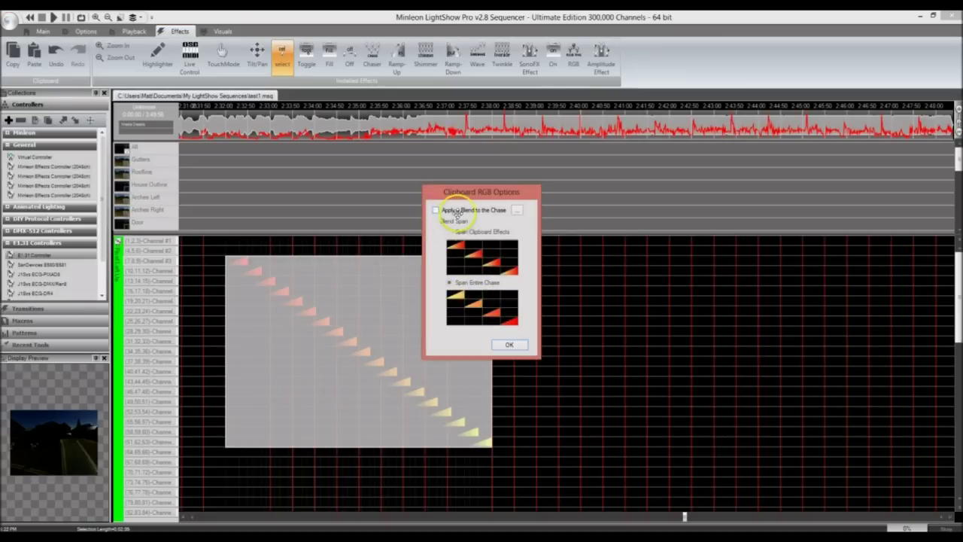
Apply the recent green-to-purple blend, reversed to run purple to green, to the second chase, spanning the entire chase
{"action": "left_click", "coordinate": [474, 210]}
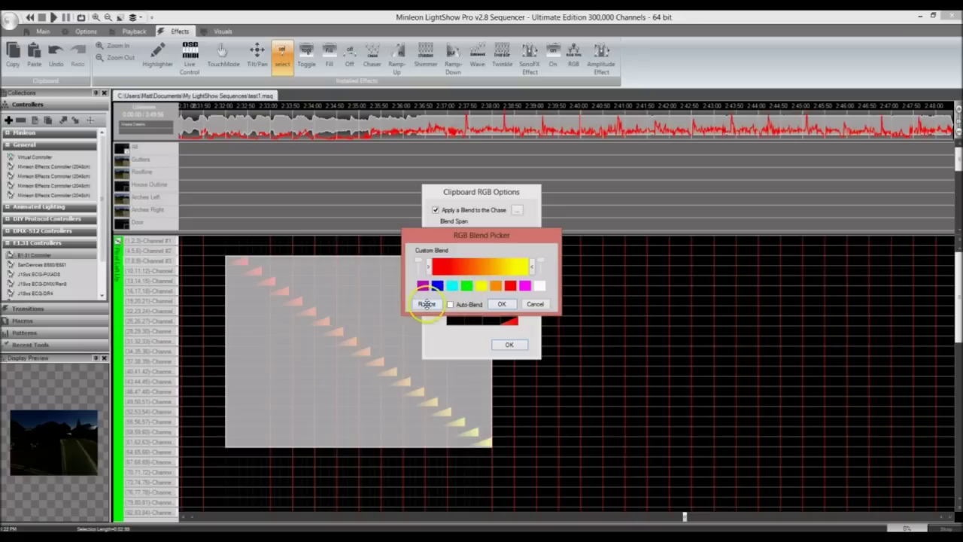
{"action": "left_click", "coordinate": [426, 304]}
{"action": "left_click", "coordinate": [539, 341]}
{"action": "left_click_drag", "start_coordinate": [539, 341], "coordinate": [540, 361]}
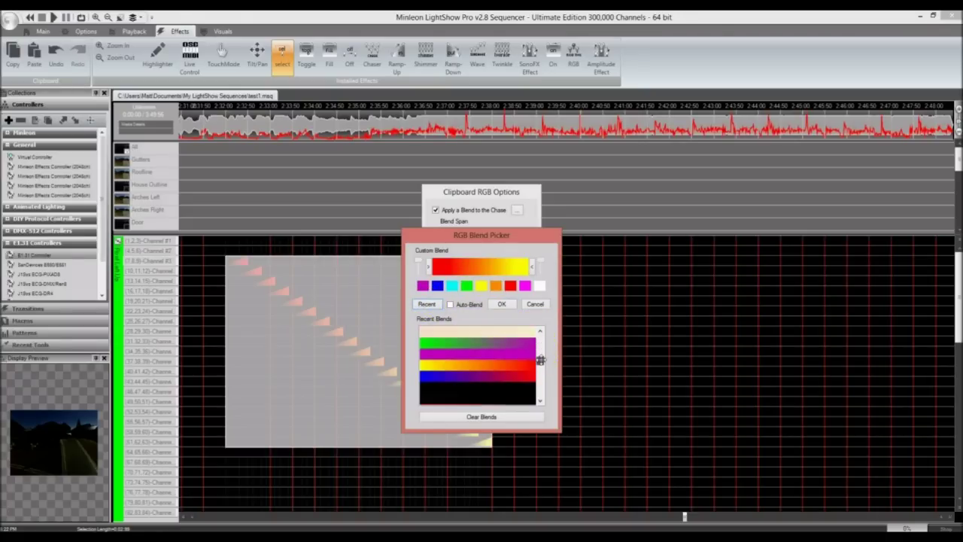
{"action": "left_click", "coordinate": [468, 339]}
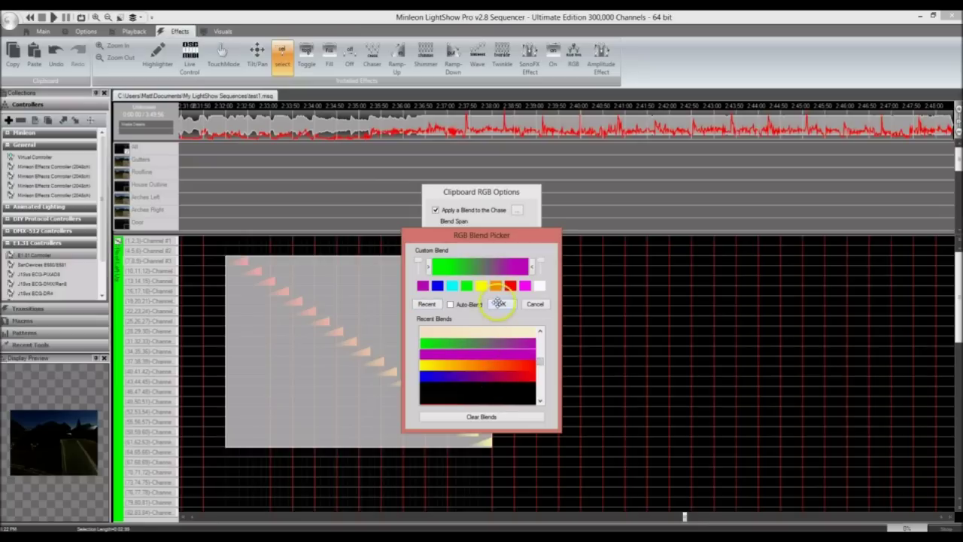
{"action": "left_click", "coordinate": [478, 263]}
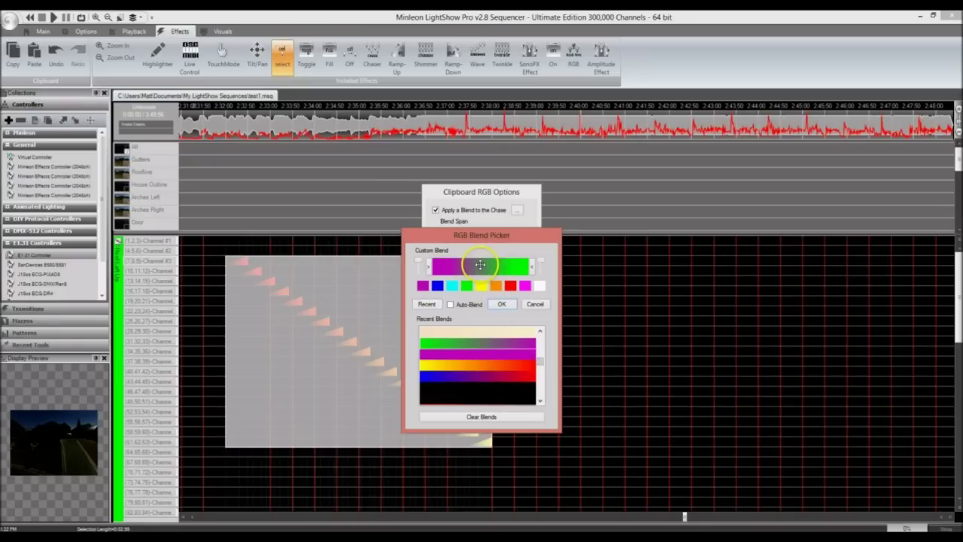
{"action": "left_click", "coordinate": [504, 303]}
{"action": "left_click", "coordinate": [499, 283]}
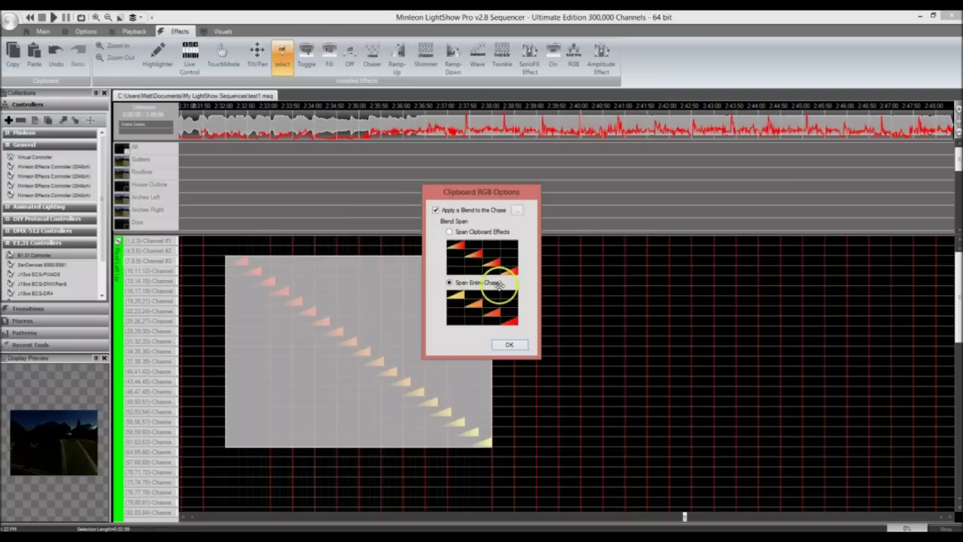
{"action": "left_click", "coordinate": [505, 341]}
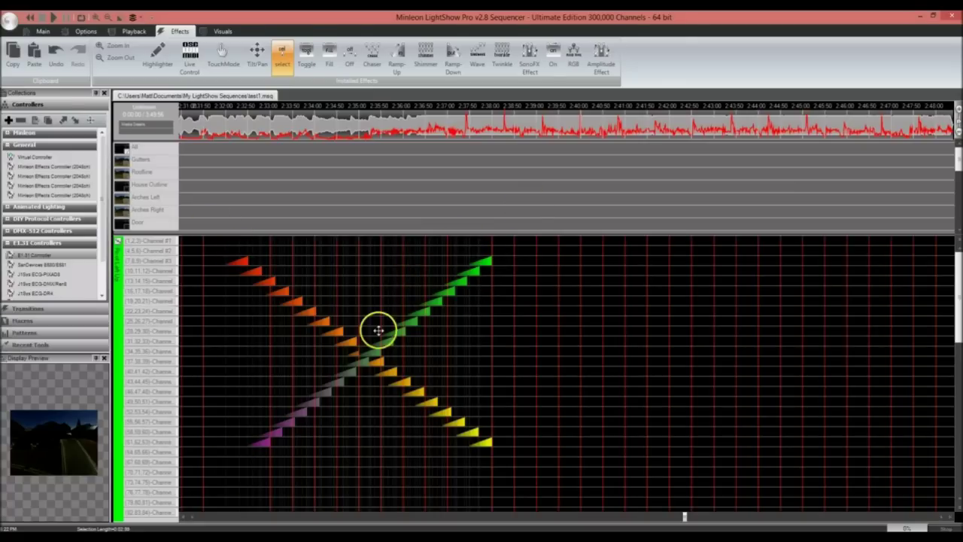
Enlarge the Display Preview, play the sequence around the two crossing chases, and return the preview to its docked size
{"action": "double_click", "coordinate": [54, 357]}
{"action": "left_click_drag", "start_coordinate": [249, 392], "coordinate": [193, 234]}
{"action": "left_click_drag", "start_coordinate": [307, 373], "coordinate": [952, 531]}
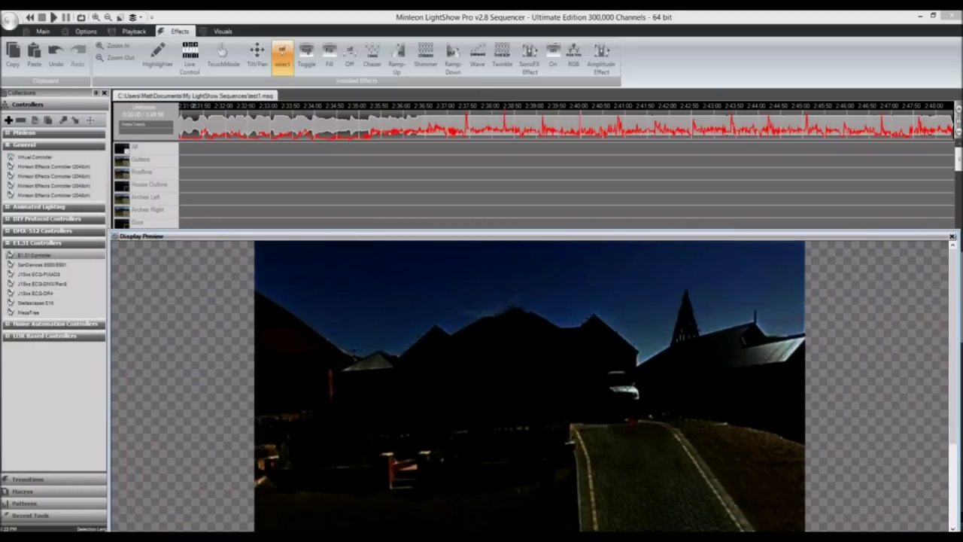
{"action": "double_click", "coordinate": [531, 236]}
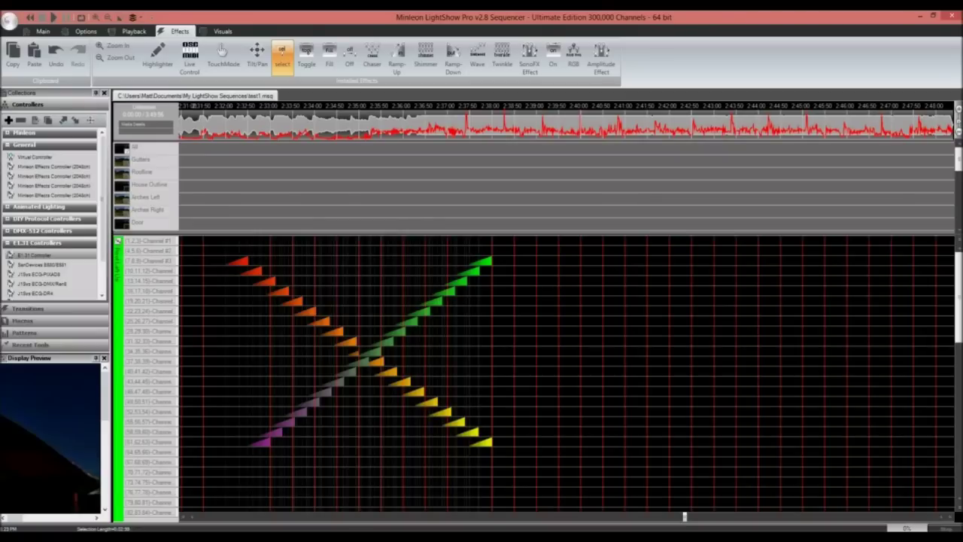
{"action": "double_click", "coordinate": [65, 356]}
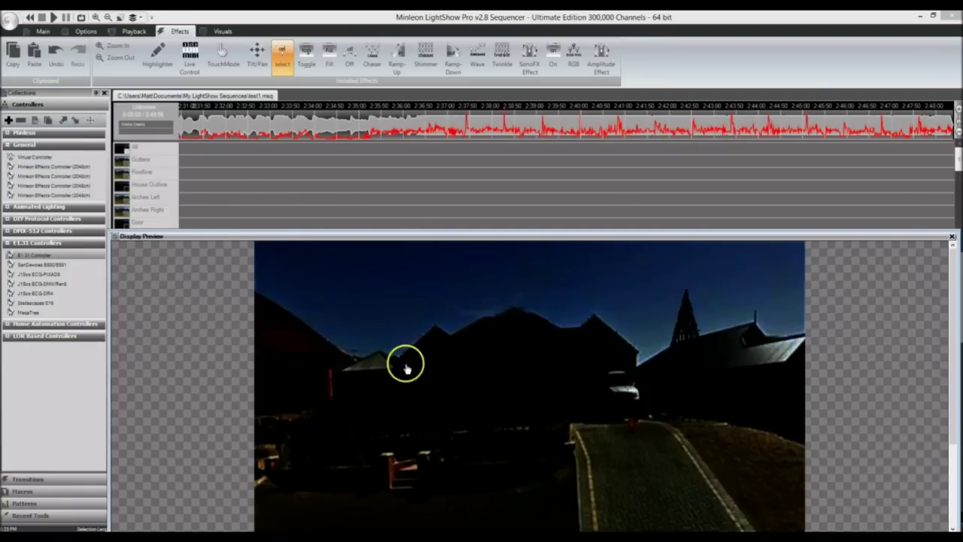
{"action": "left_click", "coordinate": [205, 129]}
{"action": "key", "text": "space"}
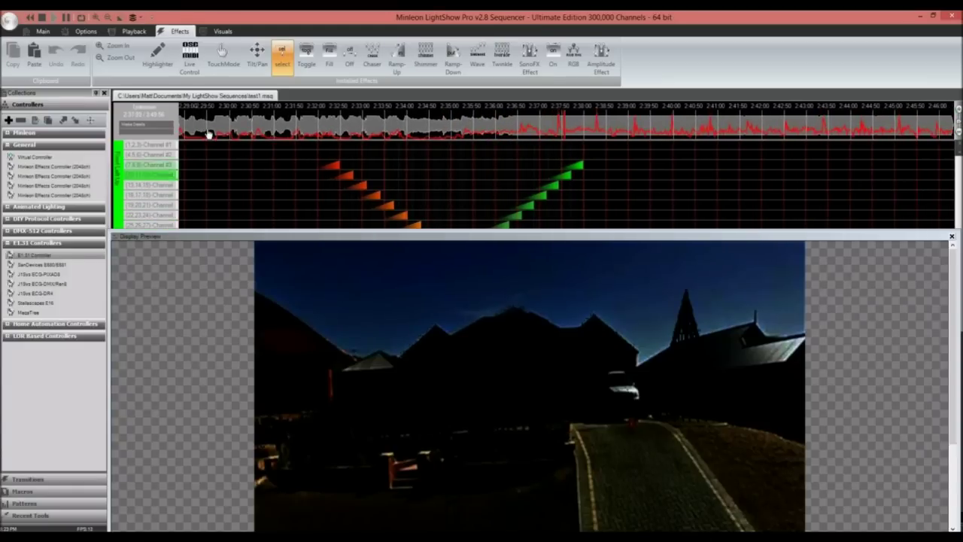
{"action": "left_click", "coordinate": [286, 125]}
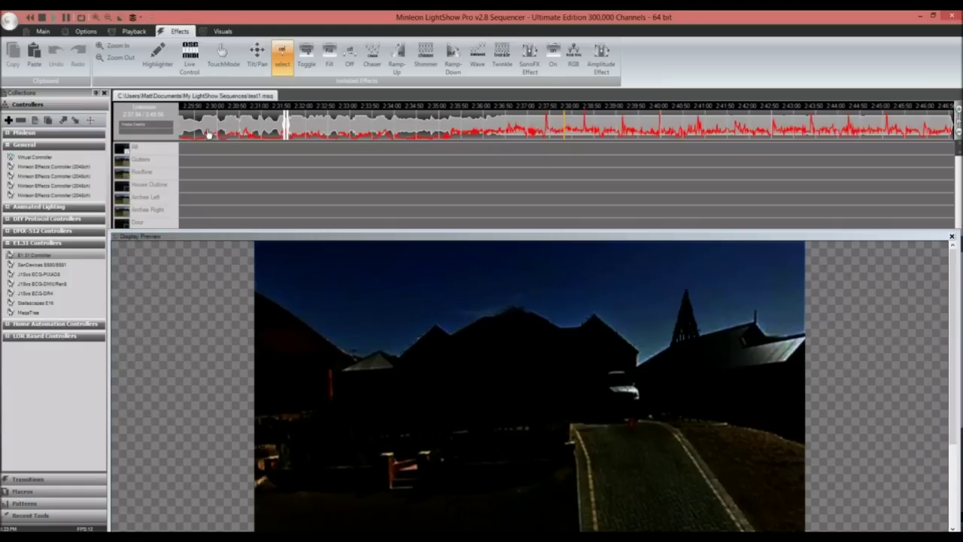
{"action": "double_click", "coordinate": [522, 237]}
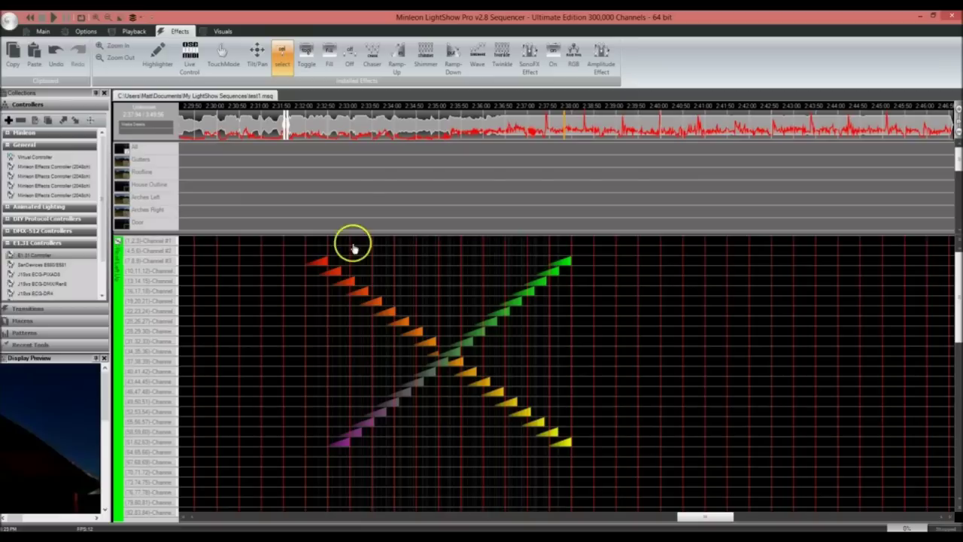
Undo the purple-to-green chase on the Roof Left Up channels and collapse the channel group
{"action": "left_click", "coordinate": [117, 271]}
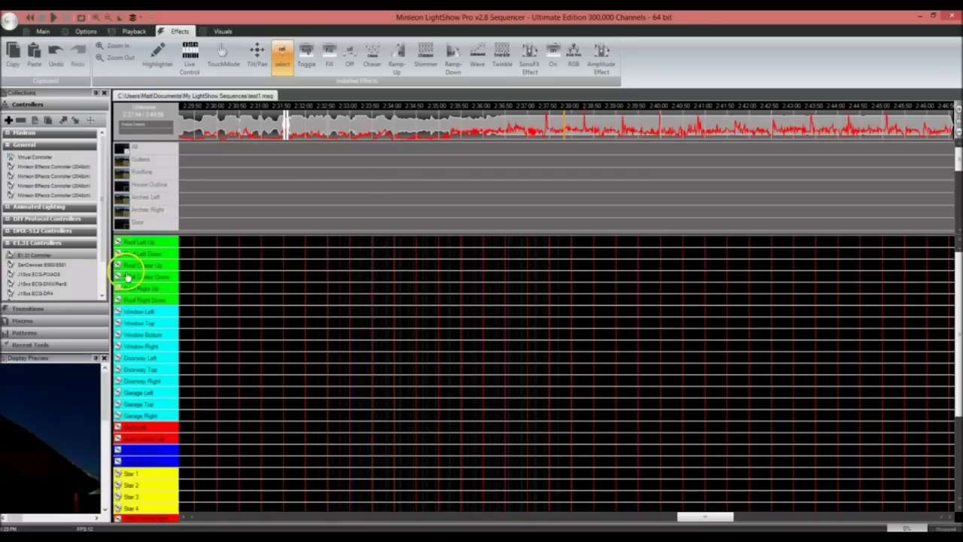
{"action": "left_click", "coordinate": [131, 250]}
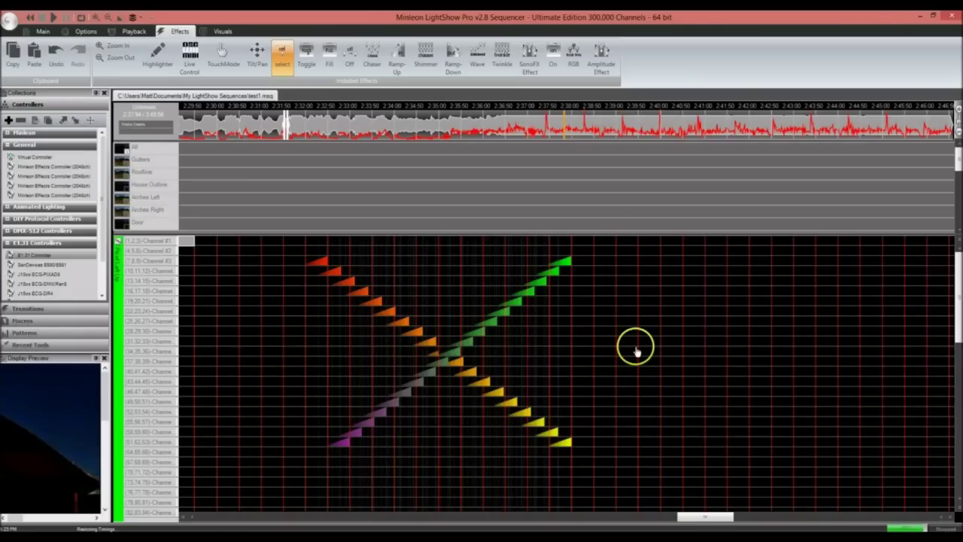
{"action": "key", "text": "Delete"}
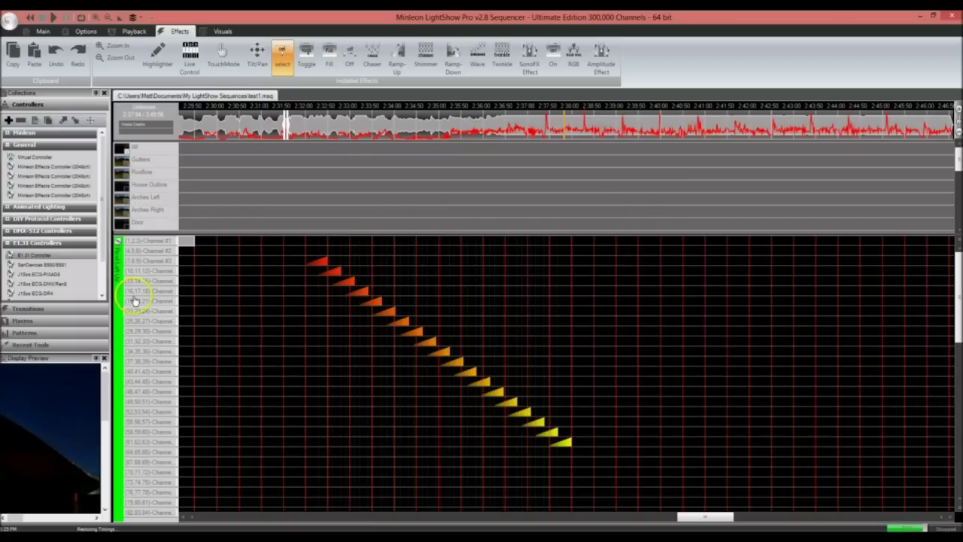
{"action": "scroll", "coordinate": [155, 366], "scroll_direction": "down", "scroll_amount": 5}
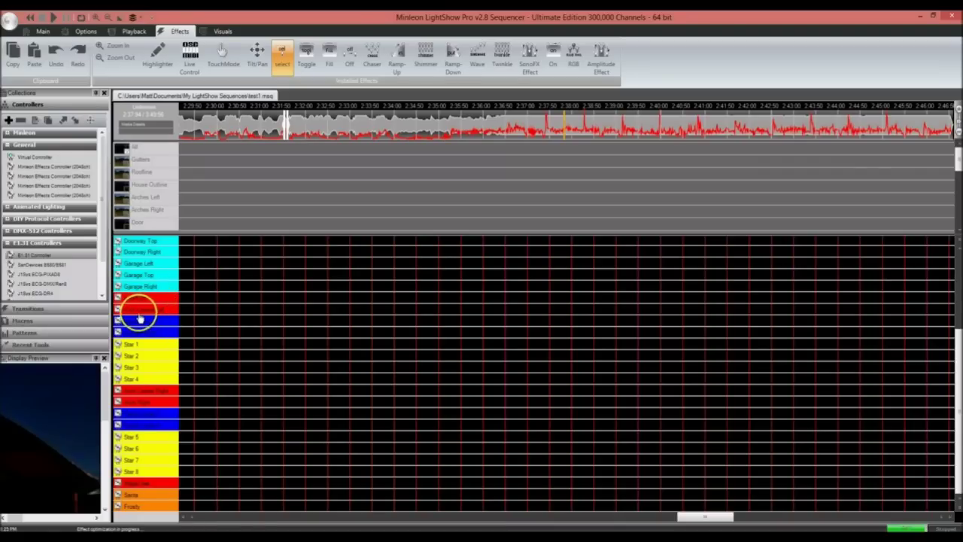
Draw a red and an adjoining green On effect, two timing cells each, on channel (2561,2562,2563) of the first red group
{"action": "left_click", "coordinate": [552, 56]}
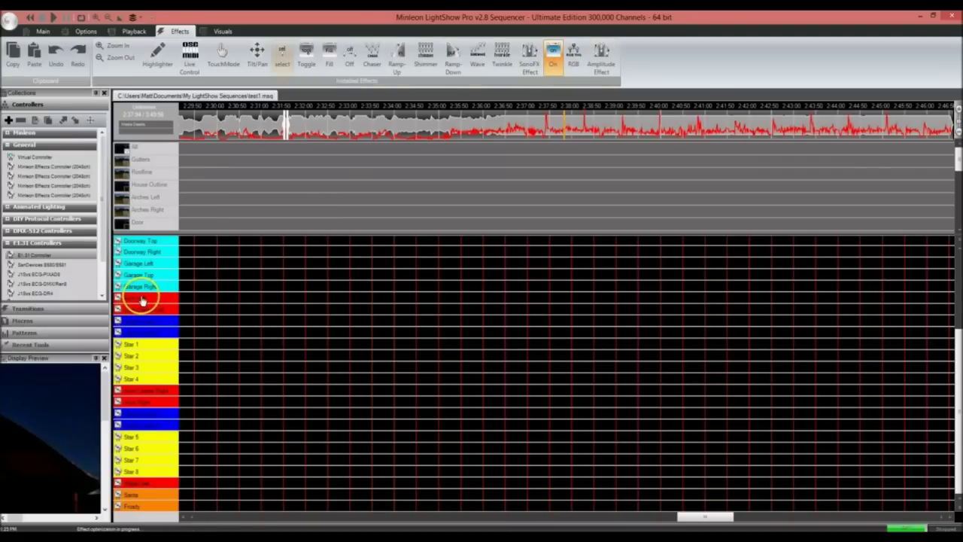
{"action": "left_click", "coordinate": [143, 300]}
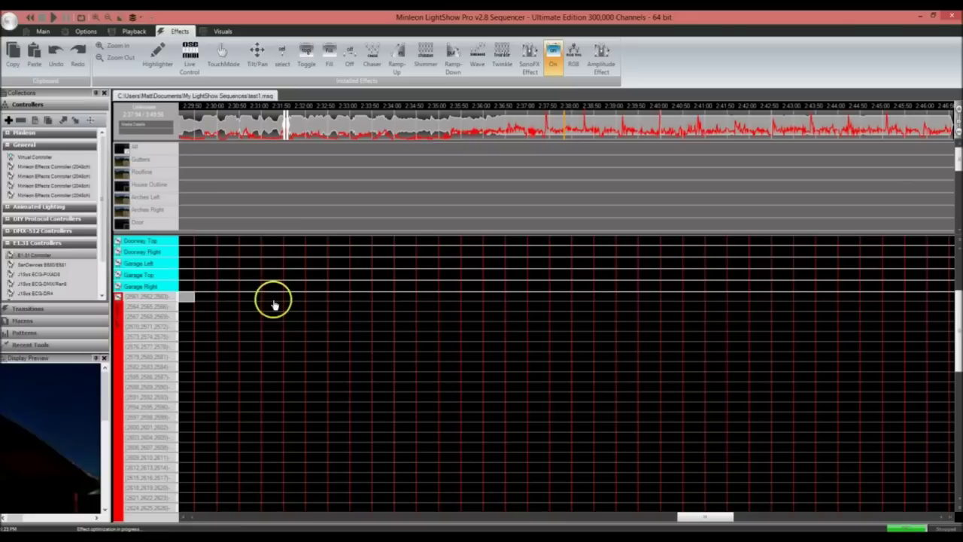
{"action": "left_click_drag", "start_coordinate": [249, 301], "coordinate": [266, 301]}
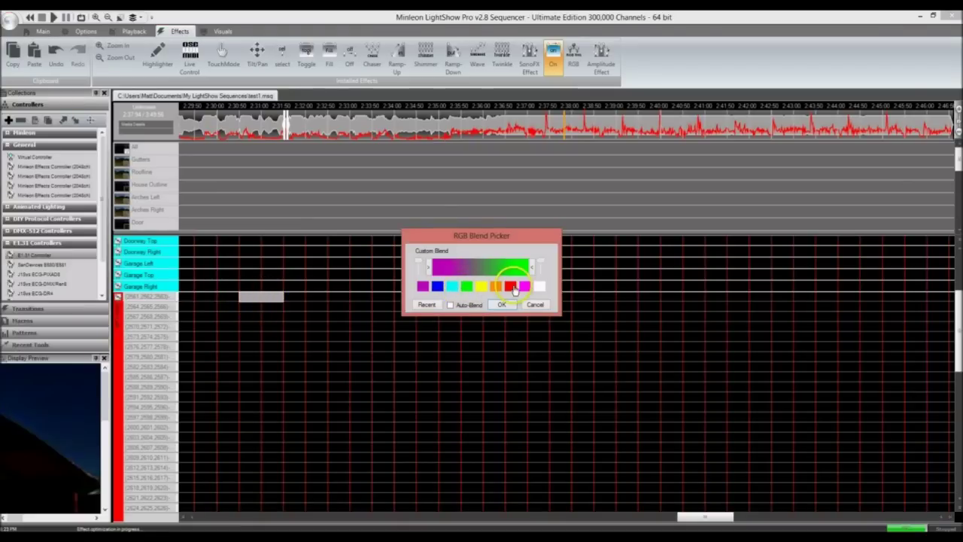
{"action": "left_click", "coordinate": [515, 290]}
{"action": "left_click_drag", "start_coordinate": [314, 303], "coordinate": [312, 298]}
{"action": "left_click", "coordinate": [471, 287]}
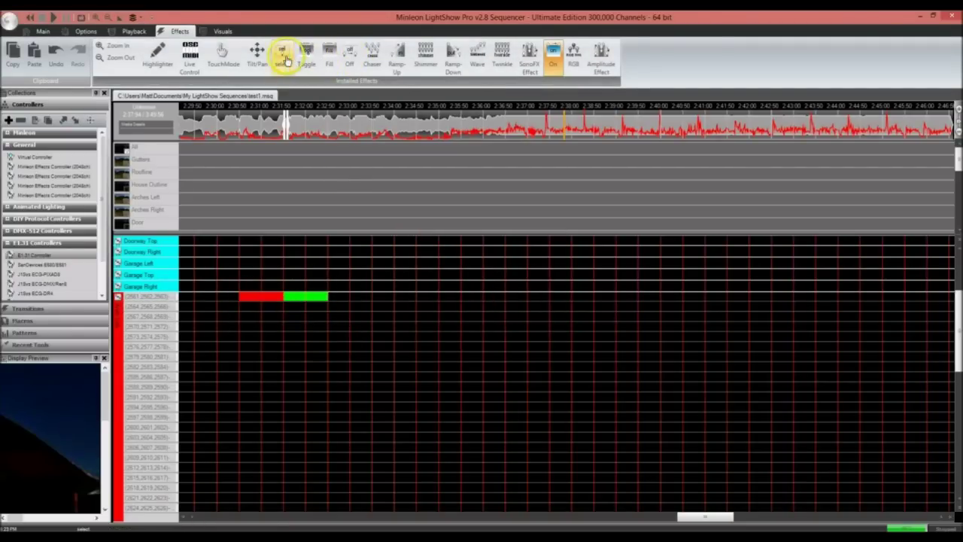
Select and copy the adjoining red and green On effects, and undo both of them
{"action": "left_click", "coordinate": [285, 58]}
{"action": "left_click_drag", "start_coordinate": [243, 297], "coordinate": [323, 299]}
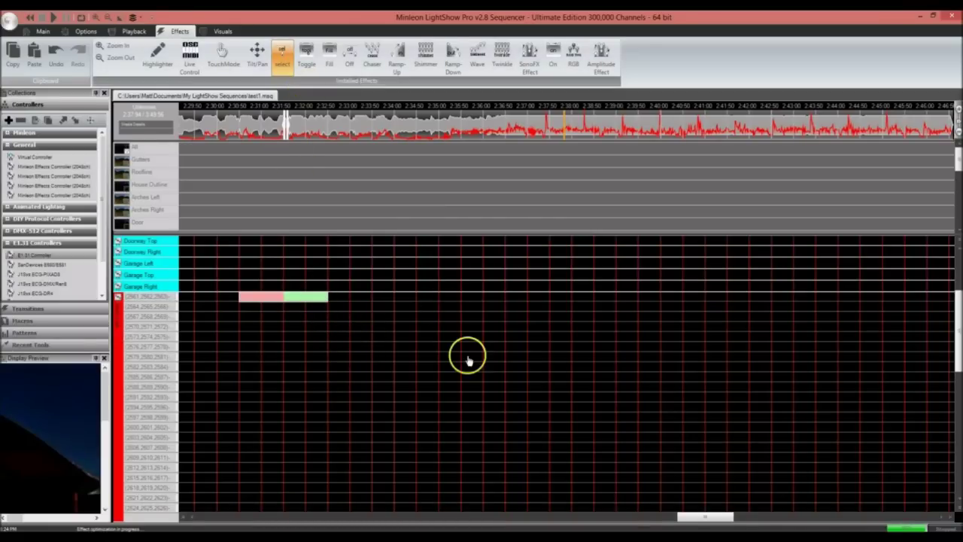
{"action": "key", "text": "ctrl+z"}
{"action": "key", "text": "ctrl+z"}
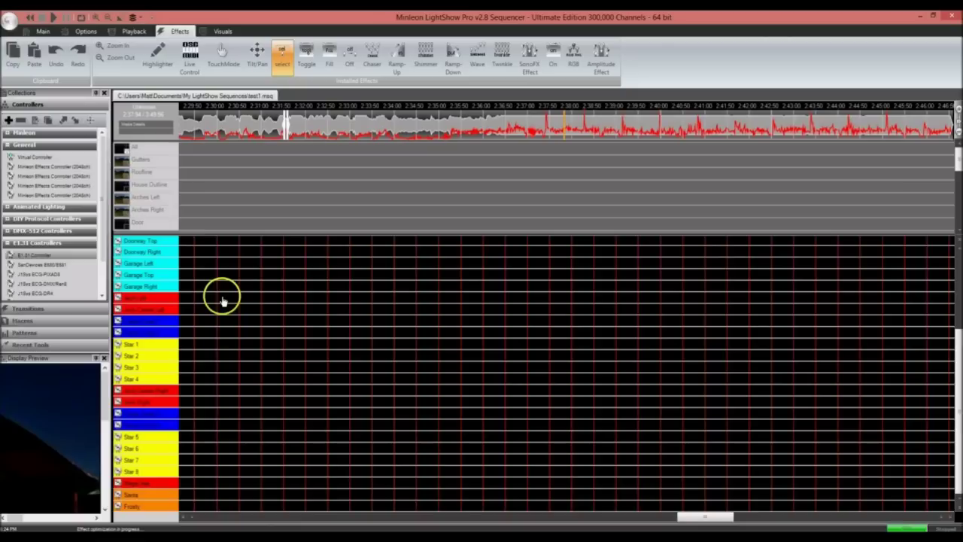
Draw the copied red and green effects as an unblended Linear Chase across the first two red groups over ten timing cells
{"action": "left_click", "coordinate": [161, 304]}
{"action": "scroll", "coordinate": [323, 380], "scroll_direction": "down", "scroll_amount": 5}
{"action": "scroll", "coordinate": [322, 381], "scroll_direction": "up", "scroll_amount": 6}
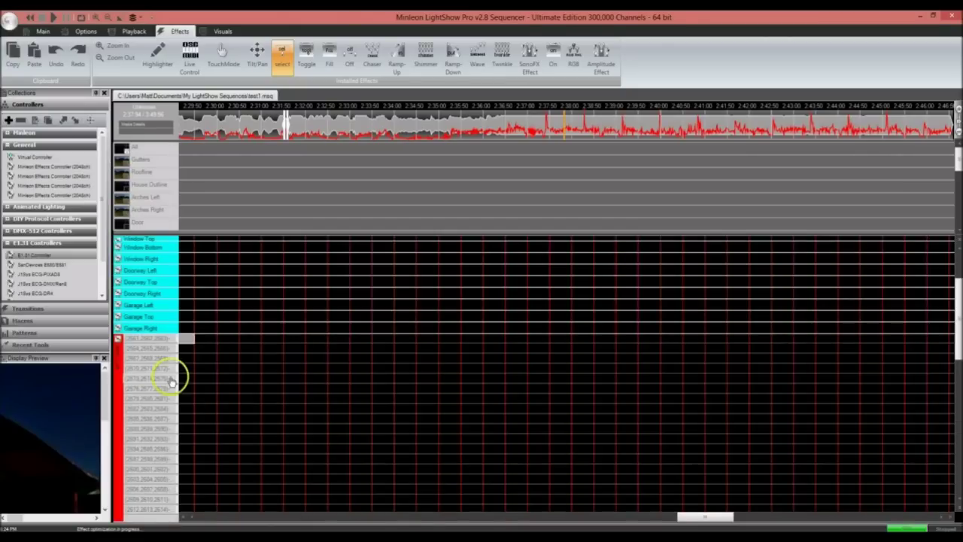
{"action": "left_click", "coordinate": [131, 366]}
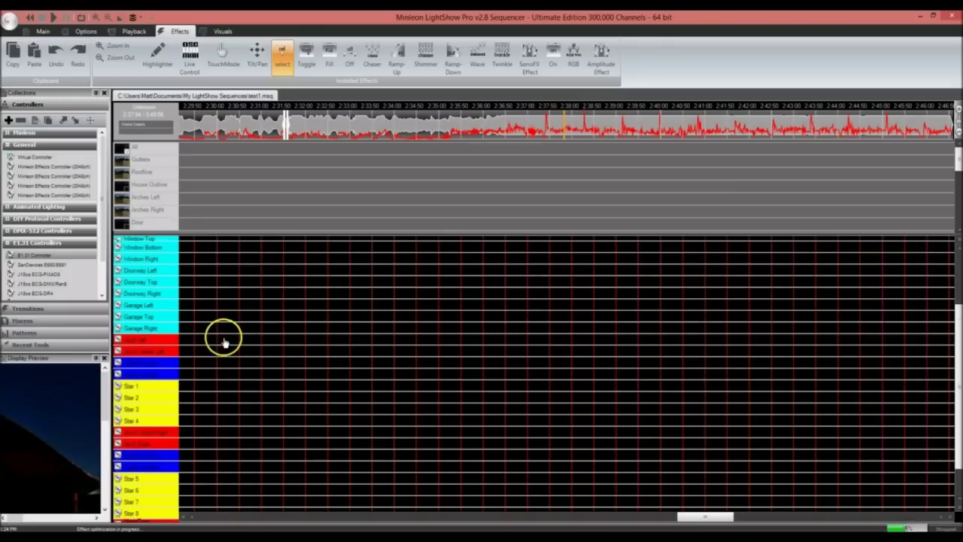
{"action": "left_click_drag", "start_coordinate": [220, 342], "coordinate": [433, 357]}
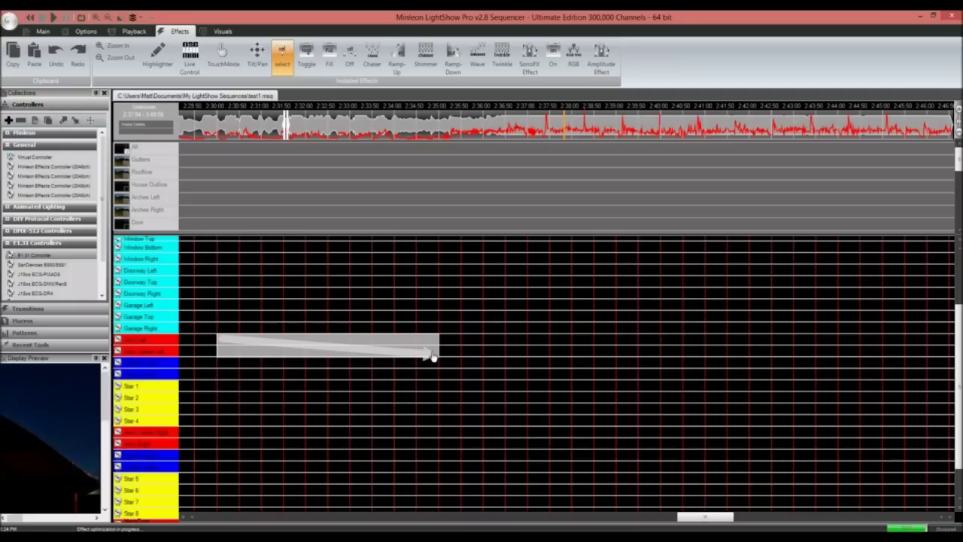
{"action": "left_click_drag", "start_coordinate": [432, 356], "coordinate": [434, 353]}
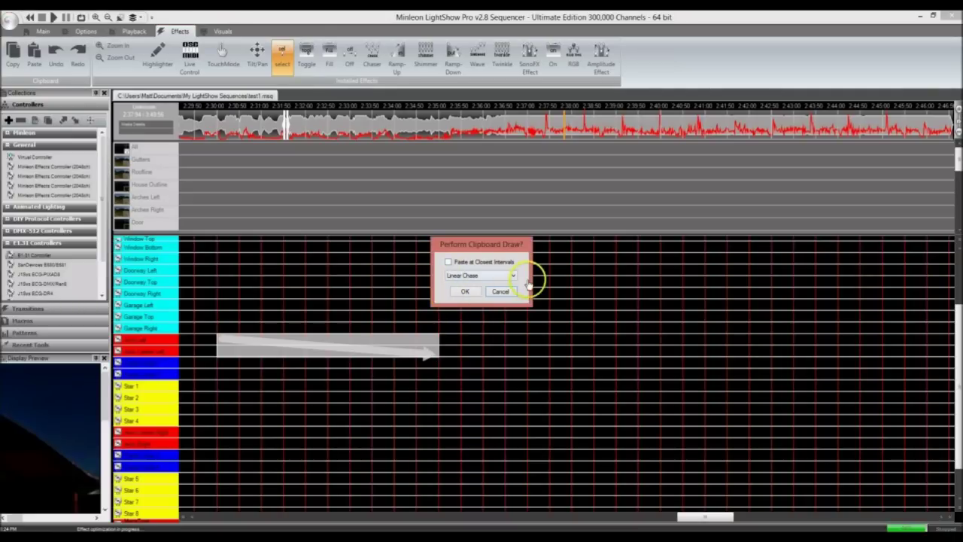
{"action": "left_click", "coordinate": [465, 293]}
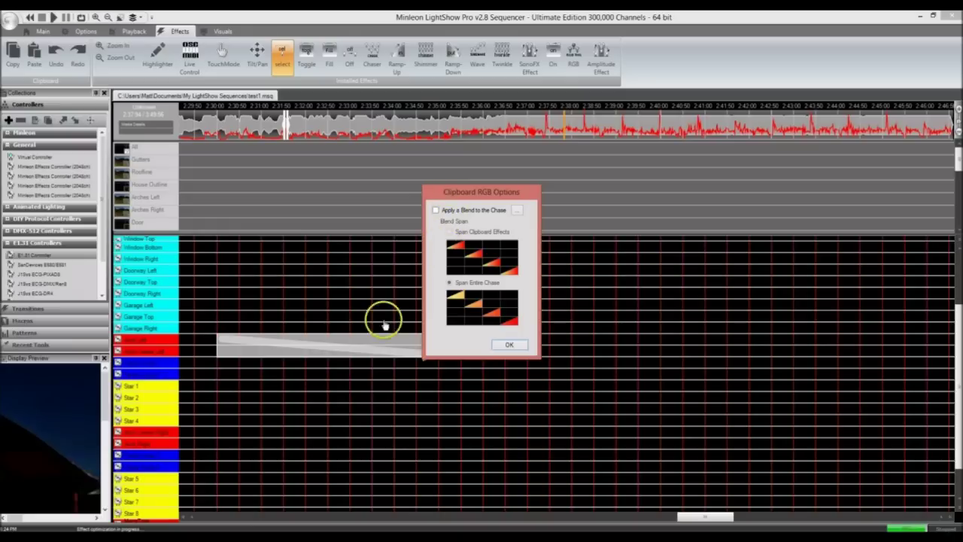
{"action": "left_click", "coordinate": [510, 346]}
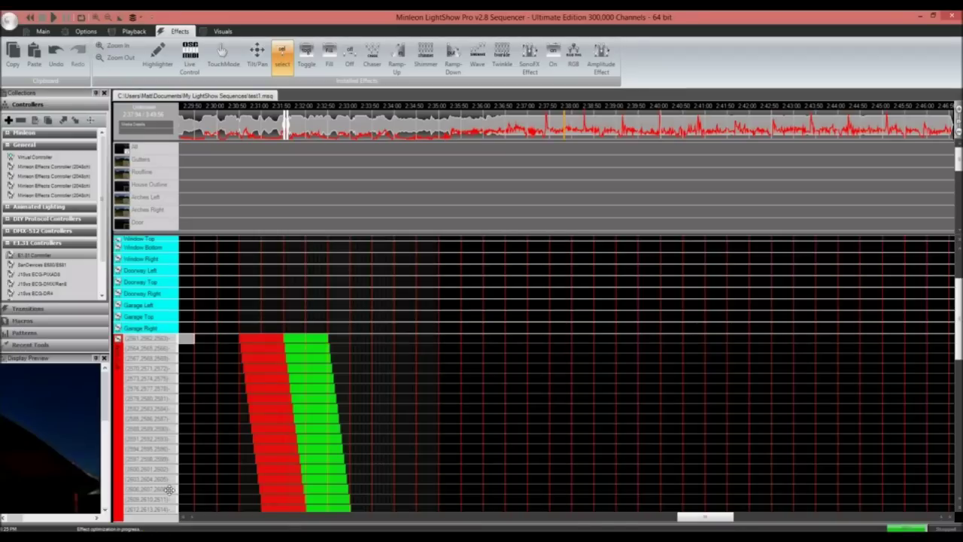
{"action": "scroll", "coordinate": [169, 490], "scroll_direction": "down", "scroll_amount": 3}
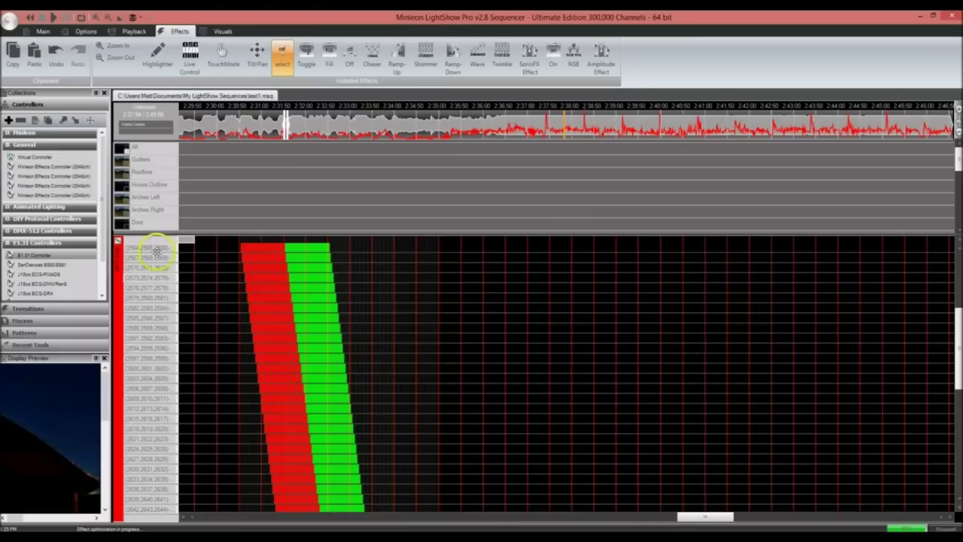
{"action": "left_click", "coordinate": [121, 275]}
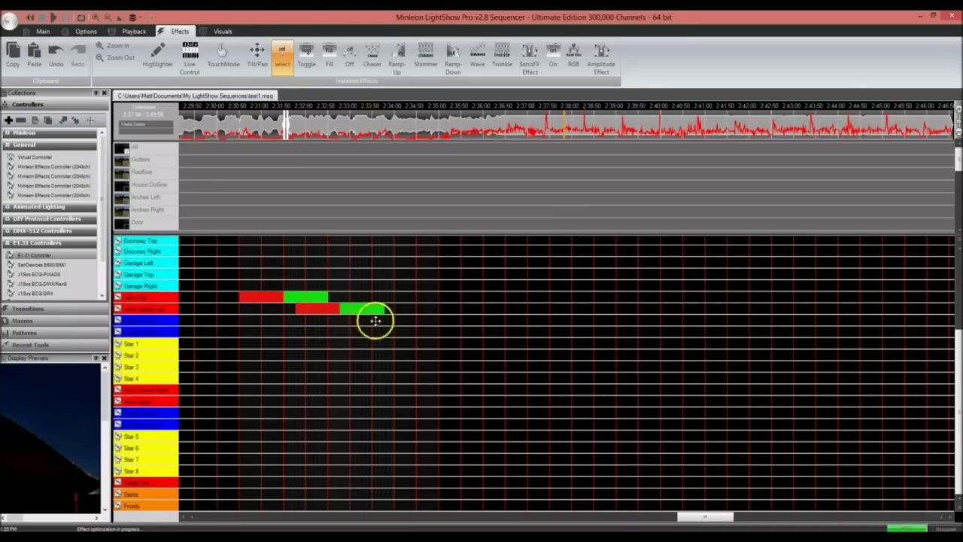
Enlarge the display preview and play the red-and-green arch chase over a selected waveform section from about 2:30 to 2:35
{"action": "double_click", "coordinate": [78, 357]}
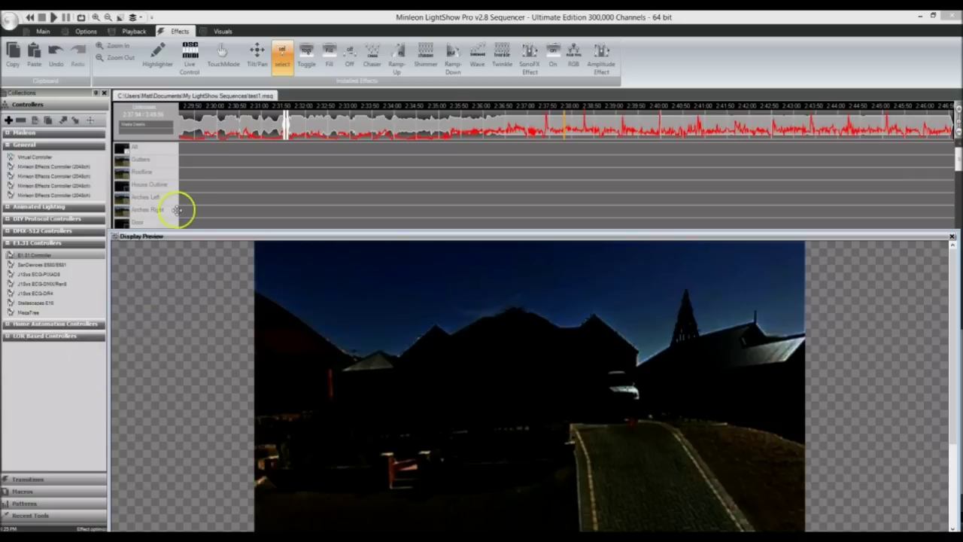
{"action": "left_click", "coordinate": [221, 125]}
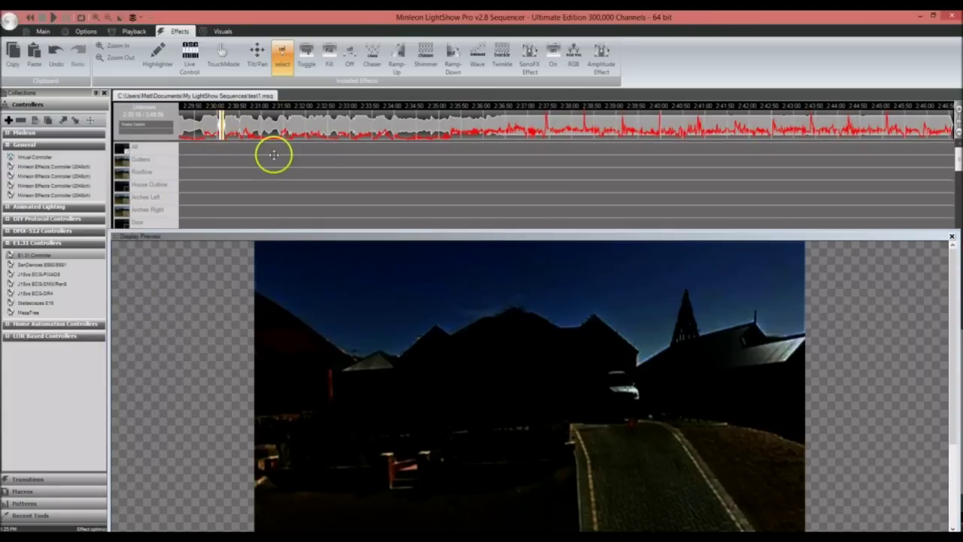
{"action": "left_click_drag", "start_coordinate": [233, 125], "coordinate": [195, 124]}
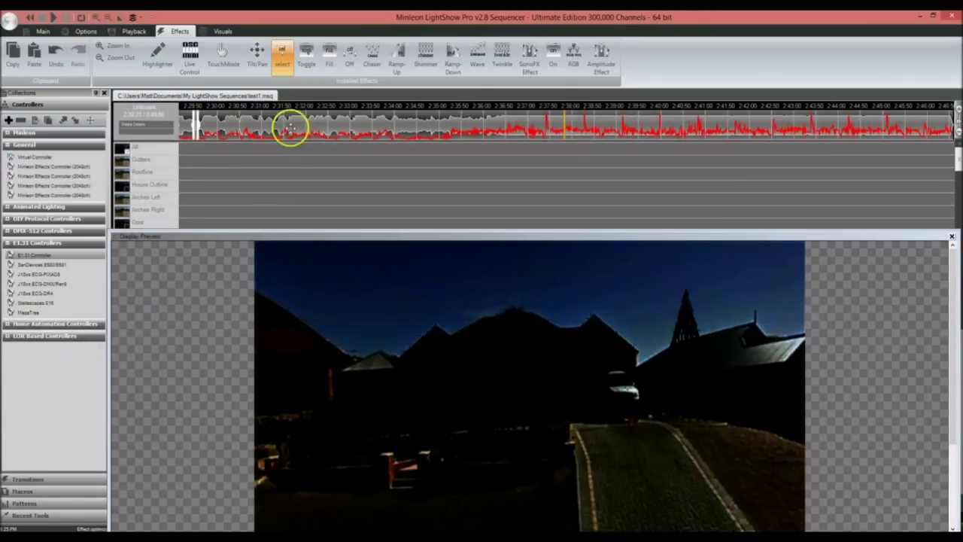
{"action": "mouse_move", "coordinate": [342, 133]}
{"action": "left_mouse_down"}
{"action": "mouse_move", "coordinate": [268, 131]}
{"action": "mouse_move", "coordinate": [357, 125]}
{"action": "left_mouse_up"}
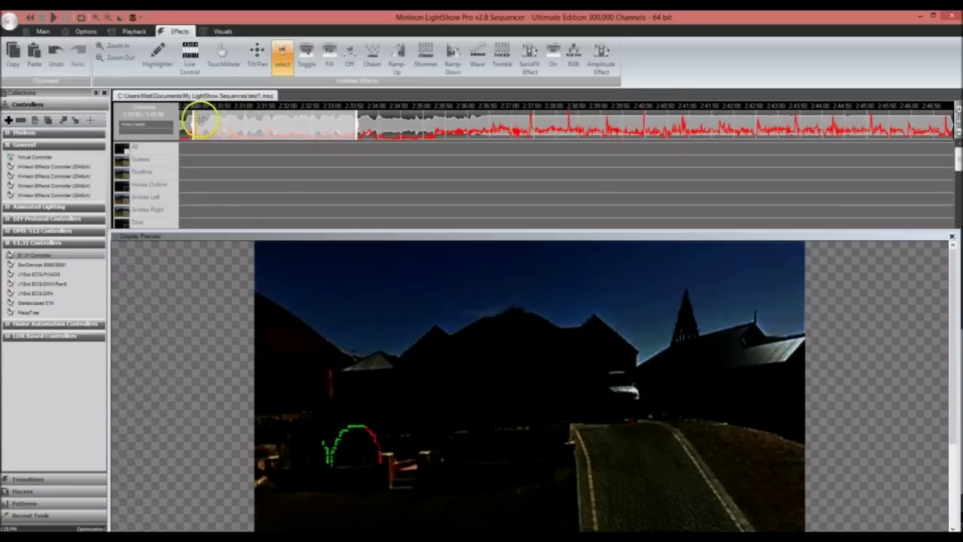
{"action": "left_click", "coordinate": [194, 124]}
{"action": "left_click_drag", "start_coordinate": [216, 125], "coordinate": [433, 140]}
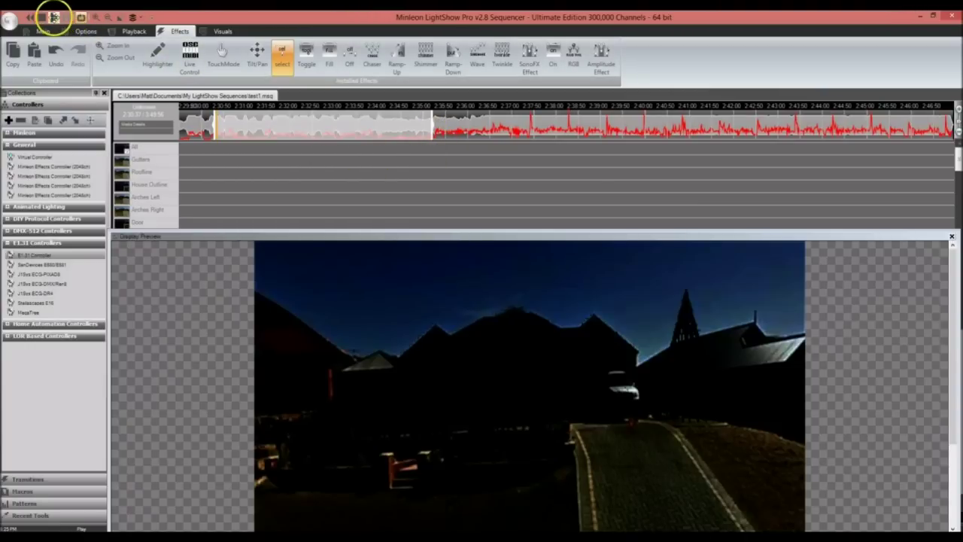
{"action": "left_click", "coordinate": [54, 17]}
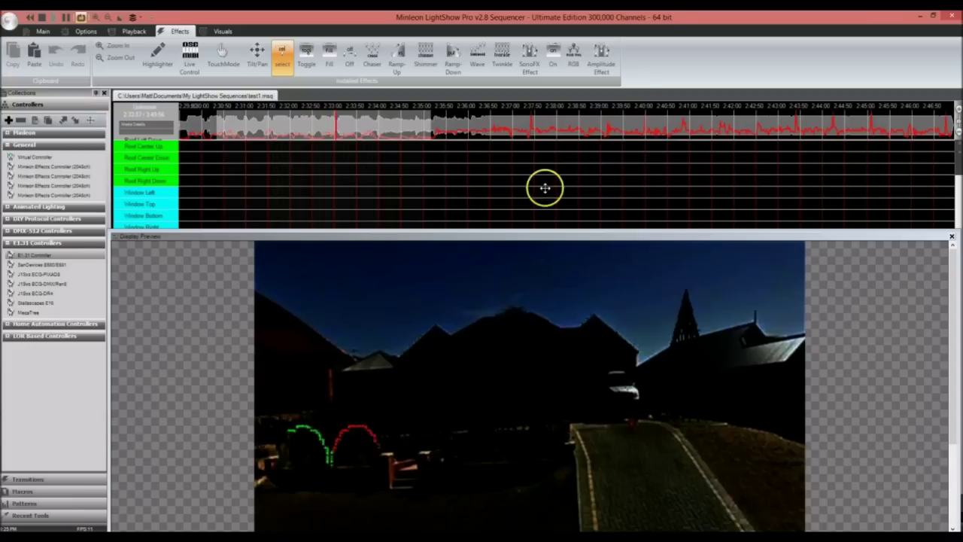
{"action": "left_click", "coordinate": [282, 107]}
{"action": "left_click", "coordinate": [42, 16]}
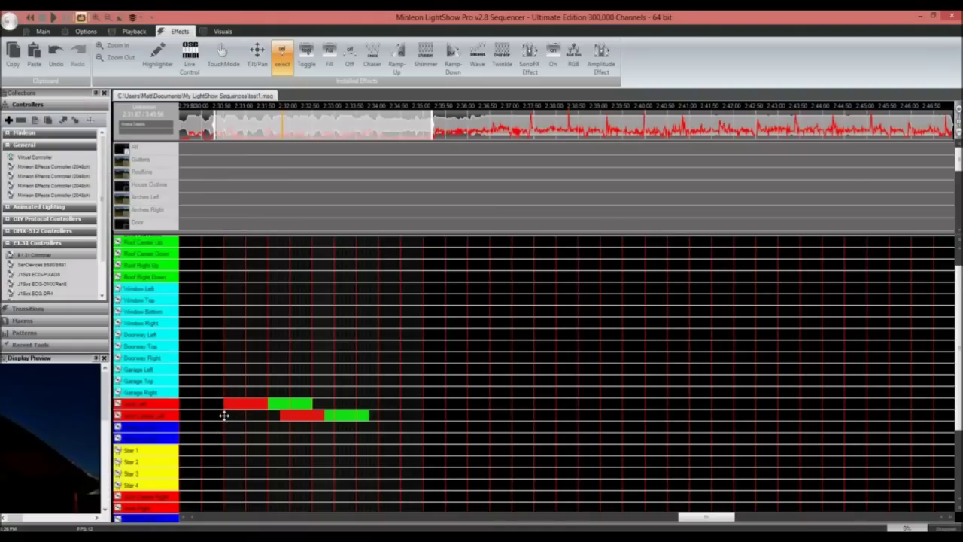
Draw the copied effects as a Linear Chase upward from the second red group to the first, over nine timing cells
{"action": "left_click_drag", "start_coordinate": [243, 420], "coordinate": [400, 383]}
{"action": "left_click", "coordinate": [501, 291]}
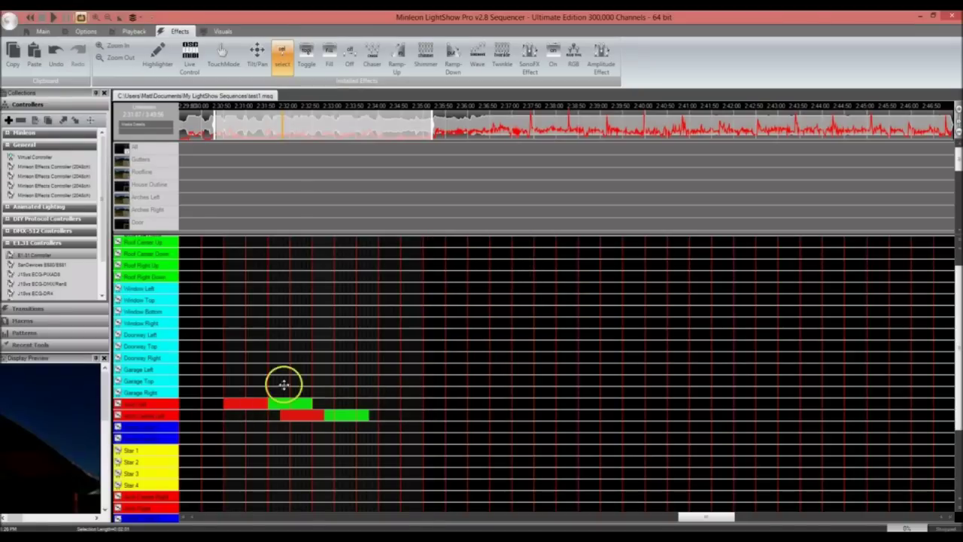
{"action": "mouse_move", "coordinate": [224, 416]}
{"action": "left_mouse_down"}
{"action": "mouse_move", "coordinate": [340, 391]}
{"action": "mouse_move", "coordinate": [407, 402]}
{"action": "left_mouse_up"}
{"action": "left_click", "coordinate": [468, 291]}
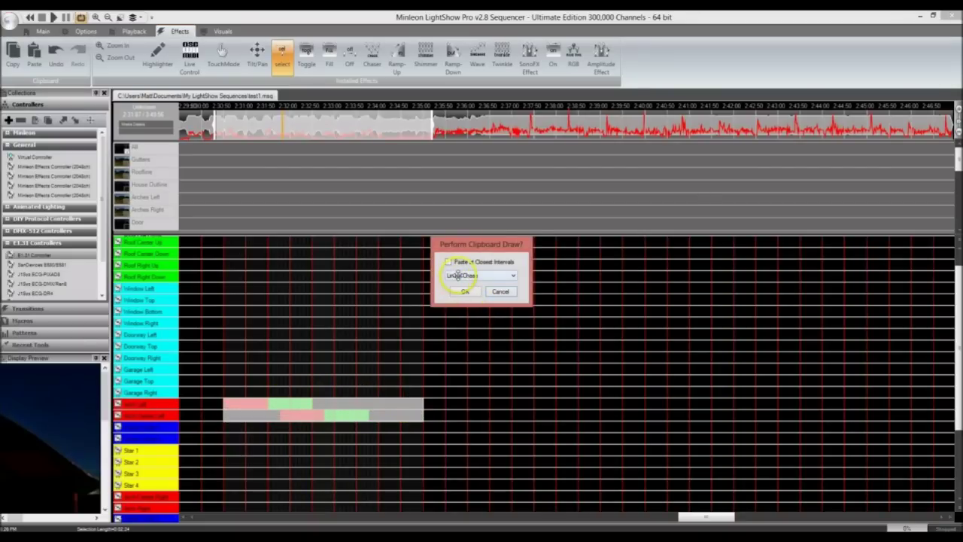
{"action": "left_click", "coordinate": [465, 292]}
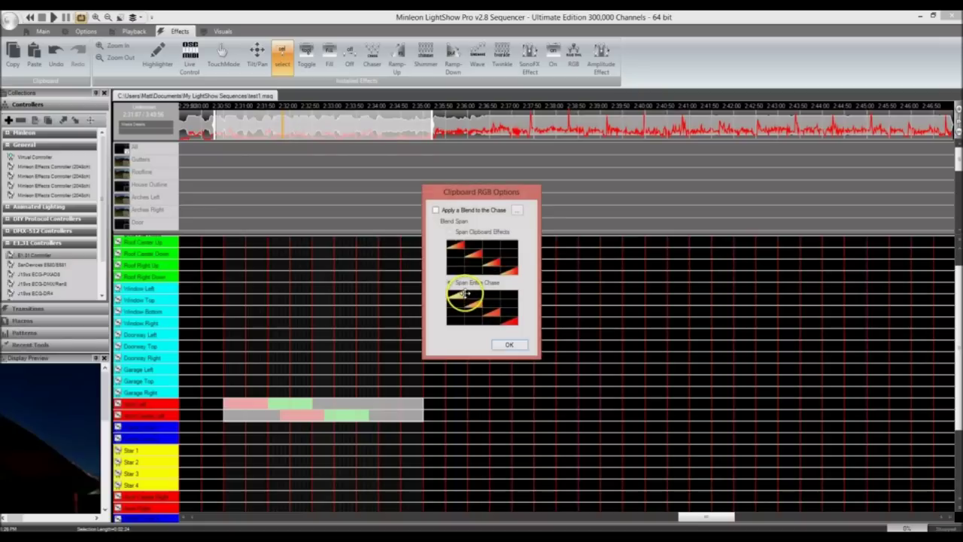
Apply the recent blue-to-magenta blend to the chase, with the blend spanning the entire chase
{"action": "left_click", "coordinate": [449, 212]}
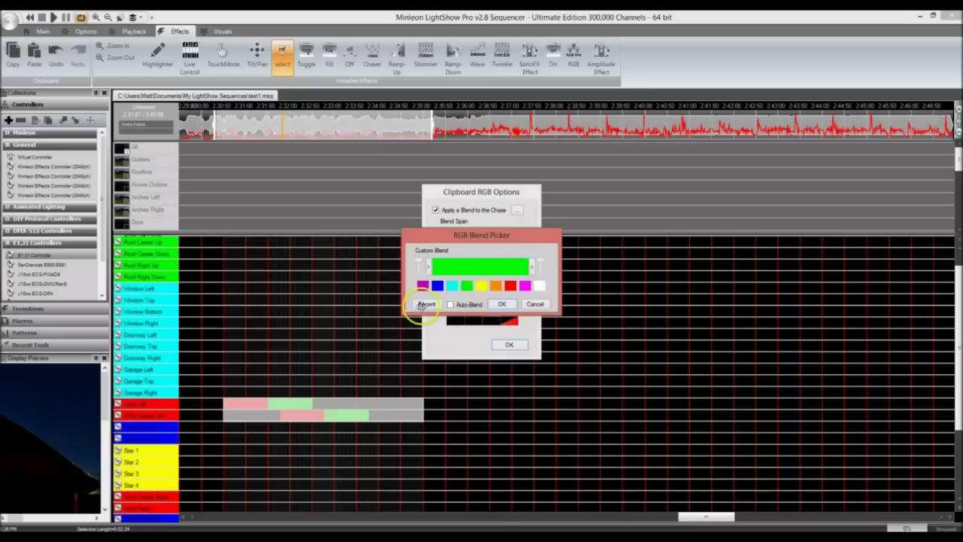
{"action": "left_click", "coordinate": [424, 304]}
{"action": "left_click_drag", "start_coordinate": [536, 343], "coordinate": [547, 393]}
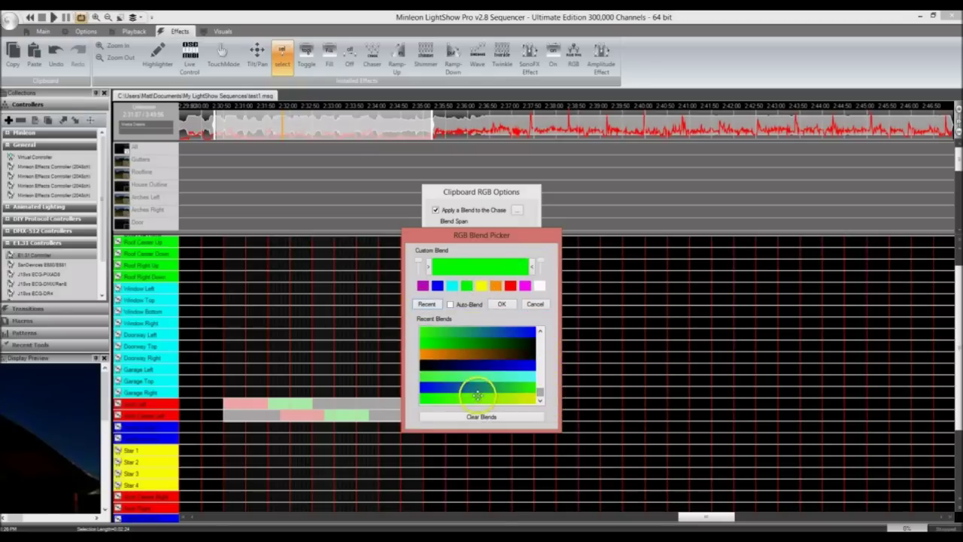
{"action": "left_click_drag", "start_coordinate": [548, 398], "coordinate": [541, 387]}
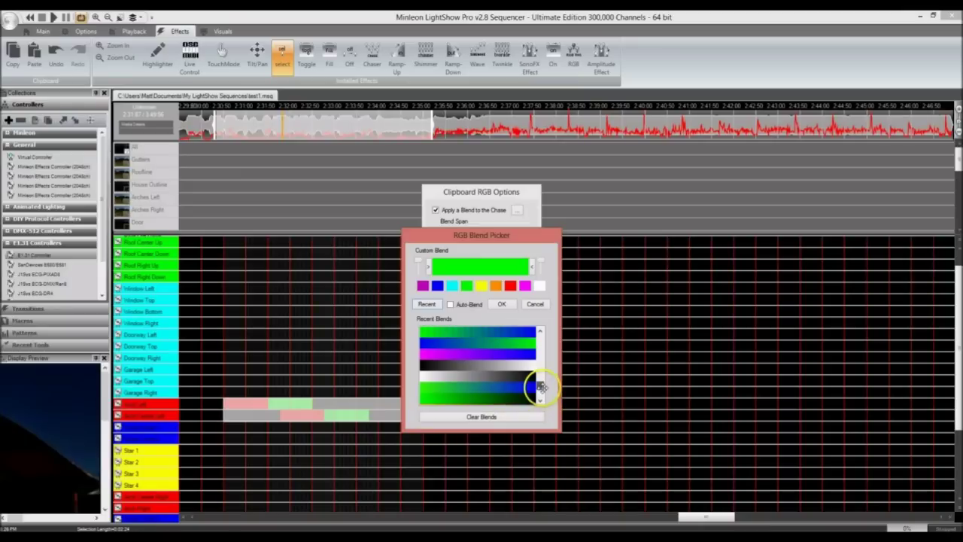
{"action": "left_click", "coordinate": [469, 352]}
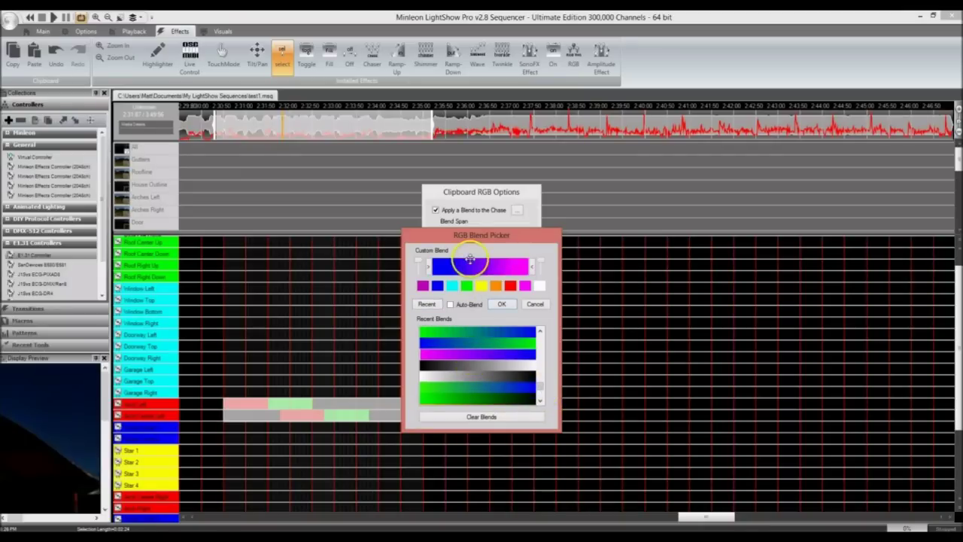
{"action": "left_click", "coordinate": [500, 304]}
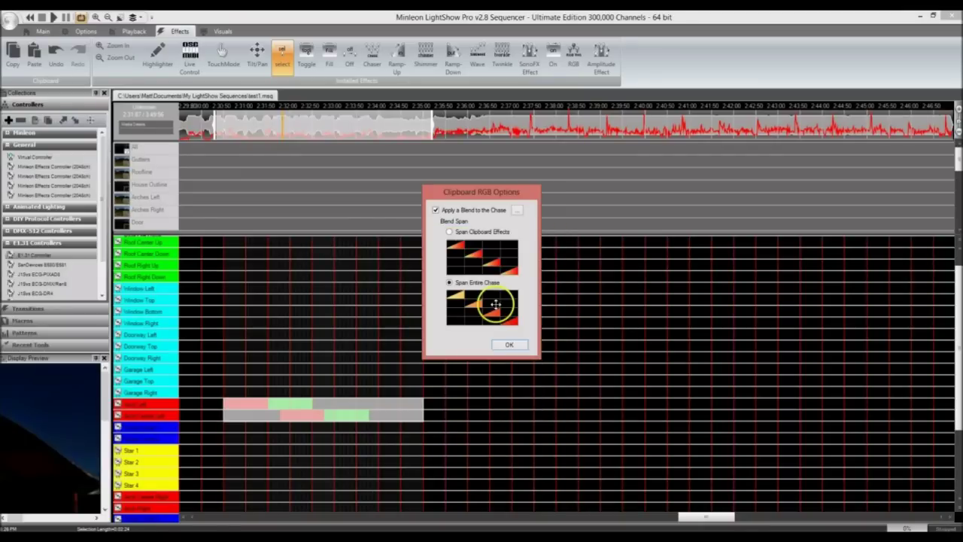
{"action": "left_click", "coordinate": [508, 344]}
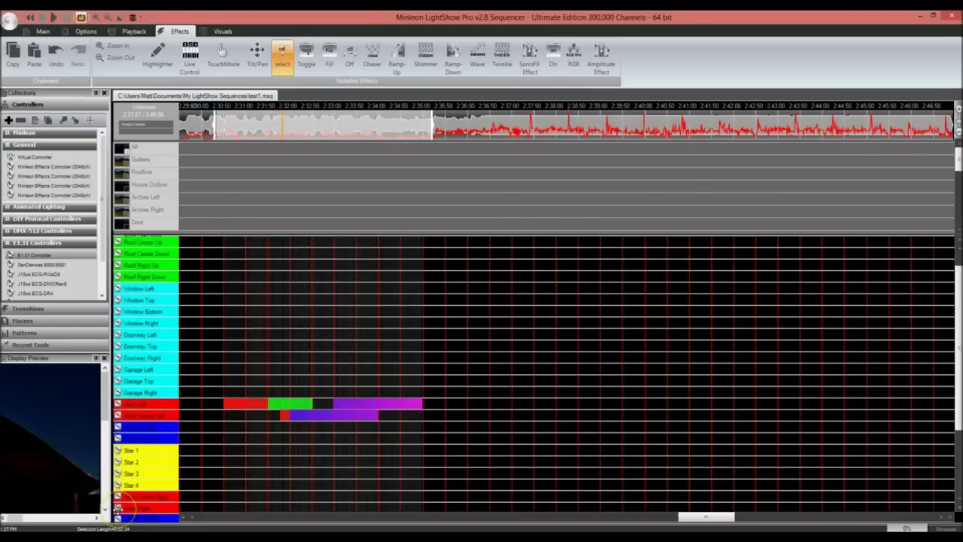
Expand the second red group to examine how the blended chase overlaps the red and green effects on its individual channels
{"action": "left_click", "coordinate": [118, 507]}
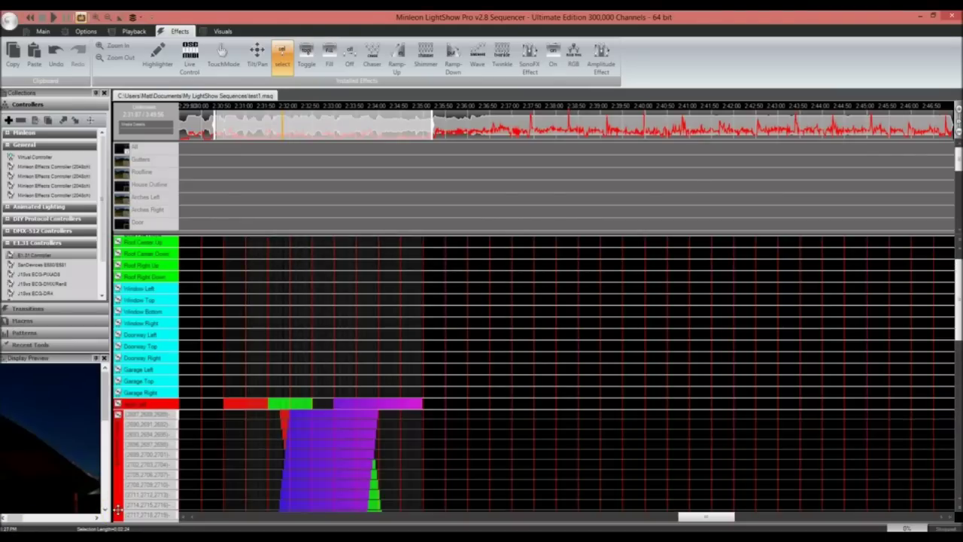
{"action": "scroll", "coordinate": [427, 416], "scroll_direction": "down", "scroll_amount": 5}
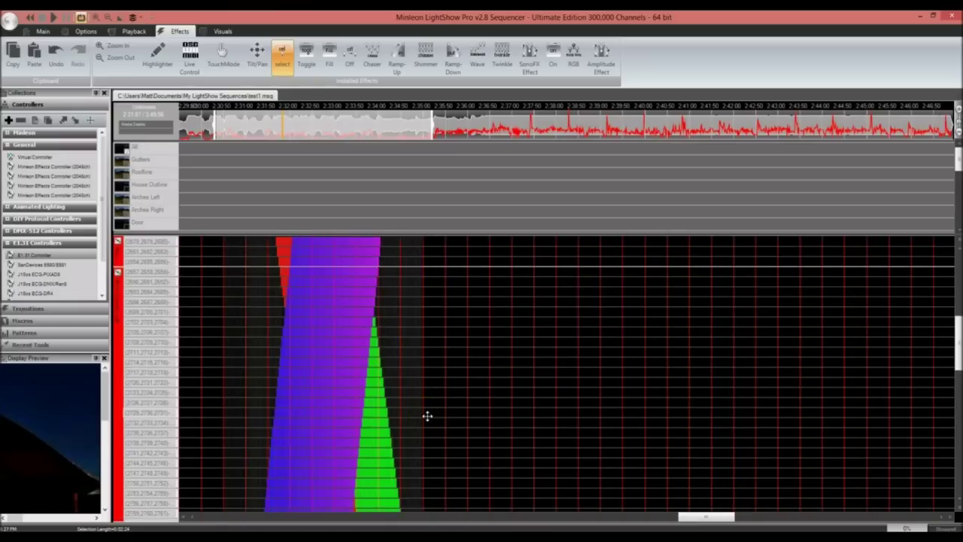
{"action": "scroll", "coordinate": [427, 415], "scroll_direction": "down", "scroll_amount": 5}
{"action": "scroll", "coordinate": [427, 415], "scroll_direction": "up", "scroll_amount": 6}
{"action": "left_click", "coordinate": [231, 346]}
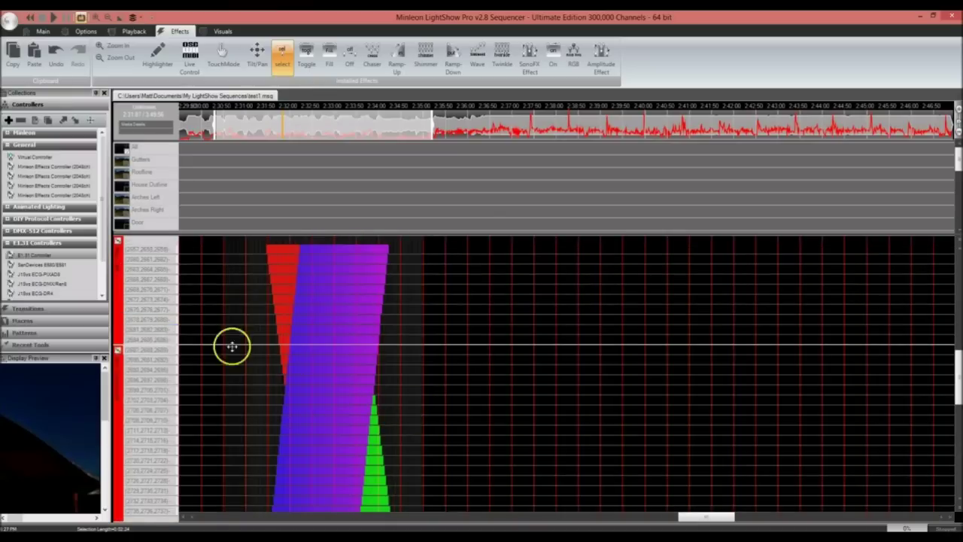
{"action": "scroll", "coordinate": [225, 346], "scroll_direction": "up", "scroll_amount": 3}
{"action": "left_click", "coordinate": [116, 301]}
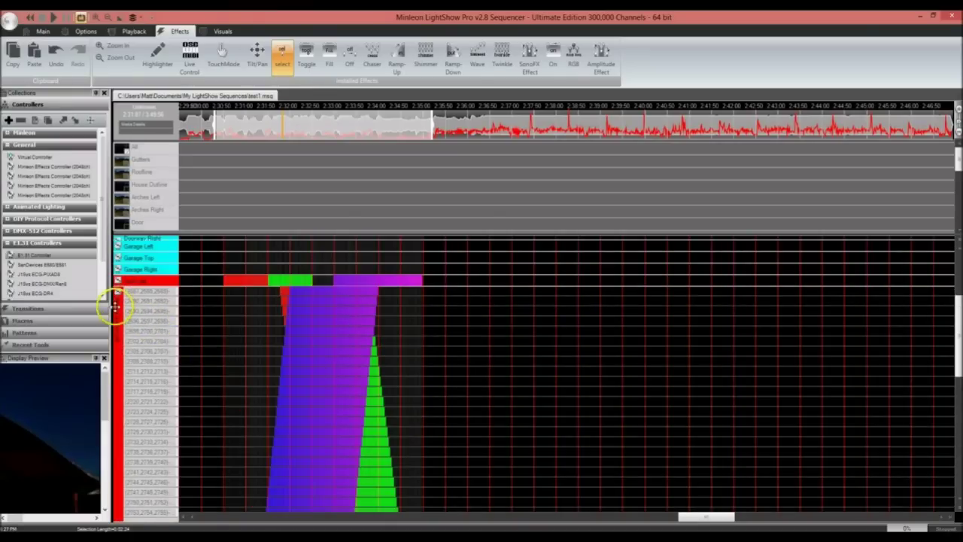
Play the overlapping blended and red-and-green chases in the enlarged display preview over the section from about 2:30 to 2:35
{"action": "double_click", "coordinate": [56, 357]}
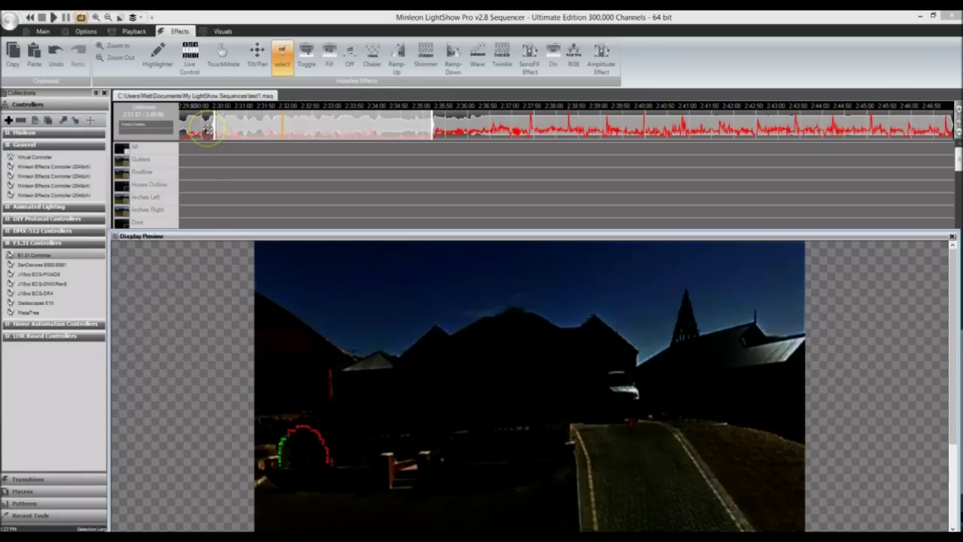
{"action": "left_click_drag", "start_coordinate": [208, 122], "coordinate": [436, 131]}
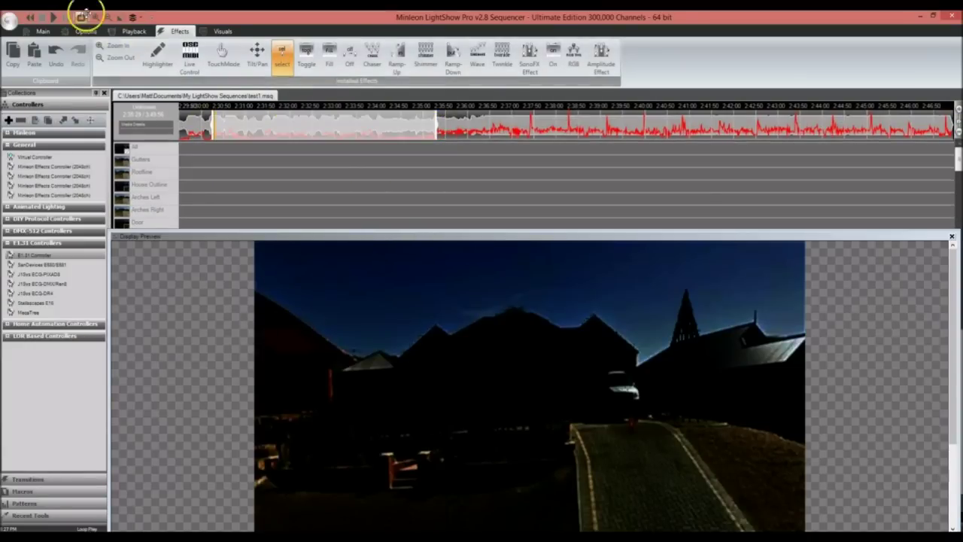
{"action": "left_click", "coordinate": [54, 17]}
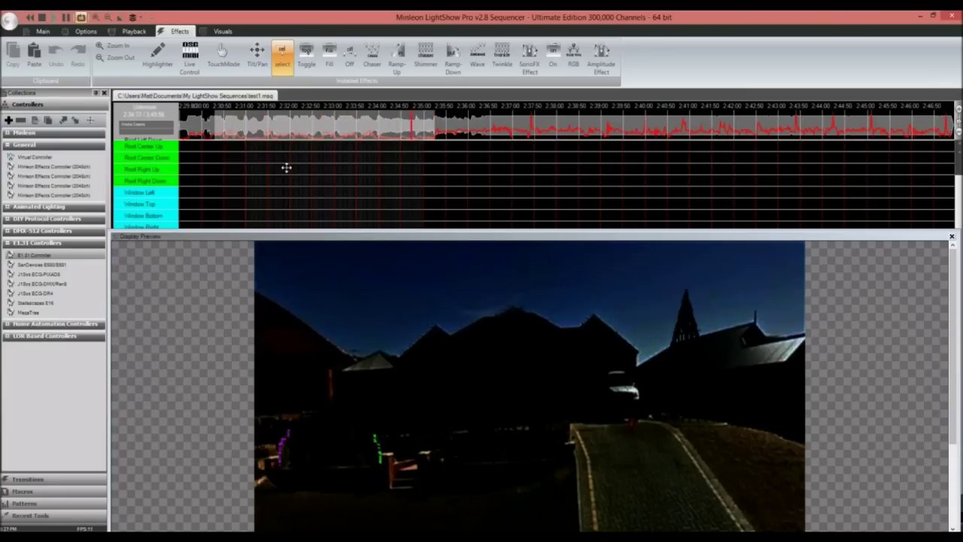
{"action": "left_click", "coordinate": [197, 133]}
{"action": "left_click", "coordinate": [231, 126]}
{"action": "left_click", "coordinate": [218, 124]}
{"action": "left_click", "coordinate": [339, 260]}
{"action": "left_click", "coordinate": [199, 156]}
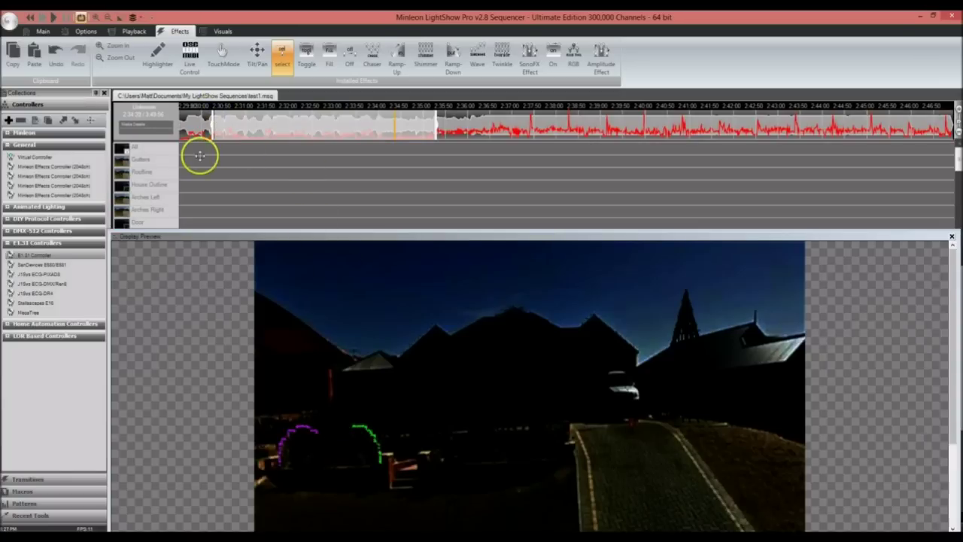
Restore the display preview to its docked size and undo the chases drawn on the first two red groups
{"action": "double_click", "coordinate": [248, 236]}
{"action": "left_click", "coordinate": [58, 358]}
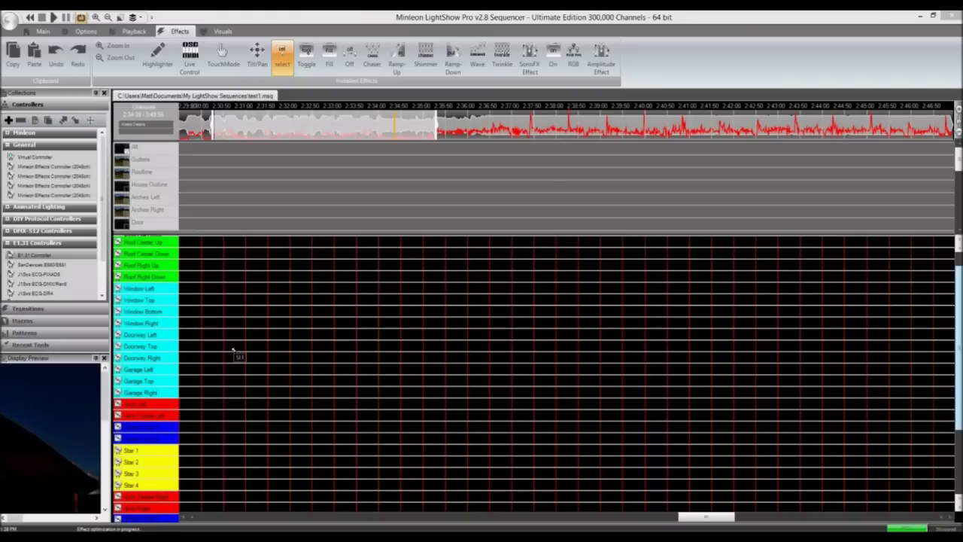
{"action": "scroll", "coordinate": [233, 352], "scroll_direction": "up", "scroll_amount": 1}
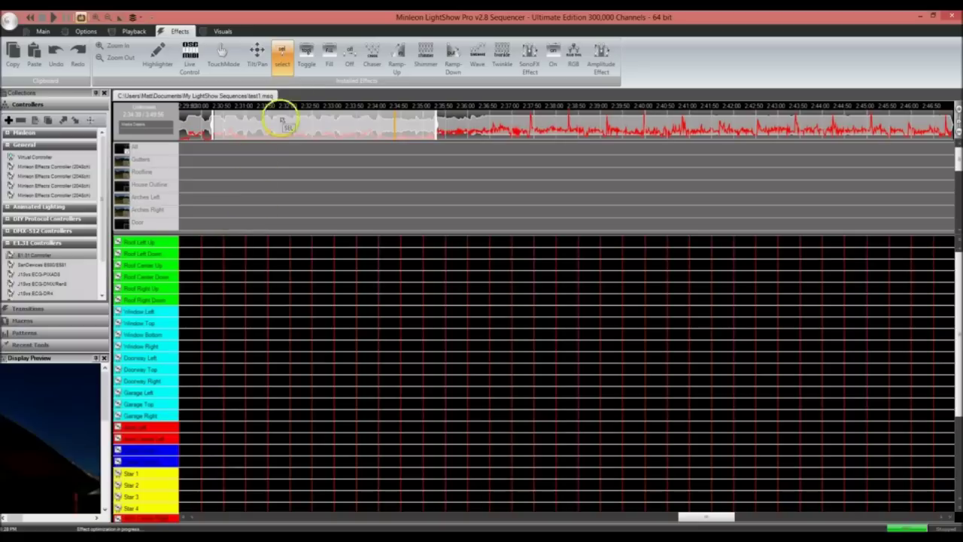
Expand Roof Left Up and draw red On effects diagonally on Channels #1 to #3, one timing cell each in consecutive cells
{"action": "double_click", "coordinate": [155, 243]}
{"action": "left_click", "coordinate": [553, 54]}
{"action": "left_click", "coordinate": [233, 242]}
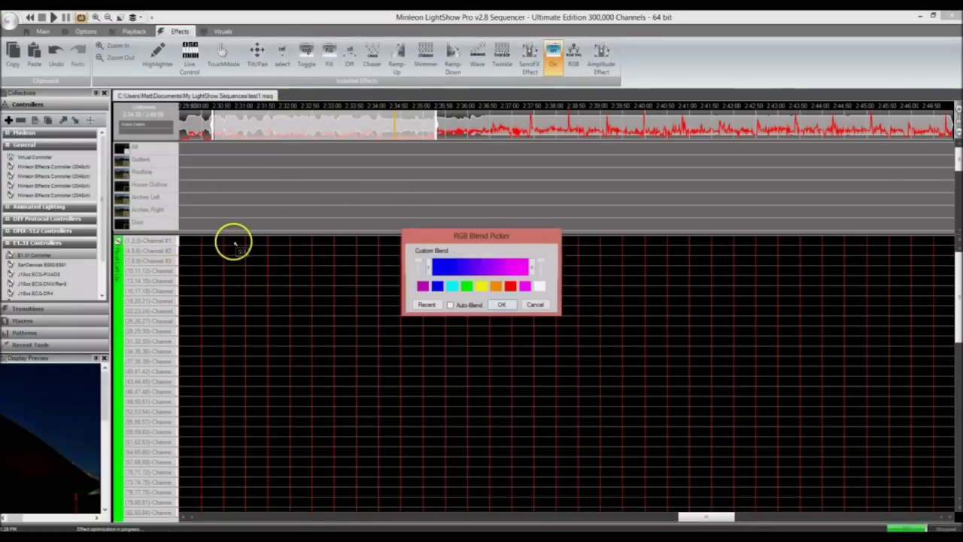
{"action": "double_click", "coordinate": [515, 288]}
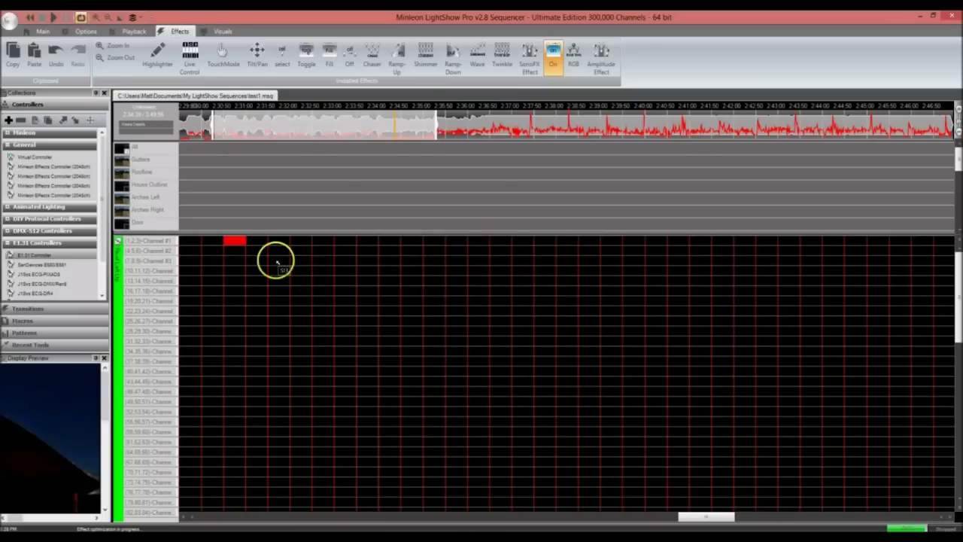
{"action": "left_click", "coordinate": [239, 253]}
{"action": "double_click", "coordinate": [510, 288]}
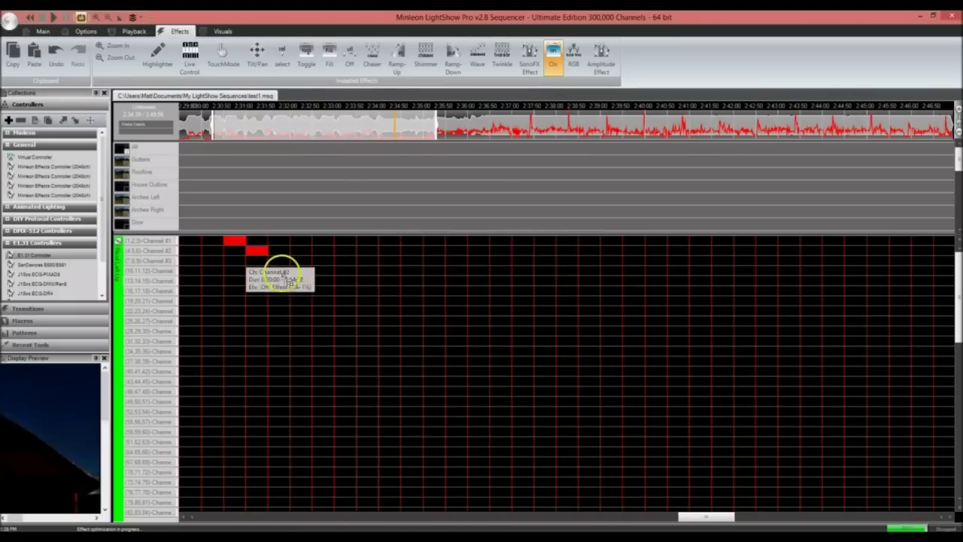
{"action": "left_click", "coordinate": [277, 261]}
{"action": "double_click", "coordinate": [511, 288]}
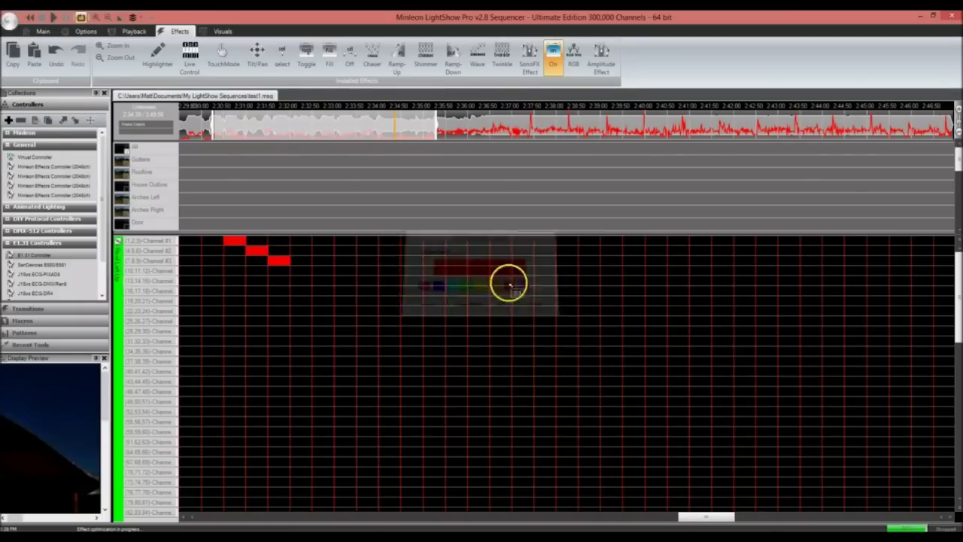
Add one-cell green On effects beside the red diagonal: second cell of Channels #1 and #3, first and third cells of Channel #2
{"action": "left_click", "coordinate": [236, 252]}
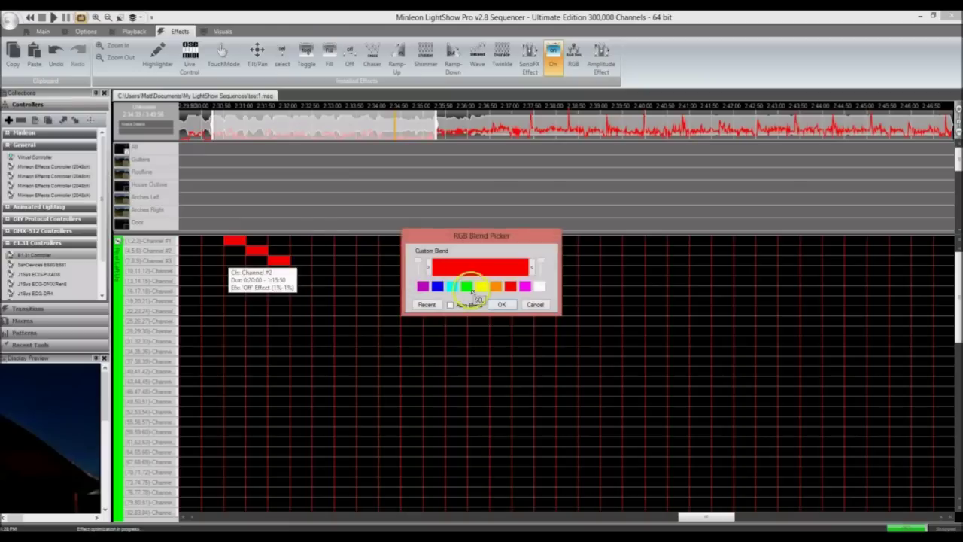
{"action": "double_click", "coordinate": [468, 286]}
{"action": "left_click", "coordinate": [256, 241]}
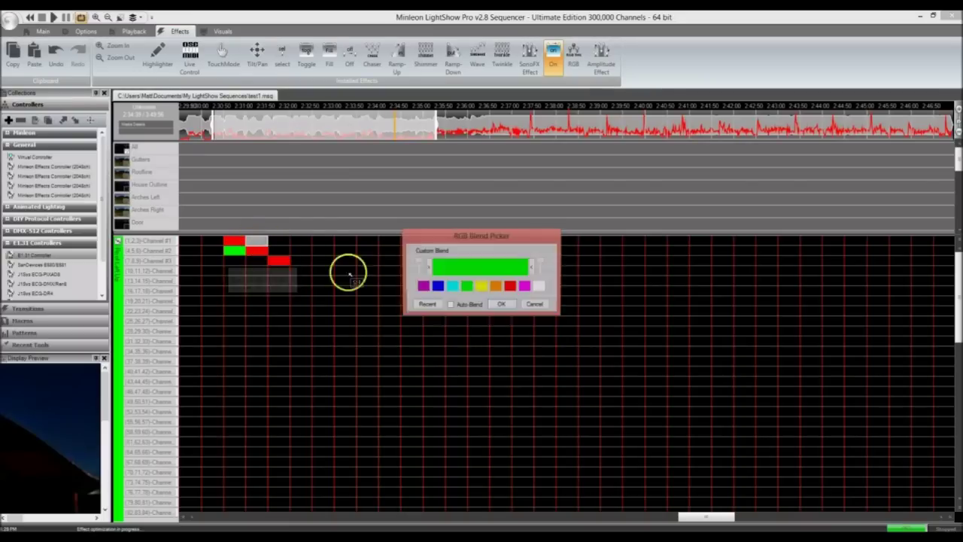
{"action": "double_click", "coordinate": [467, 287]}
{"action": "left_click", "coordinate": [277, 256]}
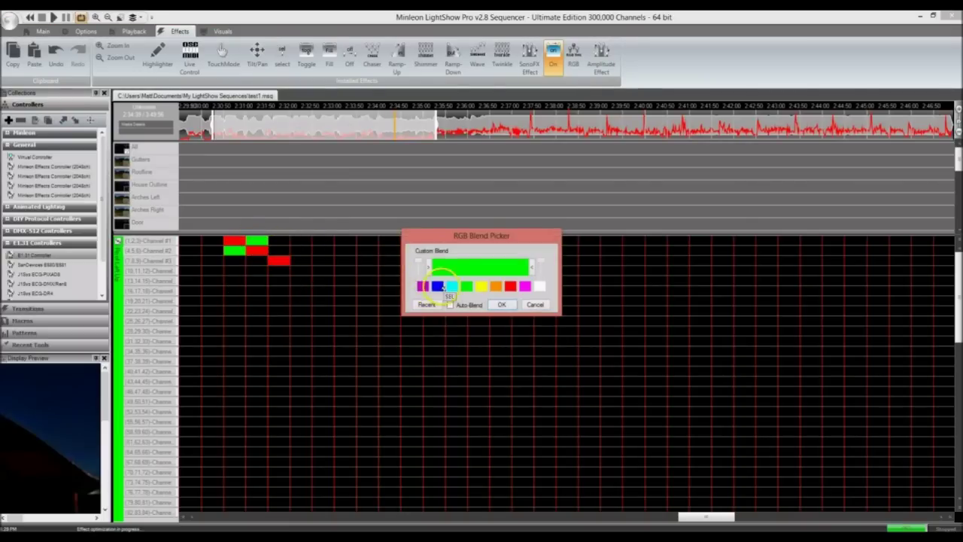
{"action": "double_click", "coordinate": [466, 287]}
{"action": "left_click", "coordinate": [256, 258]}
{"action": "left_click", "coordinate": [455, 286]}
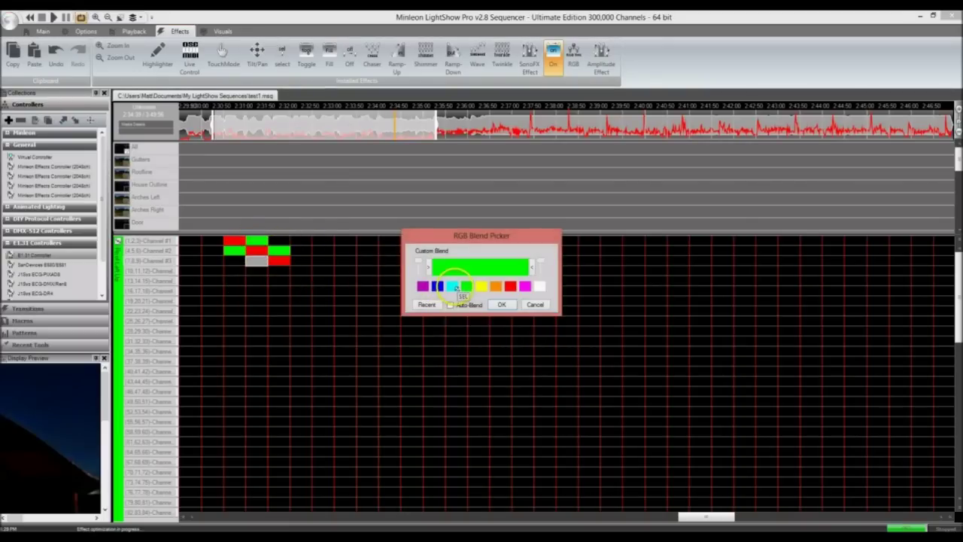
{"action": "double_click", "coordinate": [467, 287]}
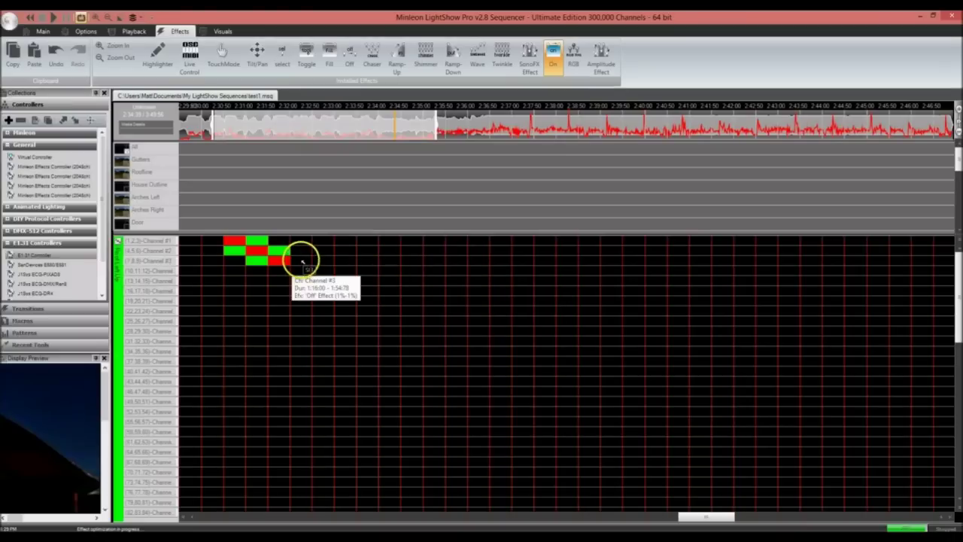
Add one-cell green On effects in the fifth and first cells of Channel #3 and the first cell of Channel #1
{"action": "left_click", "coordinate": [301, 261]}
{"action": "double_click", "coordinate": [467, 286]}
{"action": "left_click", "coordinate": [219, 241]}
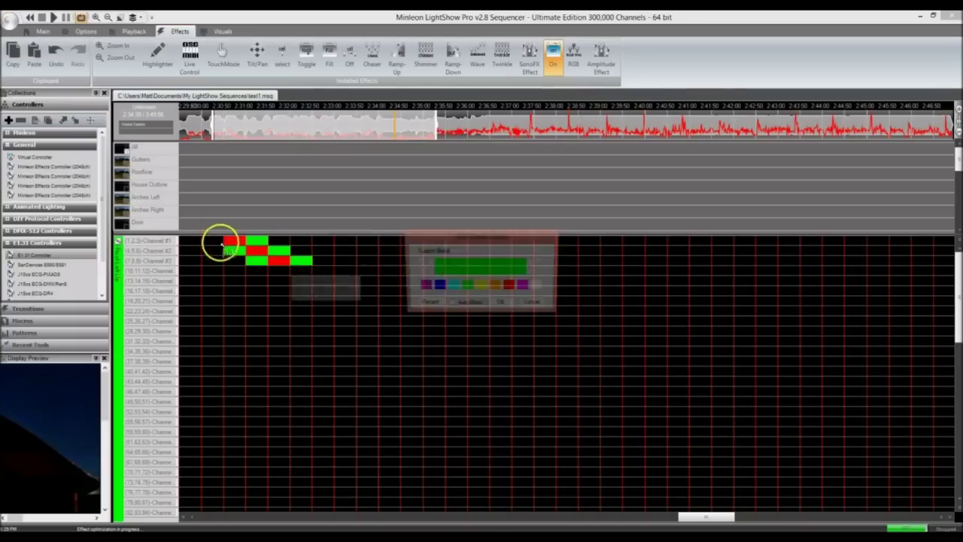
{"action": "double_click", "coordinate": [467, 287]}
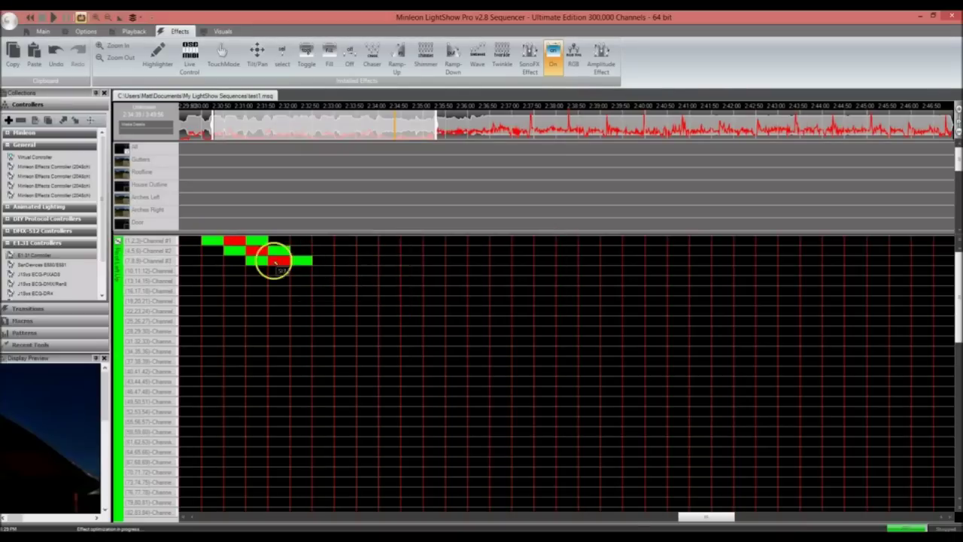
{"action": "left_click", "coordinate": [229, 263]}
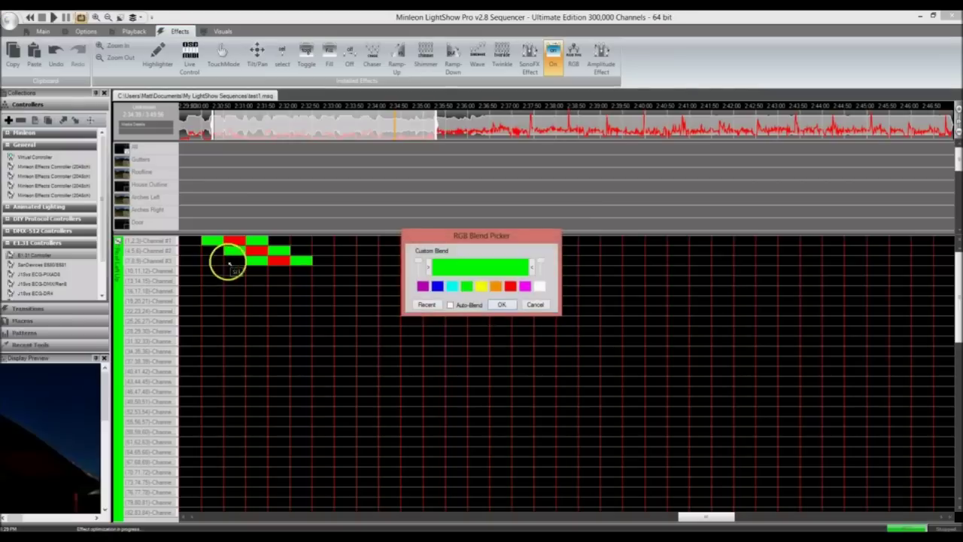
{"action": "double_click", "coordinate": [467, 286]}
Add one-cell green On effects in the second and fourth cells of Channel #4 and the fifth cell of Channel #1
{"action": "left_click", "coordinate": [235, 270]}
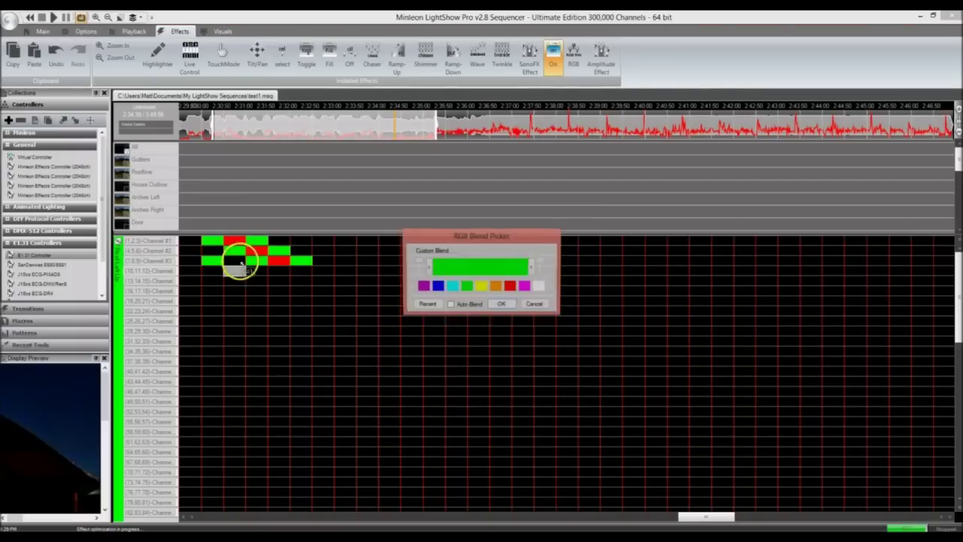
{"action": "double_click", "coordinate": [468, 287]}
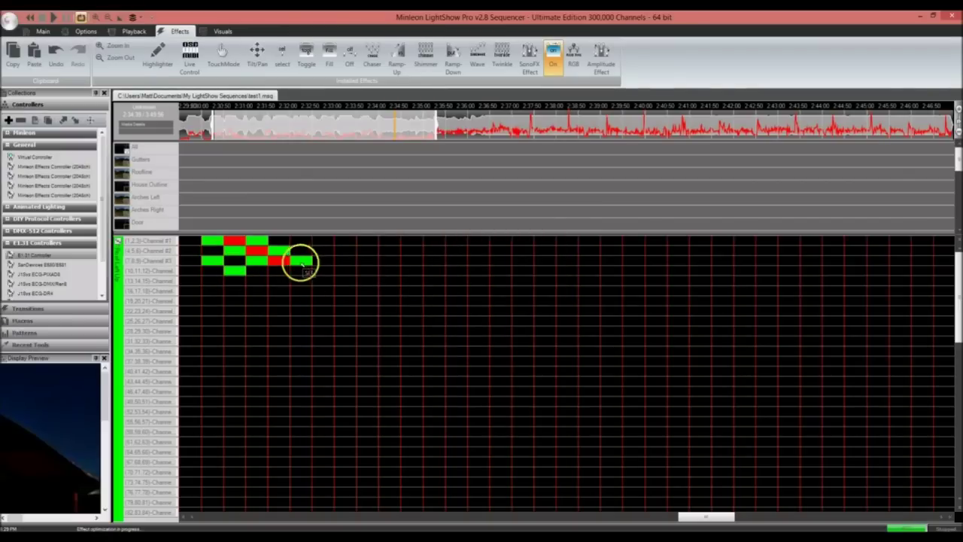
{"action": "left_click", "coordinate": [276, 268]}
{"action": "left_click", "coordinate": [501, 305]}
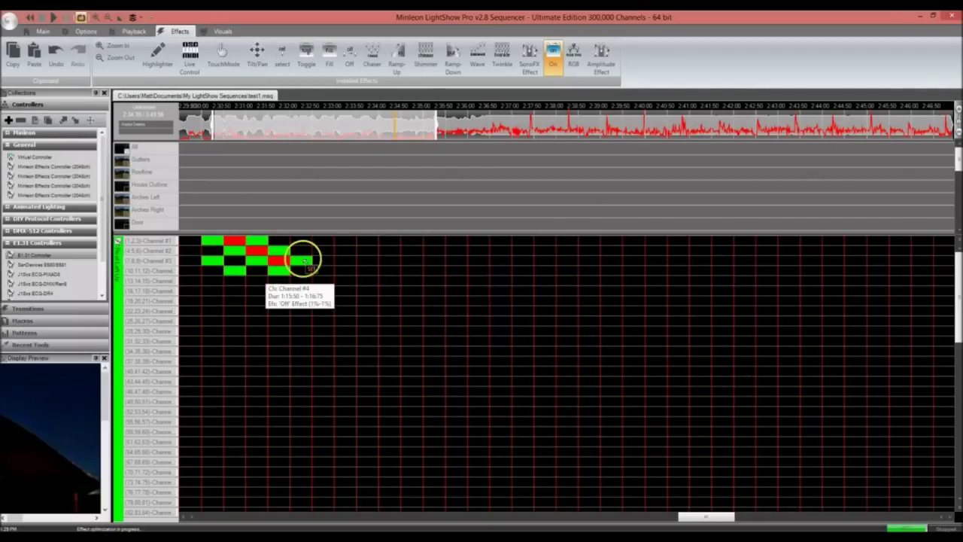
{"action": "left_click", "coordinate": [296, 238]}
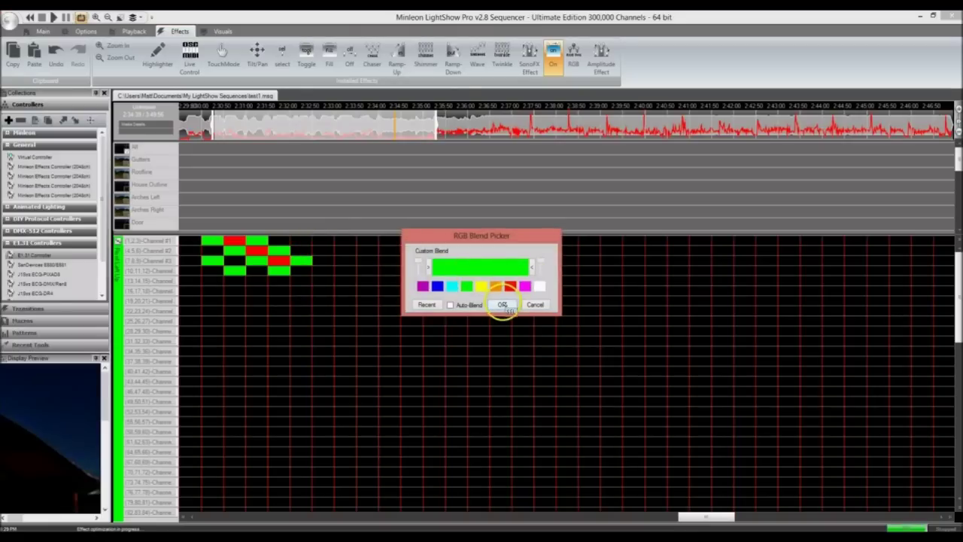
{"action": "left_click", "coordinate": [501, 305]}
Fill the remaining gaps on Channels #1 to #4 with one-cell red On effects, completing a five-cell-wide red-and-green checkerboard
{"action": "left_click", "coordinate": [295, 241]}
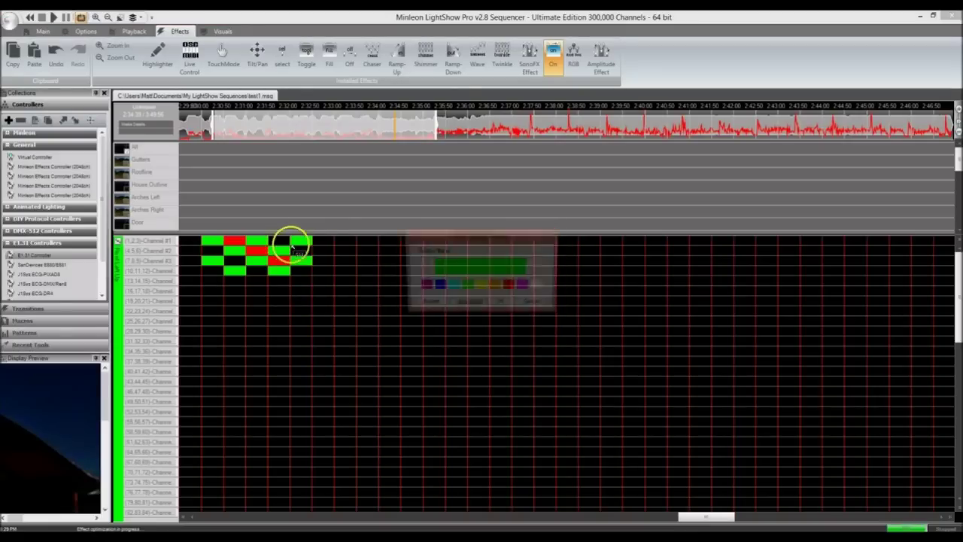
{"action": "double_click", "coordinate": [510, 287]}
{"action": "left_click", "coordinate": [306, 252]}
{"action": "double_click", "coordinate": [510, 288]}
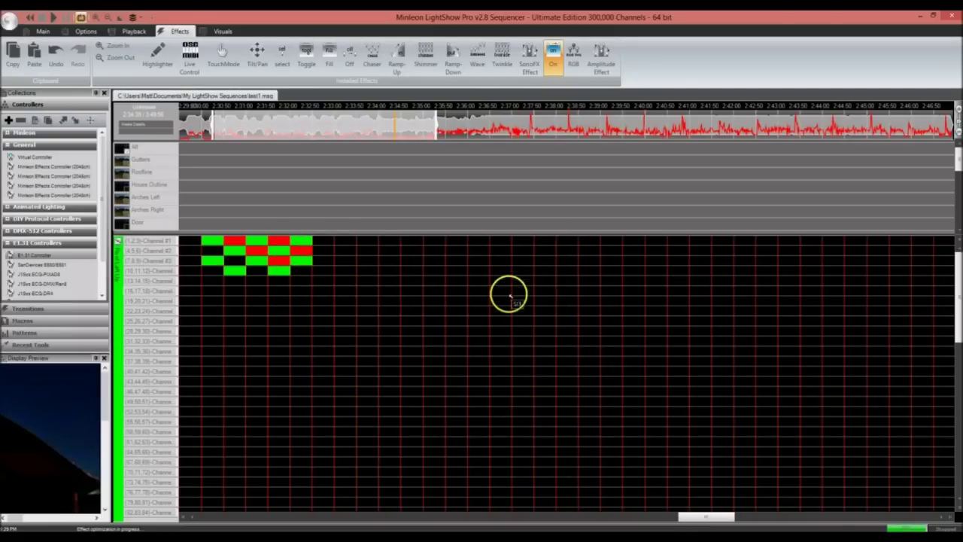
{"action": "left_click", "coordinate": [300, 269]}
{"action": "left_click", "coordinate": [499, 304]}
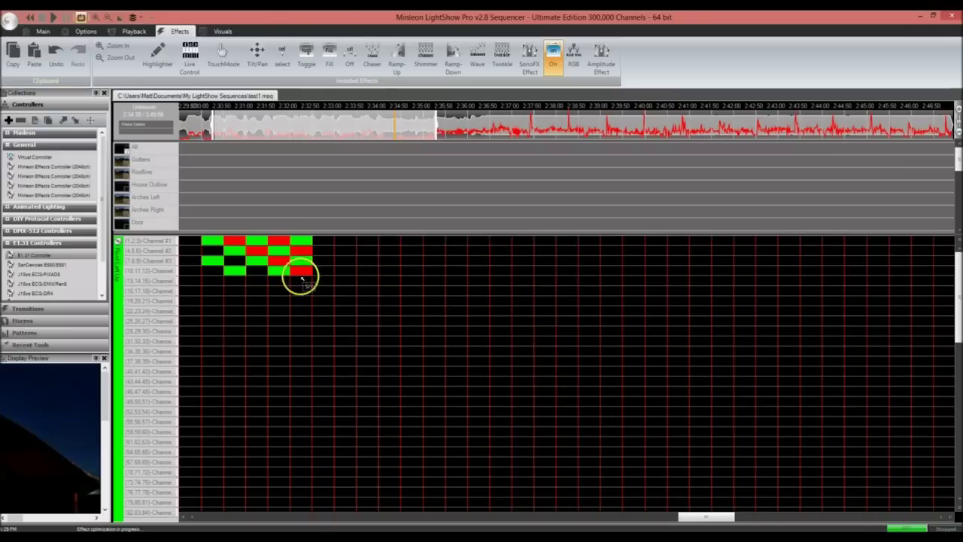
{"action": "left_click", "coordinate": [261, 272]}
{"action": "key", "text": "Return"}
{"action": "left_click", "coordinate": [234, 261]}
{"action": "key", "text": "Return"}
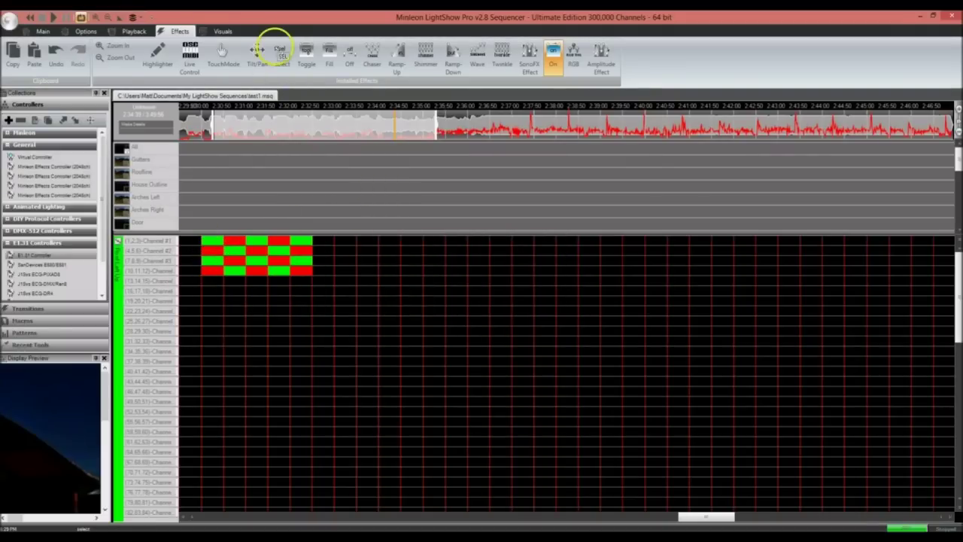
Copy the checkerboard block on Channels #1 to #4 to the clipboard and erase it from the grid with the Off effect
{"action": "left_click", "coordinate": [282, 51]}
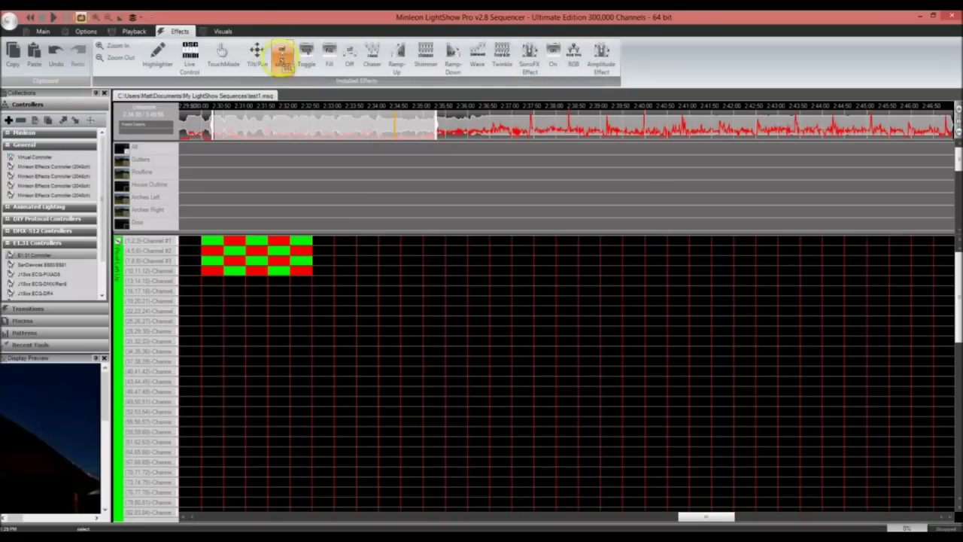
{"action": "left_click_drag", "start_coordinate": [211, 243], "coordinate": [306, 276]}
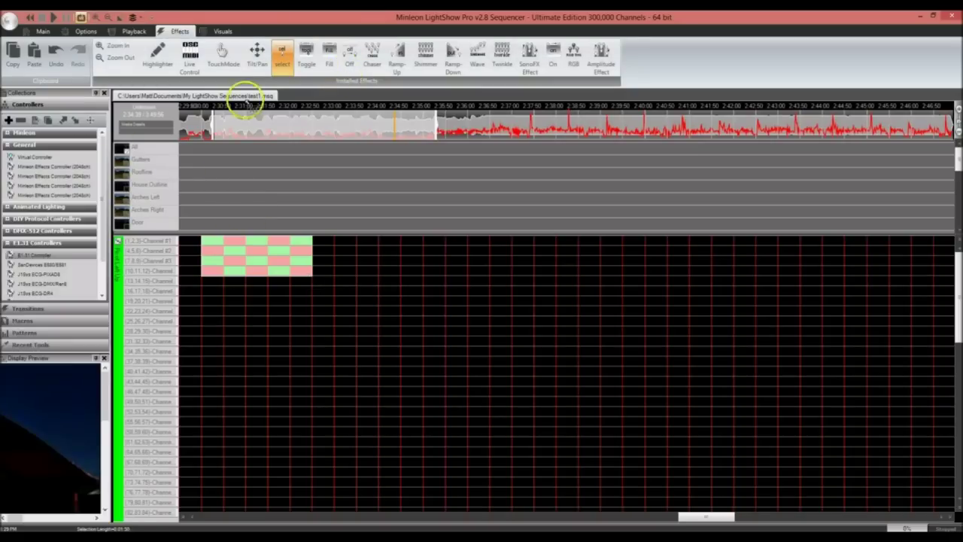
{"action": "left_click", "coordinate": [233, 240]}
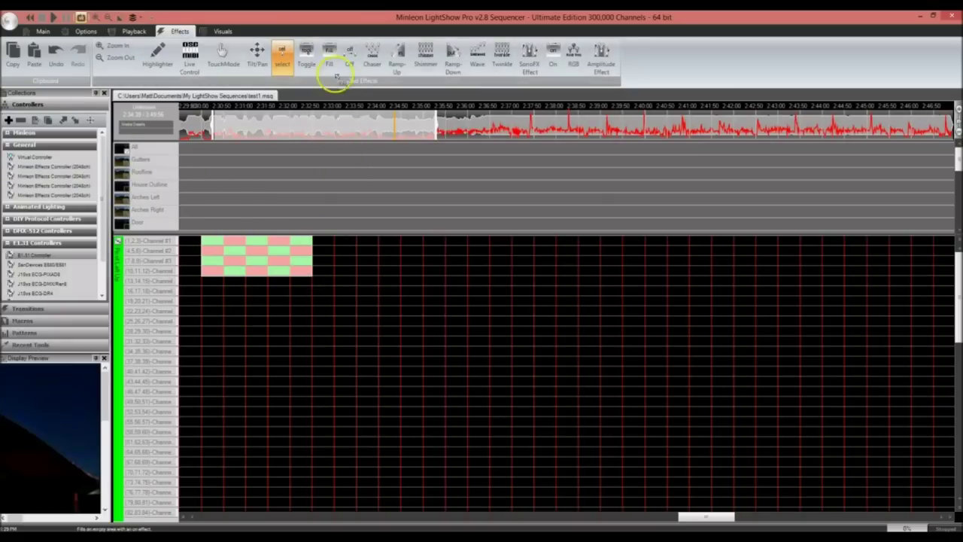
{"action": "left_click", "coordinate": [350, 55]}
{"action": "left_click_drag", "start_coordinate": [205, 245], "coordinate": [321, 267]}
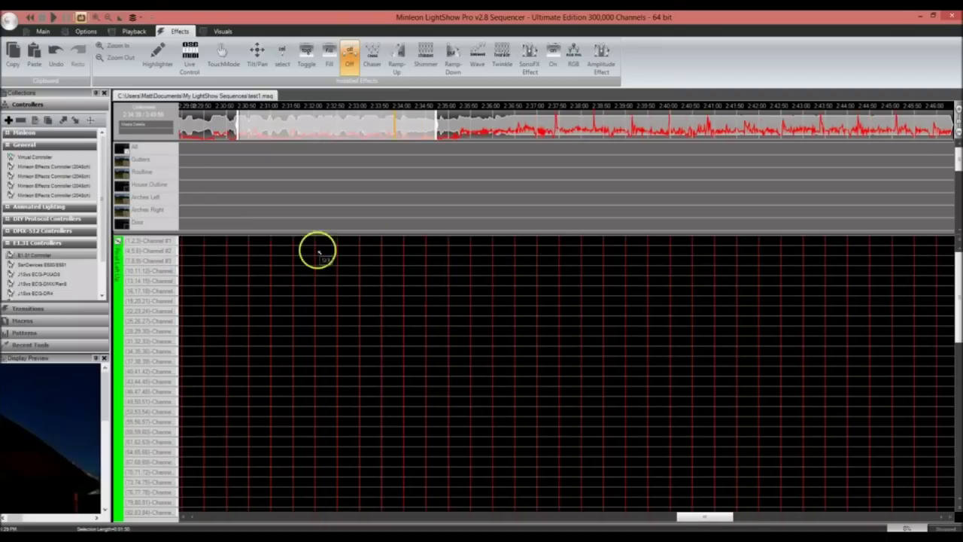
Collapse Roof Left Up and draw the clipboard as an unblended Linear Chase from Roof Left Up to Roof Right Down, about 2:29.5 to 2:34.5
{"action": "left_click", "coordinate": [282, 52]}
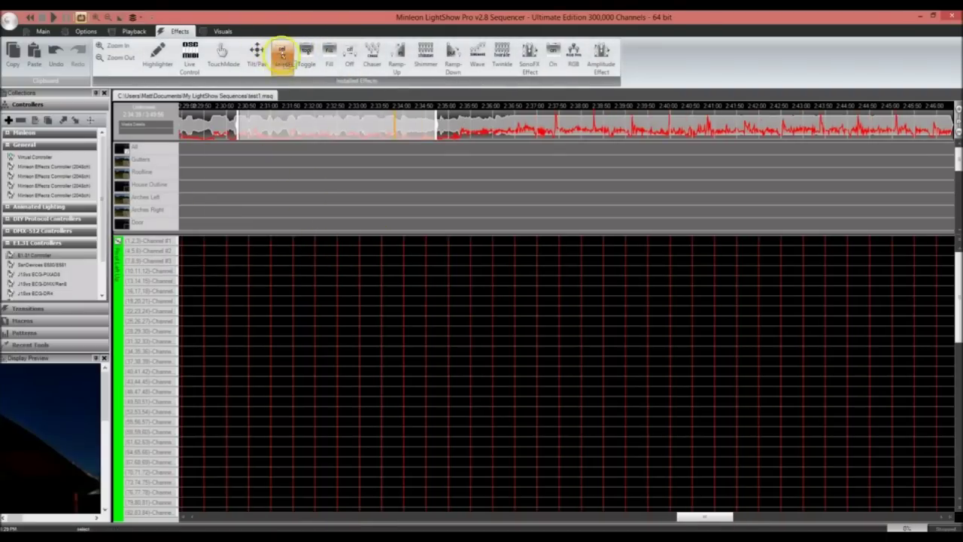
{"action": "left_click", "coordinate": [119, 272]}
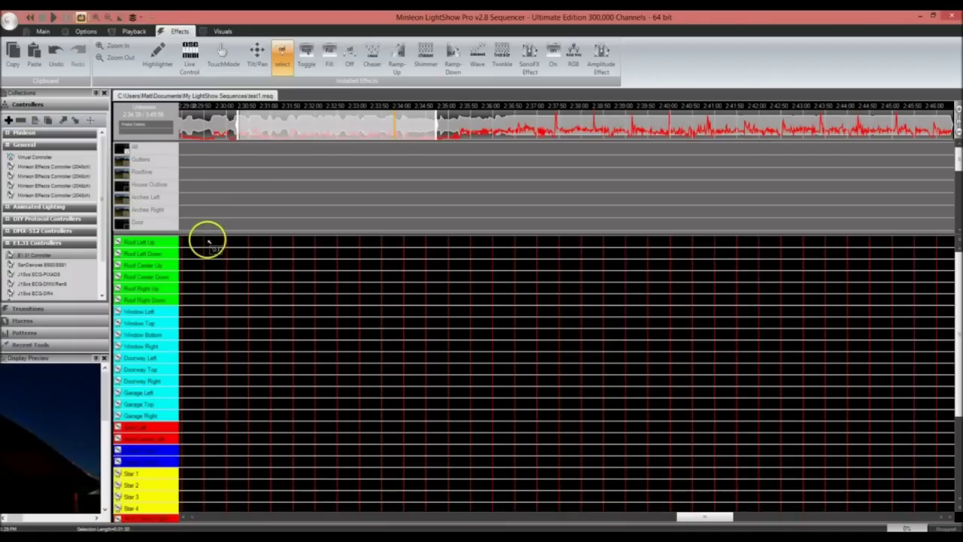
{"action": "mouse_move", "coordinate": [210, 241]}
{"action": "left_mouse_down"}
{"action": "mouse_move", "coordinate": [321, 285]}
{"action": "mouse_move", "coordinate": [418, 299]}
{"action": "left_mouse_up"}
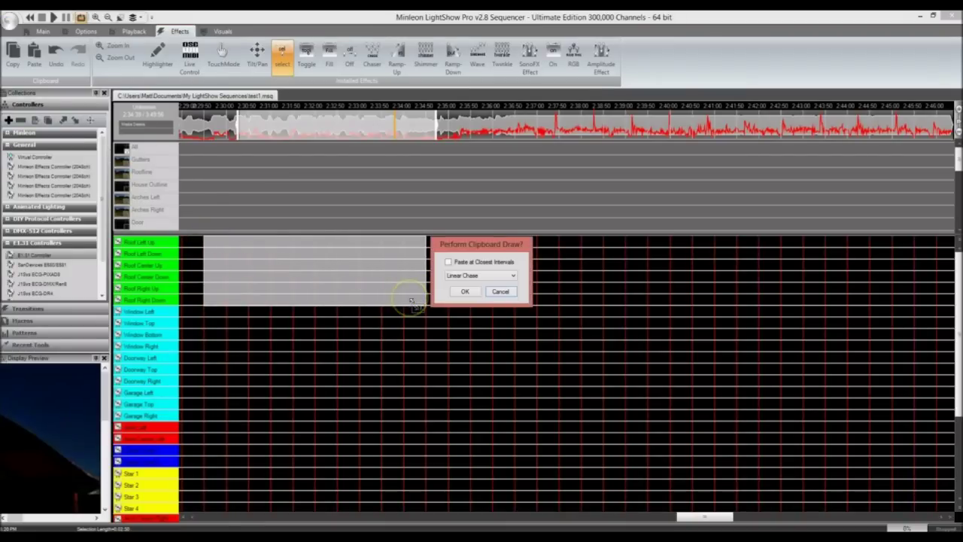
{"action": "left_click", "coordinate": [465, 291]}
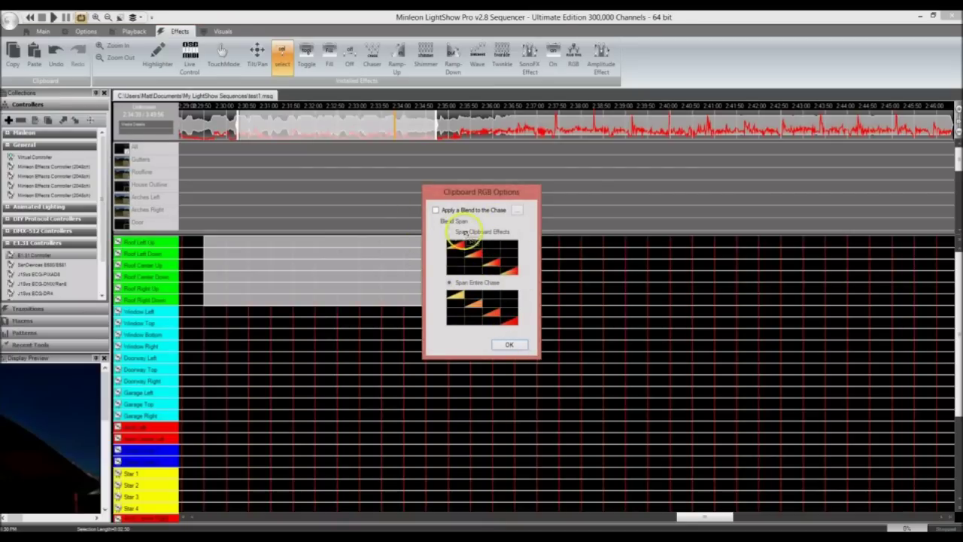
{"action": "left_click", "coordinate": [507, 344]}
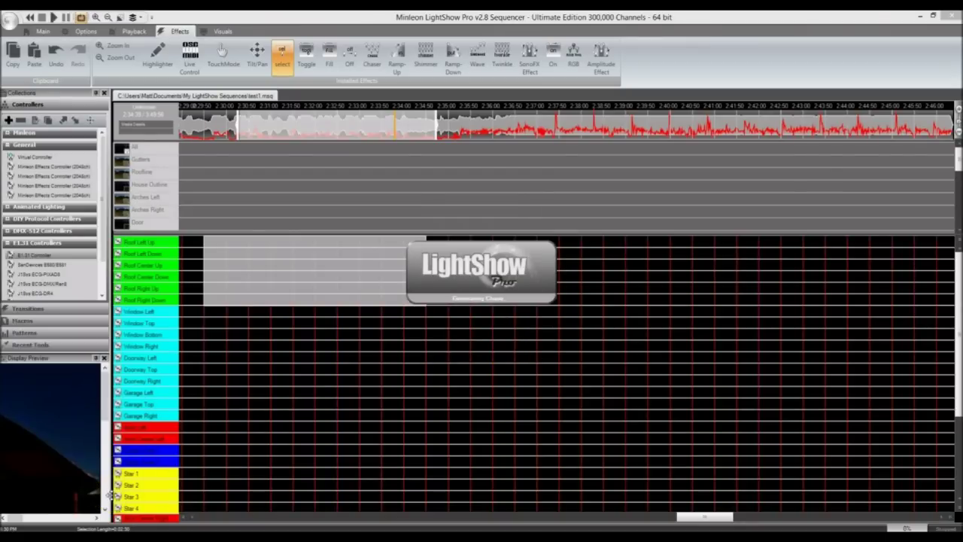
{"action": "left_click", "coordinate": [201, 464]}
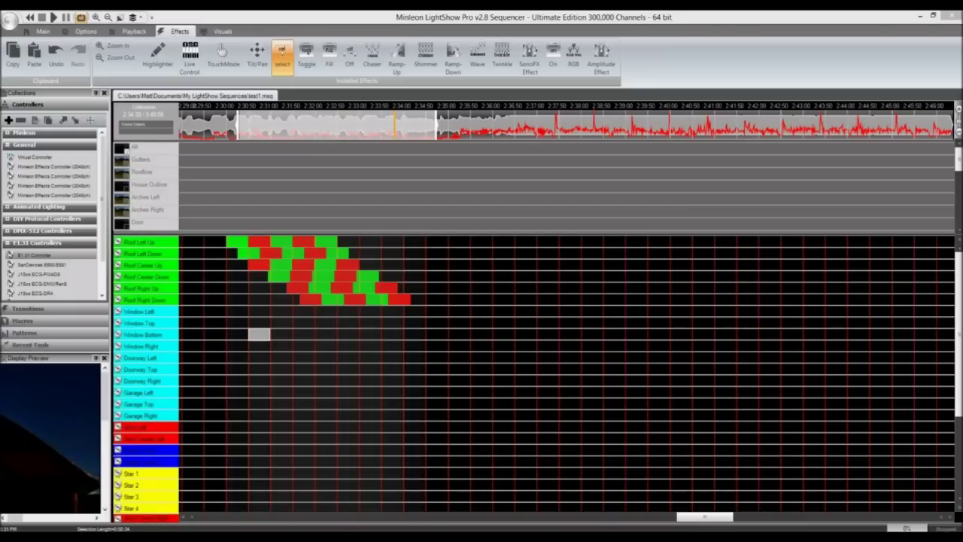
Expand Roof Left Up to examine how the checkerboard repeats down its channels, and collapse it again
{"action": "left_click", "coordinate": [118, 242]}
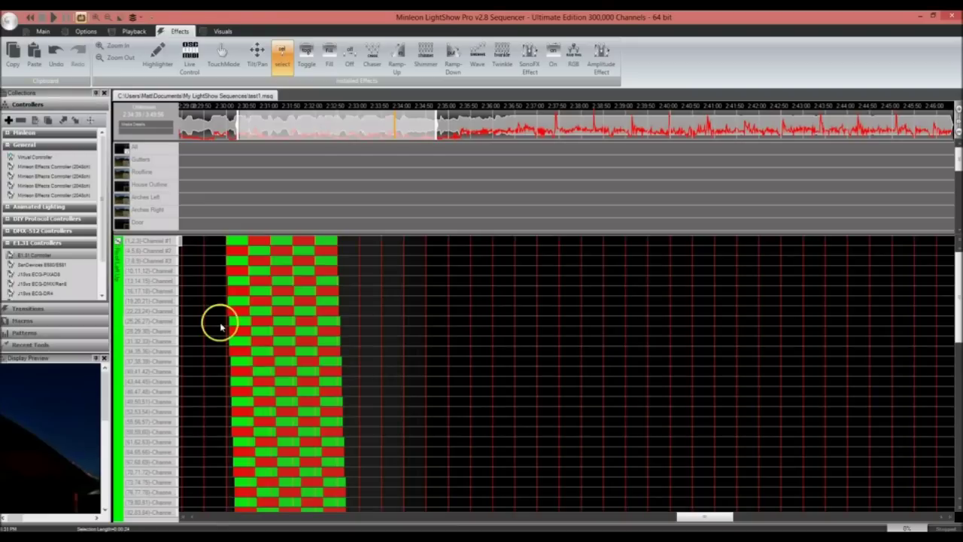
{"action": "scroll", "coordinate": [214, 328], "scroll_direction": "down", "scroll_amount": 8}
{"action": "scroll", "coordinate": [213, 329], "scroll_direction": "up", "scroll_amount": 8}
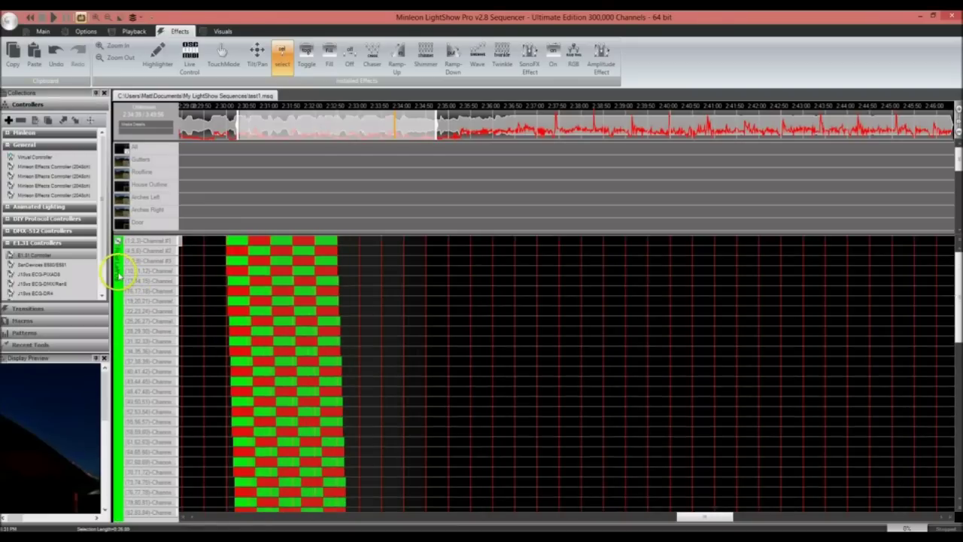
{"action": "left_click", "coordinate": [118, 269]}
Play the checkerboard roof chase in the enlarged display preview, and return the preview to its docked size
{"action": "left_click_drag", "start_coordinate": [60, 359], "coordinate": [275, 279]}
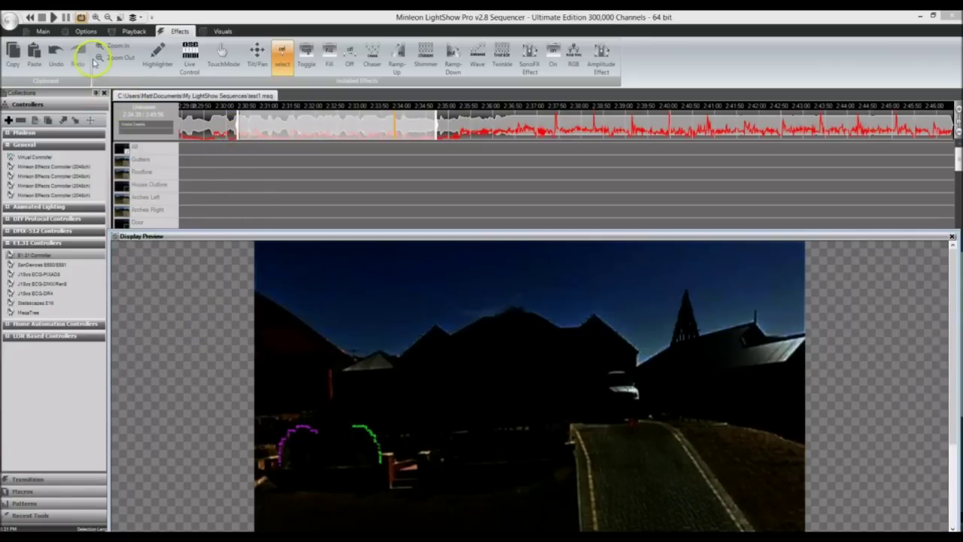
{"action": "left_click", "coordinate": [53, 18]}
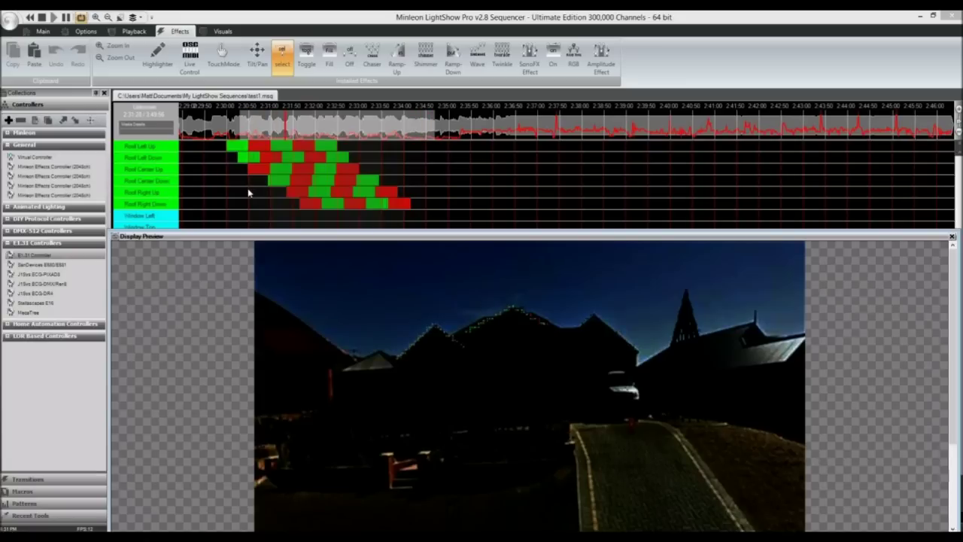
{"action": "left_click", "coordinate": [237, 118]}
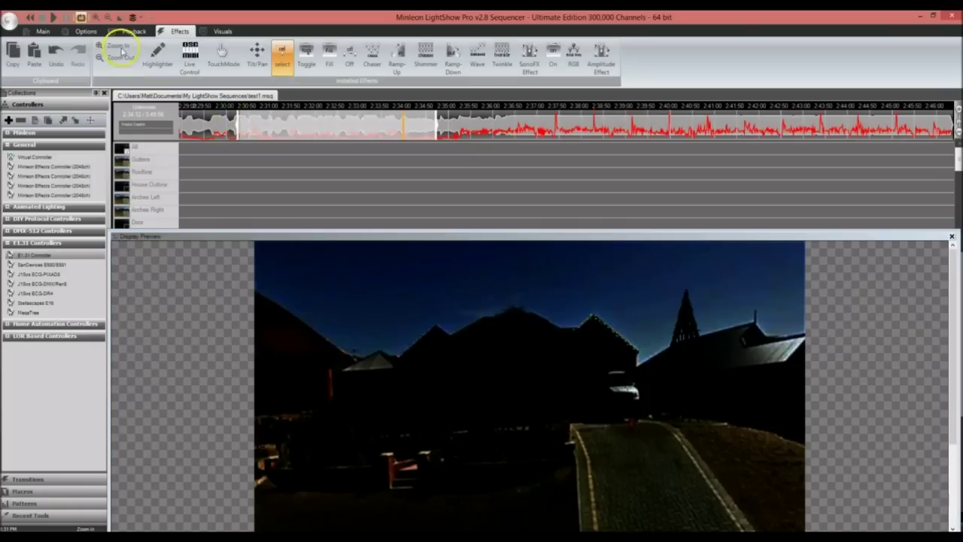
{"action": "double_click", "coordinate": [318, 235]}
Draw a second unblended clipboard Linear Chase upward from Roof Right Down to Roof Left Up, from about 2:34.5 to 2:38
{"action": "left_click_drag", "start_coordinate": [424, 306], "coordinate": [494, 257]}
{"action": "mouse_move", "coordinate": [564, 254]}
{"action": "left_mouse_down"}
{"action": "mouse_move", "coordinate": [599, 247]}
{"action": "mouse_move", "coordinate": [570, 237]}
{"action": "mouse_move", "coordinate": [554, 244]}
{"action": "mouse_move", "coordinate": [571, 243]}
{"action": "left_mouse_up"}
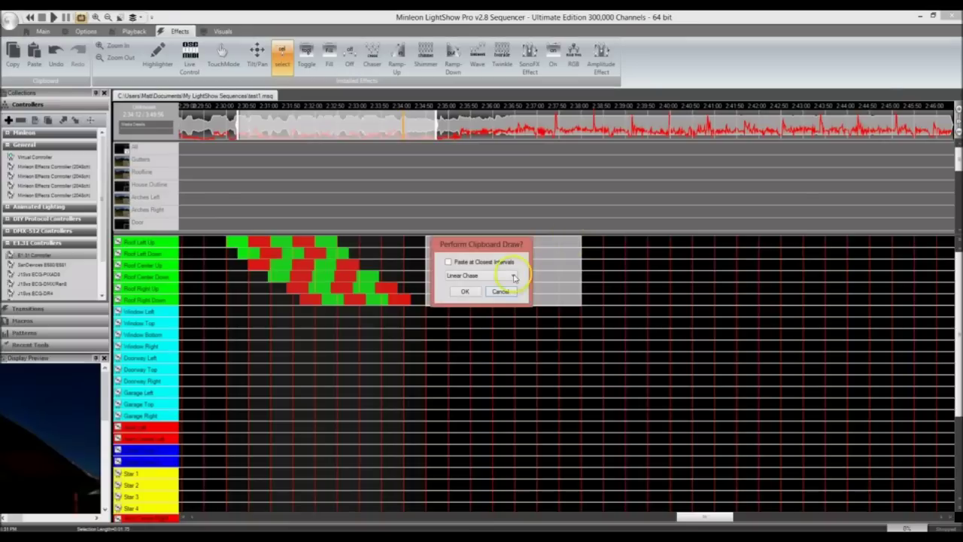
{"action": "left_click", "coordinate": [467, 292]}
{"action": "left_click", "coordinate": [505, 339]}
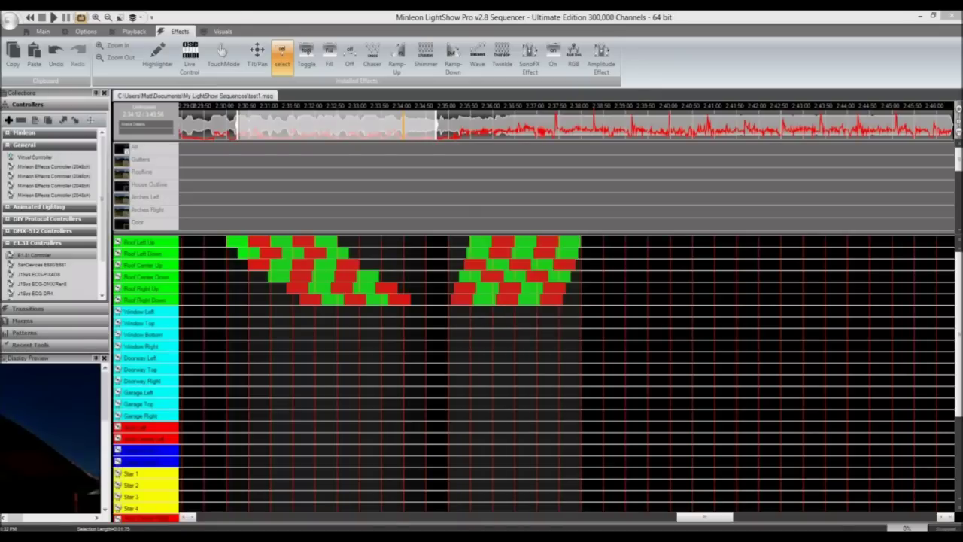
Play both roof checkerboard chases from just before 2:30 in the enlarged display preview, and dock the preview again
{"action": "left_click", "coordinate": [216, 125]}
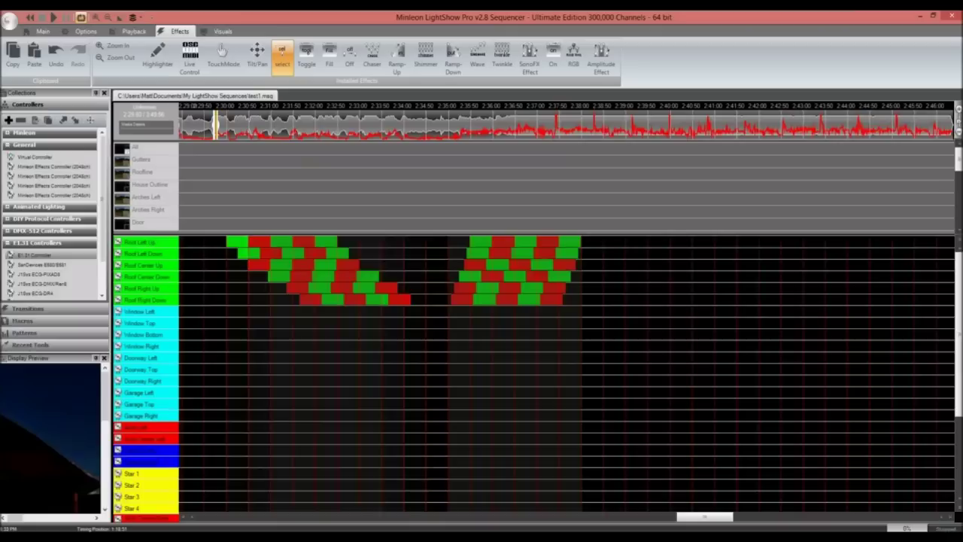
{"action": "double_click", "coordinate": [50, 358]}
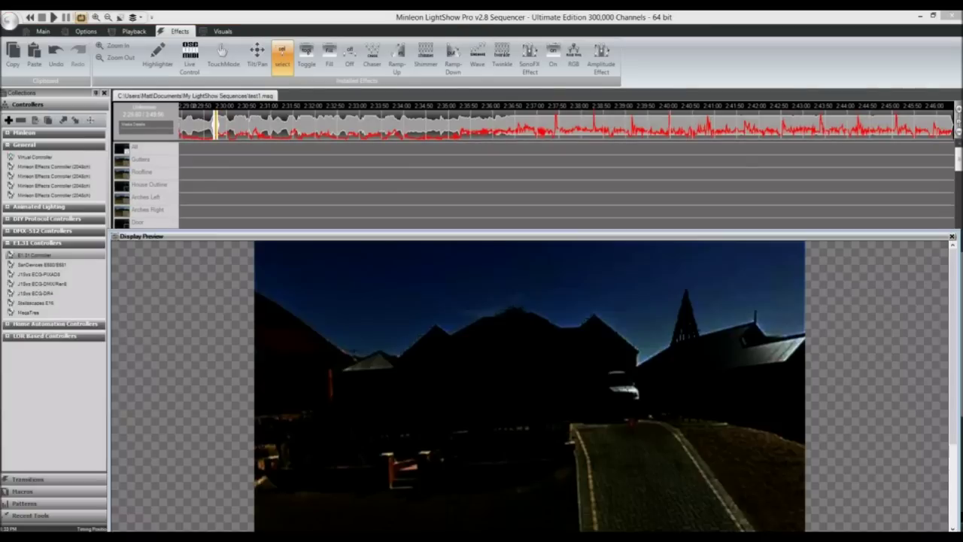
{"action": "left_click", "coordinate": [226, 123]}
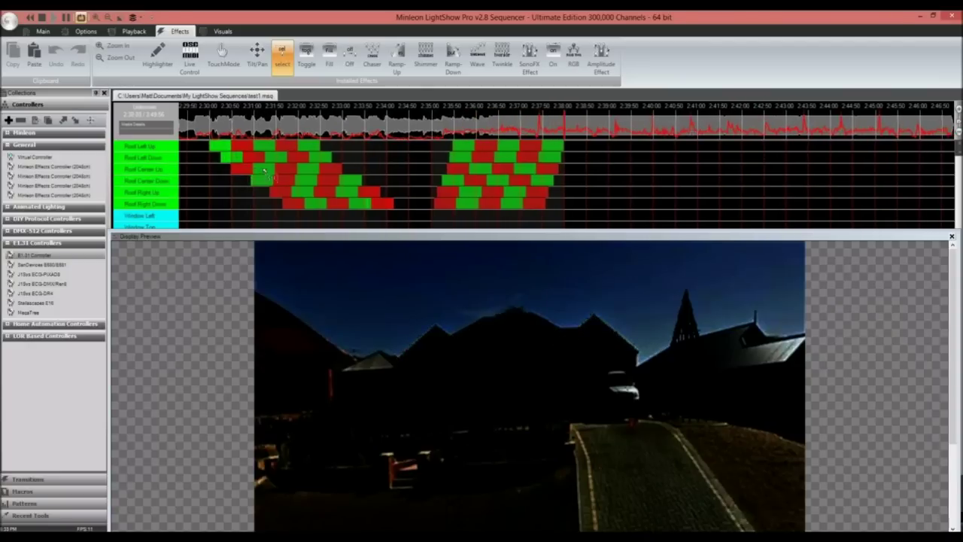
{"action": "left_click", "coordinate": [271, 125]}
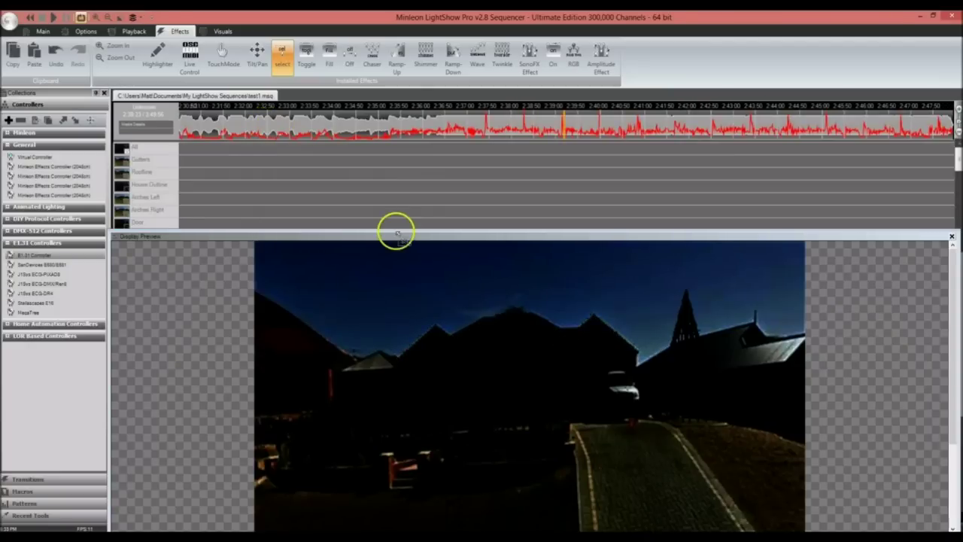
{"action": "double_click", "coordinate": [403, 238]}
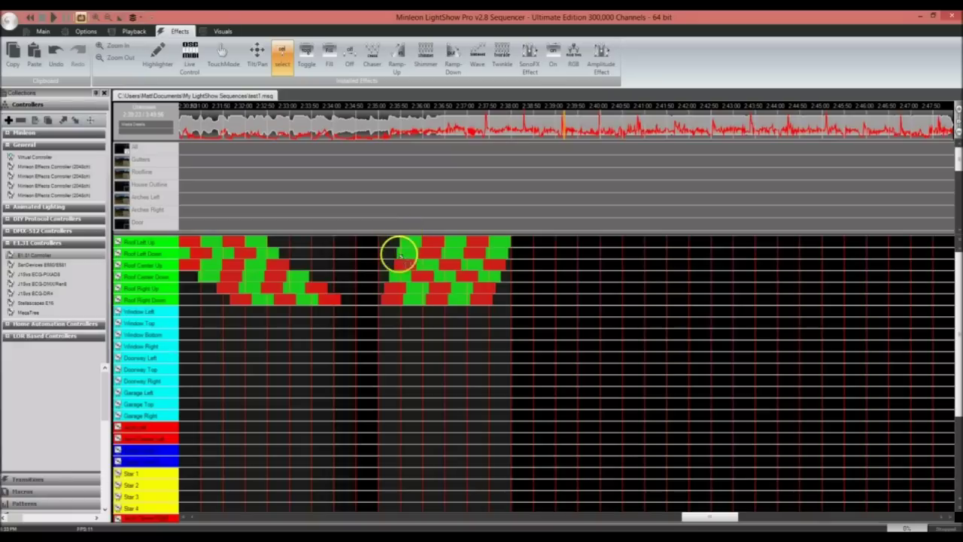
Draw a white On effect on Roof Left Up's Channel #1 from about 2:28.5 to 2:29.5, cut it to the clipboard and collapse the group
{"action": "left_click_drag", "start_coordinate": [728, 519], "coordinate": [712, 516]}
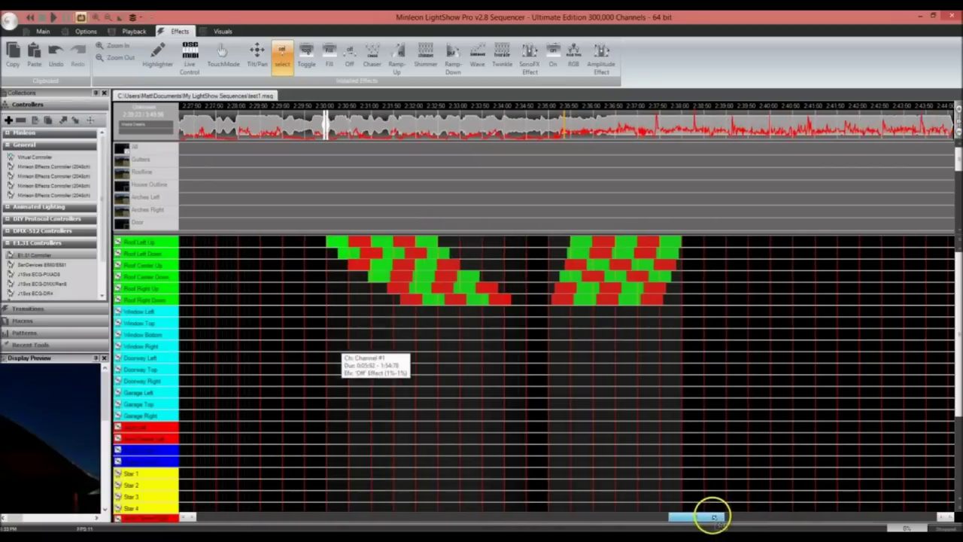
{"action": "left_click", "coordinate": [553, 51]}
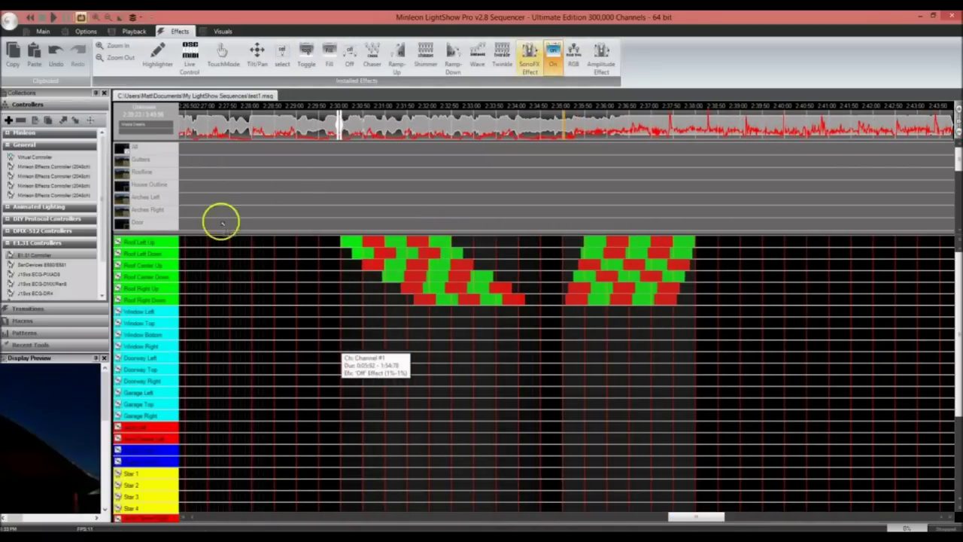
{"action": "left_click", "coordinate": [148, 247]}
{"action": "left_click_drag", "start_coordinate": [273, 243], "coordinate": [303, 241]}
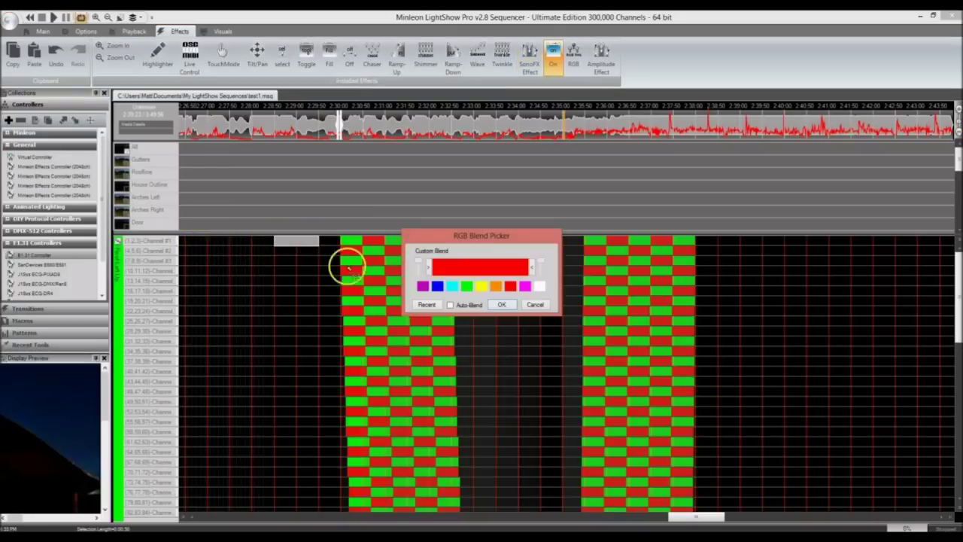
{"action": "left_click", "coordinate": [540, 287]}
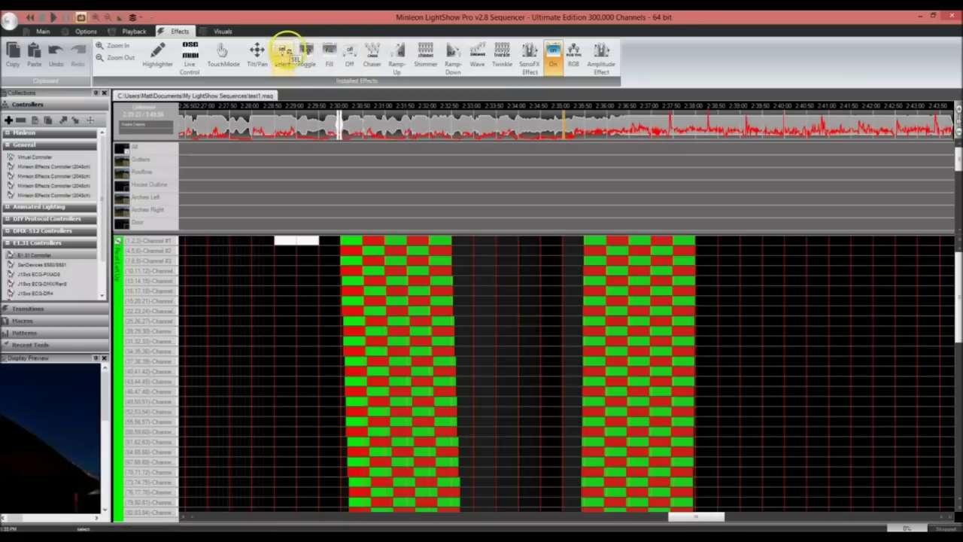
{"action": "left_click", "coordinate": [283, 51]}
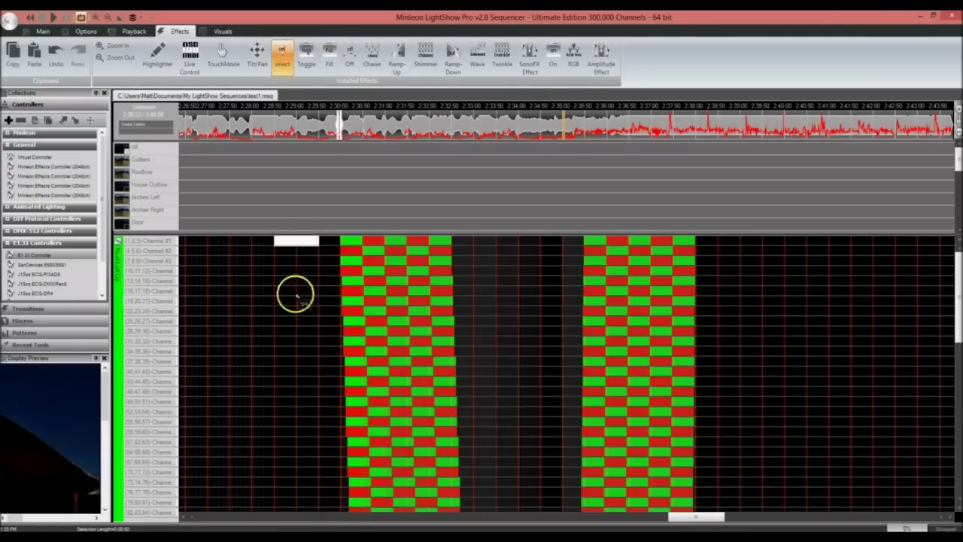
{"action": "left_click", "coordinate": [119, 268]}
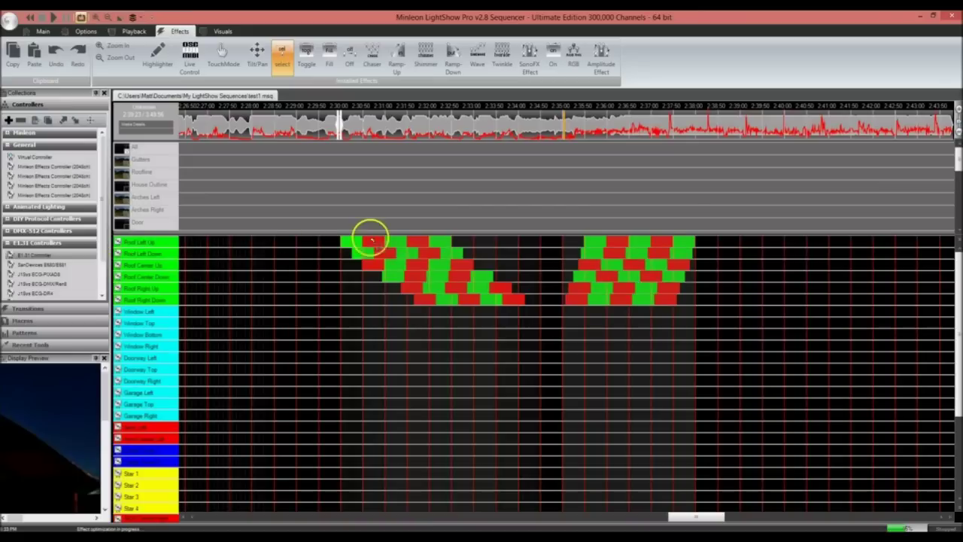
Draw two unblended clipboard Linear Chases over the six roof channel groups from about 2:30 to 2:38, one running downward and one upward
{"action": "left_click_drag", "start_coordinate": [341, 241], "coordinate": [694, 305]}
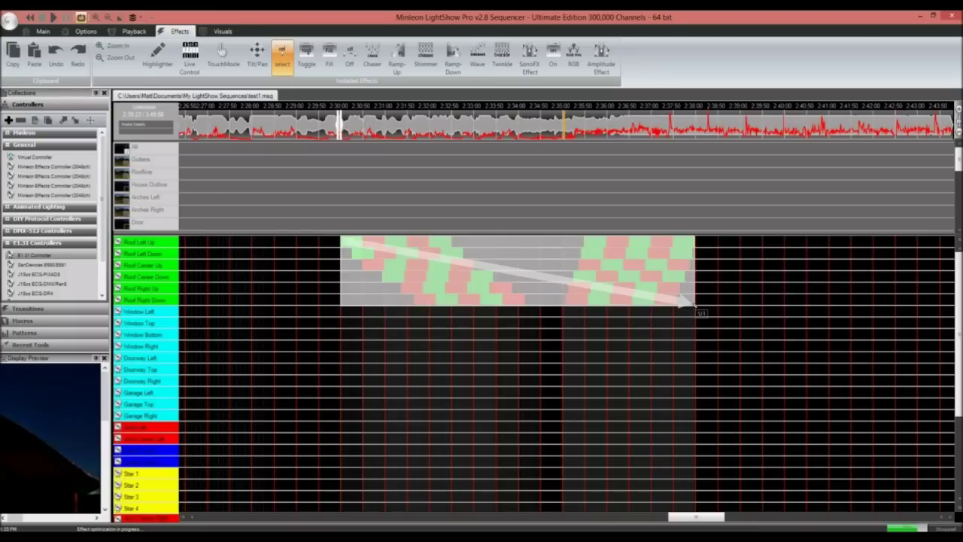
{"action": "left_click_drag", "start_coordinate": [693, 306], "coordinate": [694, 306]}
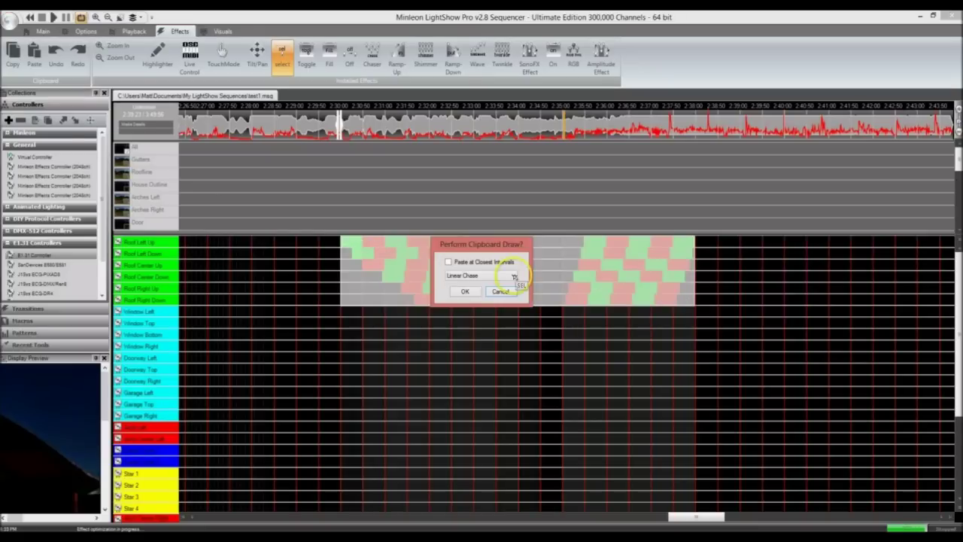
{"action": "left_click", "coordinate": [466, 292]}
{"action": "left_click", "coordinate": [510, 345]}
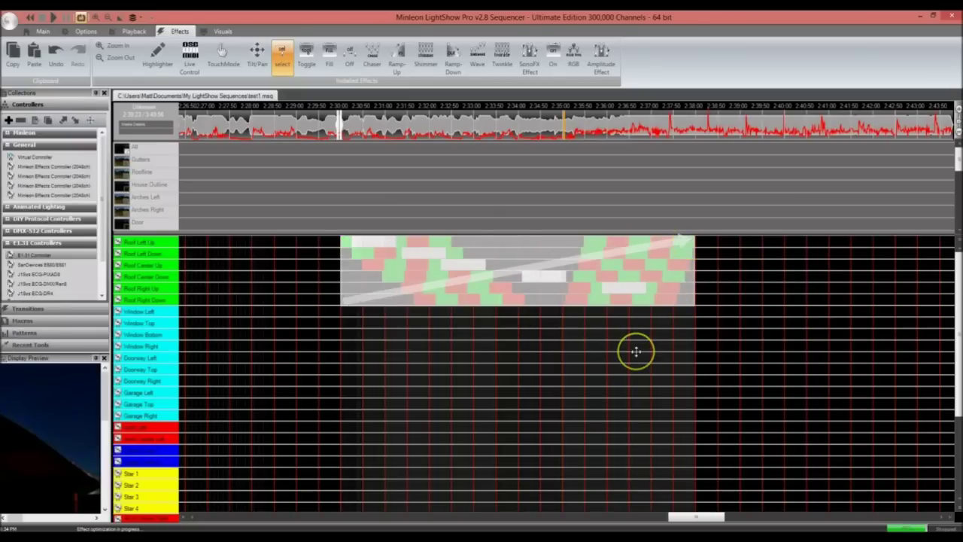
{"action": "left_click", "coordinate": [467, 291]}
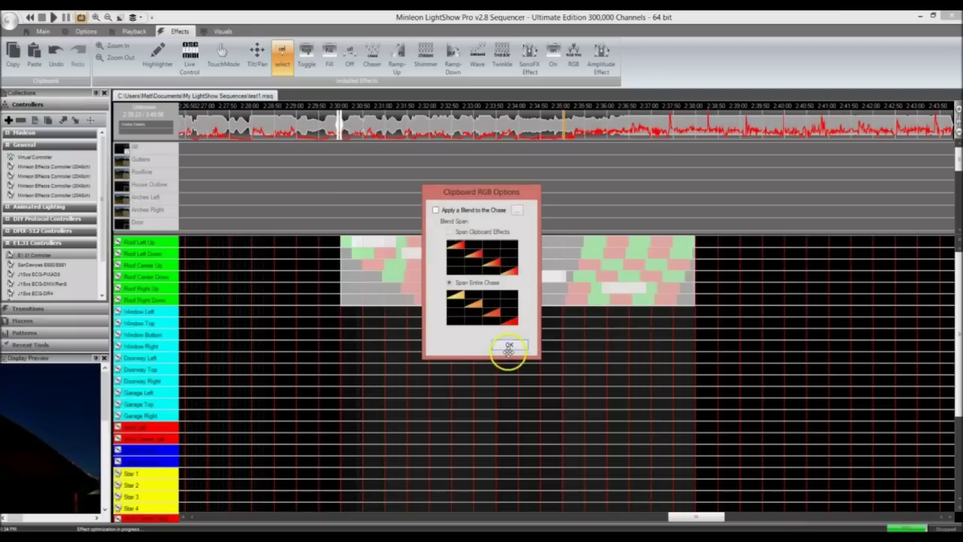
{"action": "left_click", "coordinate": [508, 346]}
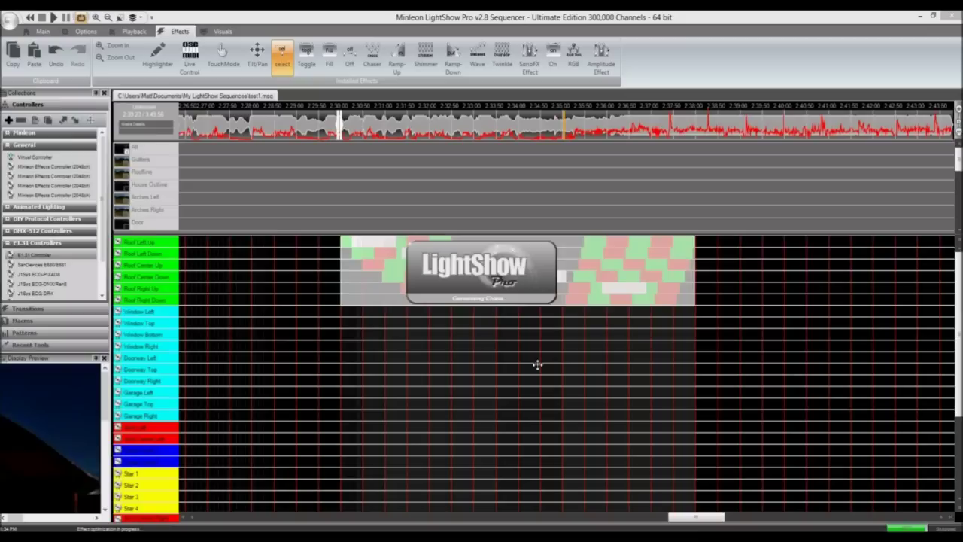
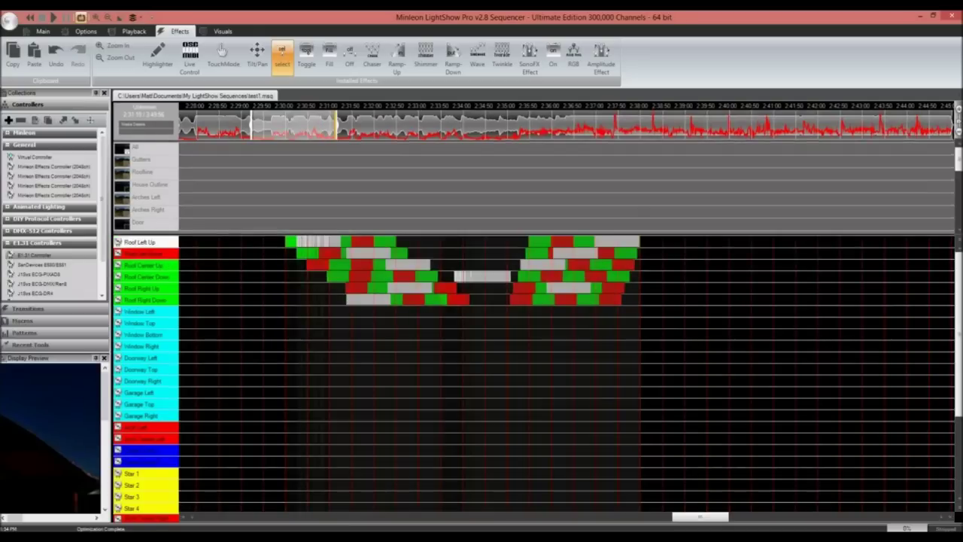
Play the white chases over the roof checkerboards in the enlarged display preview, and dock the preview again
{"action": "left_click_drag", "start_coordinate": [627, 140], "coordinate": [552, 130]}
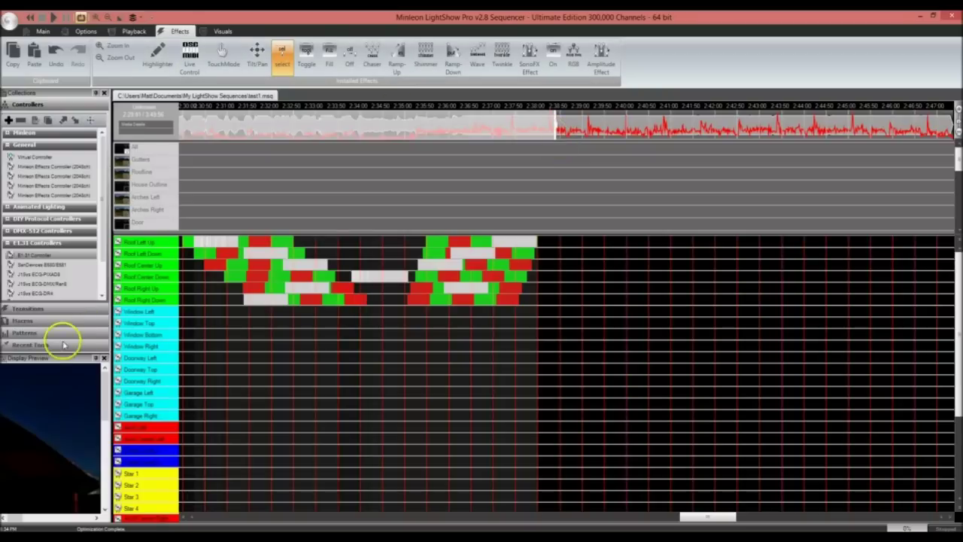
{"action": "left_click_drag", "start_coordinate": [48, 359], "coordinate": [68, 305]}
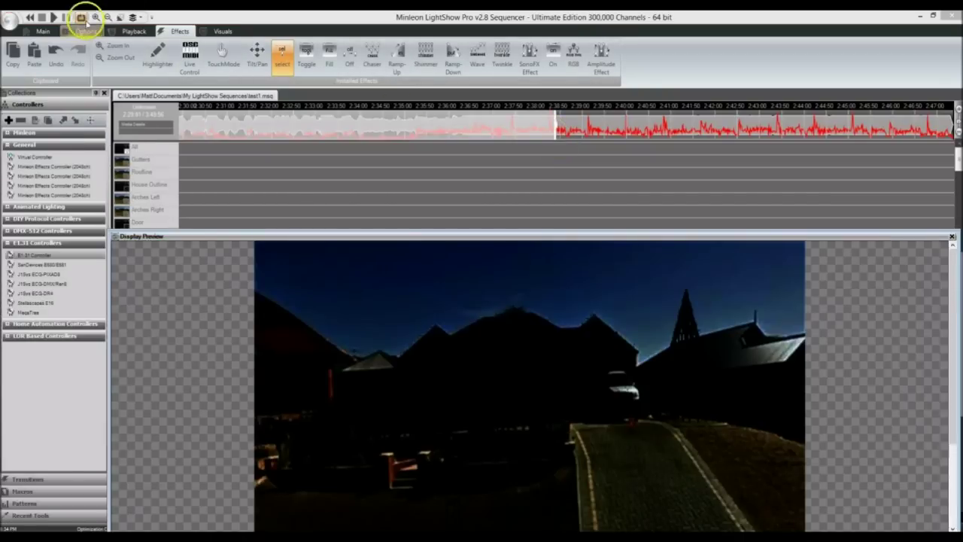
{"action": "left_click", "coordinate": [53, 17]}
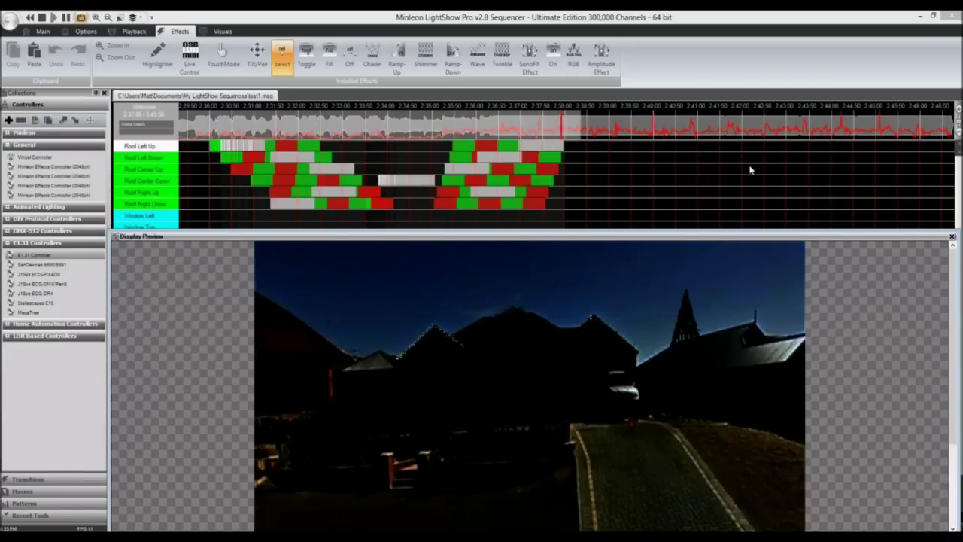
{"action": "left_click", "coordinate": [400, 134]}
{"action": "key", "text": "Tab"}
{"action": "left_click_drag", "start_coordinate": [531, 234], "coordinate": [500, 195]}
{"action": "double_click", "coordinate": [500, 194]}
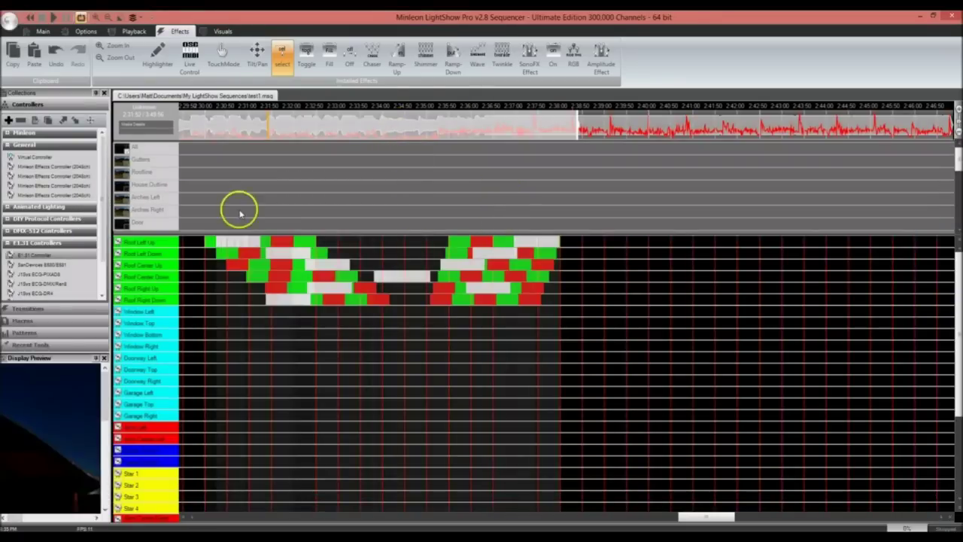
Draw On columns across all six roof groups, white from 2:39 to 2:39.5 and red from 2:40.5 to 2:41
{"action": "left_click", "coordinate": [553, 53]}
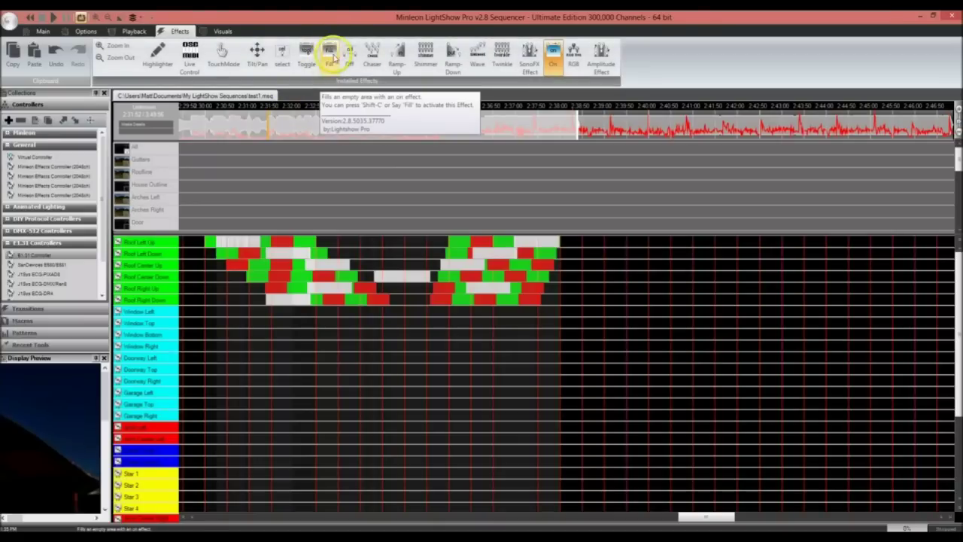
{"action": "left_click", "coordinate": [330, 58]}
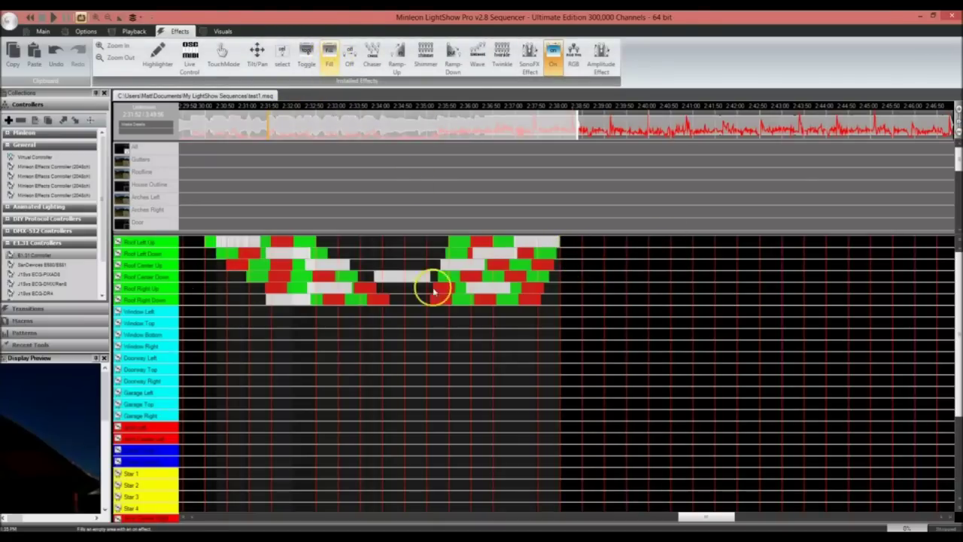
{"action": "left_click_drag", "start_coordinate": [616, 240], "coordinate": [616, 295]}
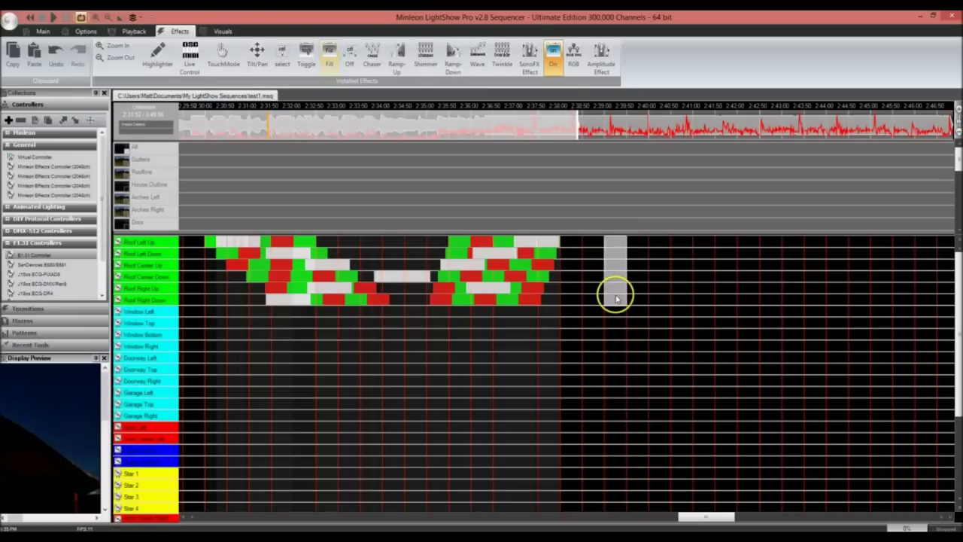
{"action": "left_click", "coordinate": [512, 284]}
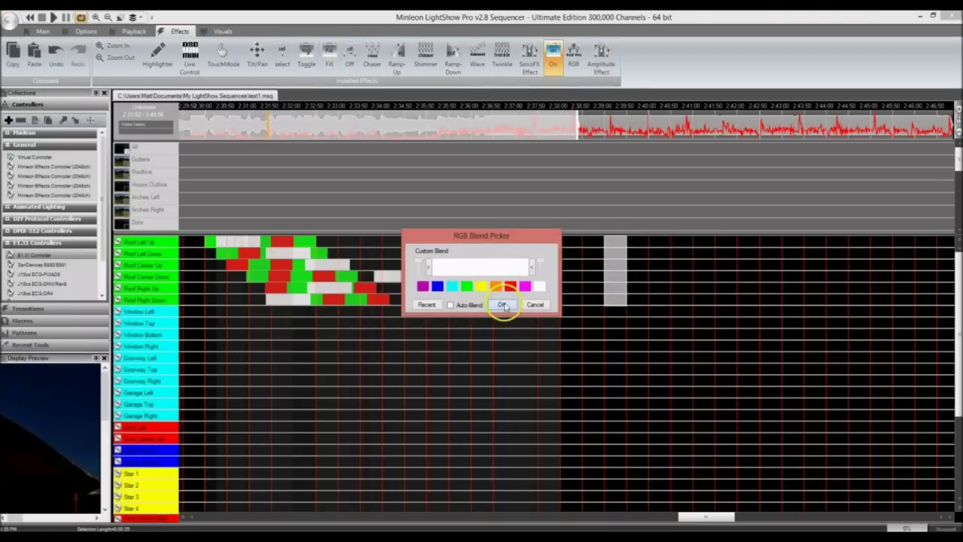
{"action": "left_click", "coordinate": [503, 305]}
{"action": "left_click_drag", "start_coordinate": [679, 239], "coordinate": [681, 301]}
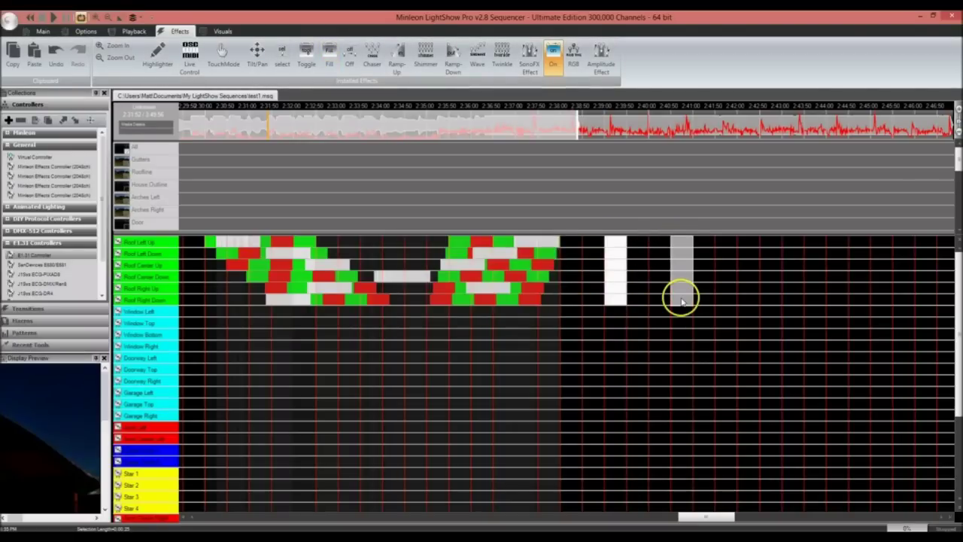
{"action": "left_click", "coordinate": [504, 303]}
Draw On columns across all six roof groups, orange from 2:42 to 2:42.5 and blue from 2:43.5 to 2:44
{"action": "left_click_drag", "start_coordinate": [755, 248], "coordinate": [747, 299]}
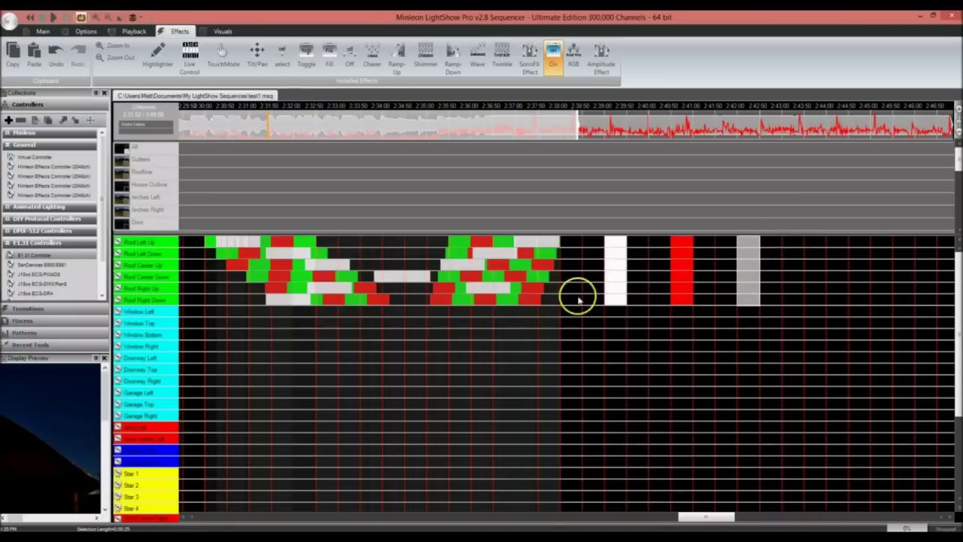
{"action": "left_click", "coordinate": [495, 287]}
{"action": "left_click", "coordinate": [501, 304]}
{"action": "left_click_drag", "start_coordinate": [809, 242], "coordinate": [820, 301]}
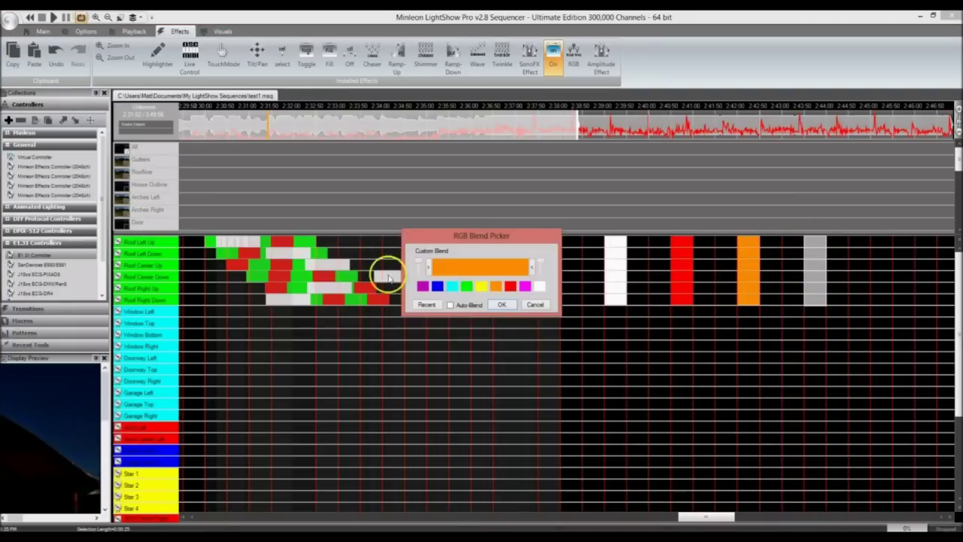
{"action": "left_click", "coordinate": [437, 285]}
{"action": "left_click", "coordinate": [501, 303]}
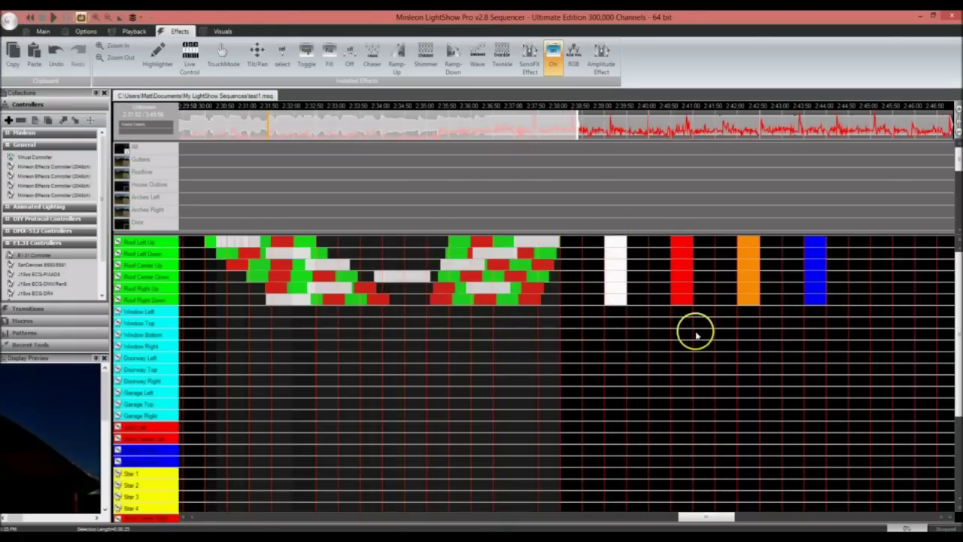
Use the Fill effect to fill the gap between the white and red columns with green across the six roof groups
{"action": "left_click", "coordinate": [329, 53]}
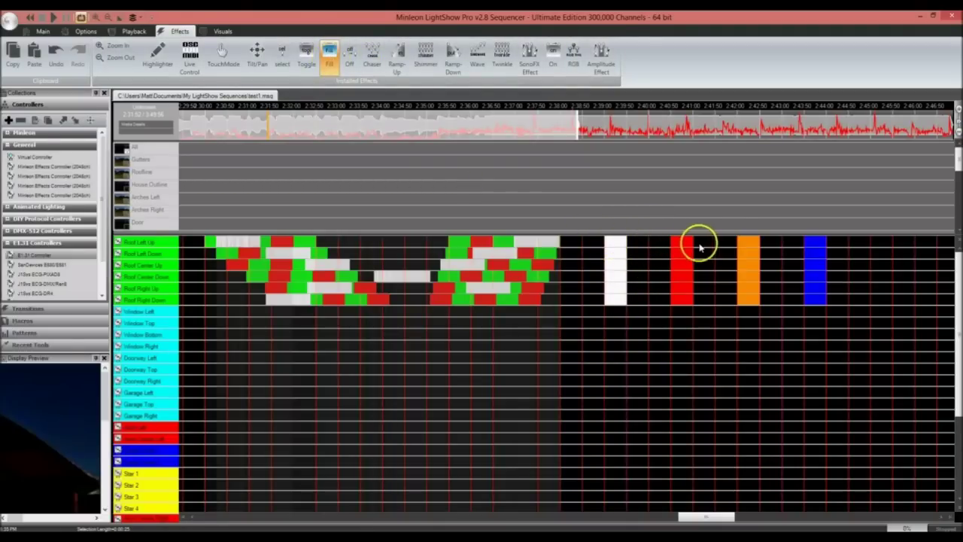
{"action": "left_click_drag", "start_coordinate": [642, 245], "coordinate": [642, 302]}
{"action": "left_click", "coordinate": [505, 287]}
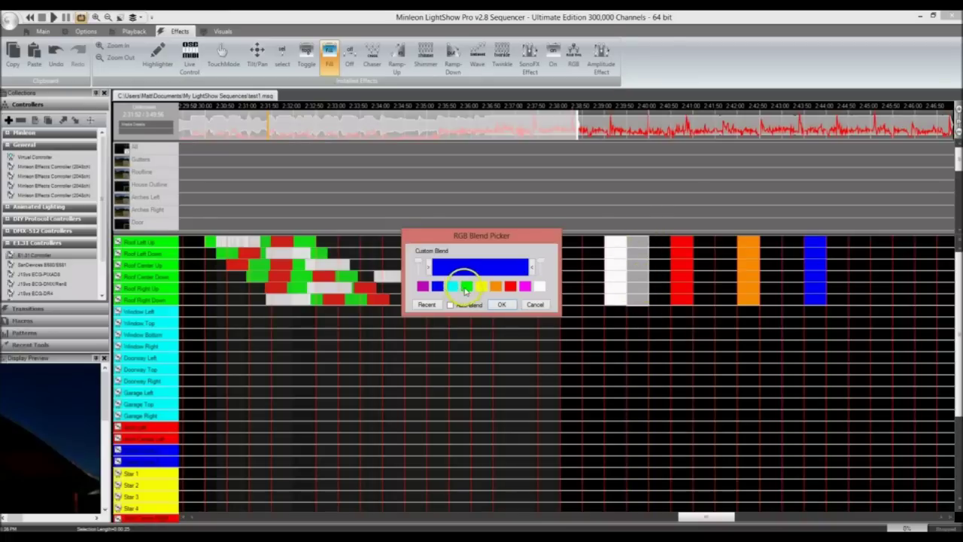
{"action": "left_click", "coordinate": [500, 306]}
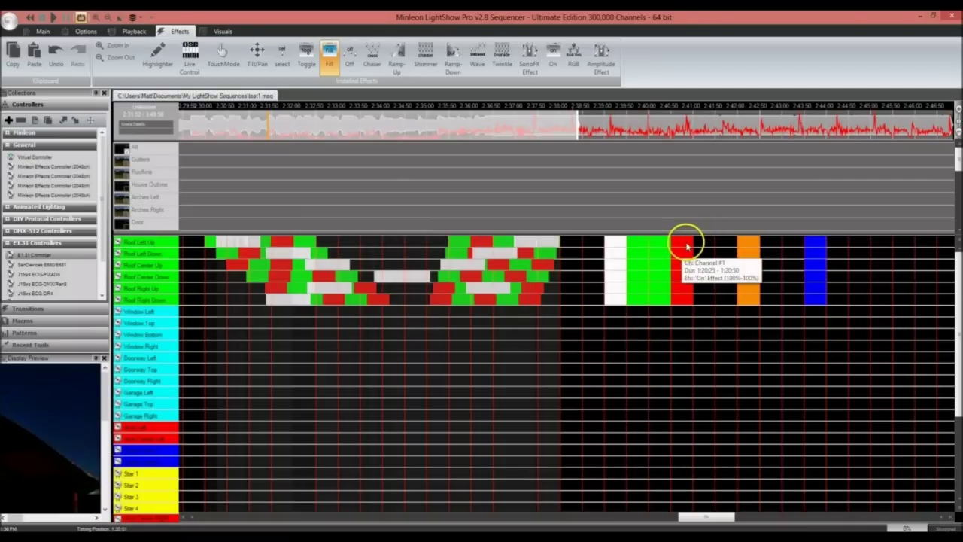
Fill the gap between the red and orange columns across the six roof groups with Auto-Blend enabled
{"action": "left_click_drag", "start_coordinate": [710, 241], "coordinate": [718, 301]}
{"action": "left_click", "coordinate": [548, 305]}
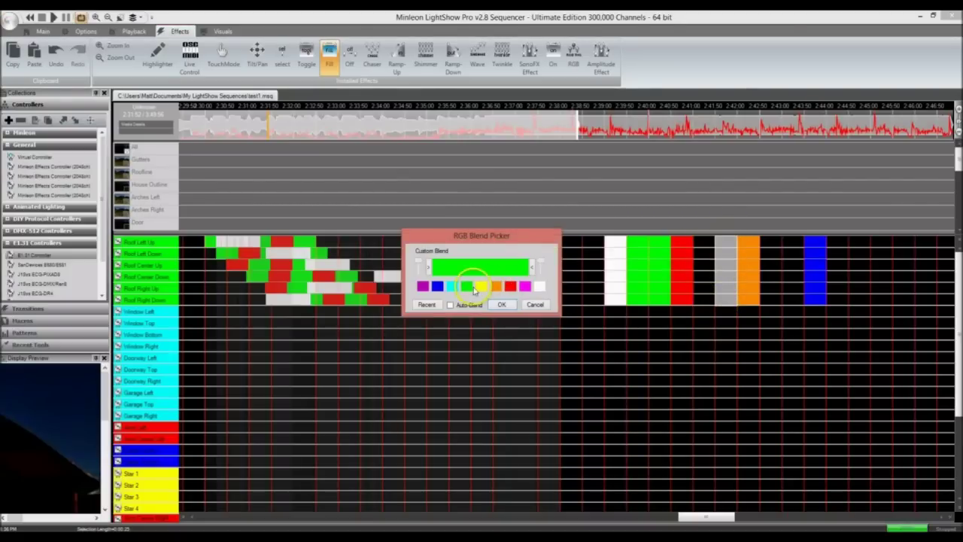
{"action": "left_click", "coordinate": [461, 305]}
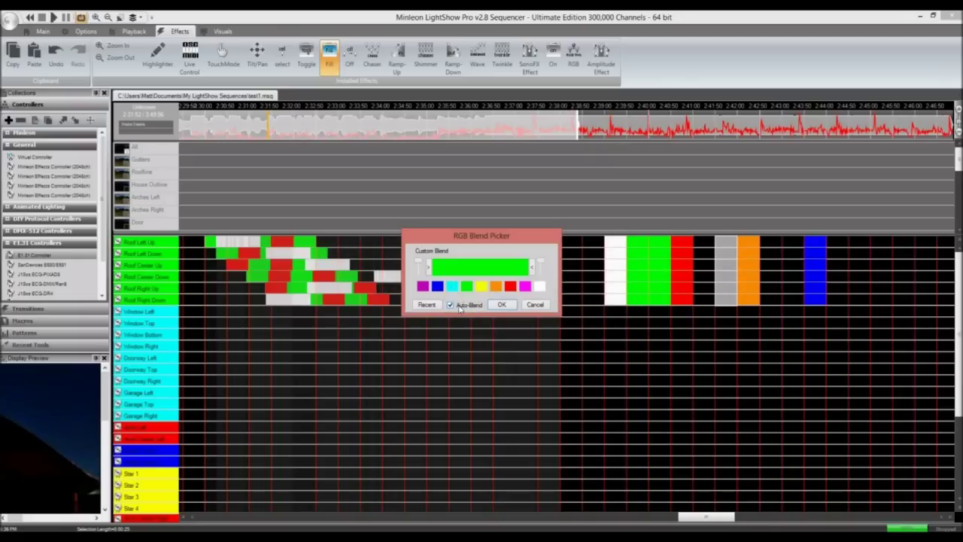
{"action": "left_click", "coordinate": [501, 303]}
Fill the gap between the orange and blue columns across the six roof groups using Auto-Blend
{"action": "left_click", "coordinate": [686, 242]}
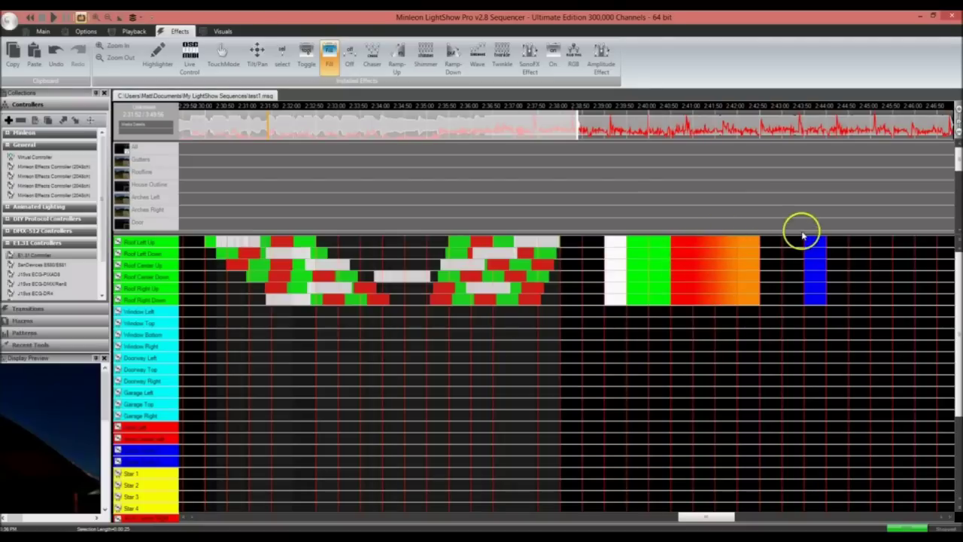
{"action": "left_click", "coordinate": [775, 242]}
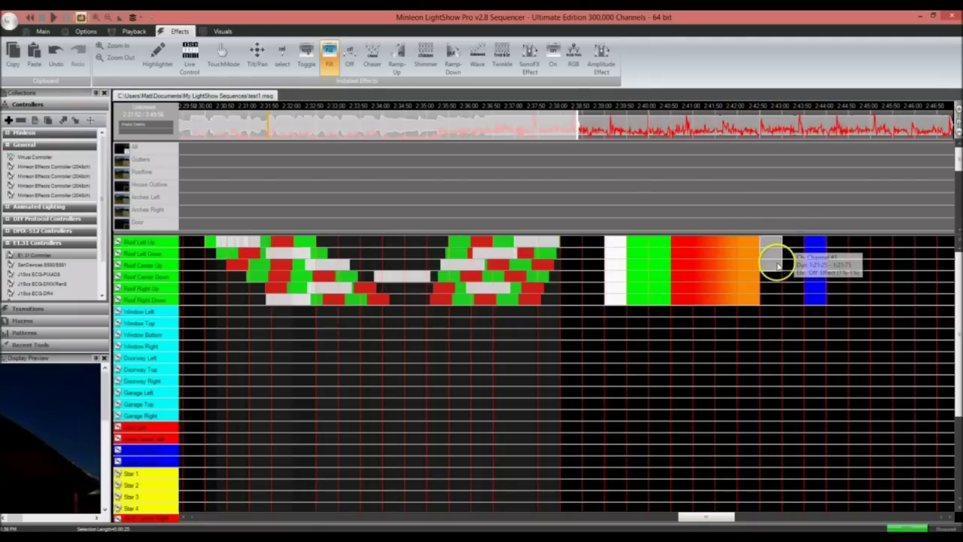
{"action": "left_click_drag", "start_coordinate": [777, 265], "coordinate": [777, 303]}
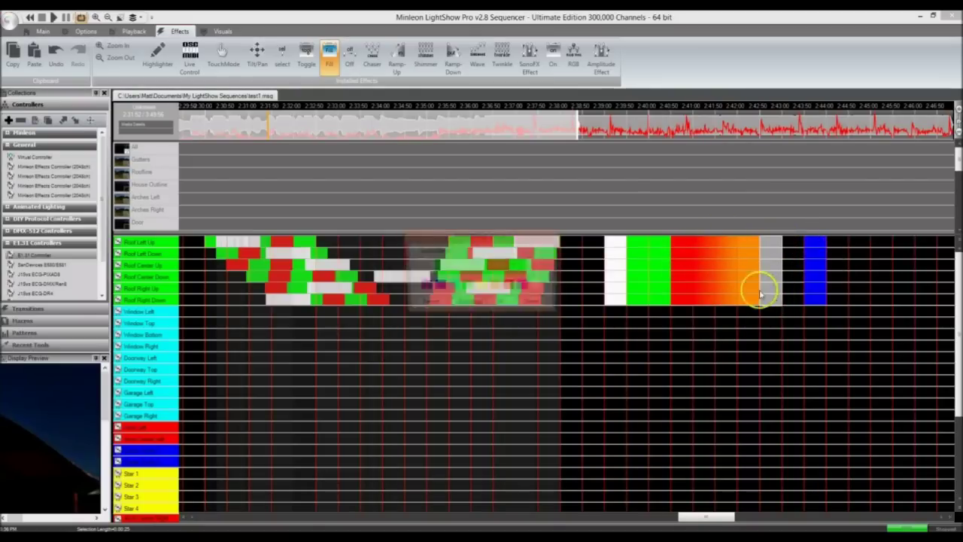
{"action": "left_click", "coordinate": [501, 305]}
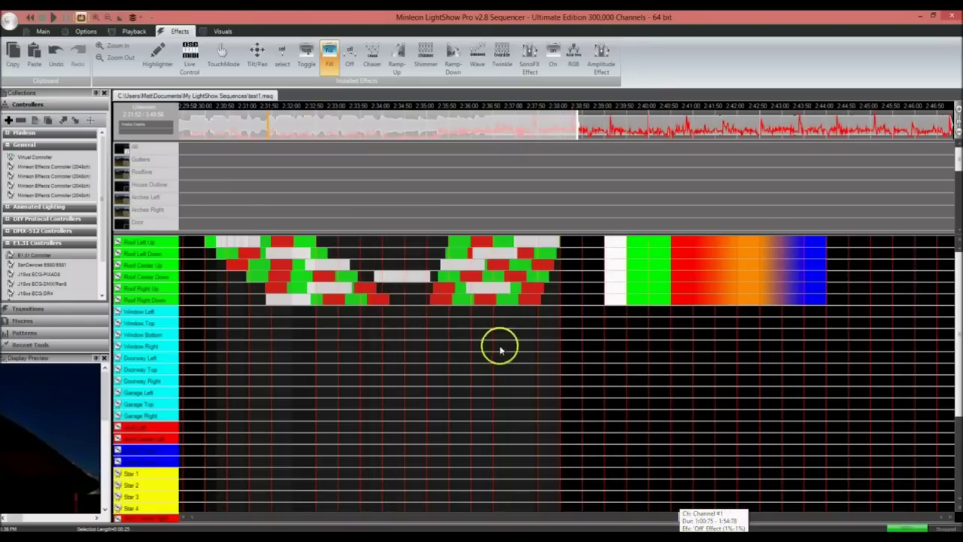
Fill the gap between the two chase patterns in Roof Left Up using the Fill effect with Auto-Blend off
{"action": "left_click", "coordinate": [740, 474]}
{"action": "left_click", "coordinate": [533, 303]}
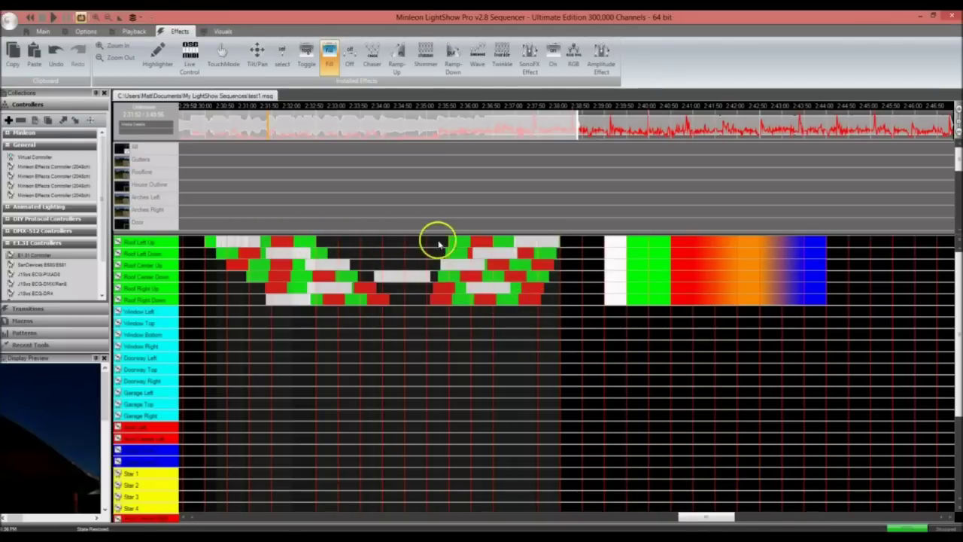
{"action": "left_click", "coordinate": [384, 242]}
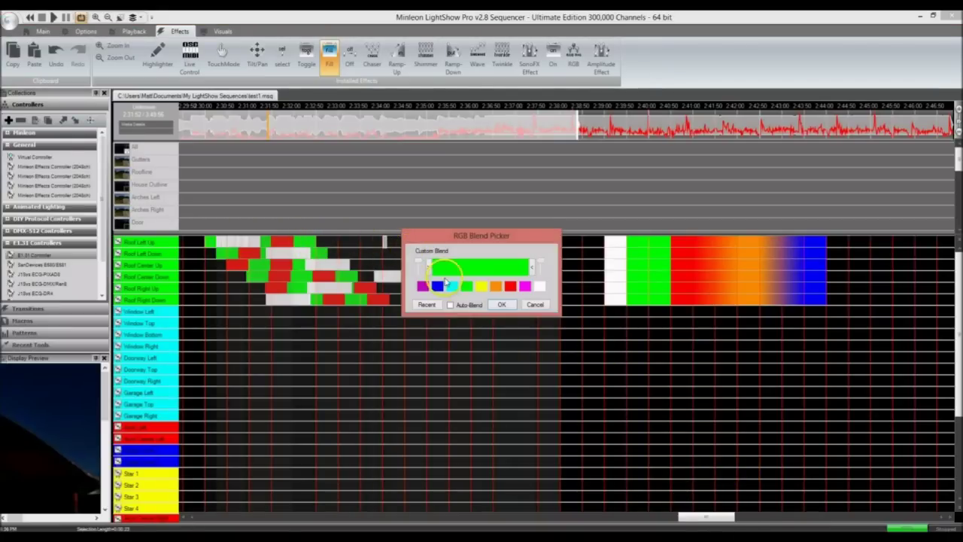
{"action": "left_click", "coordinate": [501, 306]}
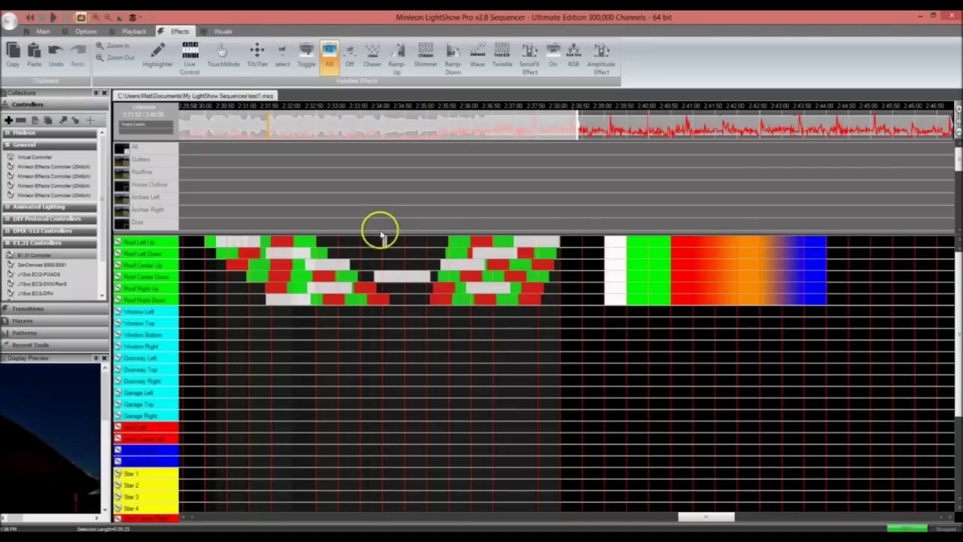
{"action": "left_click", "coordinate": [380, 242]}
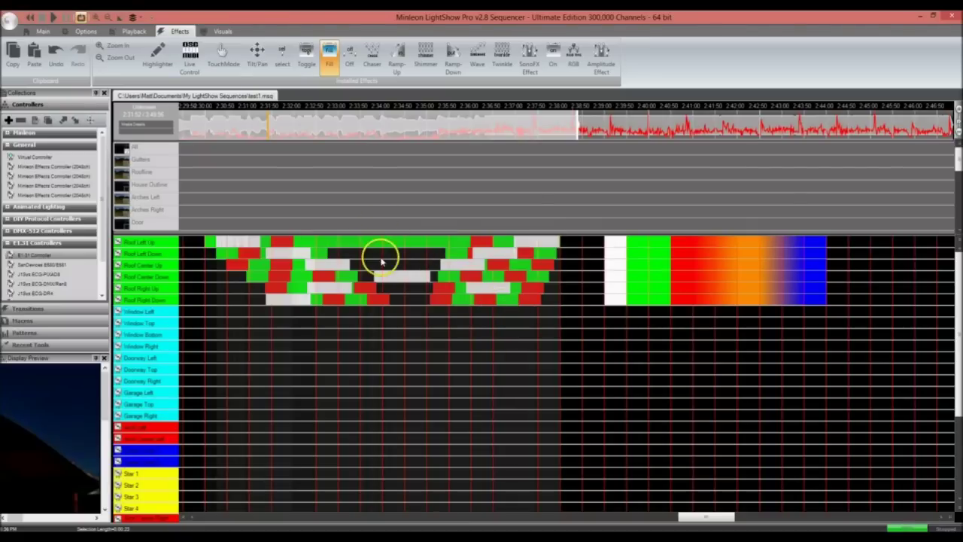
Inspect the individual channels of Roof Left Up and Roof Left Down, collapsing each group again
{"action": "double_click", "coordinate": [165, 242]}
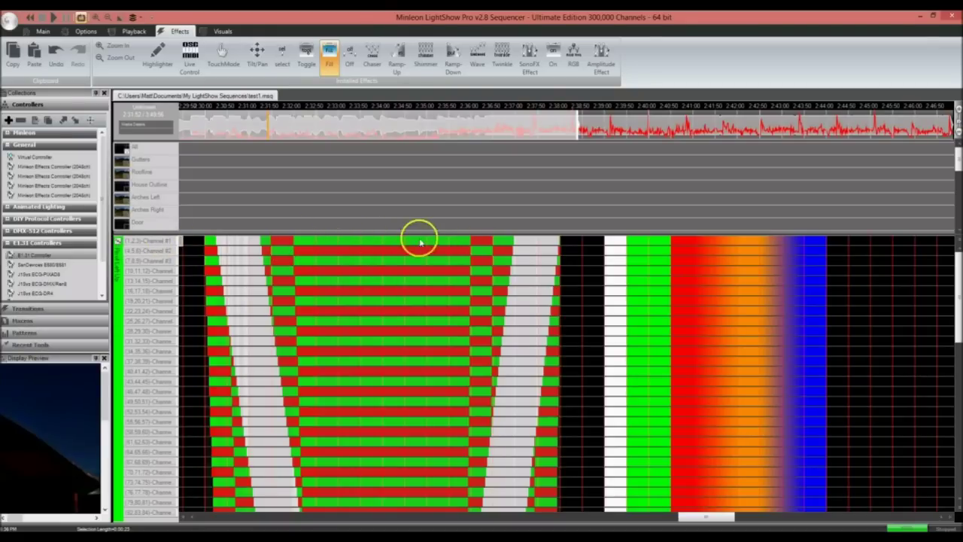
{"action": "double_click", "coordinate": [130, 263]}
{"action": "double_click", "coordinate": [172, 253]}
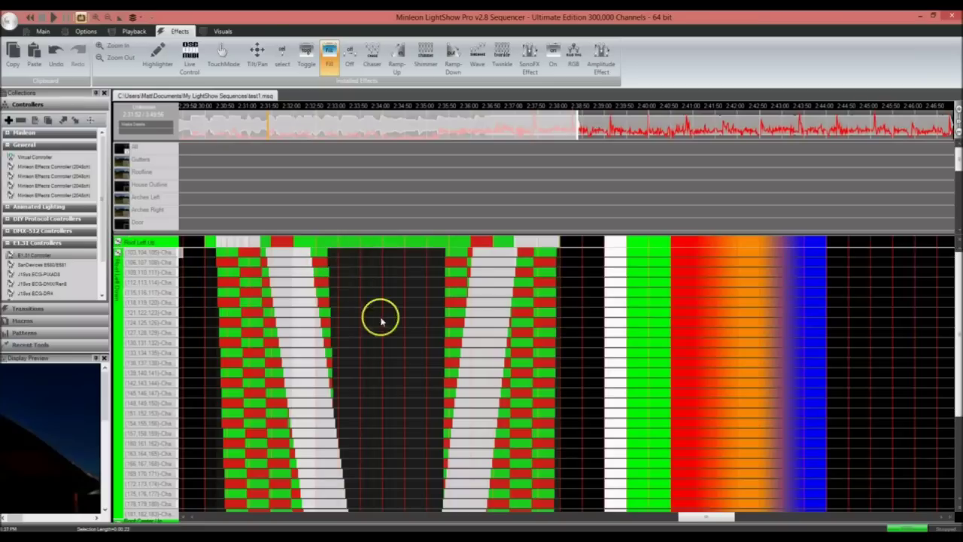
{"action": "double_click", "coordinate": [119, 289]}
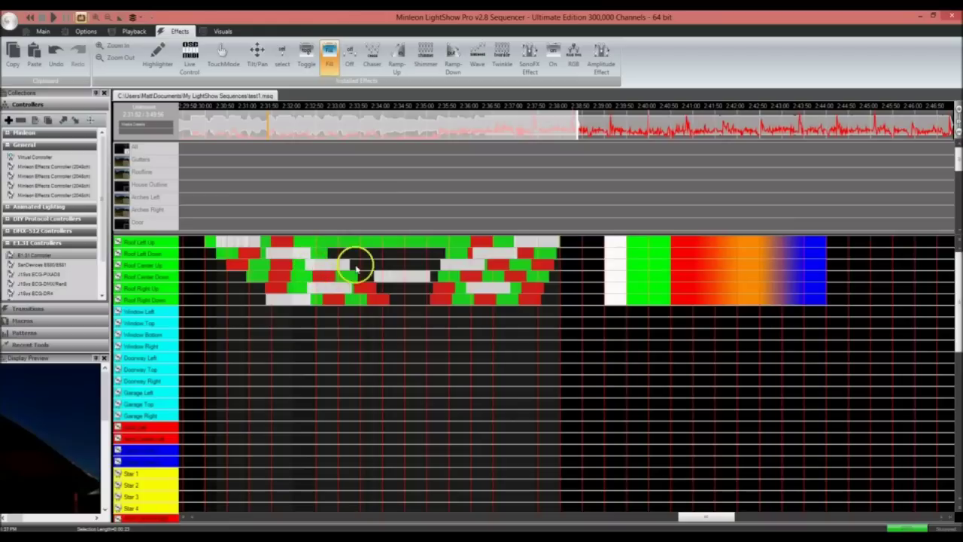
Fill the gap in Roof Left Down with Auto-Blend off and check the result in its individual channels
{"action": "left_click", "coordinate": [392, 259]}
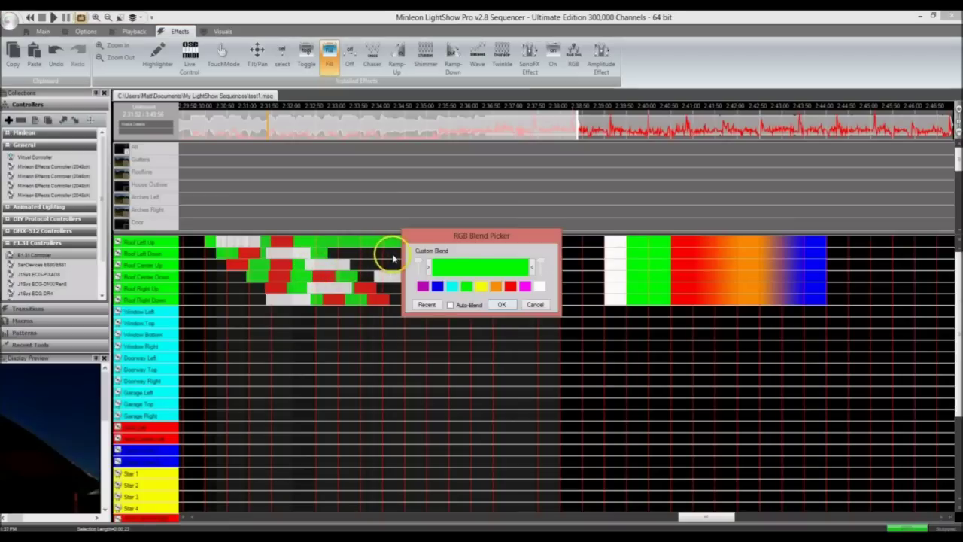
{"action": "left_click", "coordinate": [501, 303]}
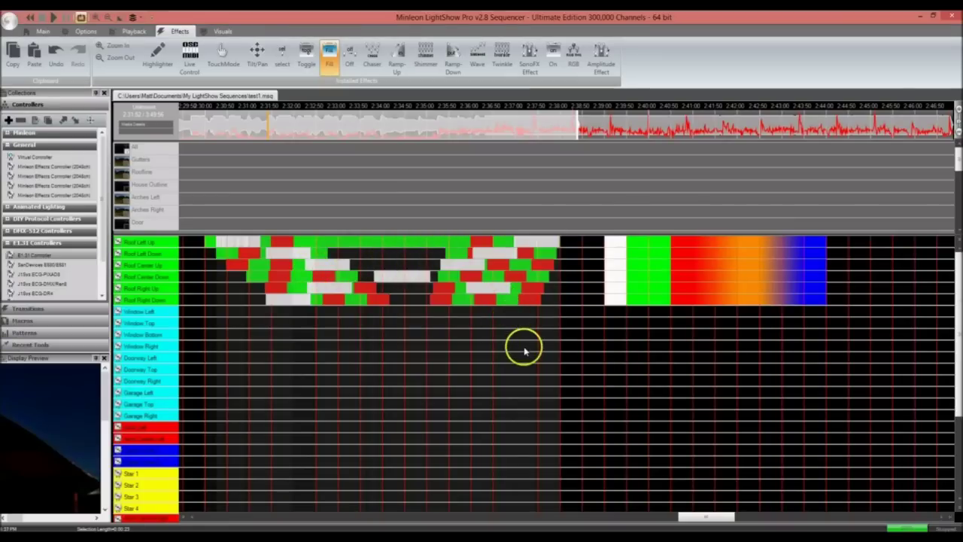
{"action": "left_click", "coordinate": [150, 255]}
{"action": "scroll", "coordinate": [394, 386], "scroll_direction": "down", "scroll_amount": 2}
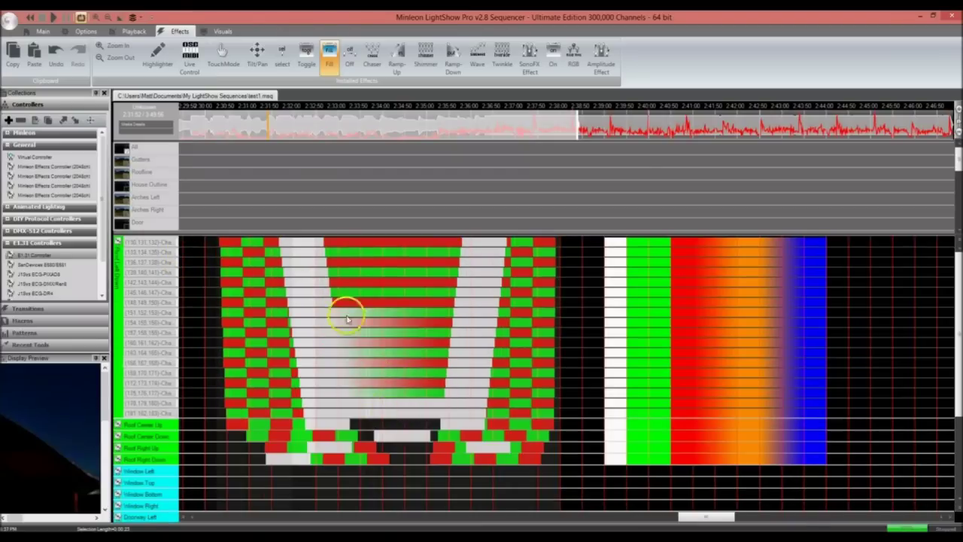
{"action": "scroll", "coordinate": [263, 323], "scroll_direction": "up", "scroll_amount": 2}
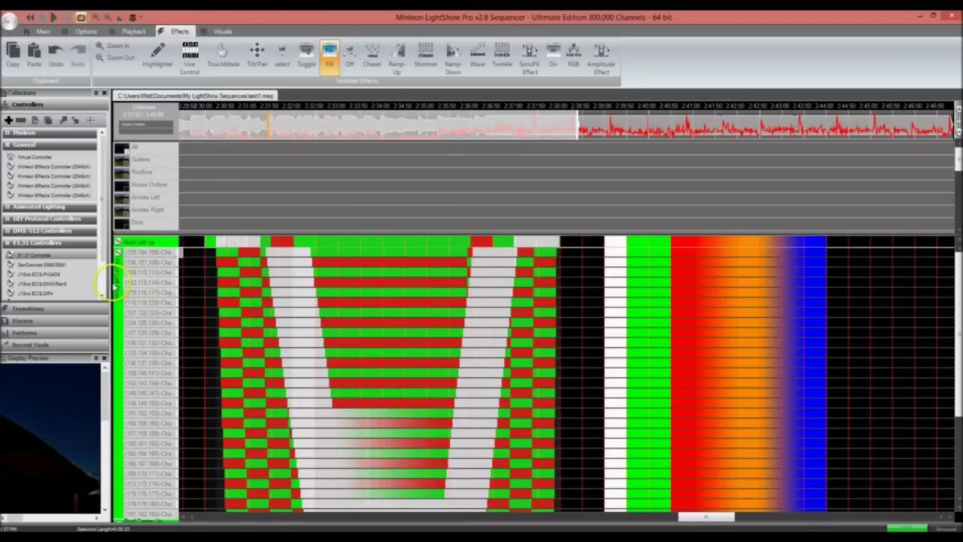
{"action": "left_click", "coordinate": [117, 295]}
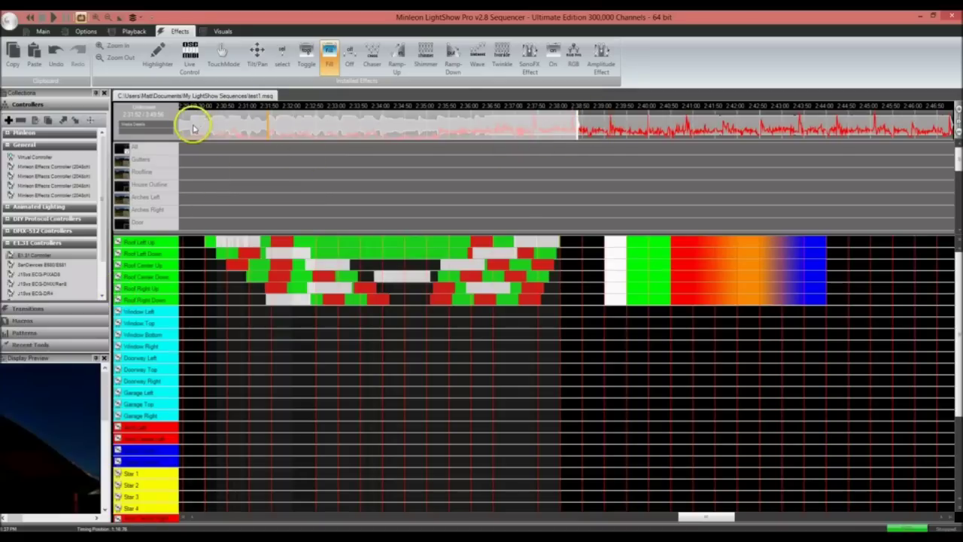
Extend the playback range to about 2:44.5 and play the sequence in an enlarged Display Preview
{"action": "left_click_drag", "start_coordinate": [744, 140], "coordinate": [245, 134]}
{"action": "double_click", "coordinate": [60, 360]}
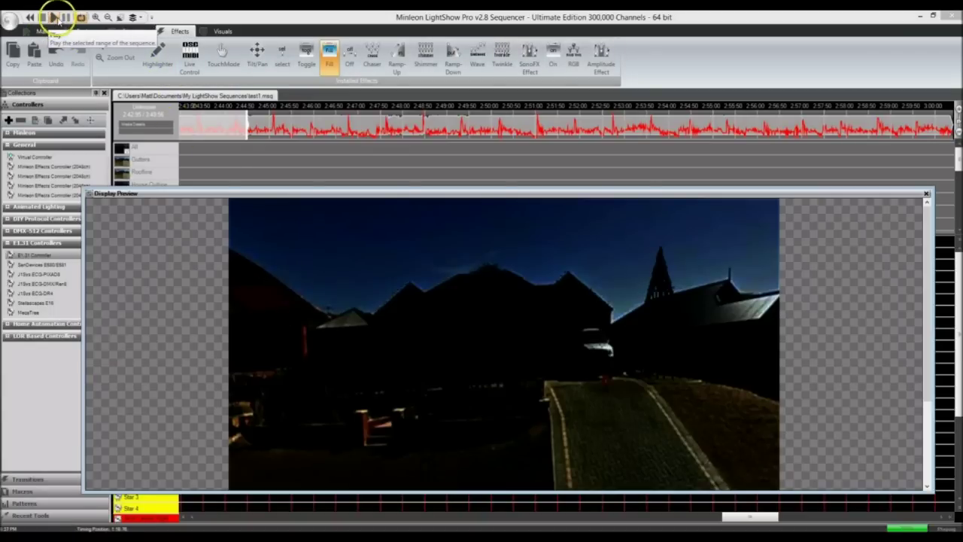
{"action": "left_click", "coordinate": [53, 16]}
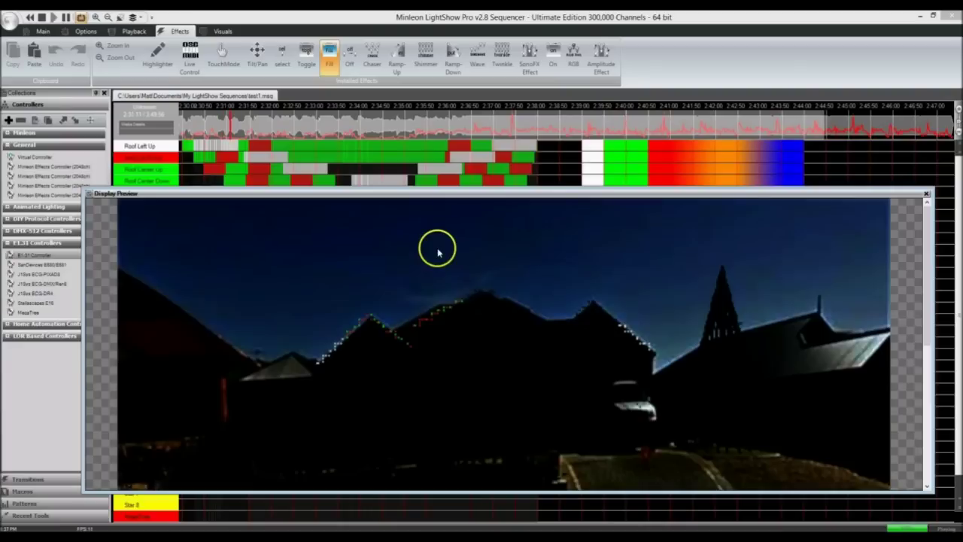
{"action": "left_click", "coordinate": [42, 17]}
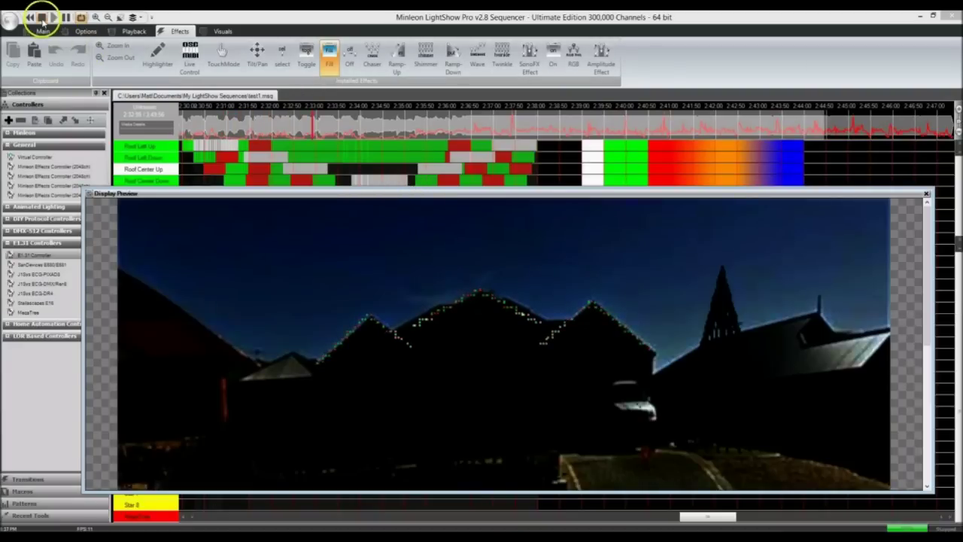
{"action": "double_click", "coordinate": [494, 194]}
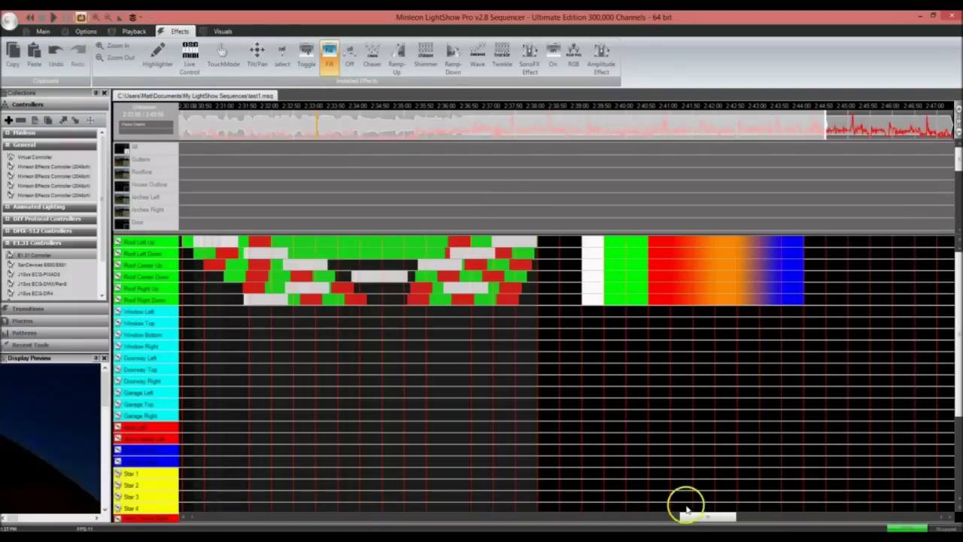
Enlarge the layer area above the channels and show only the channels belonging to the arches layer
{"action": "left_click_drag", "start_coordinate": [699, 517], "coordinate": [714, 516]}
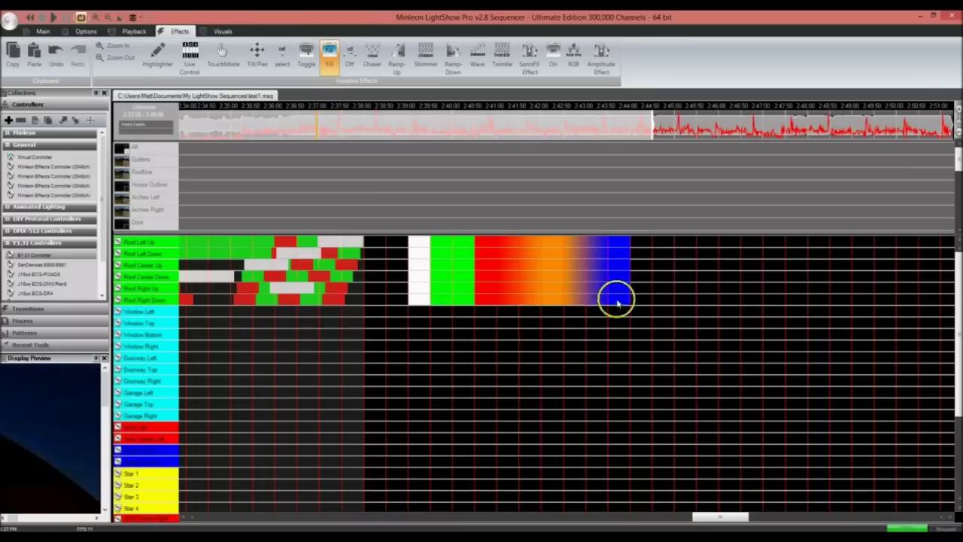
{"action": "left_click_drag", "start_coordinate": [732, 516], "coordinate": [738, 516]}
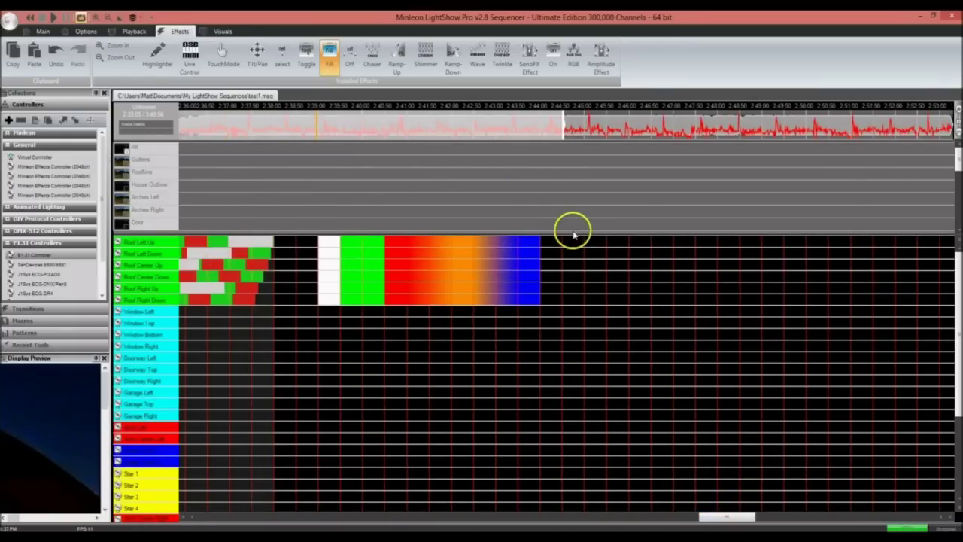
{"action": "left_click_drag", "start_coordinate": [572, 234], "coordinate": [571, 277]}
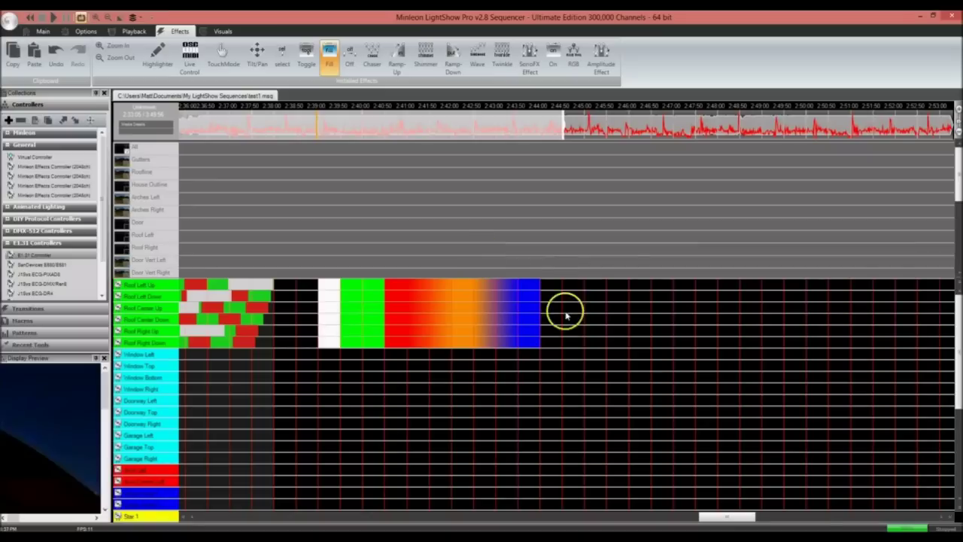
{"action": "scroll", "coordinate": [138, 171], "scroll_direction": "down", "scroll_amount": 2}
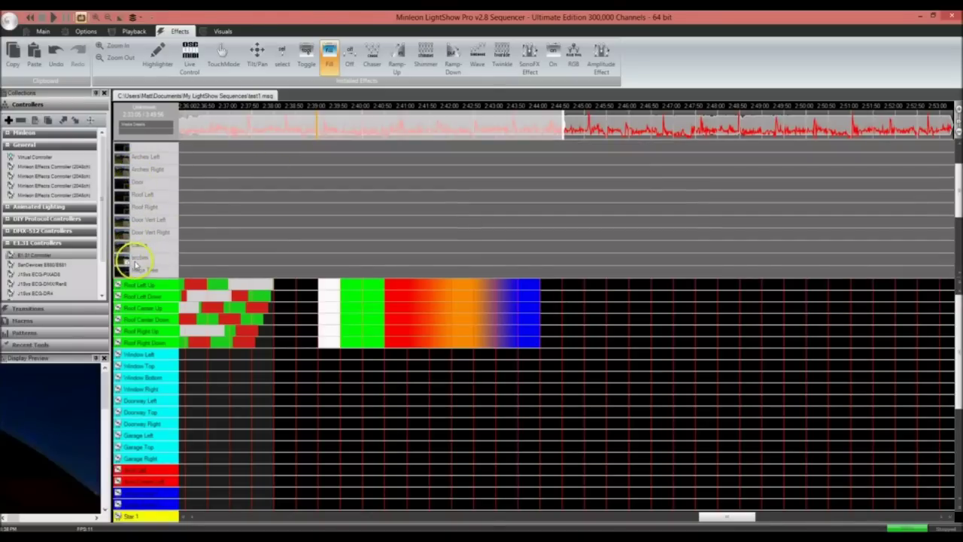
{"action": "scroll", "coordinate": [157, 241], "scroll_direction": "up", "scroll_amount": 2}
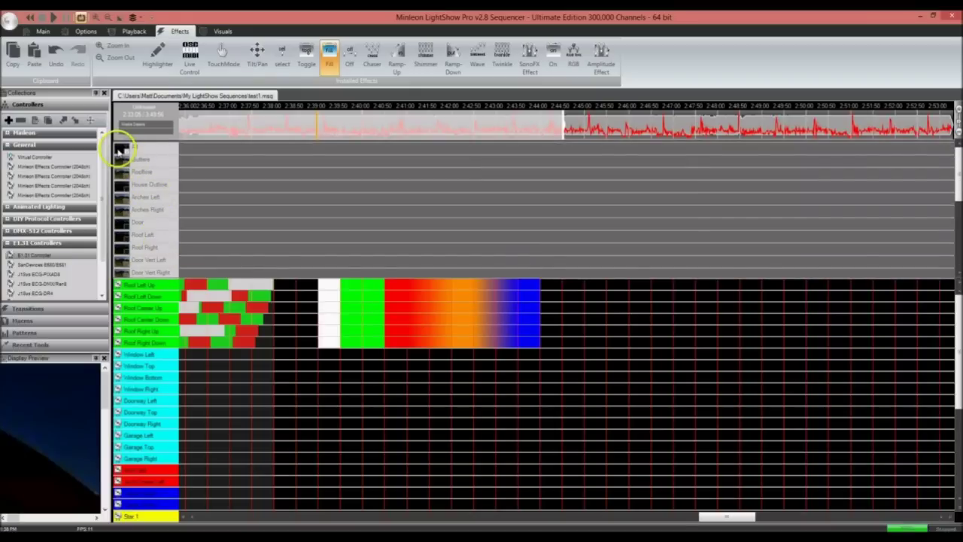
{"action": "left_click", "coordinate": [139, 166]}
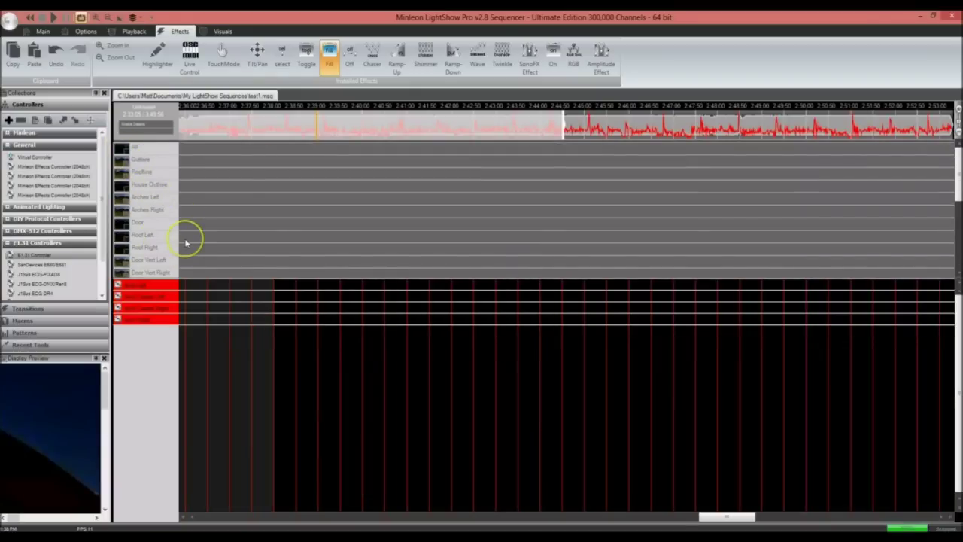
{"action": "scroll", "coordinate": [165, 237], "scroll_direction": "down", "scroll_amount": 2}
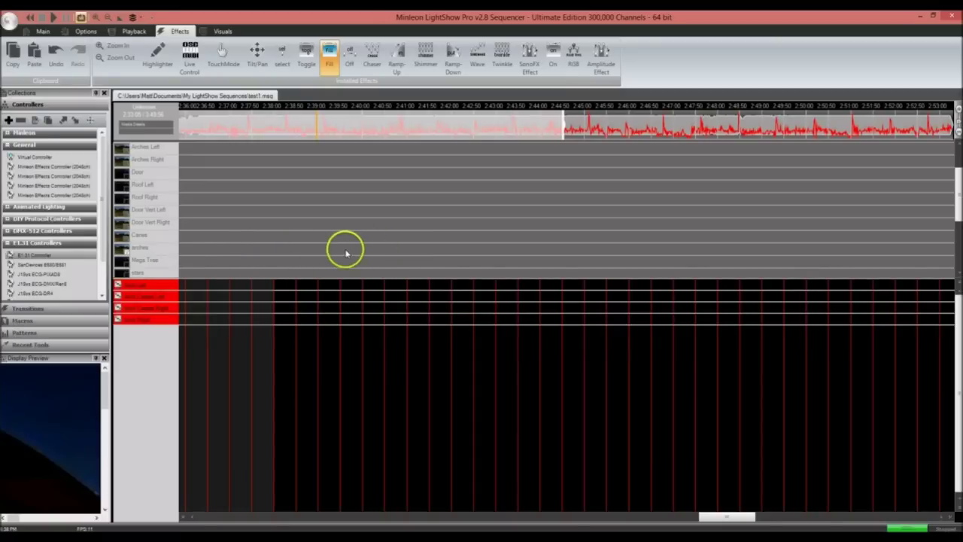
Create a Macro Effect on the arches layer from about 2:39 to 2:43.5 and add the ColorSlider Macro Effect
{"action": "left_click_drag", "start_coordinate": [320, 251], "coordinate": [355, 248]}
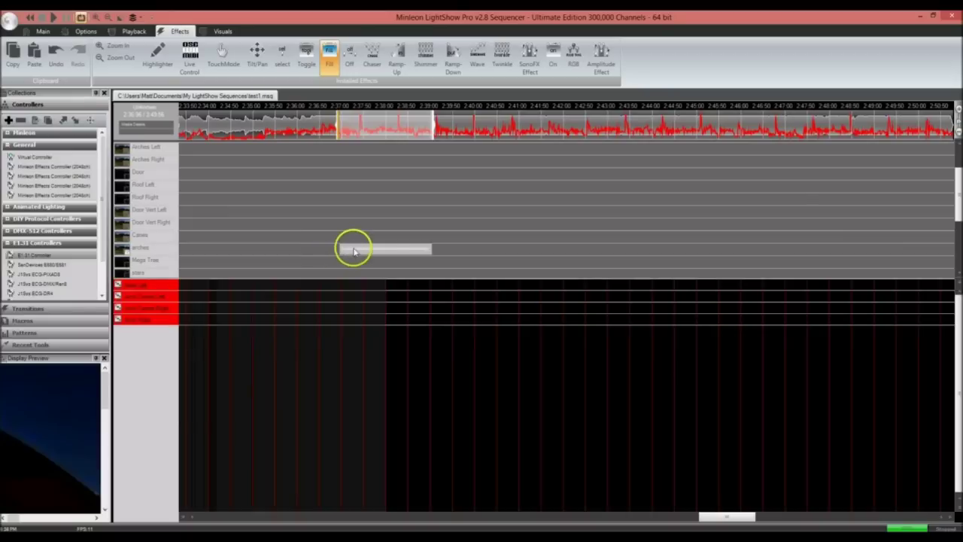
{"action": "left_click_drag", "start_coordinate": [432, 249], "coordinate": [555, 254]}
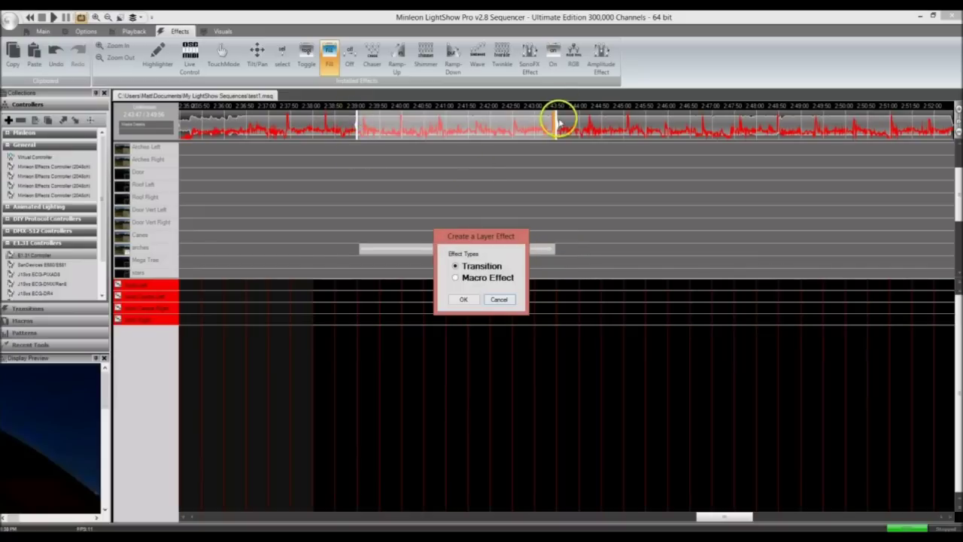
{"action": "left_click", "coordinate": [463, 300]}
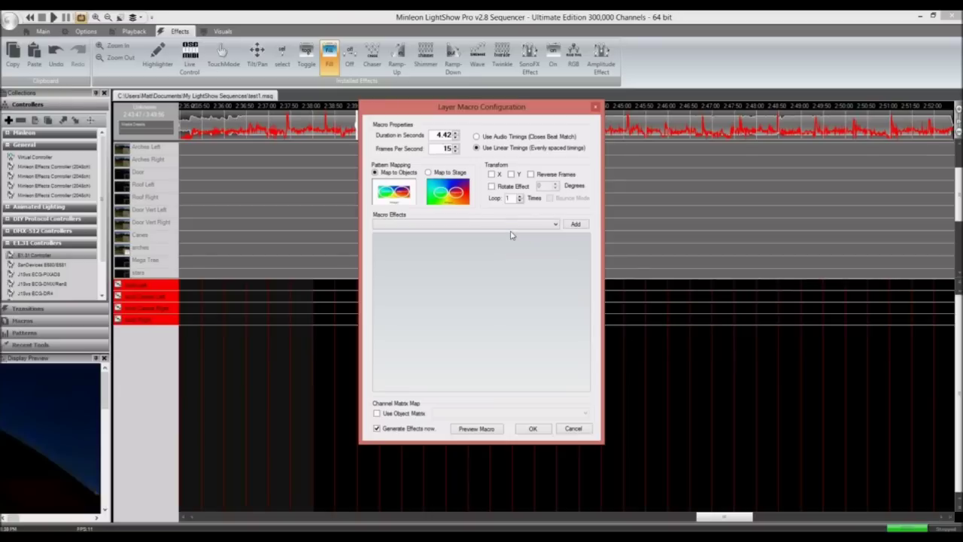
{"action": "left_click", "coordinate": [549, 225]}
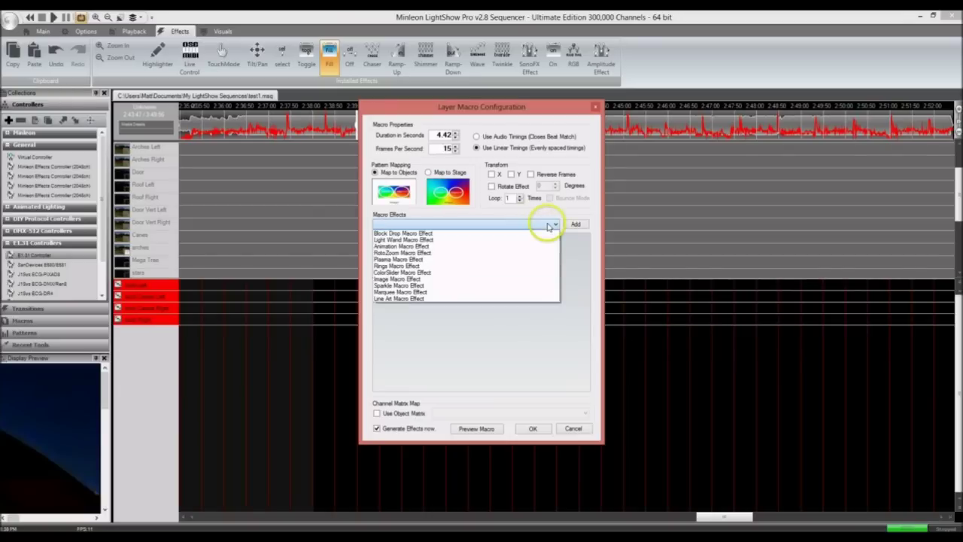
{"action": "left_click", "coordinate": [393, 272]}
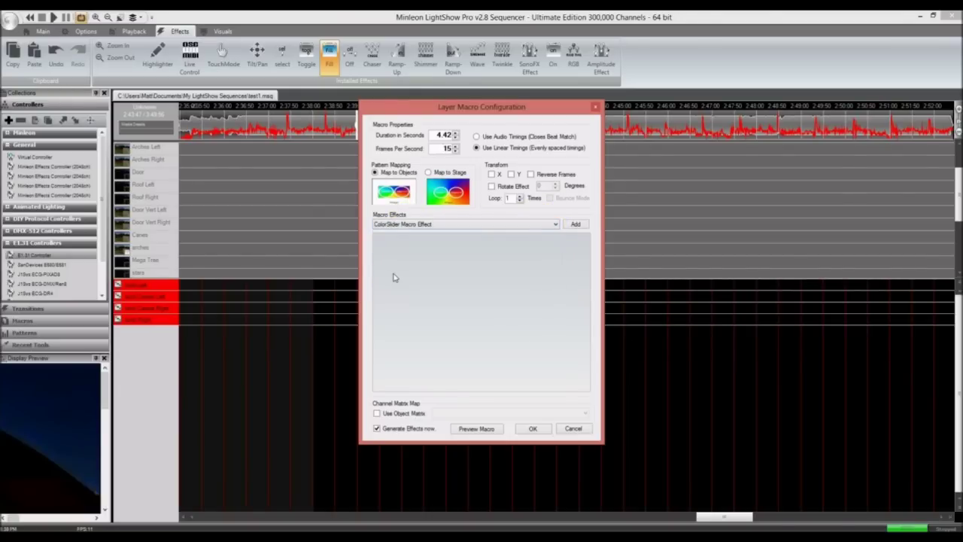
{"action": "left_click", "coordinate": [576, 225]}
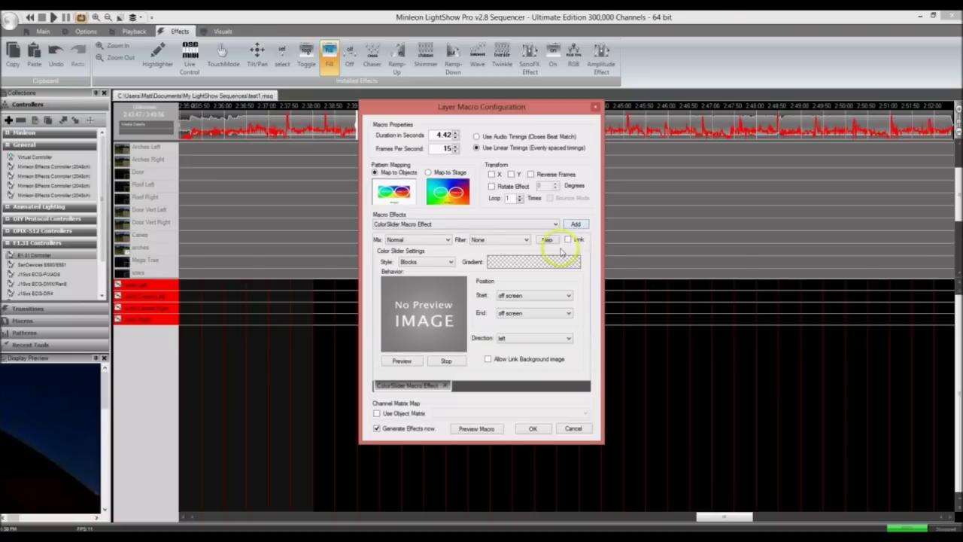
Give the ColorSlider the Chrome gradient preset, set its direction to right, and apply the macro configuration
{"action": "left_click", "coordinate": [534, 263]}
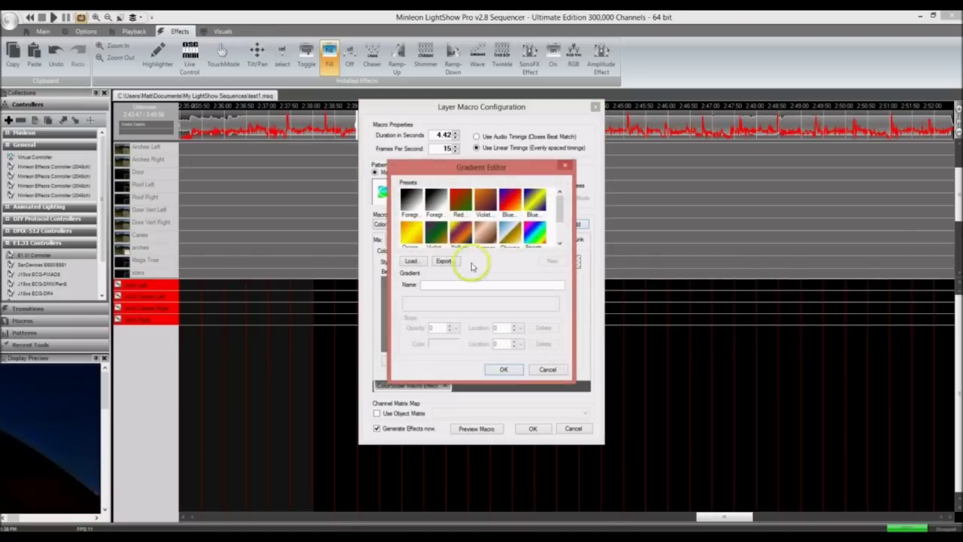
{"action": "mouse_move", "coordinate": [561, 212]}
{"action": "left_mouse_down"}
{"action": "mouse_move", "coordinate": [563, 223]}
{"action": "mouse_move", "coordinate": [562, 206]}
{"action": "mouse_move", "coordinate": [482, 211]}
{"action": "mouse_move", "coordinate": [457, 232]}
{"action": "mouse_move", "coordinate": [565, 203]}
{"action": "mouse_move", "coordinate": [565, 222]}
{"action": "mouse_move", "coordinate": [556, 215]}
{"action": "left_mouse_up"}
{"action": "left_click", "coordinate": [509, 225]}
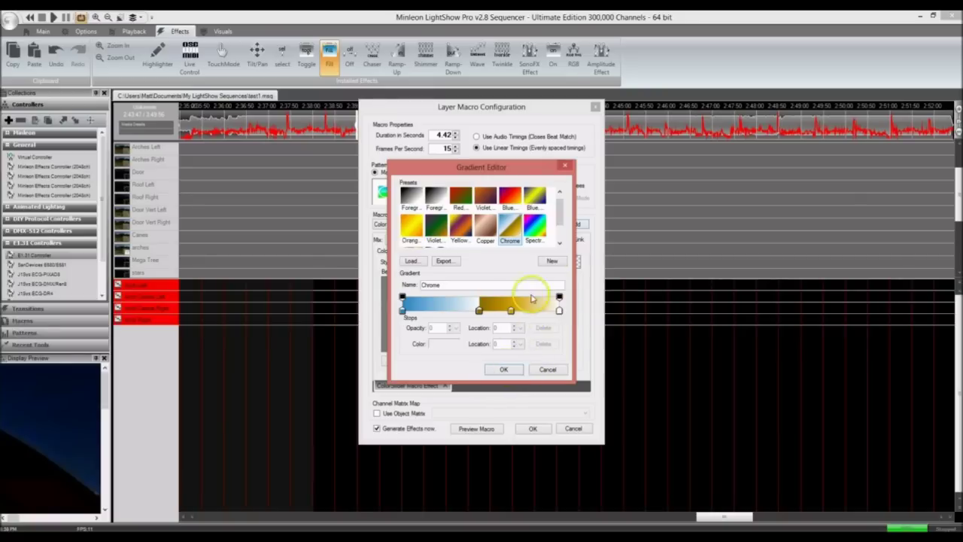
{"action": "left_click", "coordinate": [516, 370]}
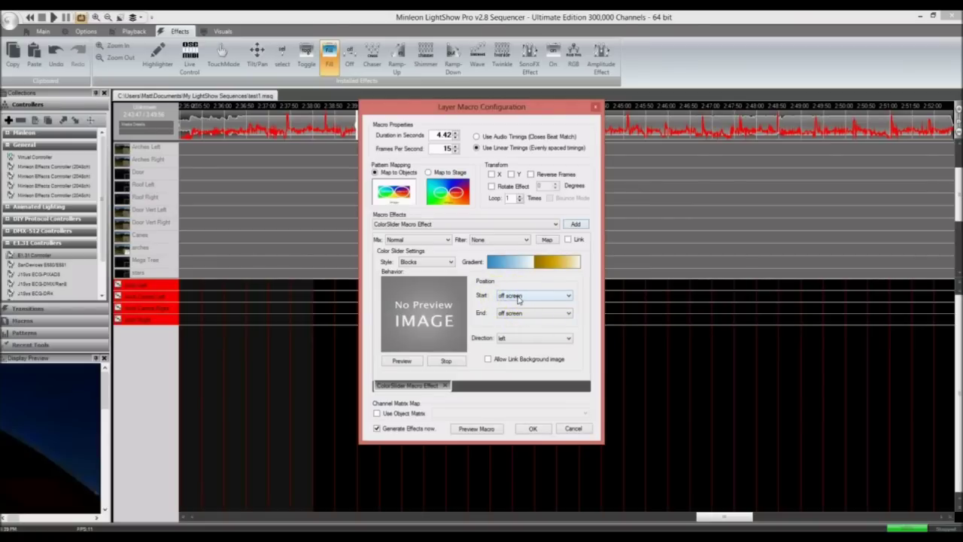
{"action": "left_click", "coordinate": [528, 340]}
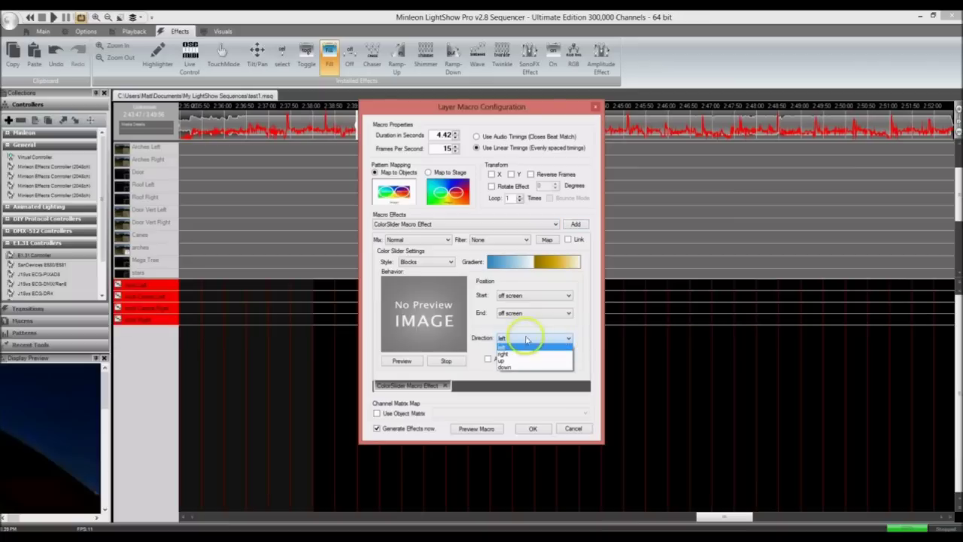
{"action": "left_click", "coordinate": [504, 353]}
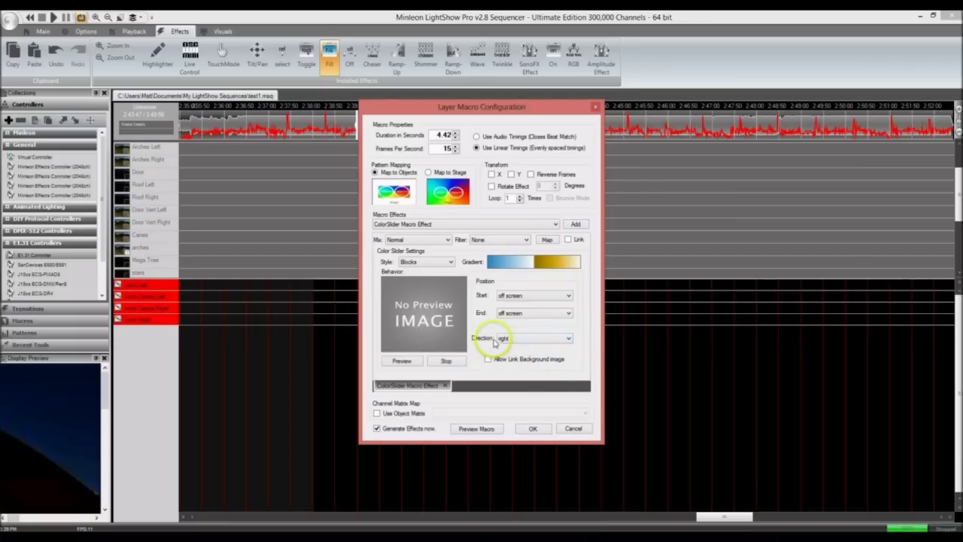
{"action": "left_click", "coordinate": [533, 429]}
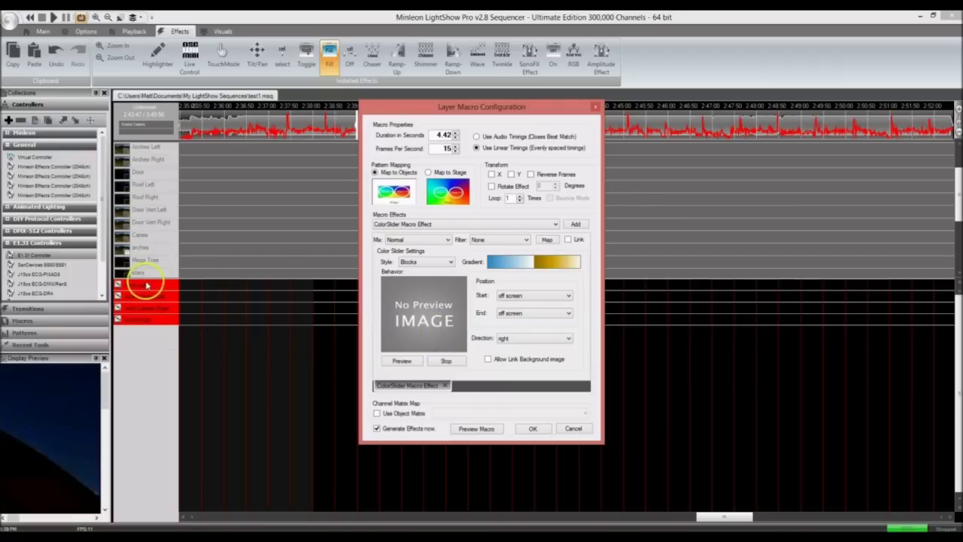
Generate the arches layer's ColorSlider macro and play it in an enlarged Display Preview, then dock the preview again
{"action": "left_click", "coordinate": [532, 430]}
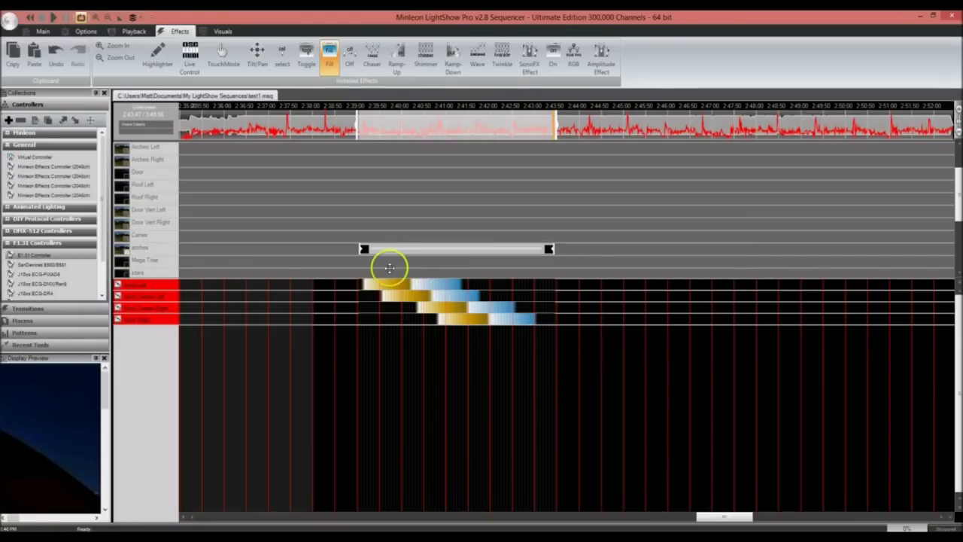
{"action": "double_click", "coordinate": [47, 358]}
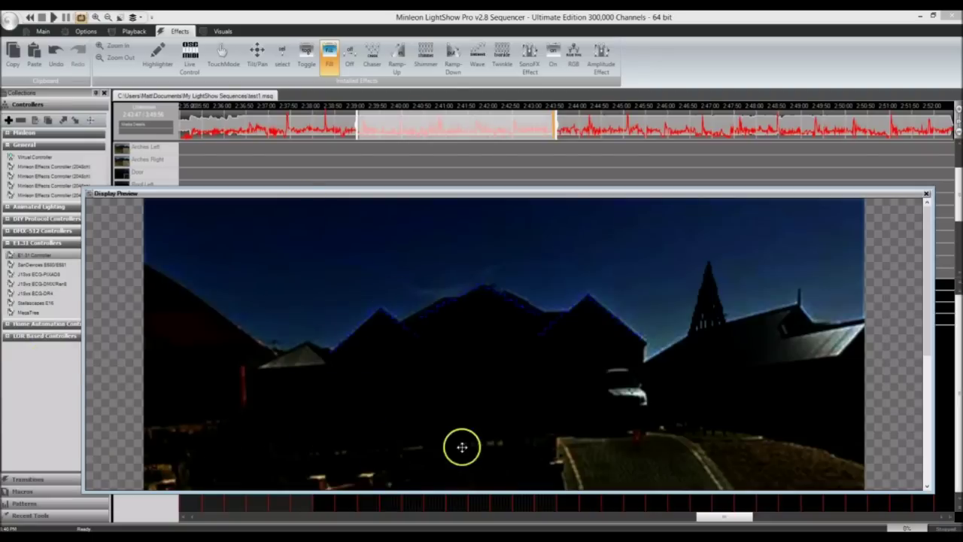
{"action": "left_click", "coordinate": [54, 17]}
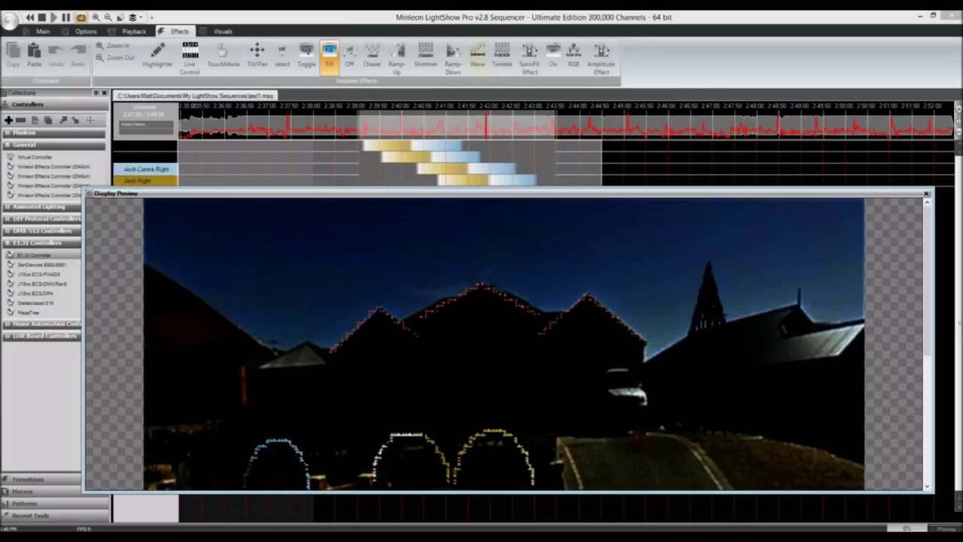
{"action": "left_click", "coordinate": [30, 17]}
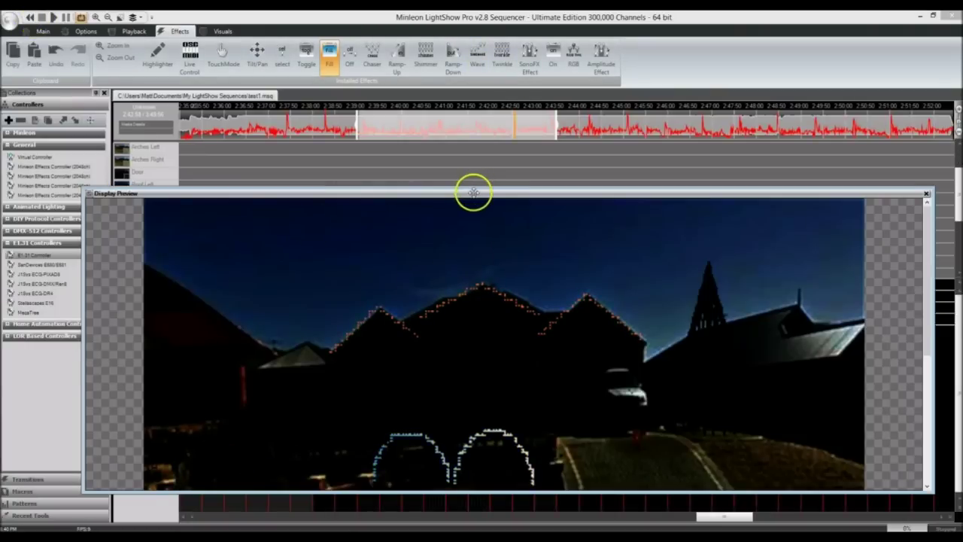
{"action": "double_click", "coordinate": [475, 188]}
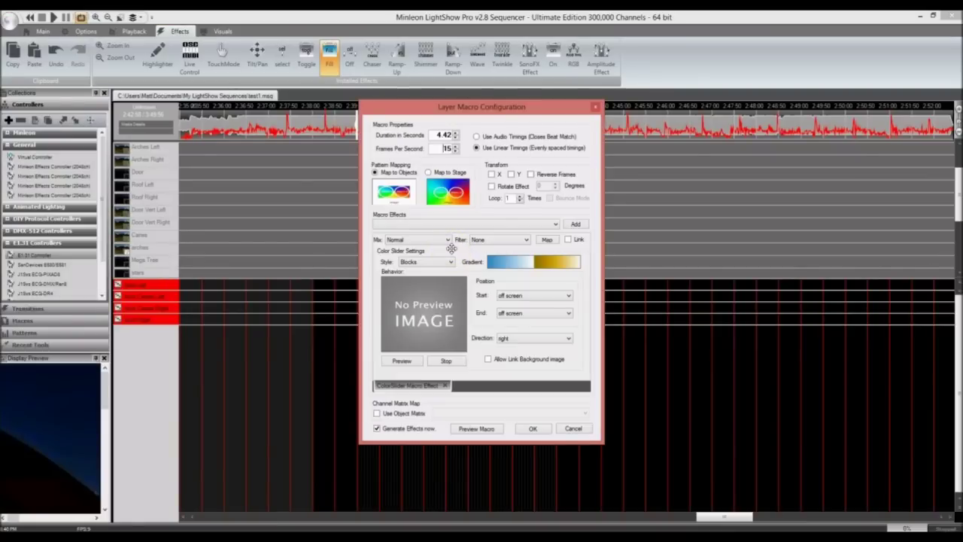
Change the arches macro's ColorSlider direction so the colours travel vertically, and regenerate its effects
{"action": "left_click", "coordinate": [413, 384]}
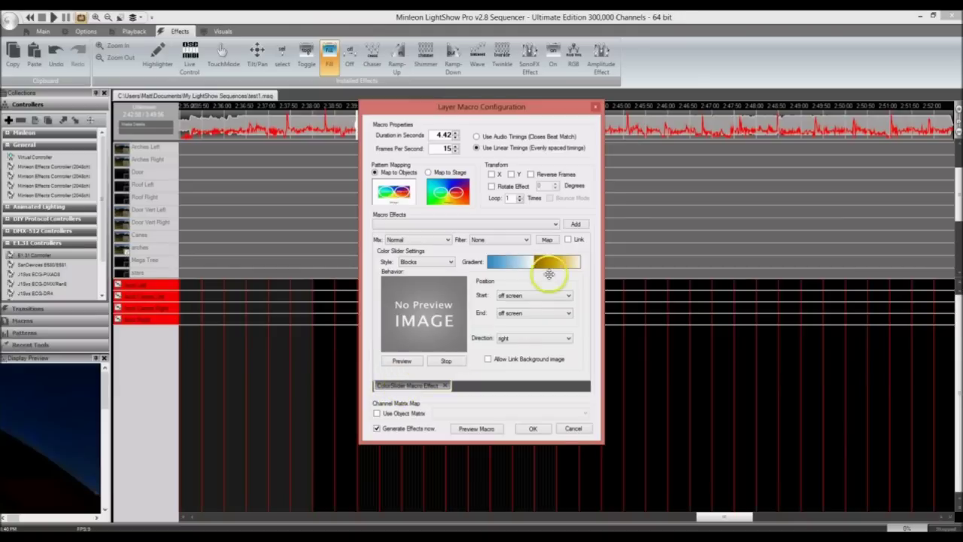
{"action": "left_click", "coordinate": [537, 337]}
{"action": "left_click", "coordinate": [519, 361]}
{"action": "left_click", "coordinate": [533, 428]}
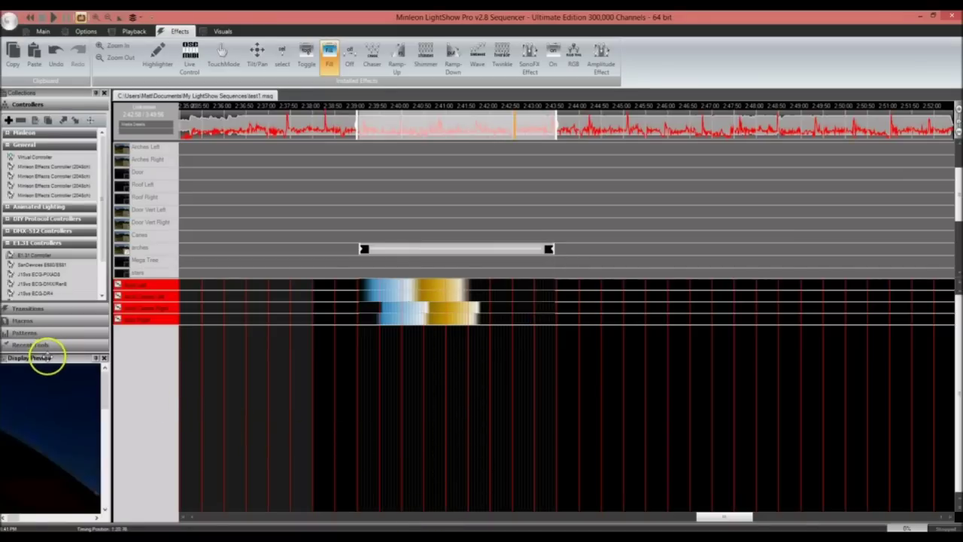
Play the regenerated vertical ColorSlider effect in the enlarged Display Preview, stop playback, and dock the preview again
{"action": "double_click", "coordinate": [47, 356]}
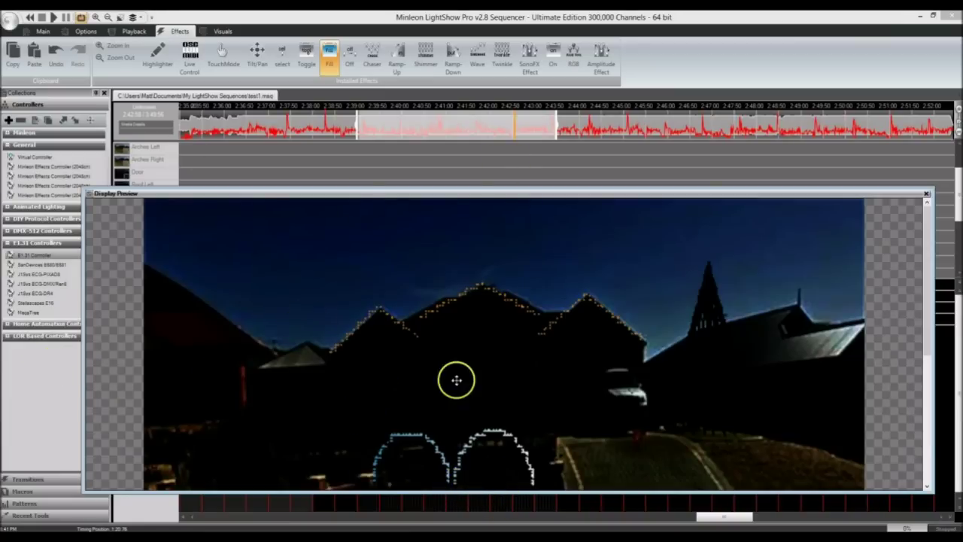
{"action": "left_click", "coordinate": [54, 17]}
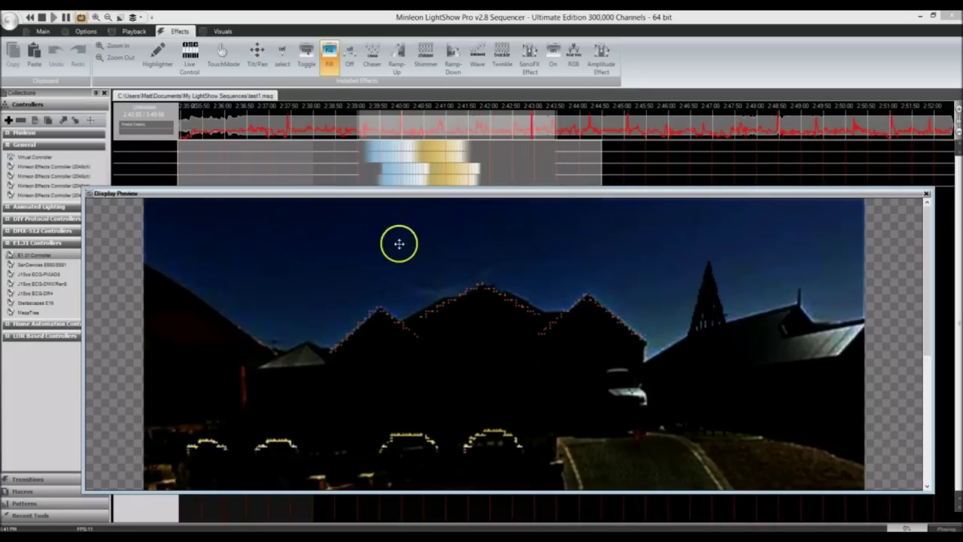
{"action": "left_click", "coordinate": [42, 17]}
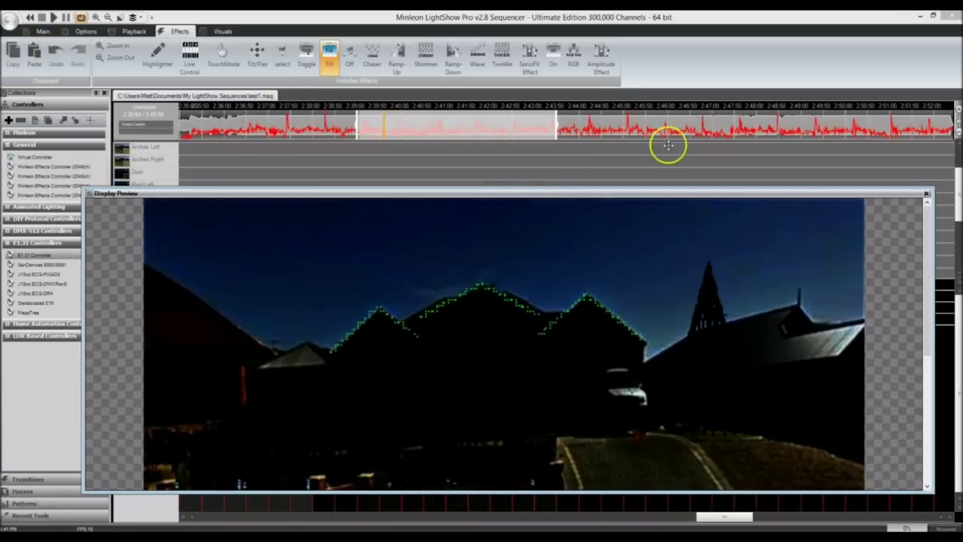
{"action": "double_click", "coordinate": [655, 192]}
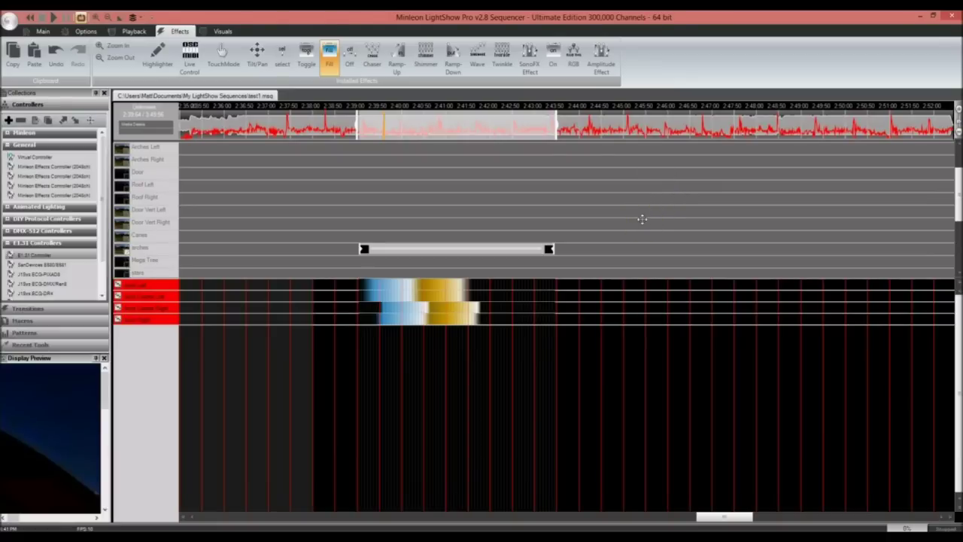